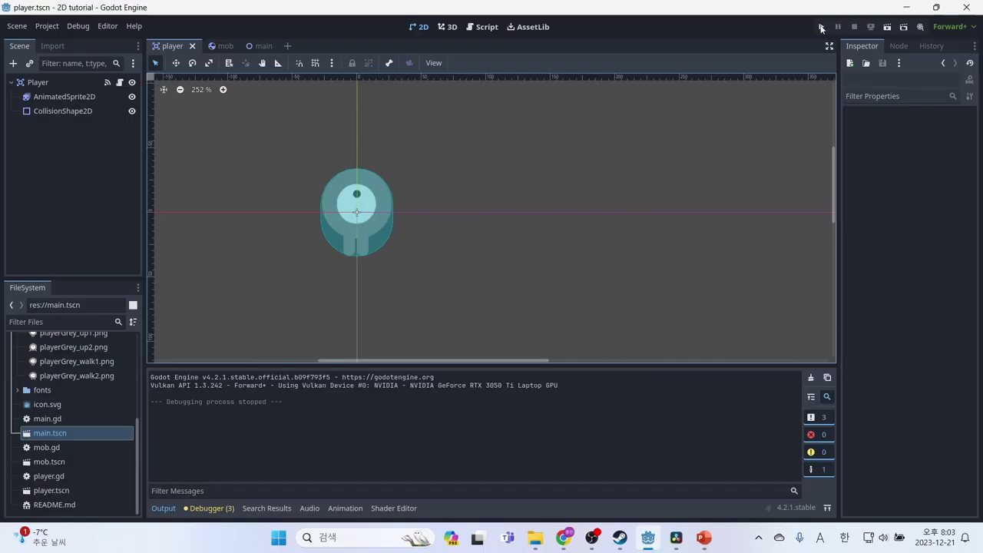
- Run the project and steer the player with the arrow keys while red mobs drift past
click(822, 28)
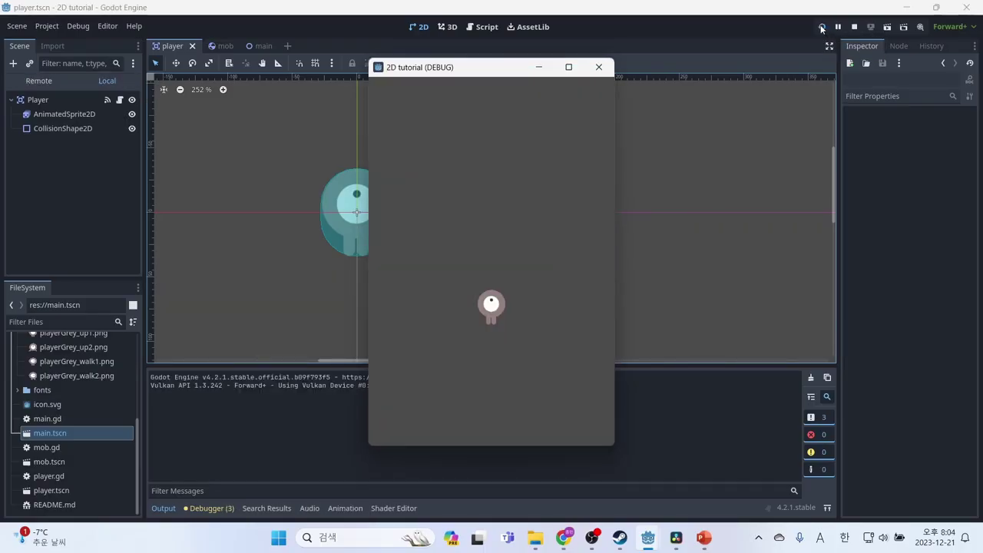
key(Up)
key(Down)
key(Right)
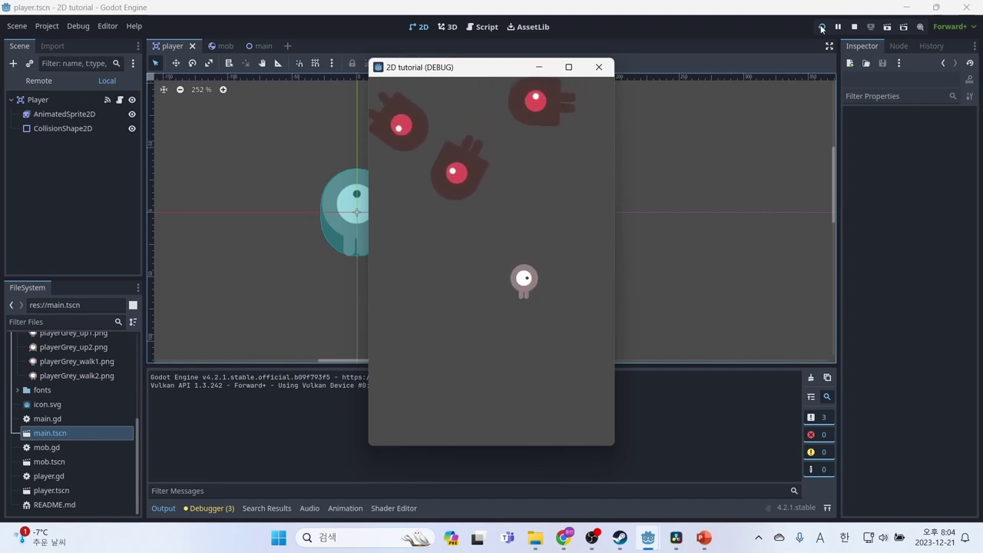
key(Down)
key(Right)
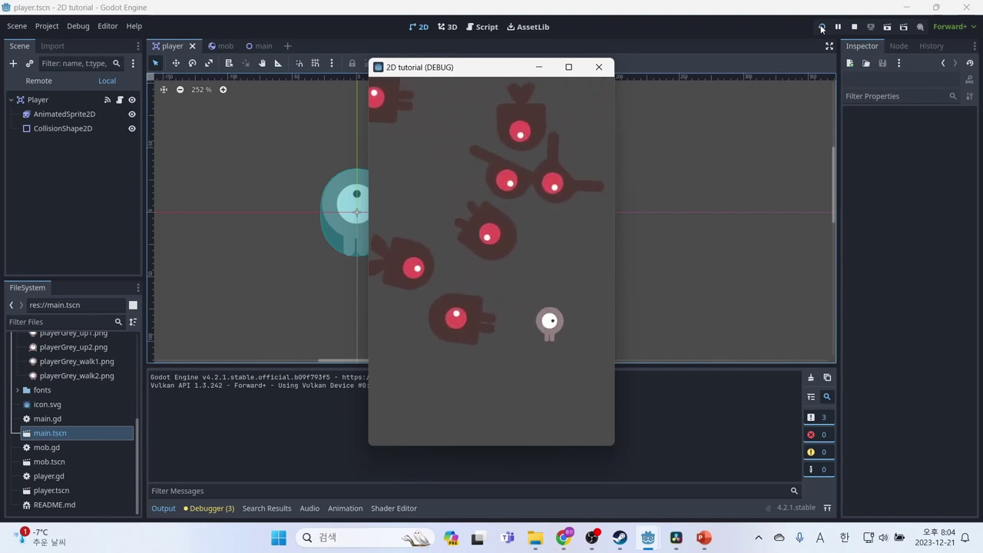
key(Down)
key(Down)
key(Left)
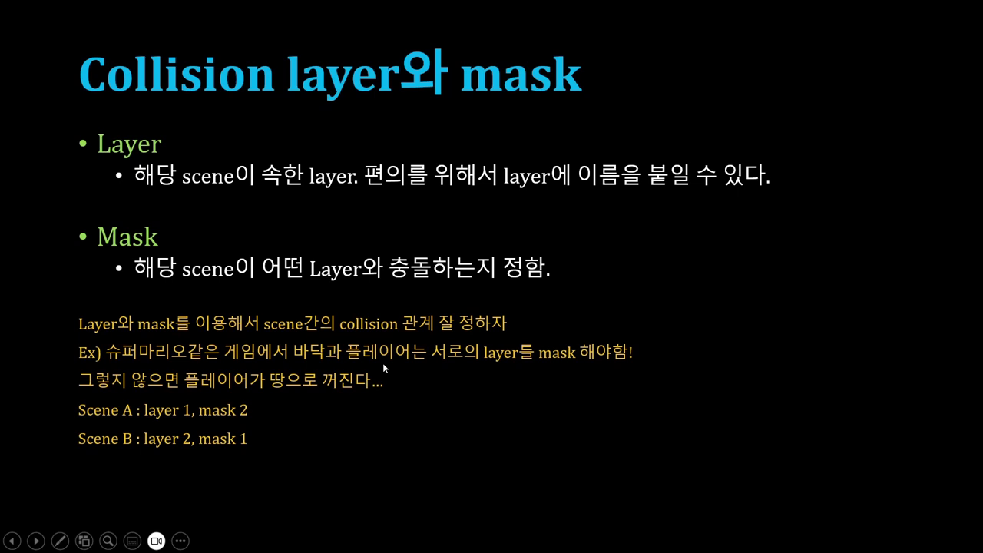
- Leave the collision layer and mask slideshow and return to the Godot player scene
key(alt+Tab)
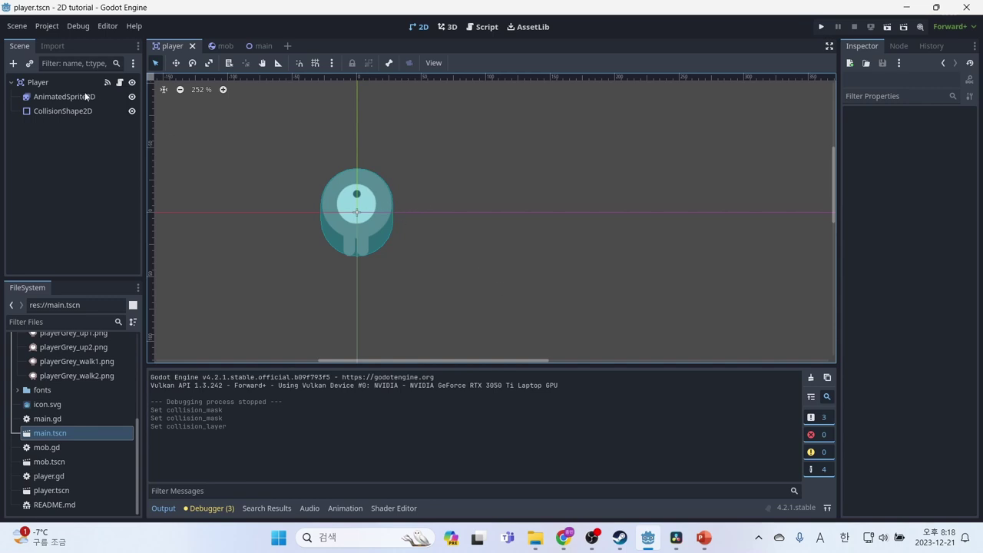
- From the Player node's Collision Layer options, open the 2D Physics layer names in Project Settings
click(42, 84)
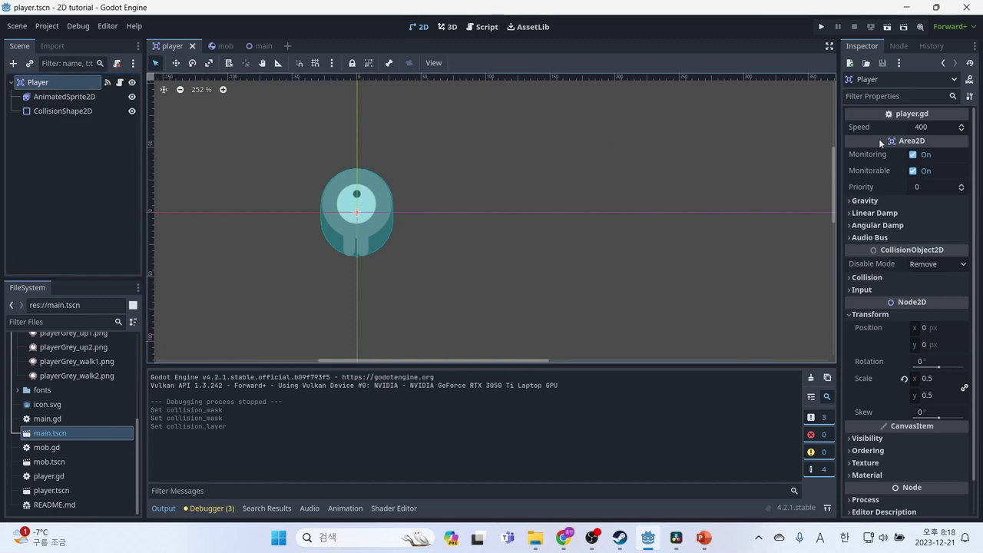
click(869, 278)
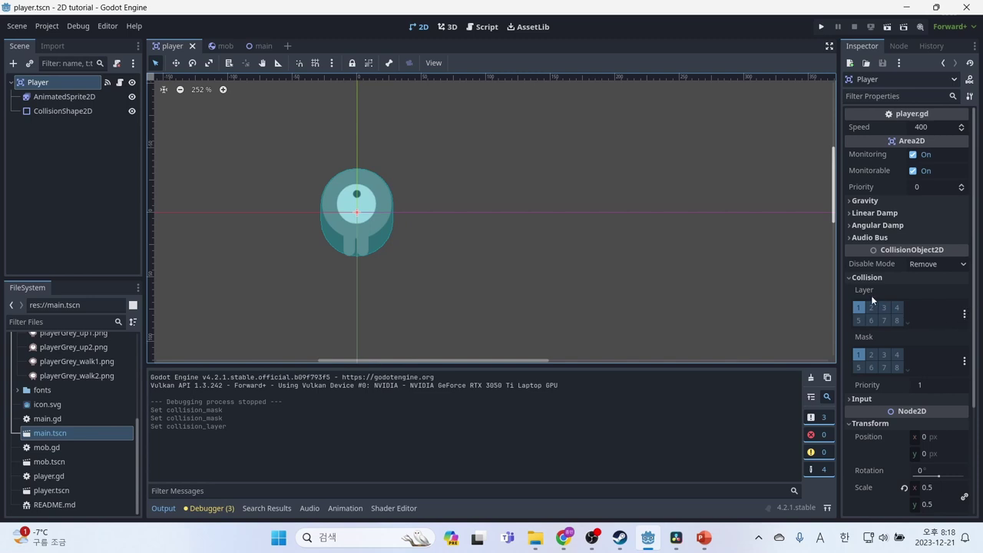
click(965, 315)
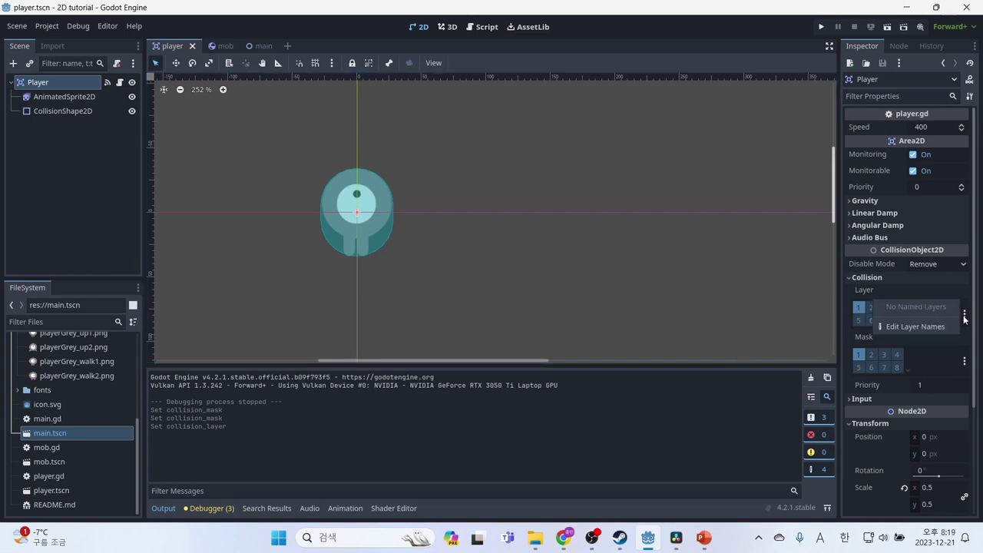
click(921, 326)
click(546, 151)
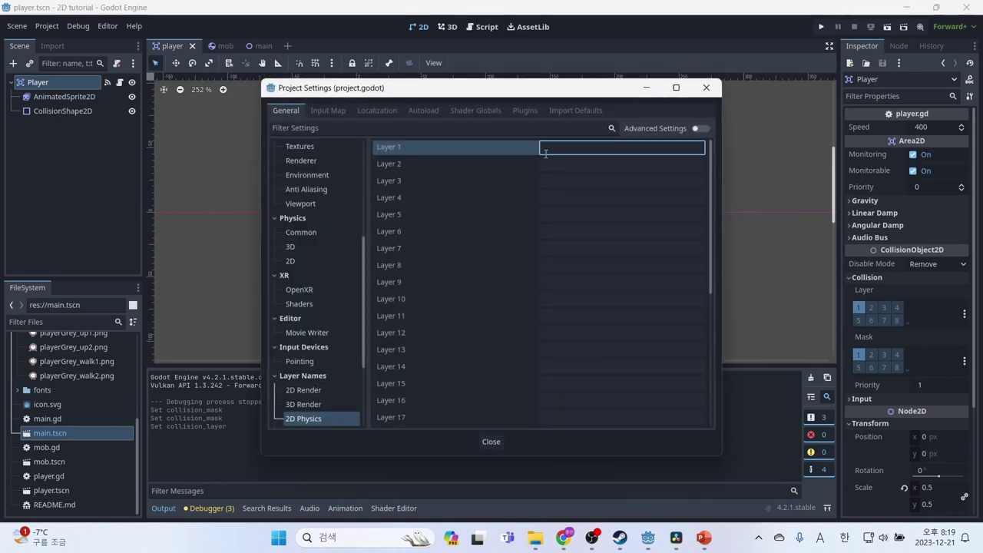
- Enter 'Player' for 2D physics layer 1 and 'Mob' for layer 2, then close Project Settings
text(Player)
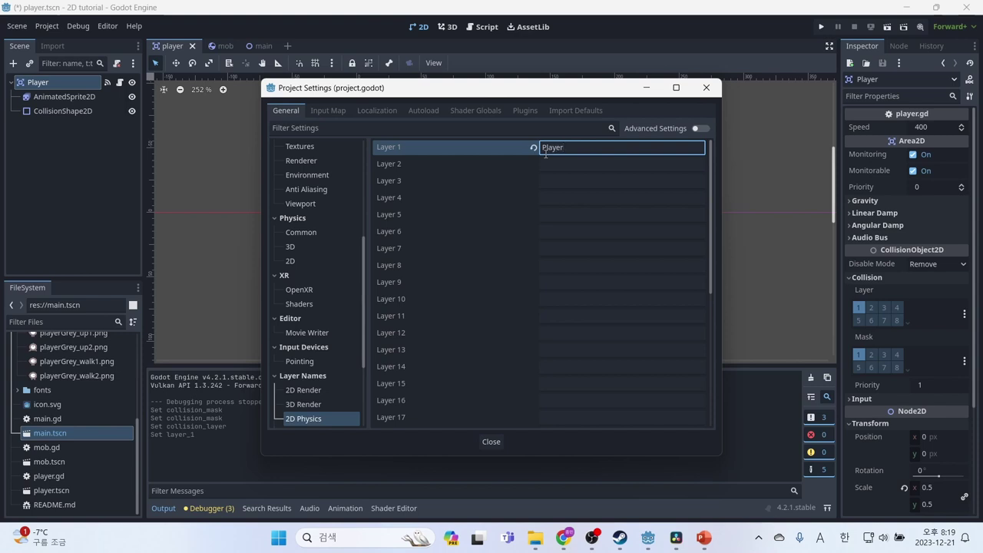
click(555, 166)
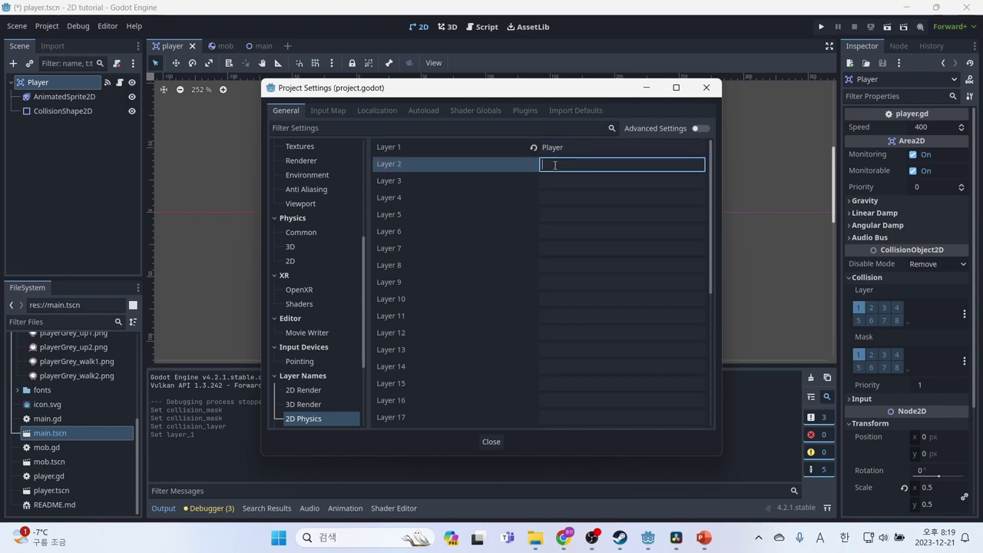
text(Mob)
click(492, 441)
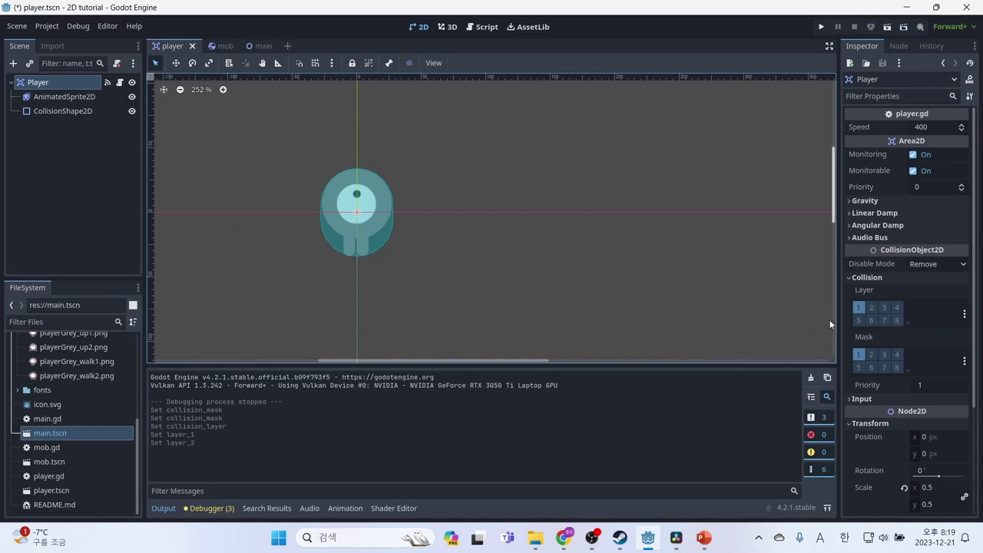
- Set the Player's collision mask to layer 2 (Mob) only and save the player scene
click(861, 354)
click(871, 354)
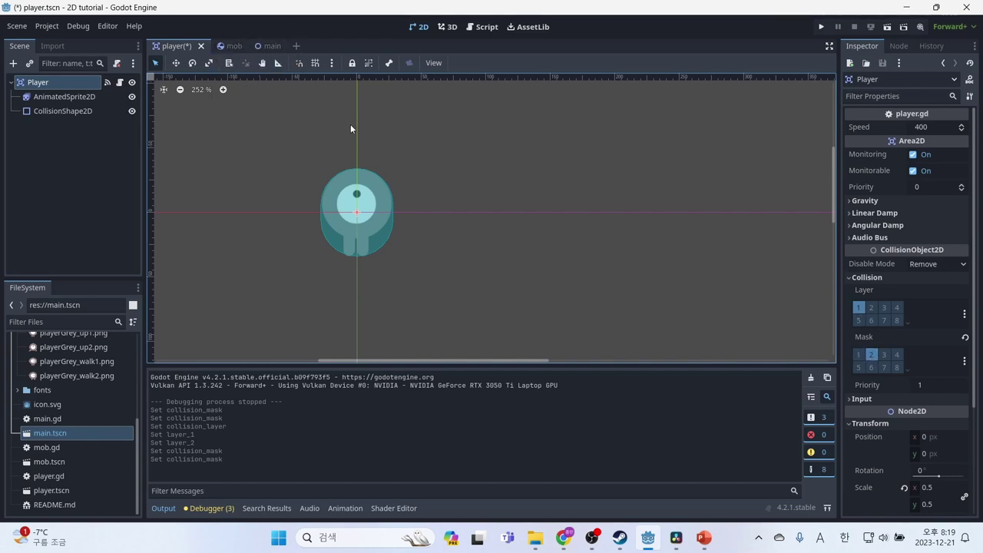
key(ctrl+s)
- Move the mob onto collision layer 2 (Mob) only, then save and run the game
click(230, 47)
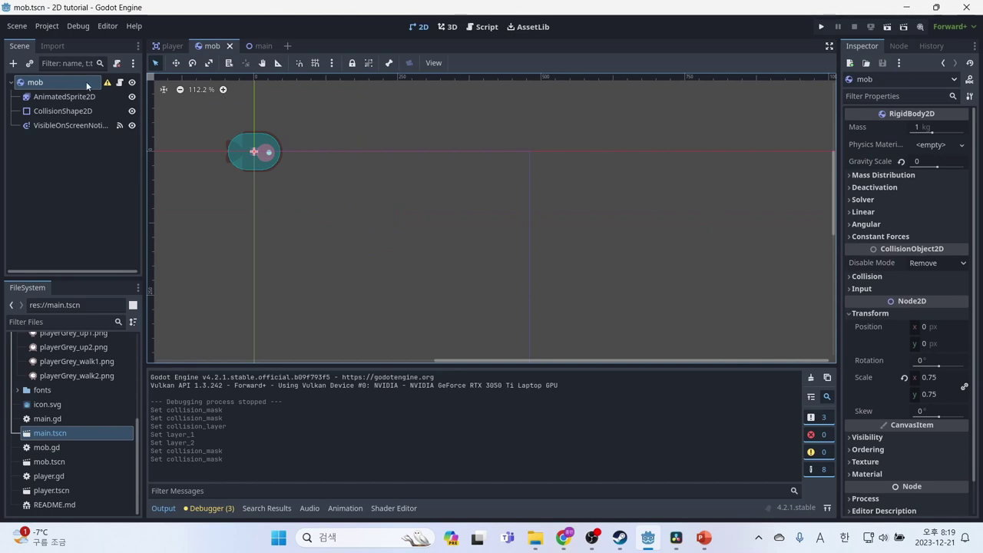
click(884, 276)
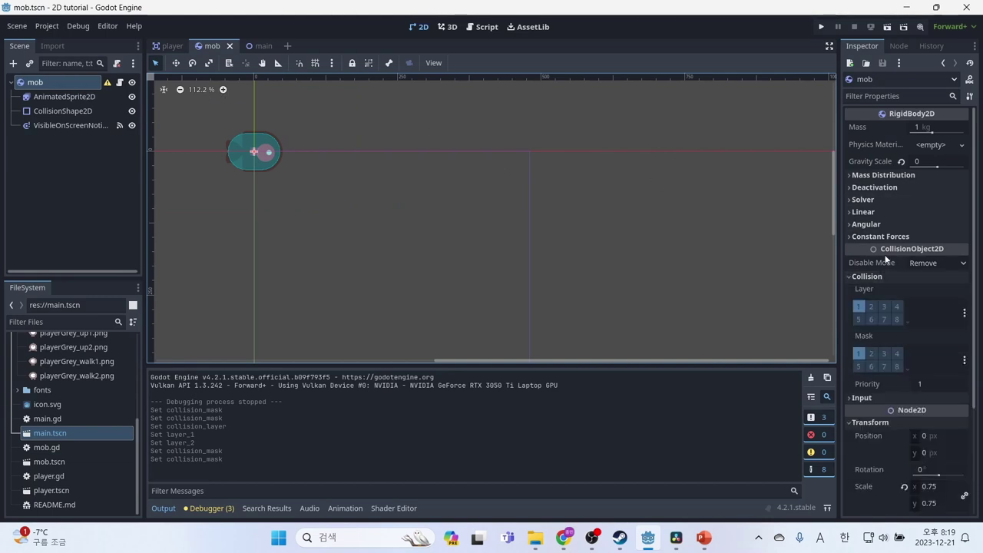
click(859, 309)
click(872, 308)
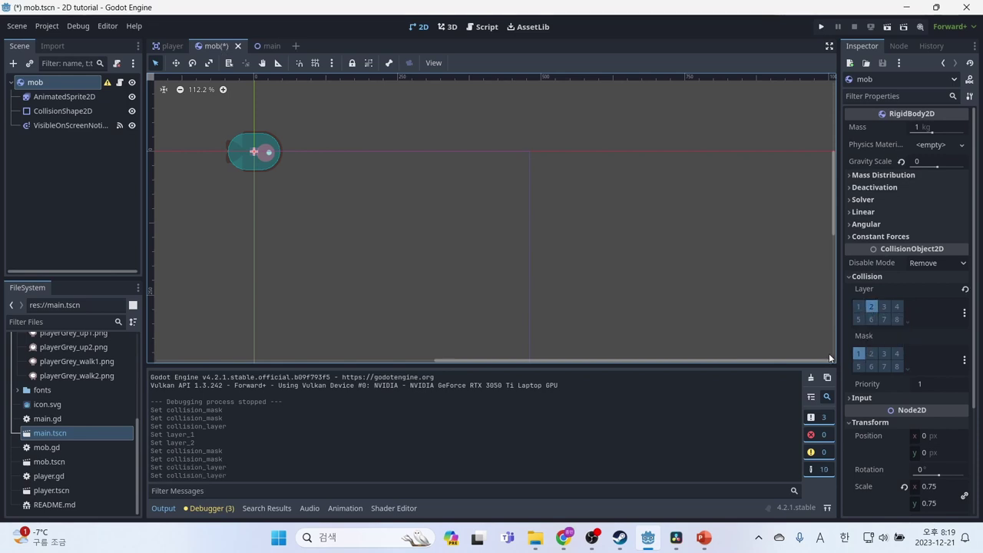
click(544, 244)
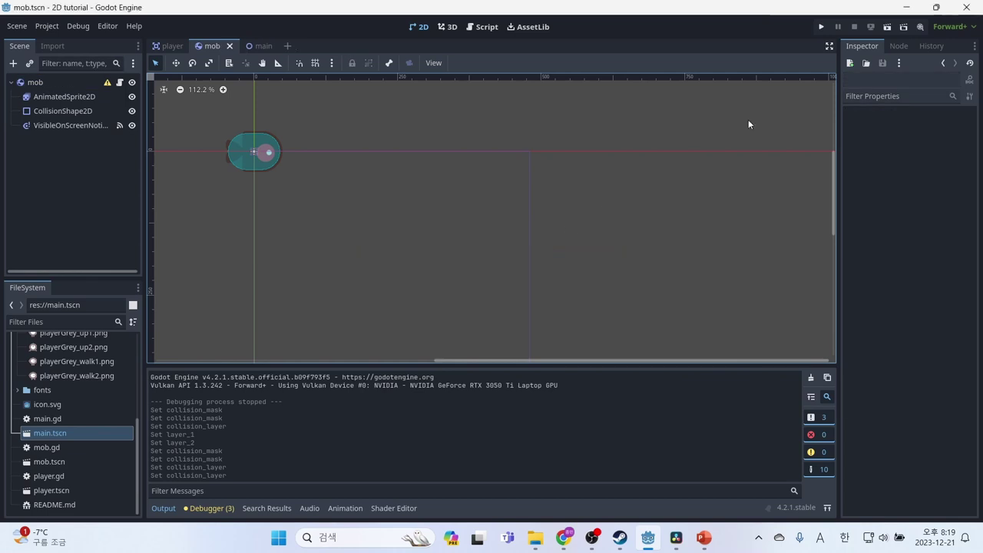
click(822, 26)
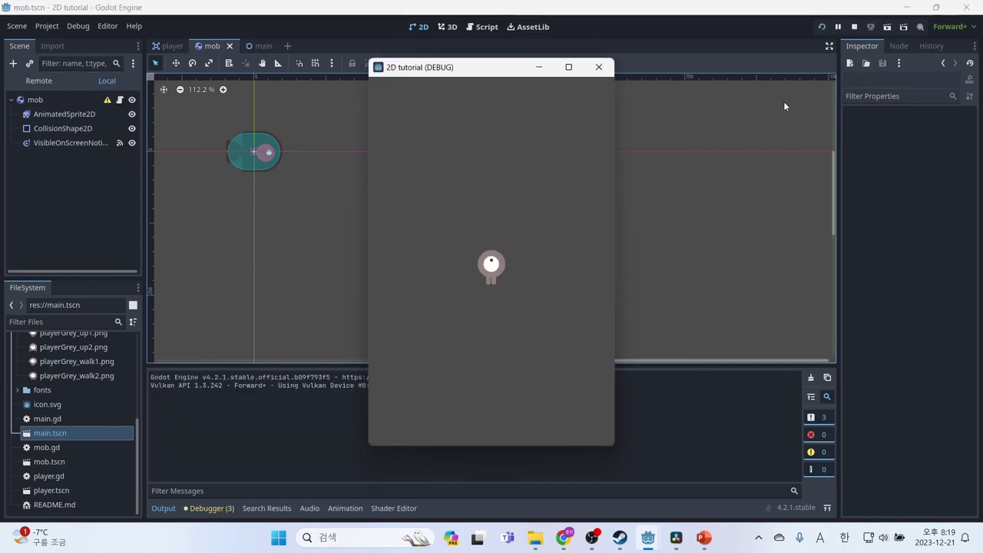
- Steer the player with the arrow keys until a mob hits it, then close the game window
key(Up)
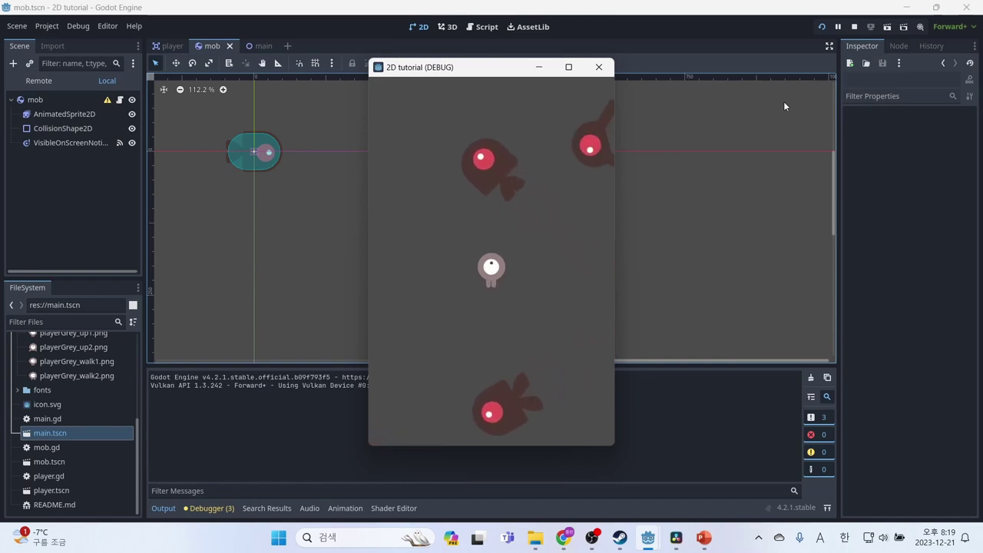
key(Down)
key(Right)
key(Up)
key(Left)
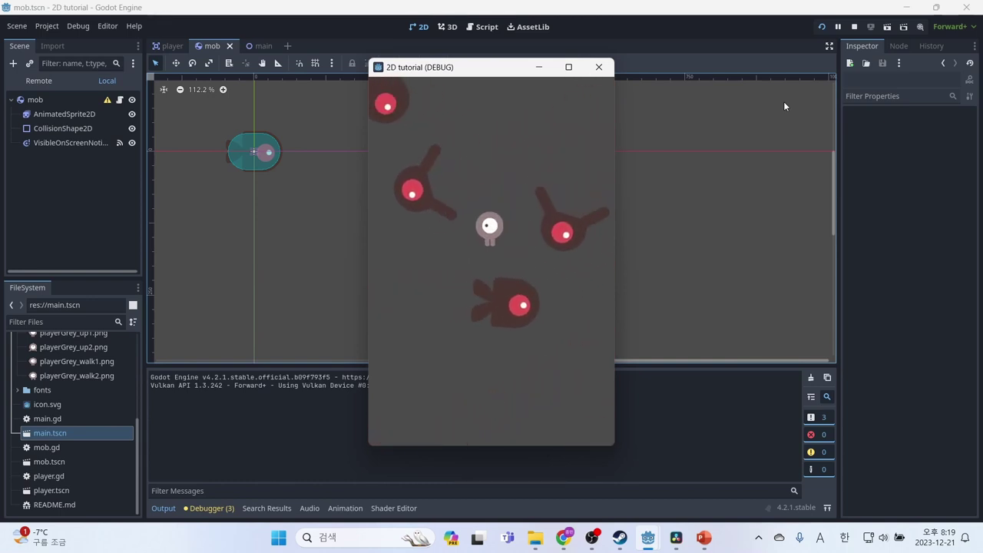
key(Right)
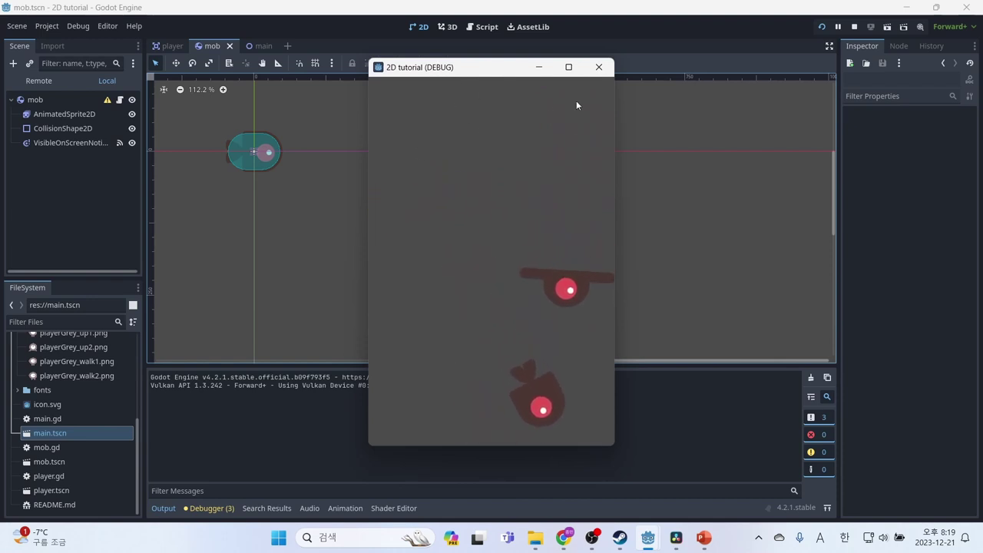
click(599, 67)
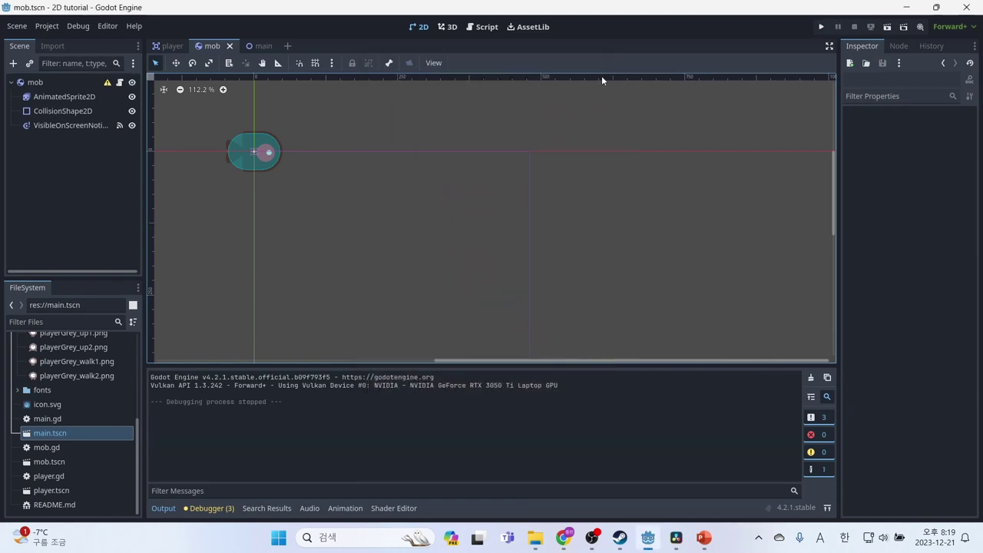
- Clear the Player's Mob collision mask bit and save the player scene
click(159, 47)
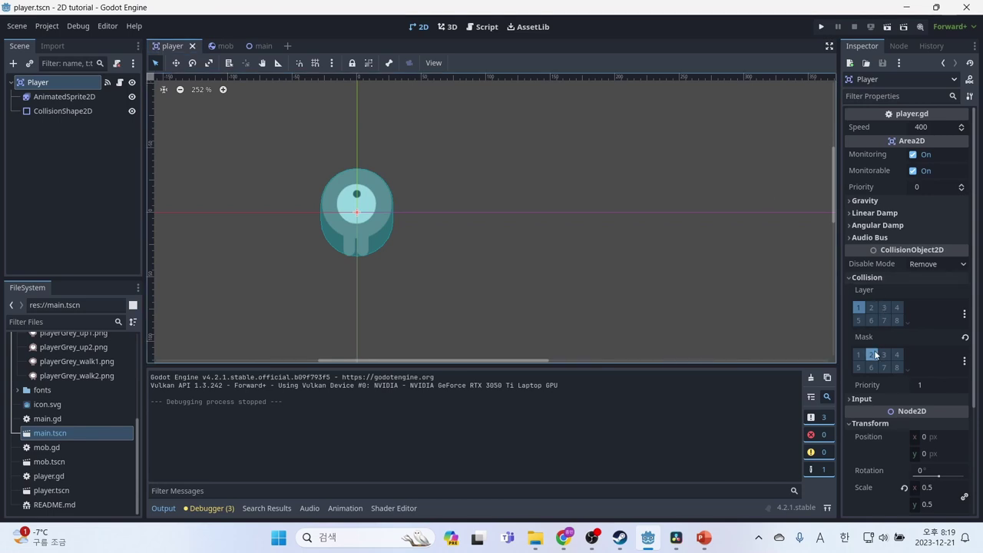
click(213, 46)
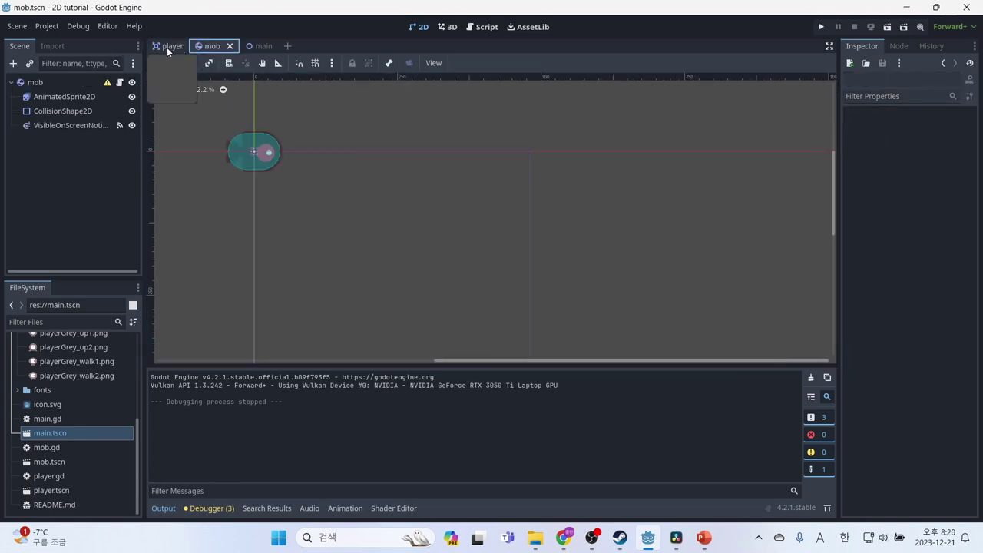
click(169, 48)
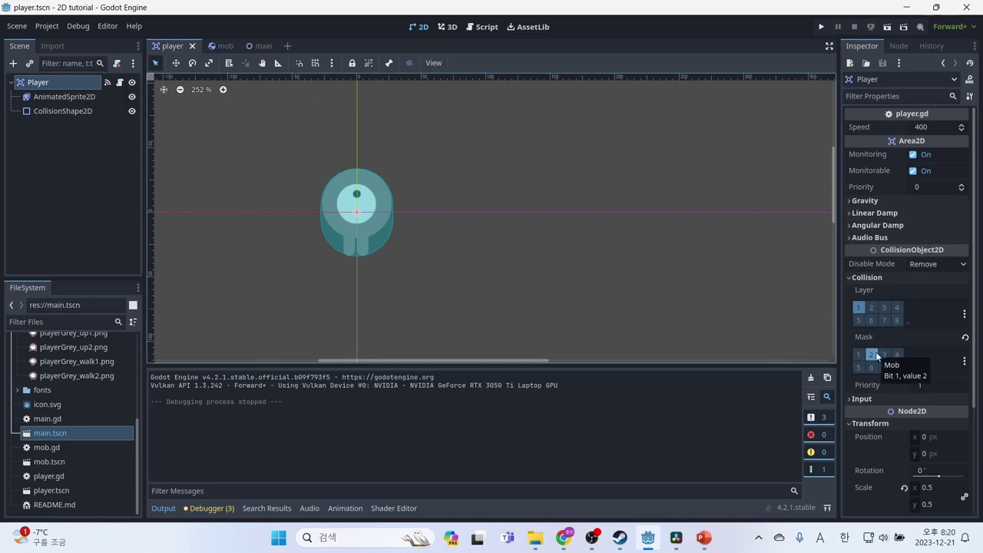
click(873, 356)
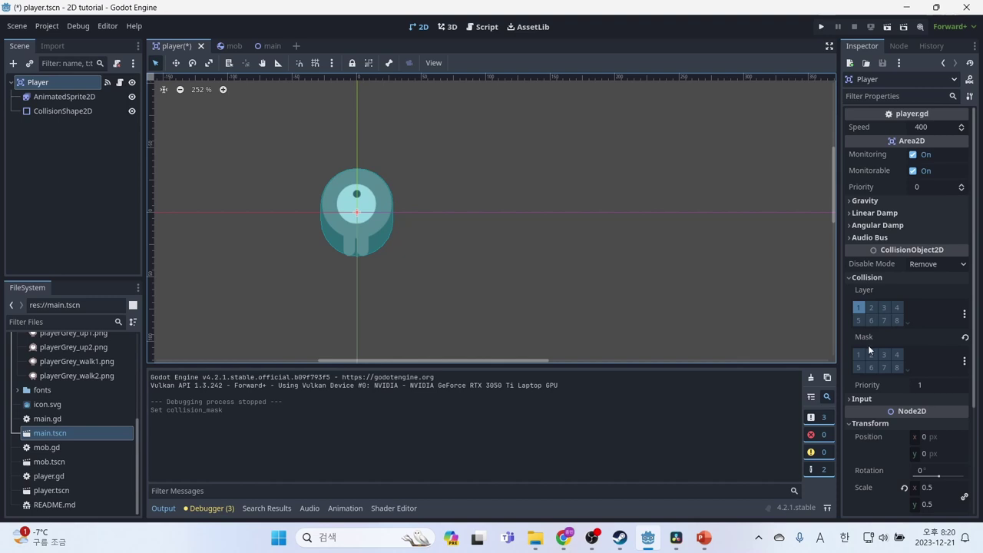
click(542, 169)
key(ctrl+s)
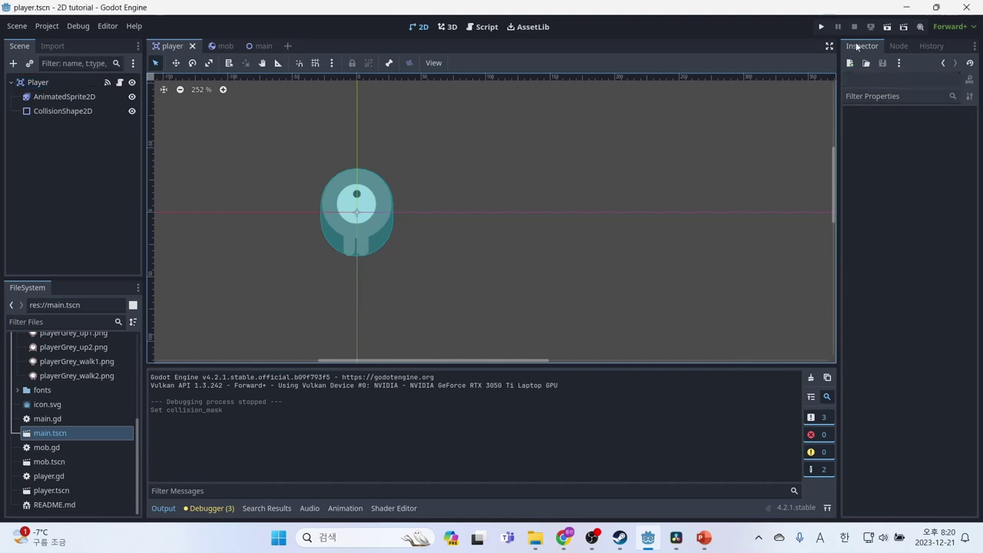
- Play-test the game with the arrow keys until the player is hit, then open player.gd
click(822, 29)
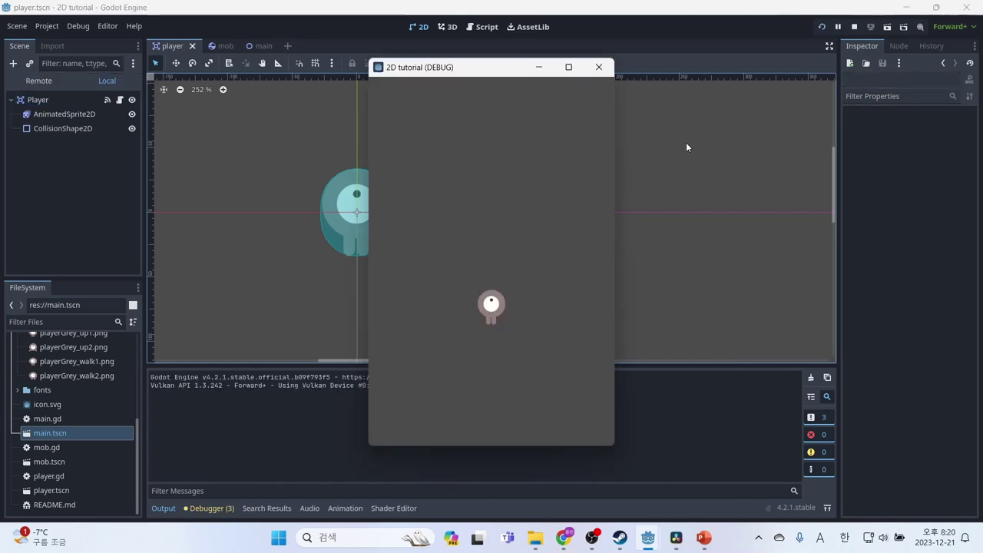
key(Up)
key(Down)
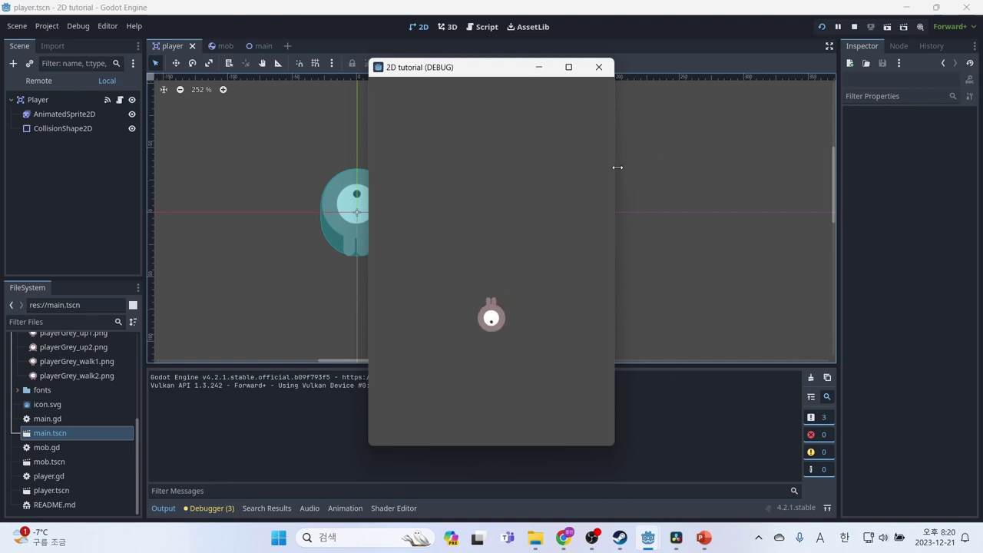
key(Up)
key(Down)
key(Left)
key(Up)
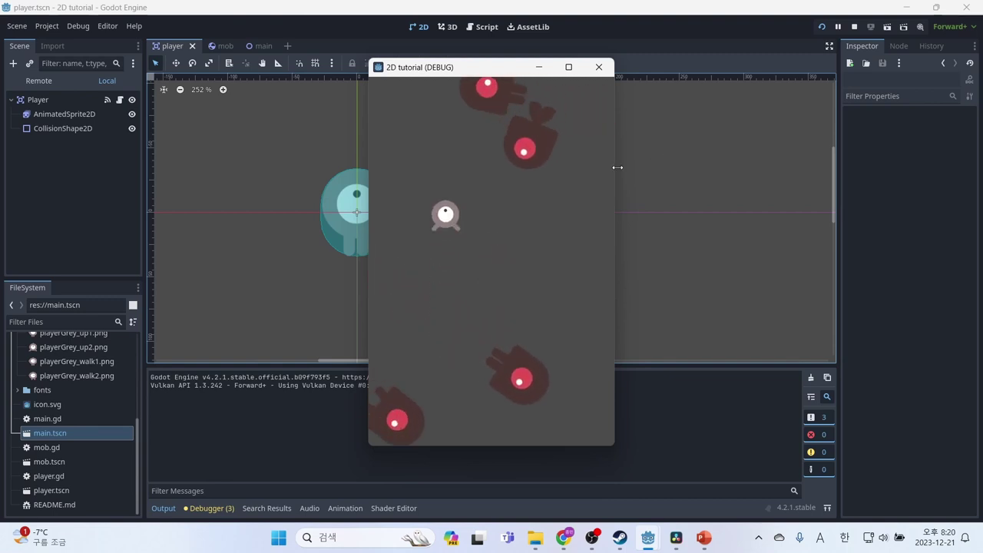
key(Right)
key(Down)
key(Left)
key(Up)
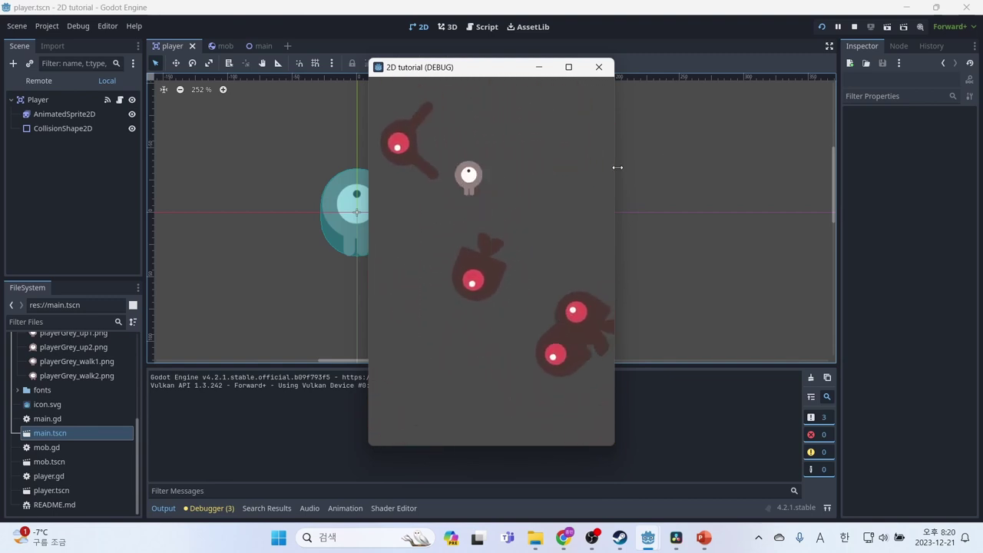
key(Down)
key(Left)
key(Down)
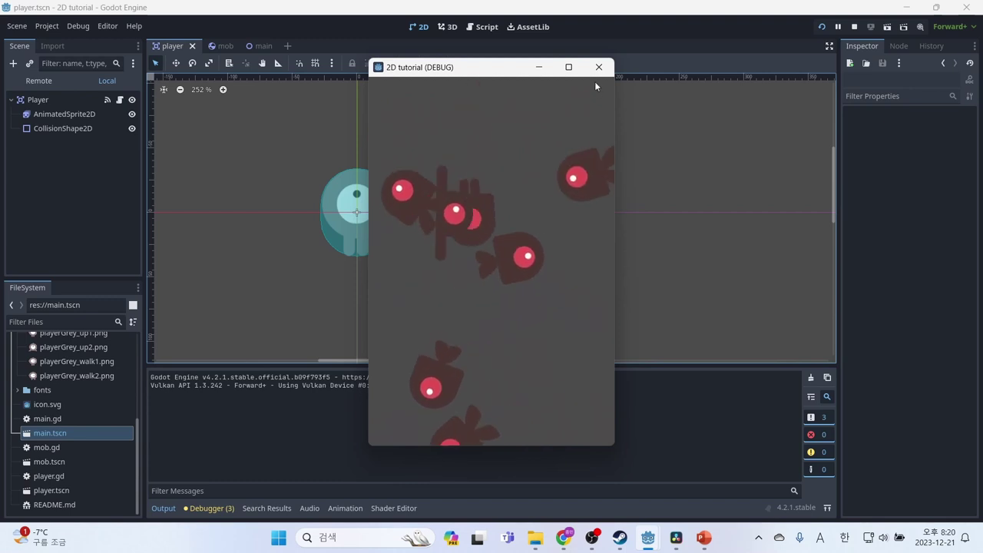
click(599, 67)
click(482, 27)
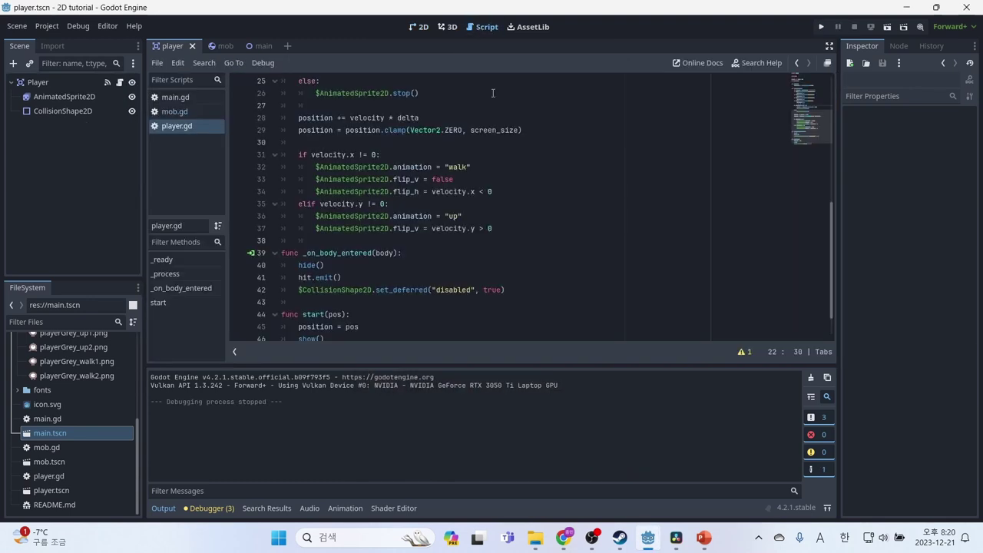
- Highlight the _on_body_entered header, the $CollisionShape2D reference and lines 39–40 in player.gd
scroll(488, 209, up, 4)
scroll(484, 206, down, 5)
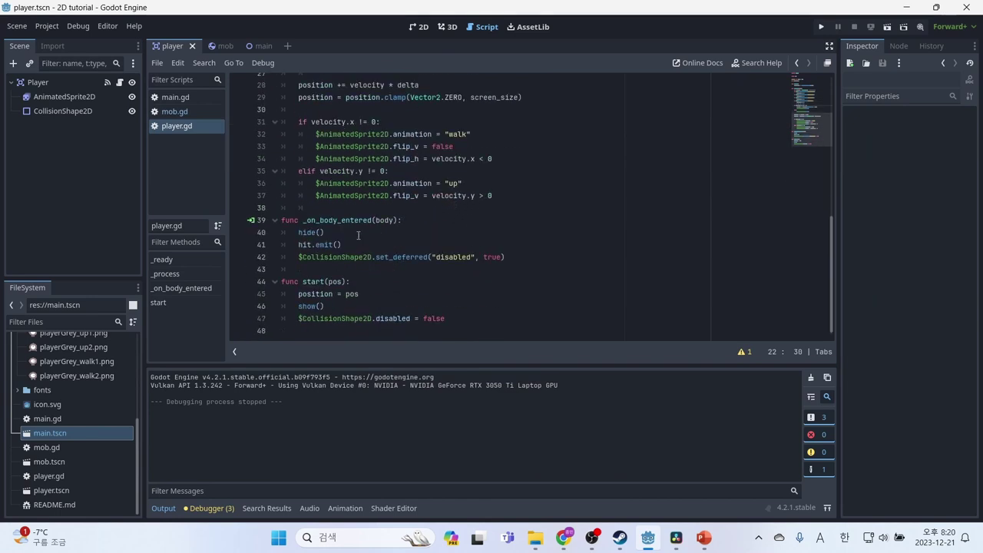
drag(319, 222, 417, 222)
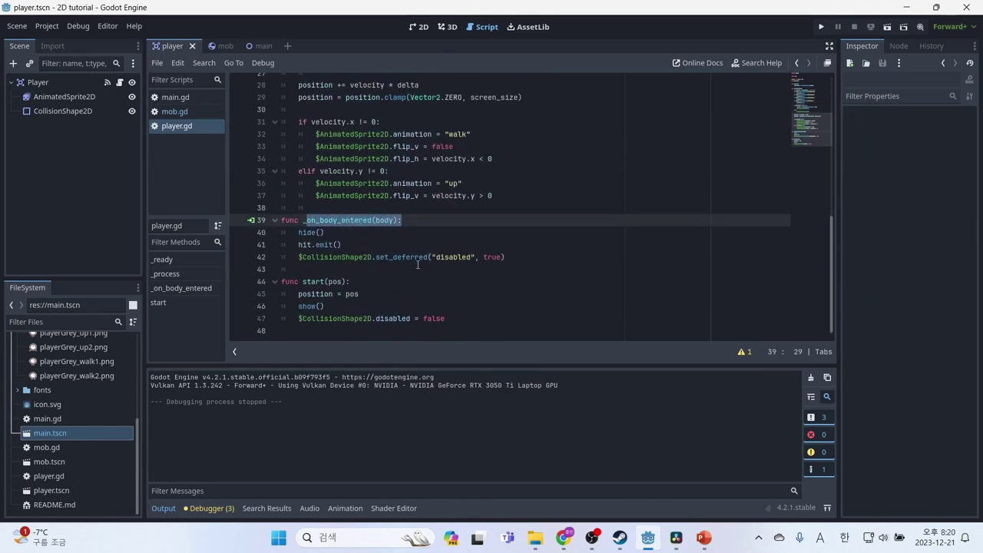
click(345, 264)
drag(299, 257, 369, 259)
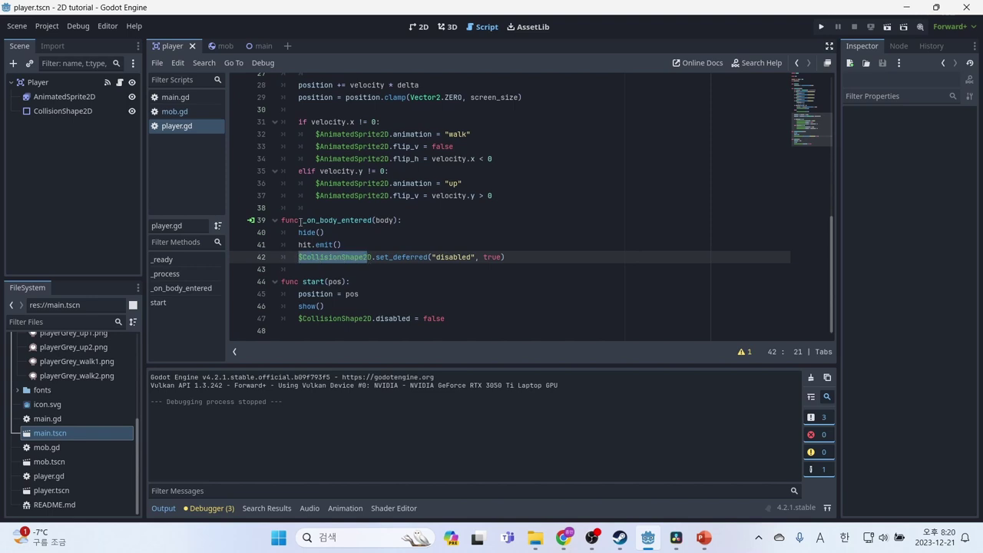
drag(300, 220, 326, 233)
click(302, 246)
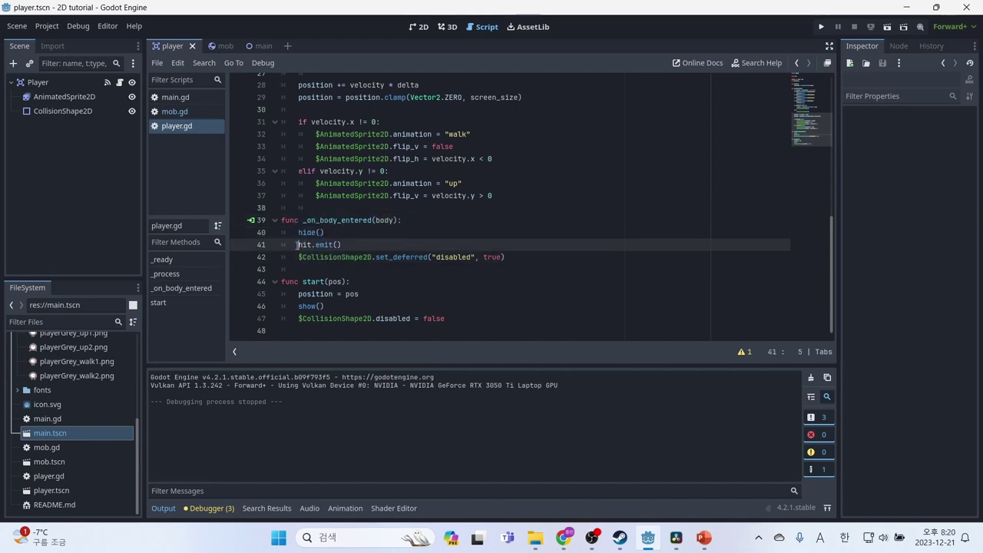
click(411, 232)
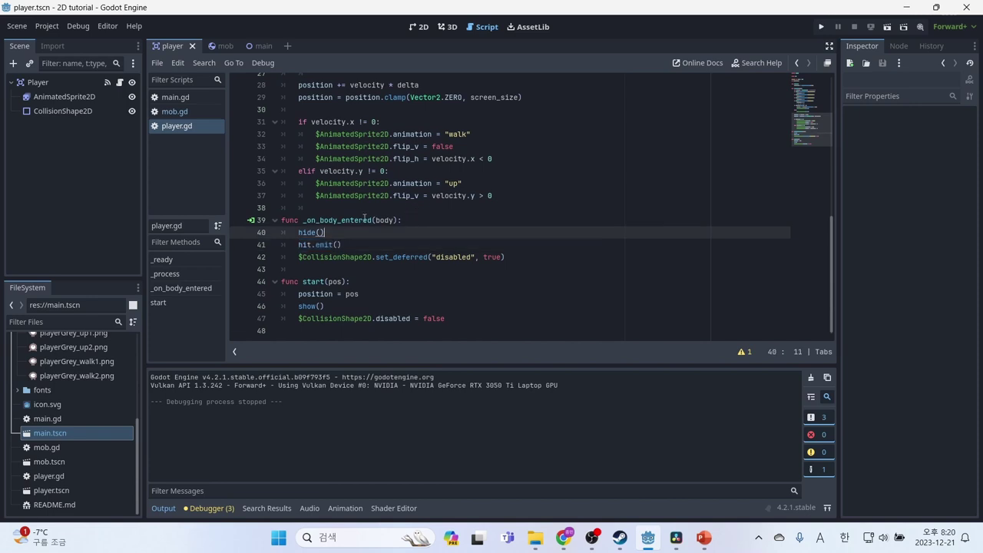
- Highlight the set_deferred call and the hide, hit.emit and disable lines of the hit handler
double_click(379, 258)
click(354, 232)
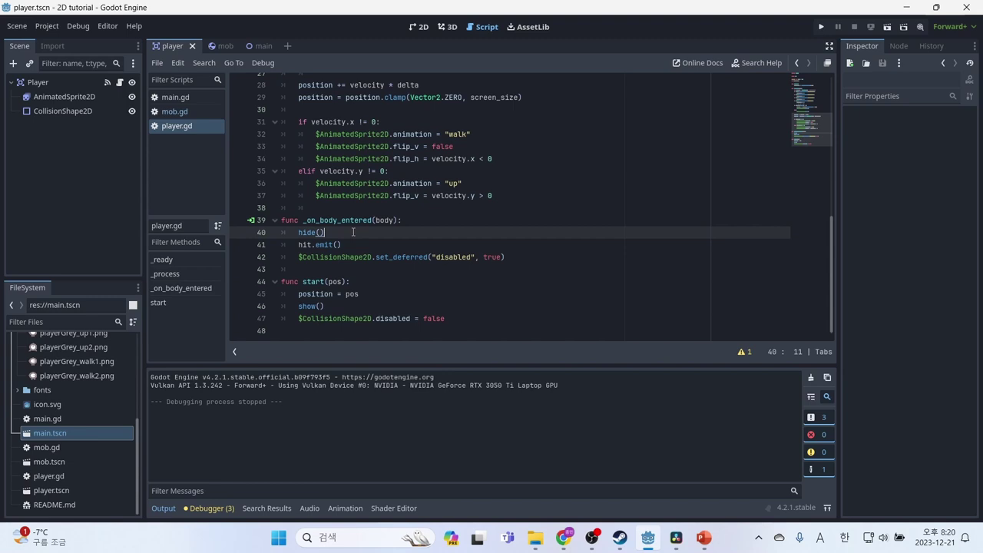
drag(311, 233, 400, 257)
click(401, 244)
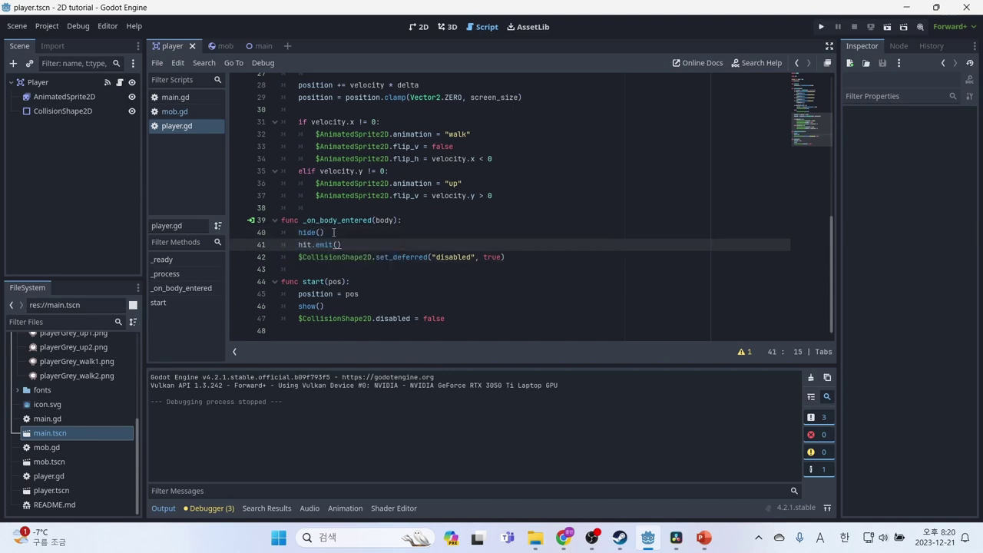
drag(302, 244, 341, 244)
click(431, 233)
scroll(431, 236, up, 1)
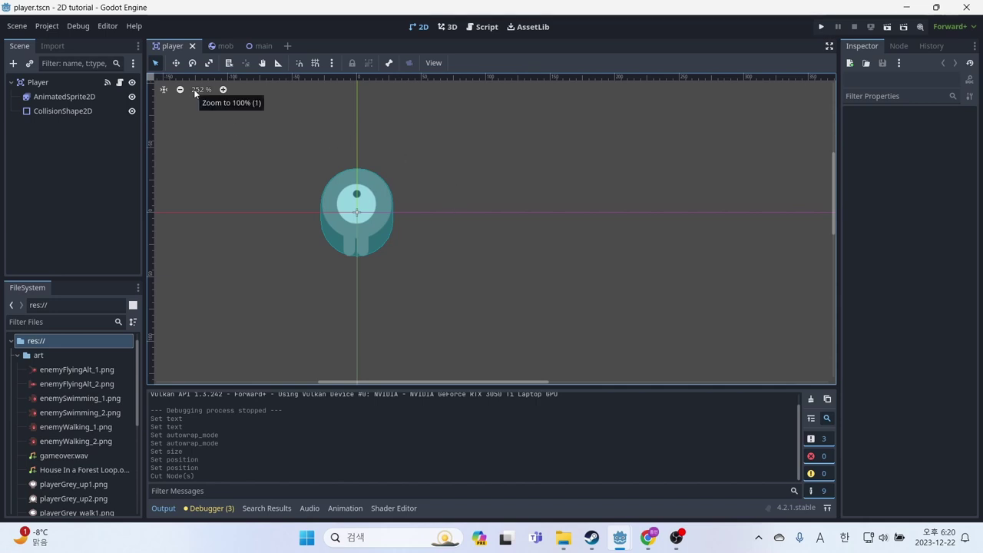
- Create a new scene with a CanvasLayer as its root node
click(287, 46)
click(92, 149)
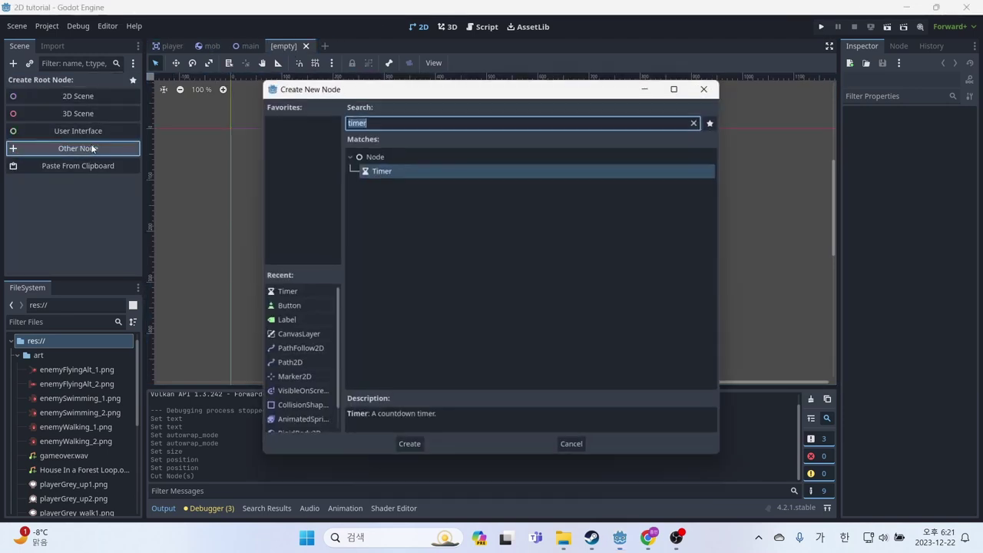
click(432, 121)
key(ctrl+a)
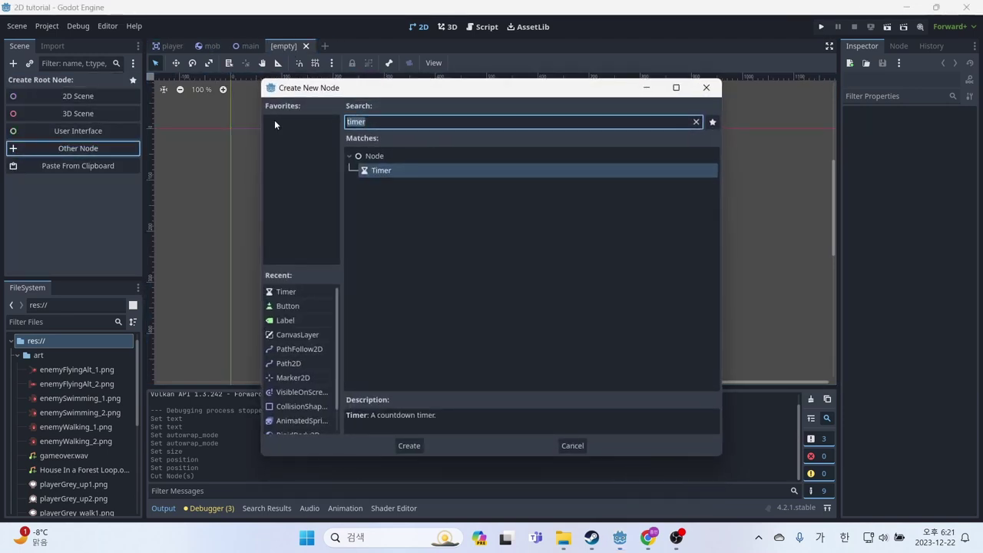
text(ㅊ)
key(BackSpace)
text(ca)
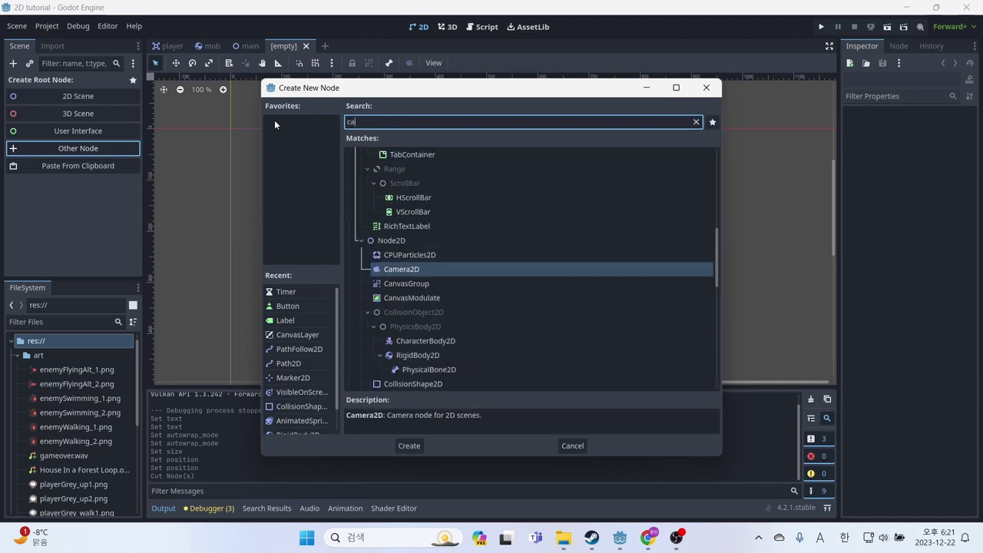
text(nvas)
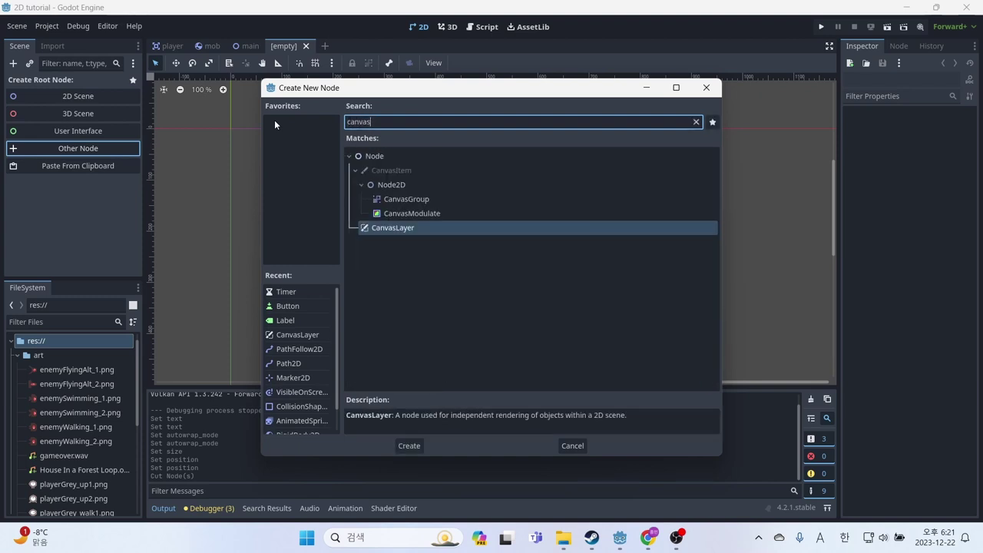
click(409, 445)
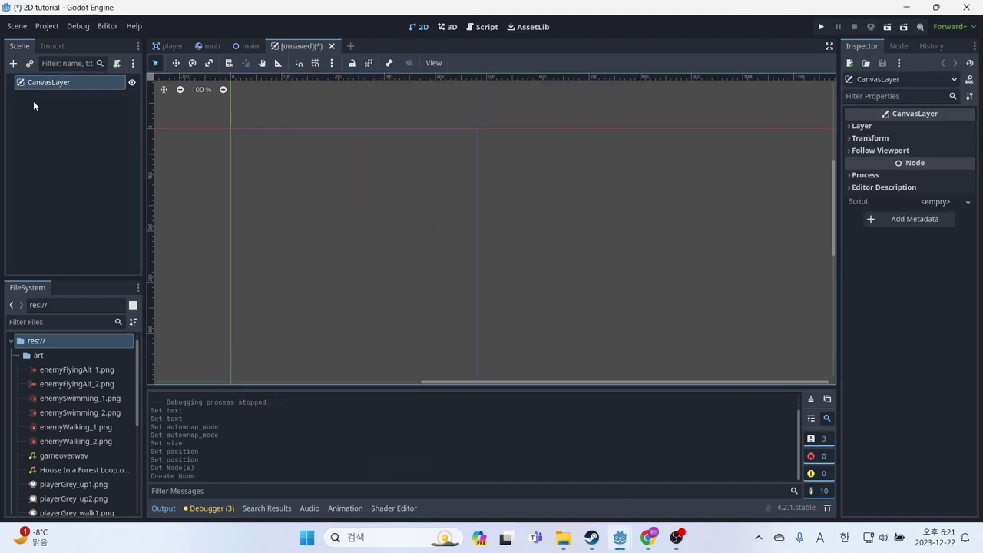
- Rename the CanvasLayer root node to HUD and select it
double_click(60, 83)
click(77, 85)
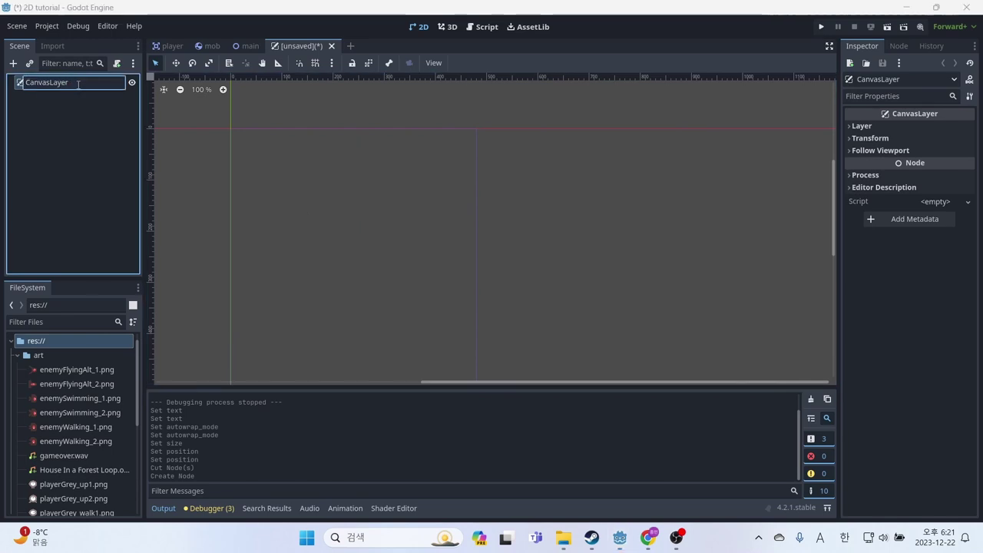
key(BackSpace)
key(BackSpace)
key(BackSpace)
key(BackSpace)
key(BackSpace)
key(BackSpace)
key(BackSpace)
key(BackSpace)
text(HUD)
key(Return)
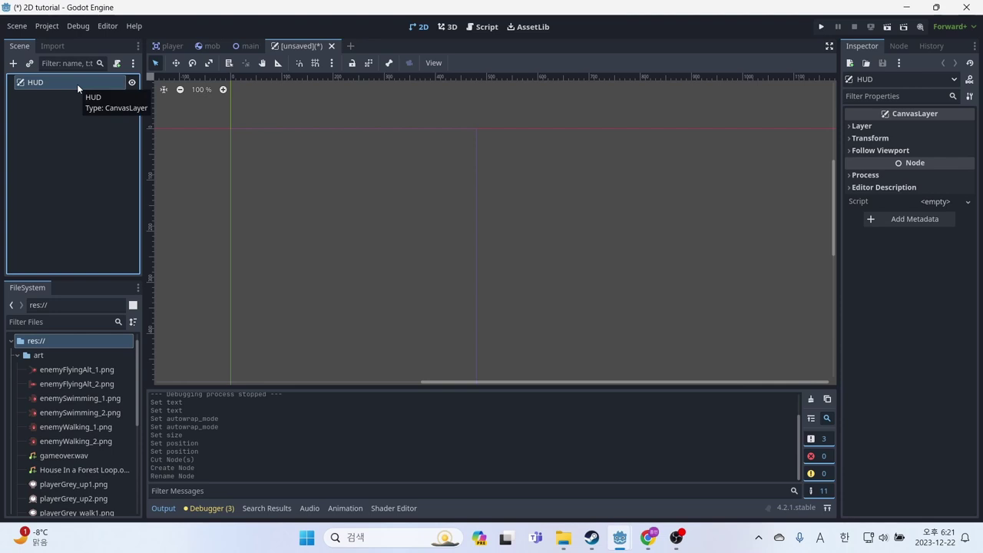
click(47, 124)
click(43, 80)
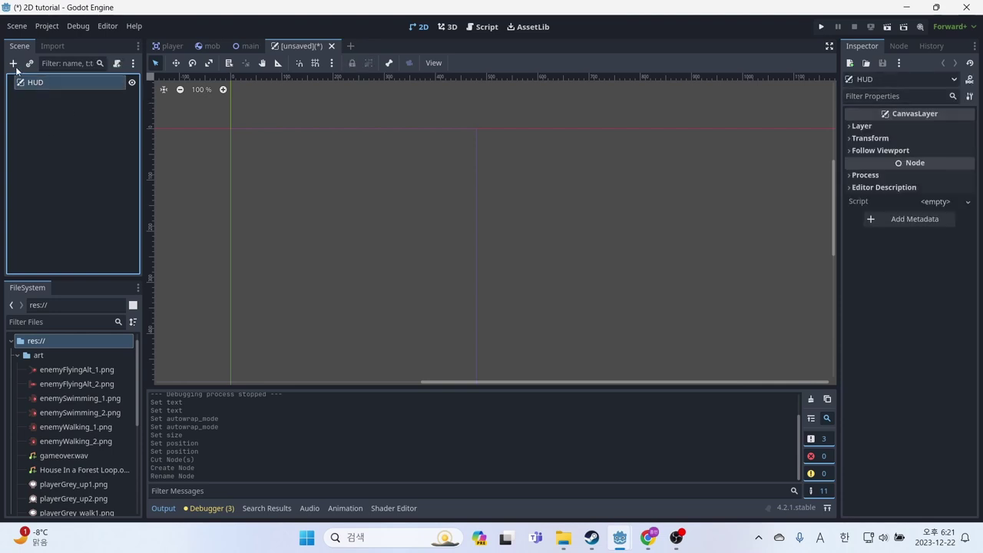
- Add a Label child under HUD and name it ScoreLabel
click(14, 64)
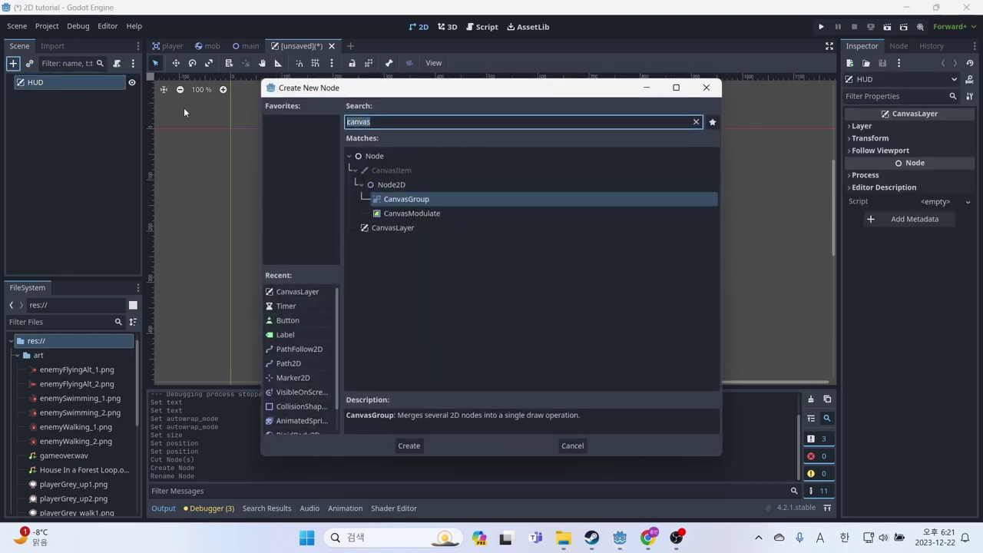
text(label)
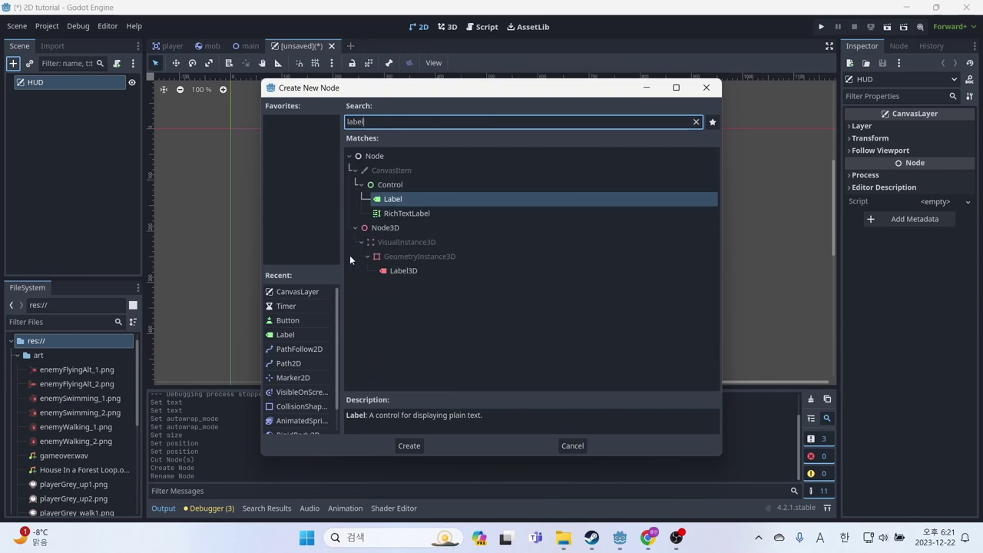
click(419, 446)
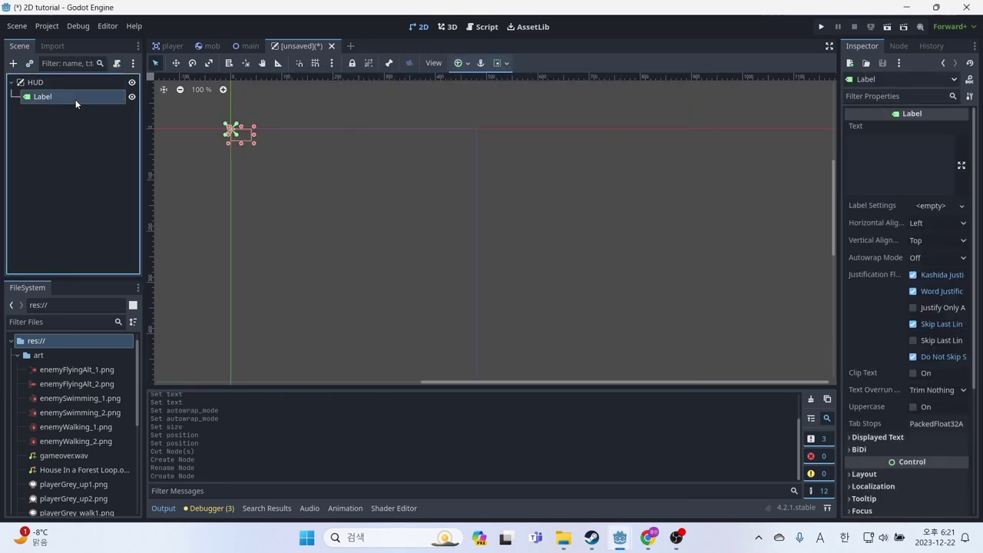
double_click(75, 97)
text(S)
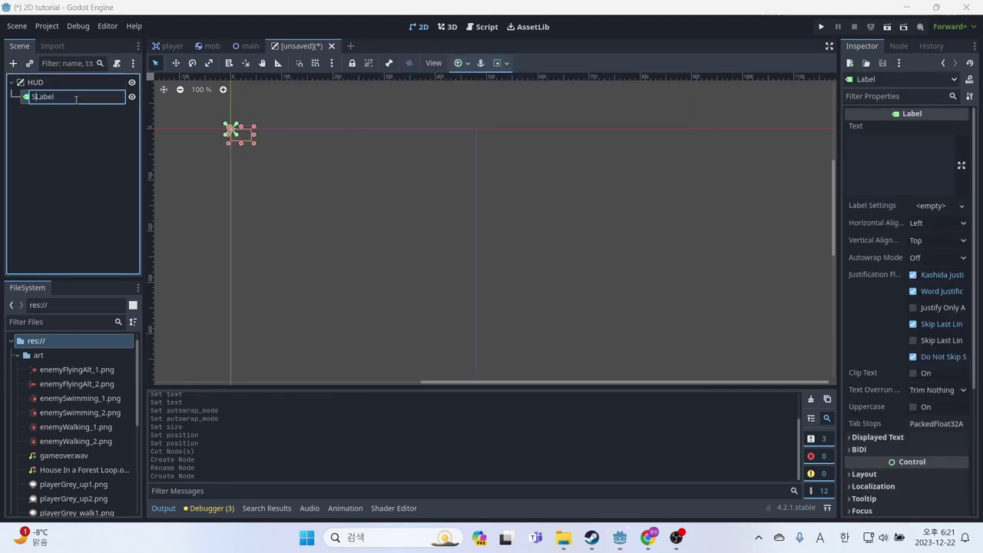
text(co)
text(re)
key(Return)
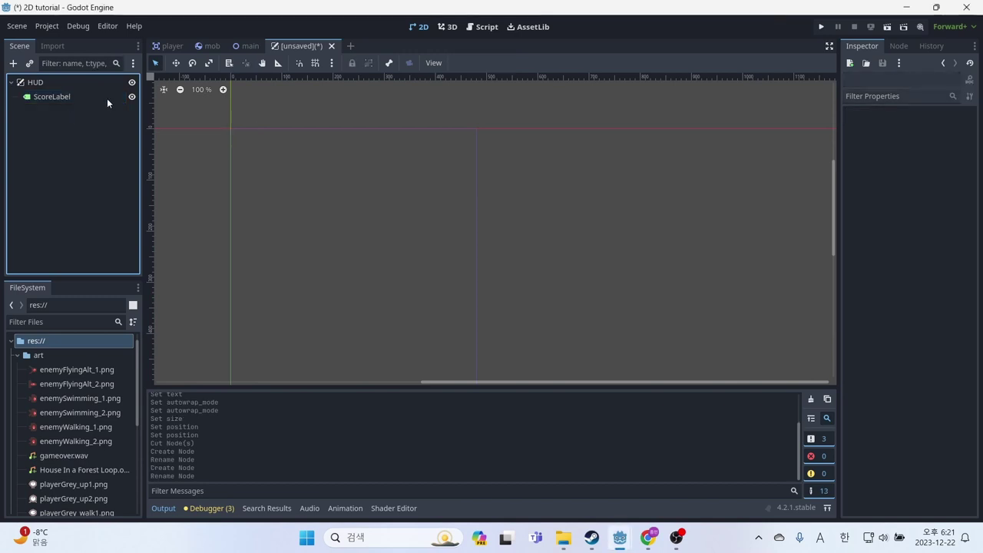
click(74, 96)
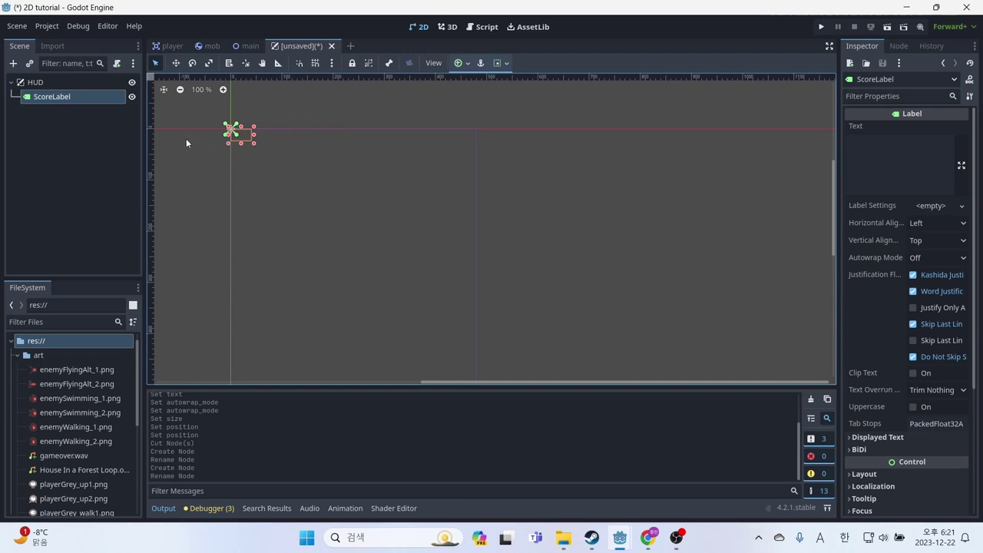
- Set ScoreLabel's text to 0 and centre it vertically and horizontally
click(867, 175)
text(0)
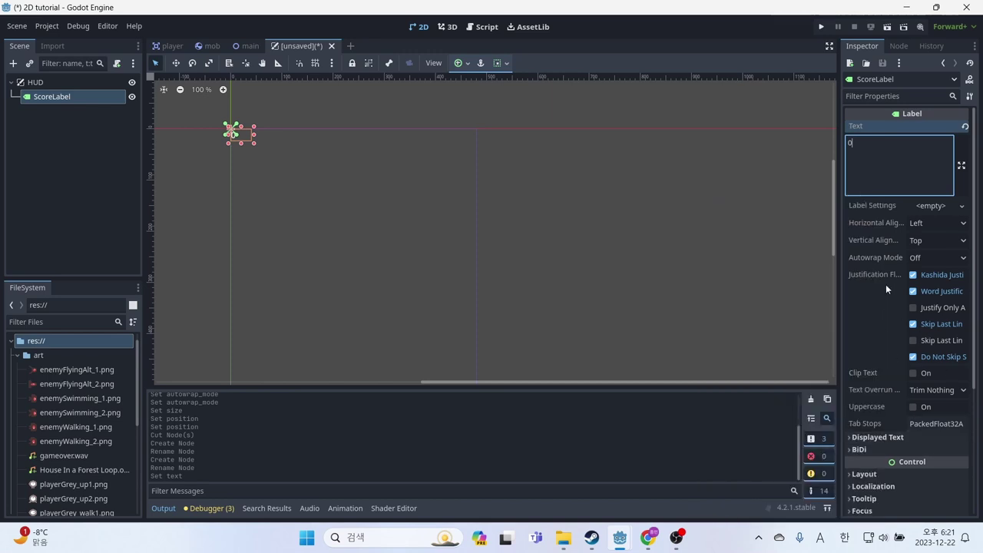
click(938, 241)
click(944, 272)
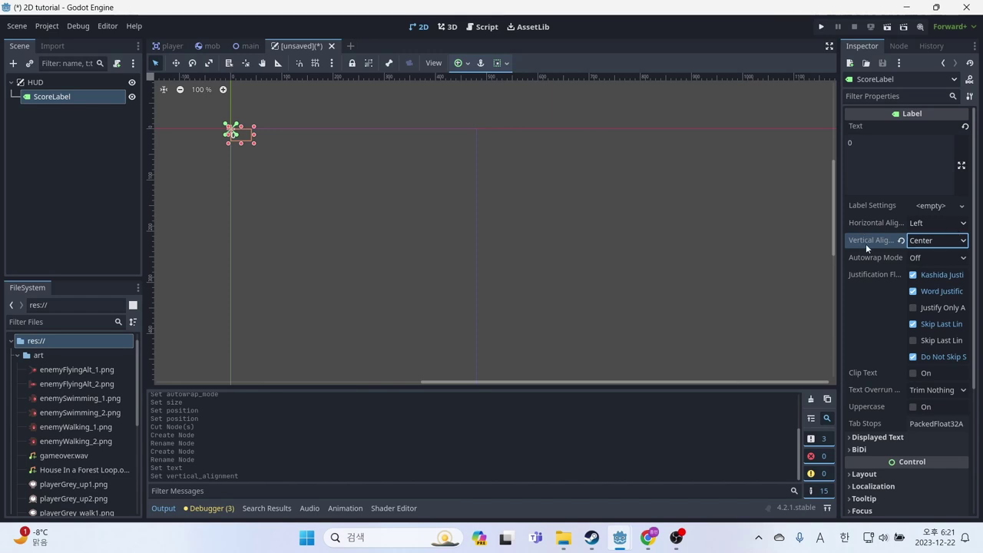
click(951, 222)
click(953, 252)
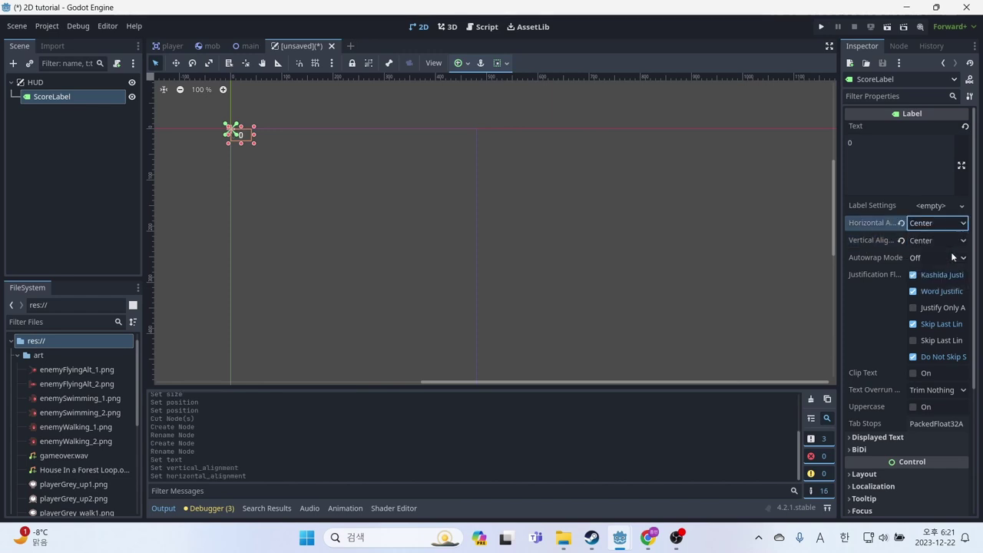
- Assign Xolonium-Regular.ttf as ScoreLabel's Theme Overrides font
scroll(869, 302, down, 3)
scroll(865, 286, down, 3)
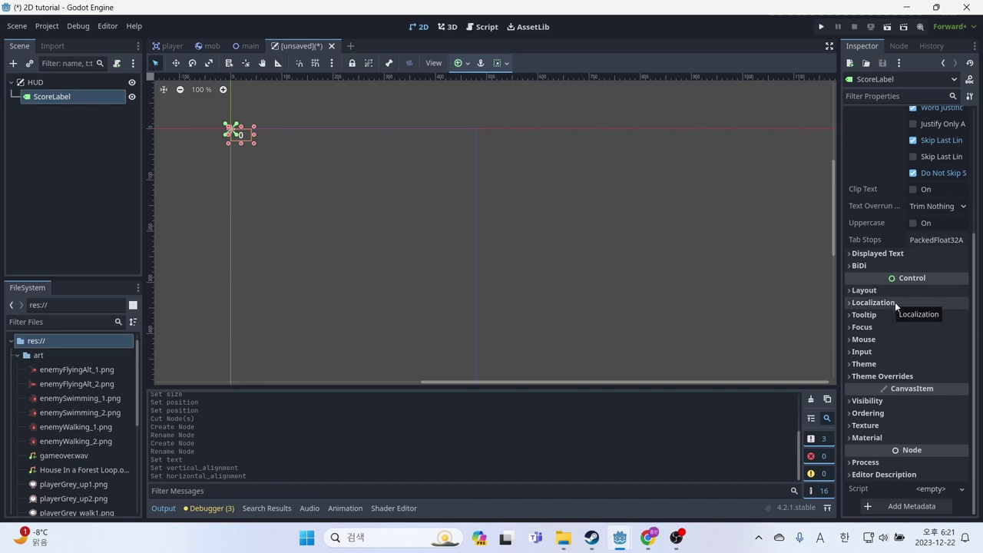
click(891, 376)
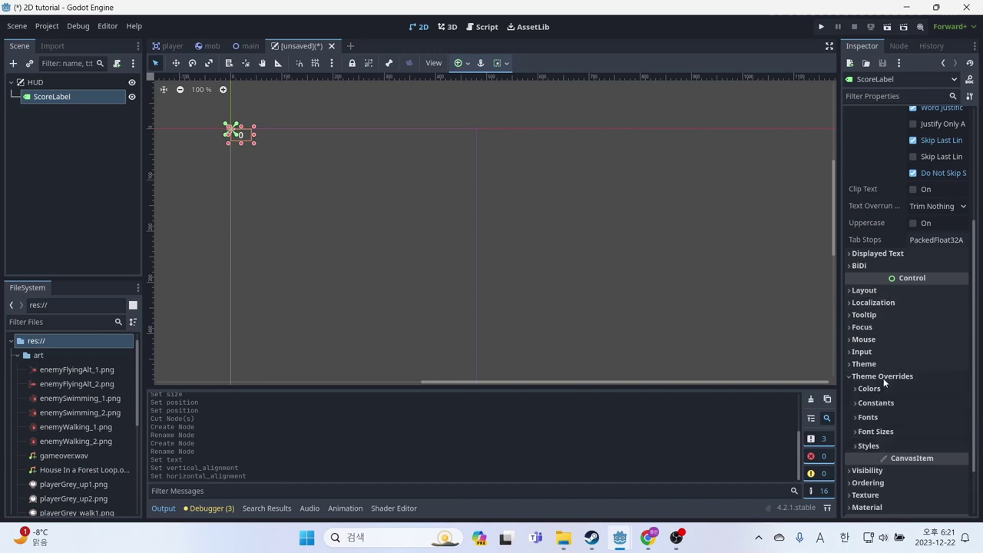
scroll(883, 394, down, 2)
click(885, 366)
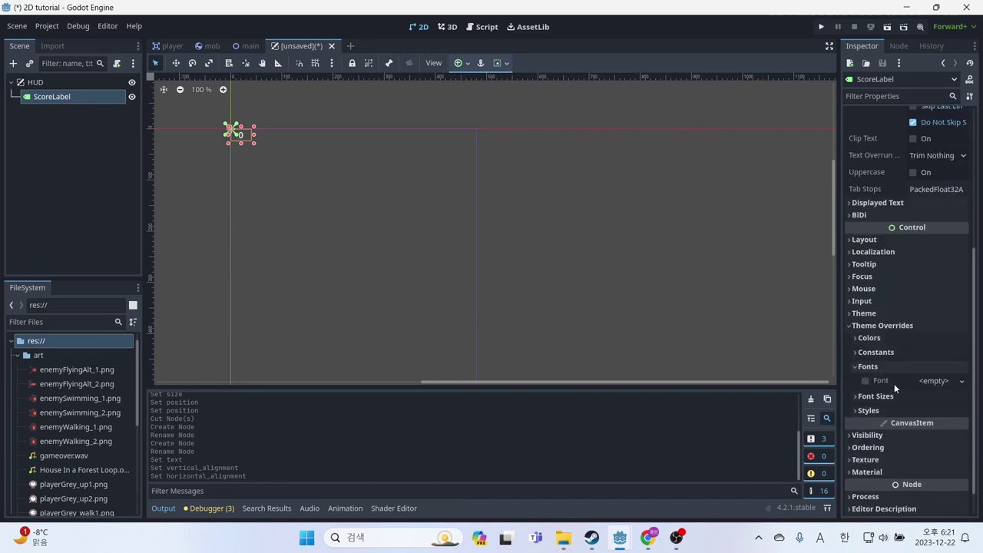
scroll(65, 370, down, 1)
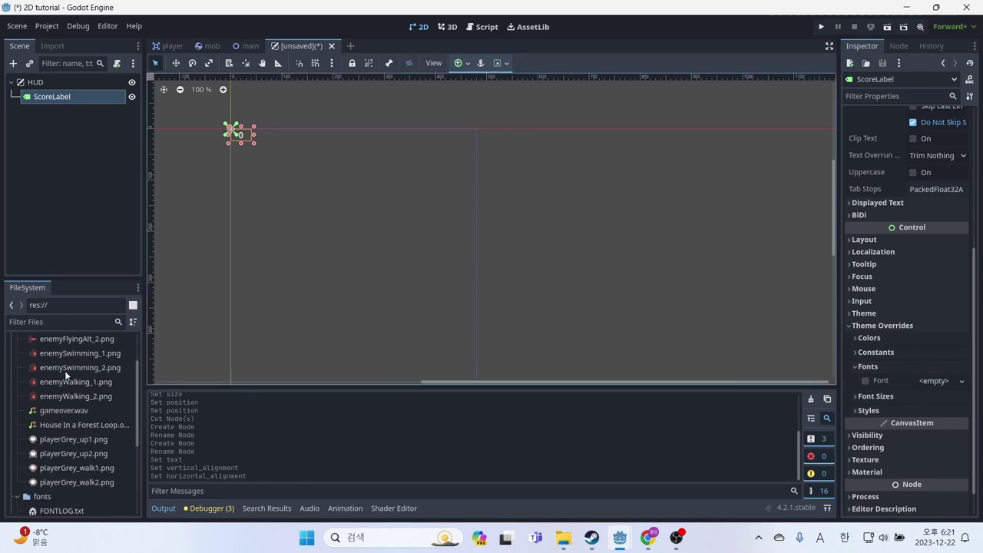
scroll(65, 370, down, 1)
scroll(64, 371, down, 1)
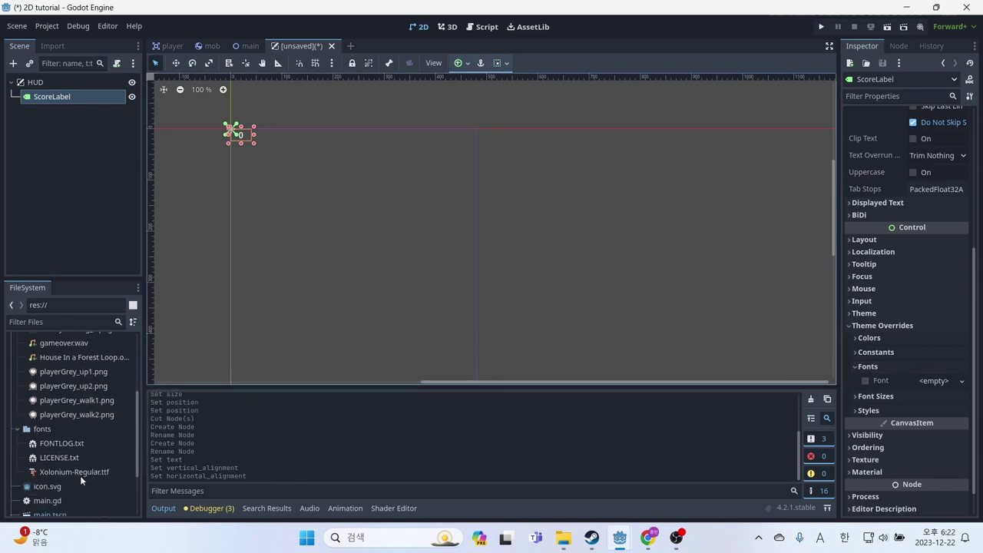
drag(80, 473, 945, 388)
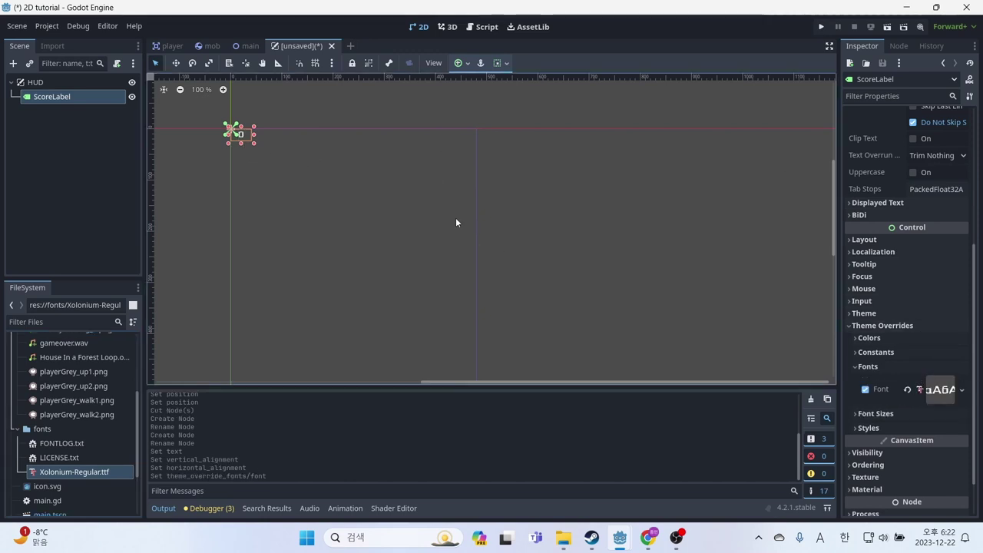
- Anchor ScoreLabel to the top centre of the screen with the Center Top preset
click(38, 86)
click(51, 96)
click(467, 64)
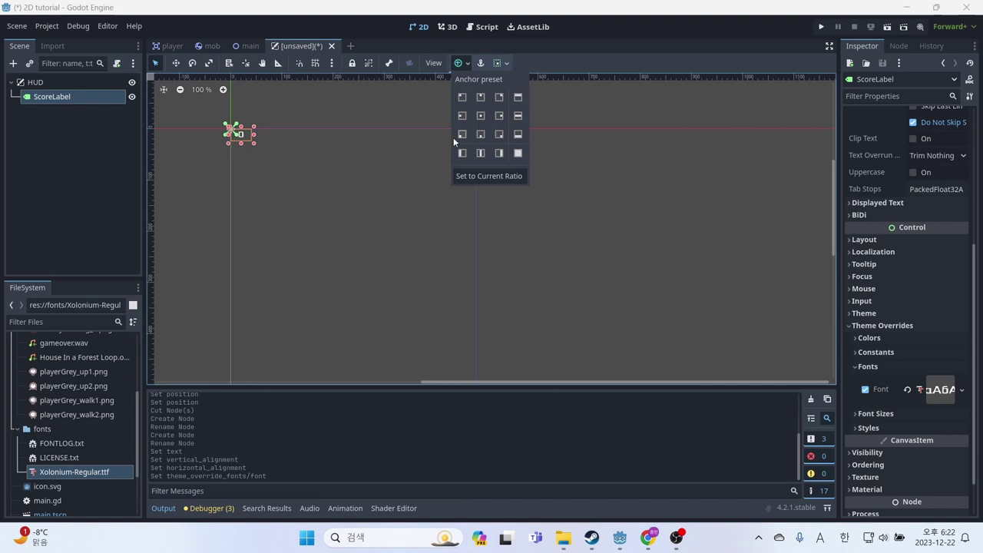
click(480, 97)
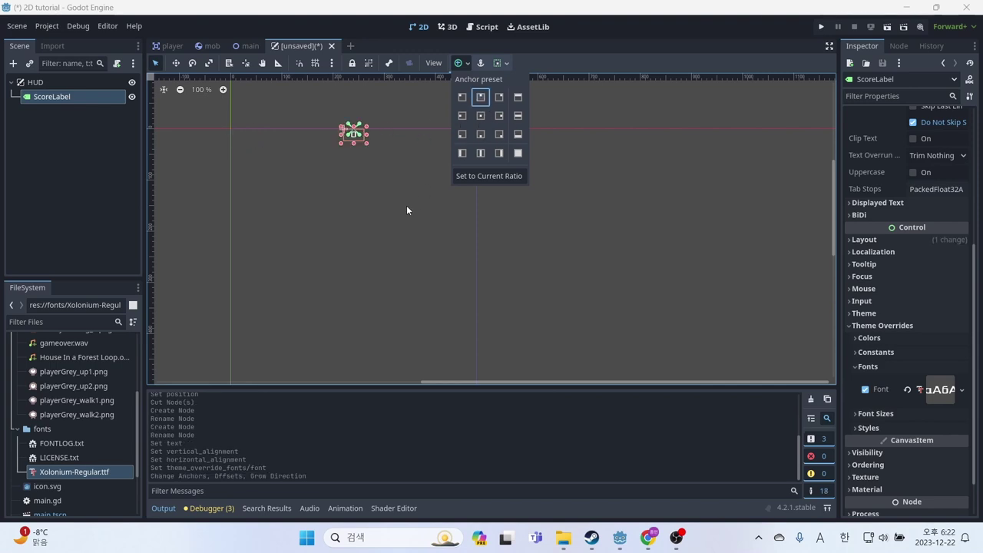
click(360, 175)
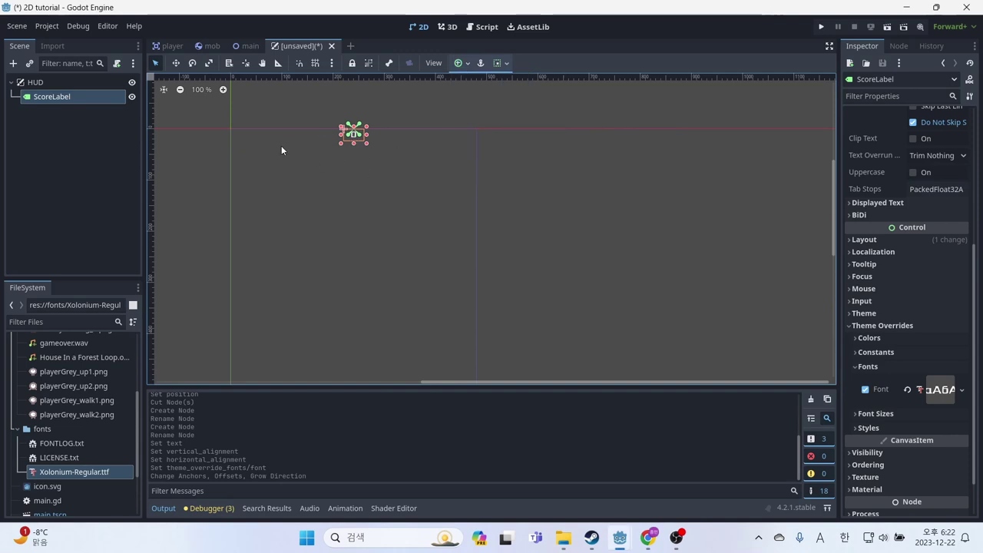
click(35, 82)
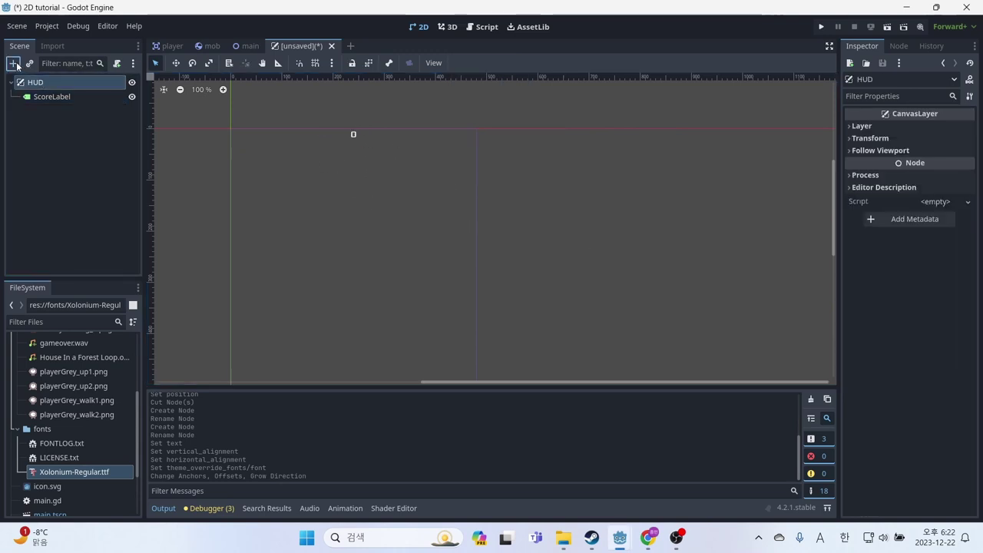
- Add a Label child under HUD and name it Message
click(13, 63)
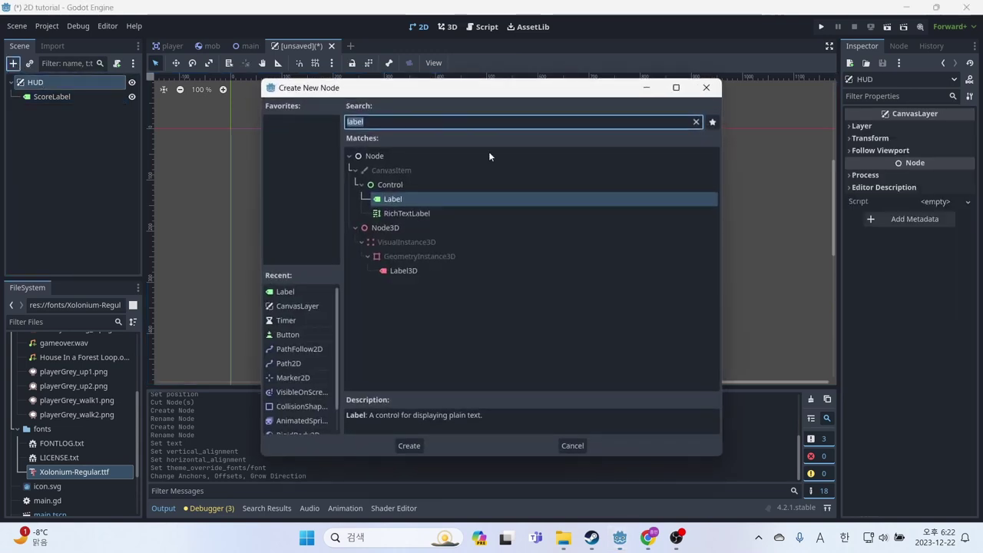
click(409, 446)
double_click(73, 110)
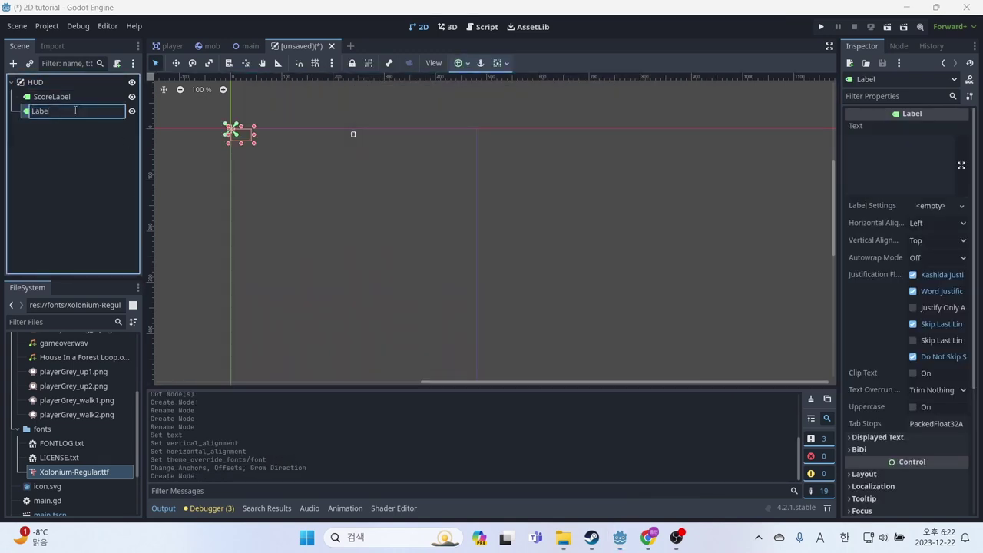
key(BackSpace)
key(BackSpace)
key(BackSpace)
text(Message)
key(Return)
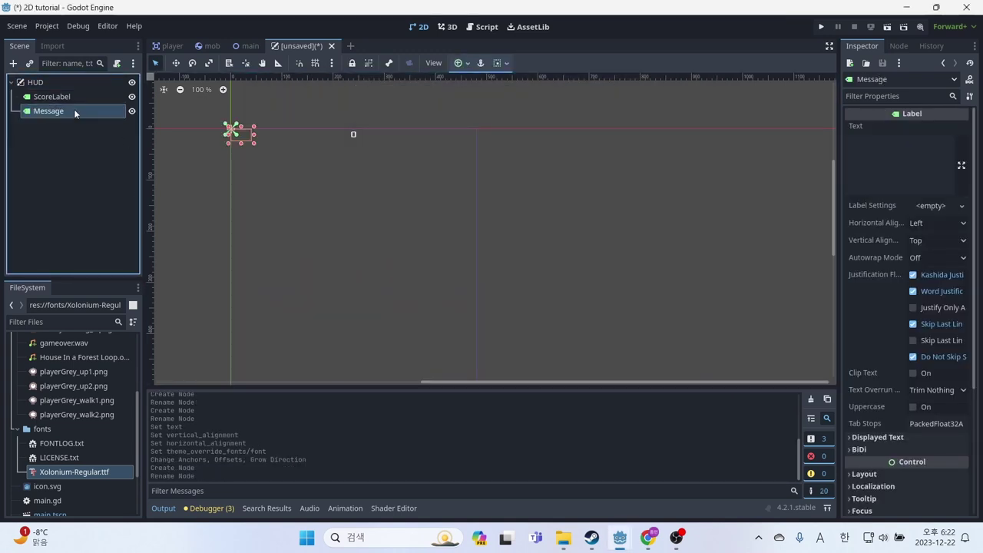
click(96, 135)
click(65, 96)
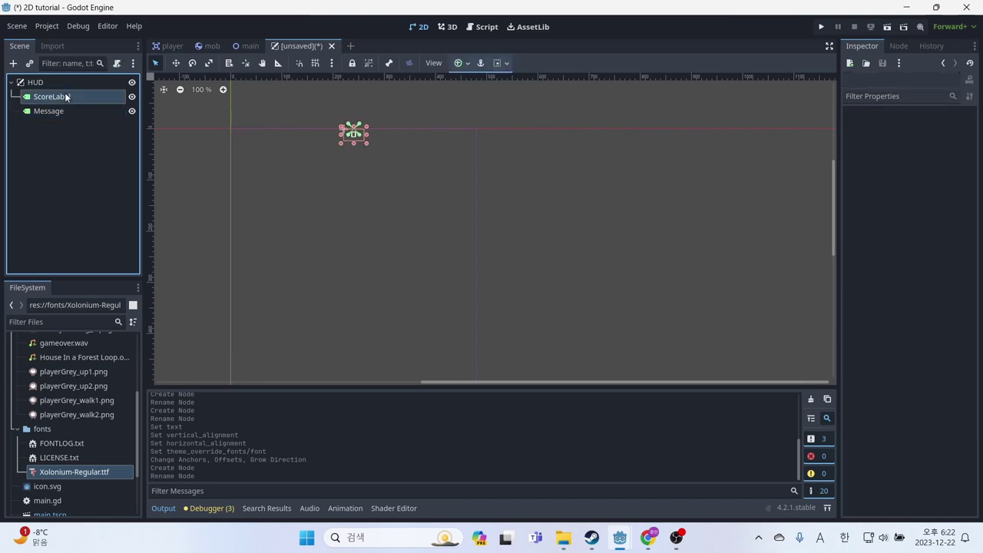
click(54, 111)
- Set Message's text to '피하기 게임', centred horizontally and vertically
click(915, 181)
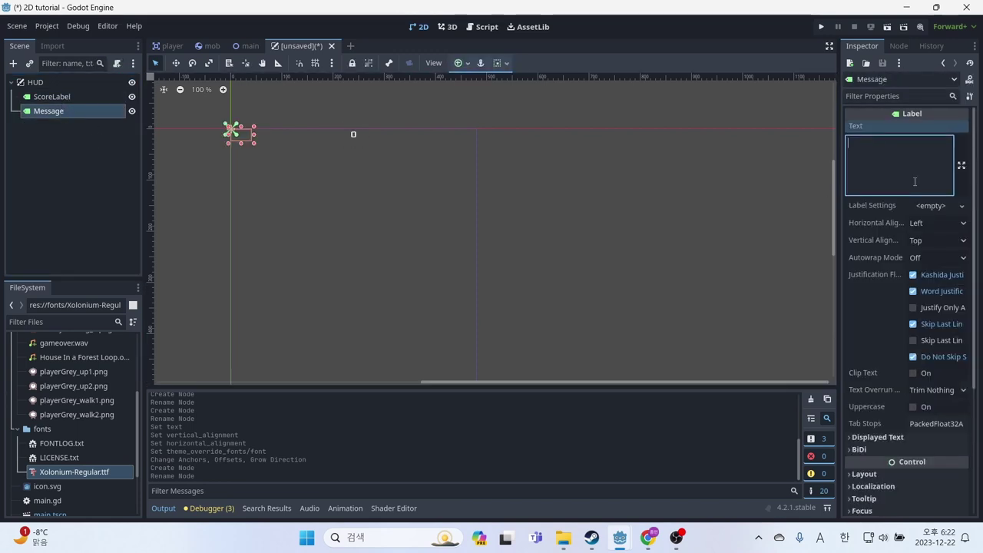
text(피하기 게임)
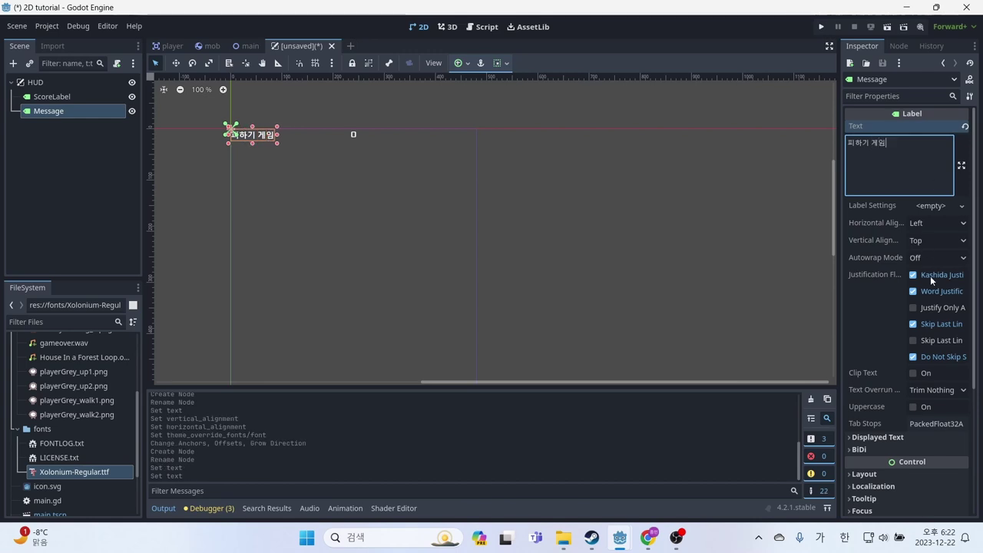
scroll(931, 276, down, 1)
click(931, 176)
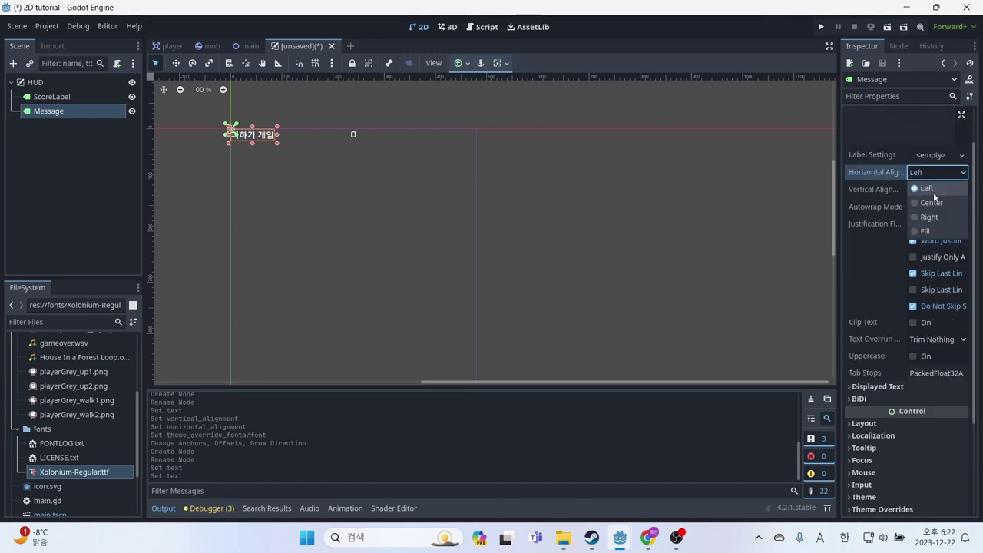
click(933, 192)
click(932, 191)
click(925, 220)
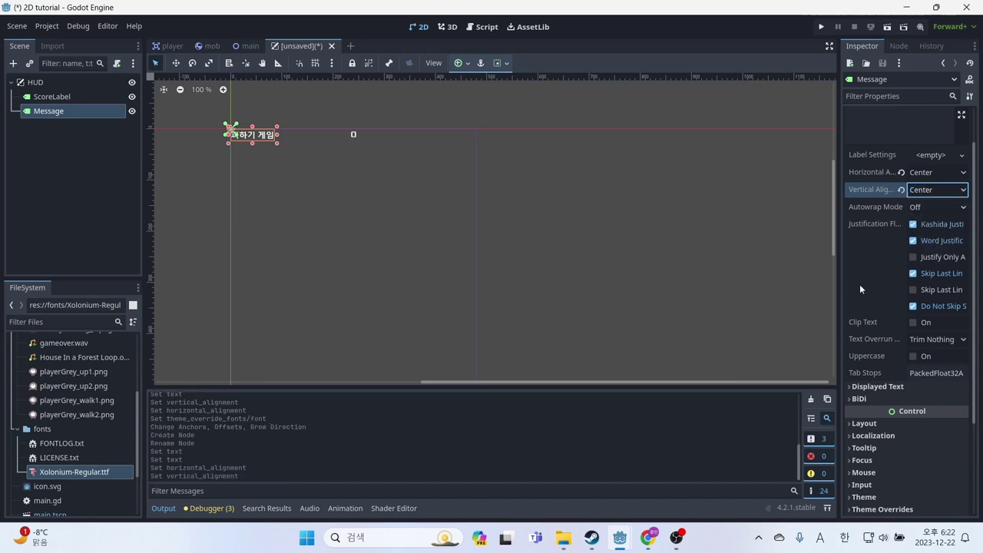
- Give Message the Xolonium-Regular.ttf font override
scroll(860, 284, down, 2)
click(891, 408)
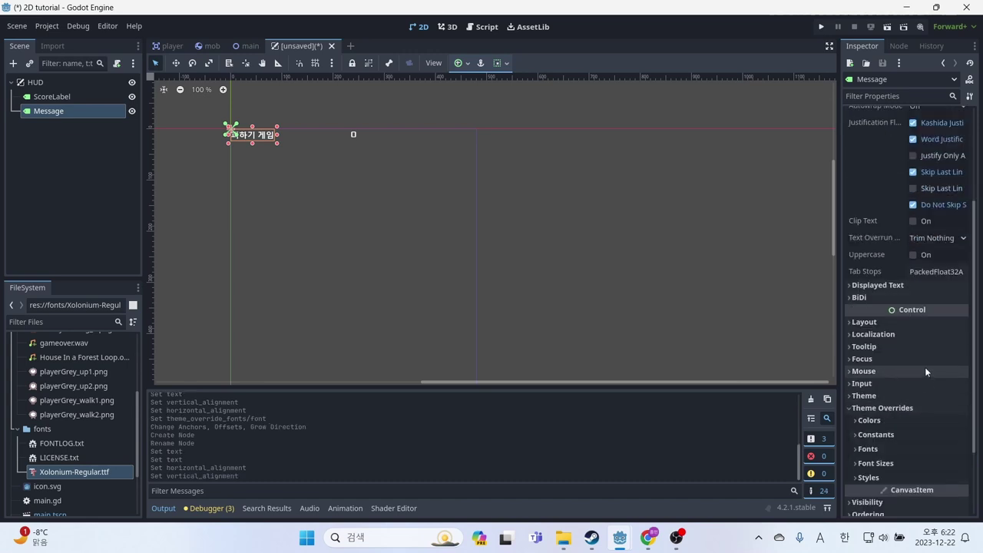
scroll(925, 368, down, 2)
click(886, 350)
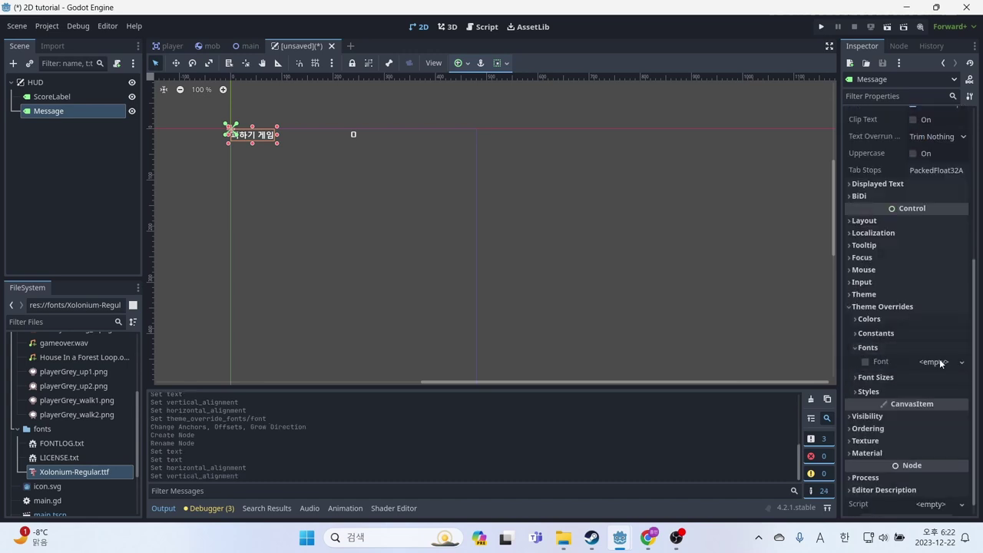
drag(74, 472, 945, 371)
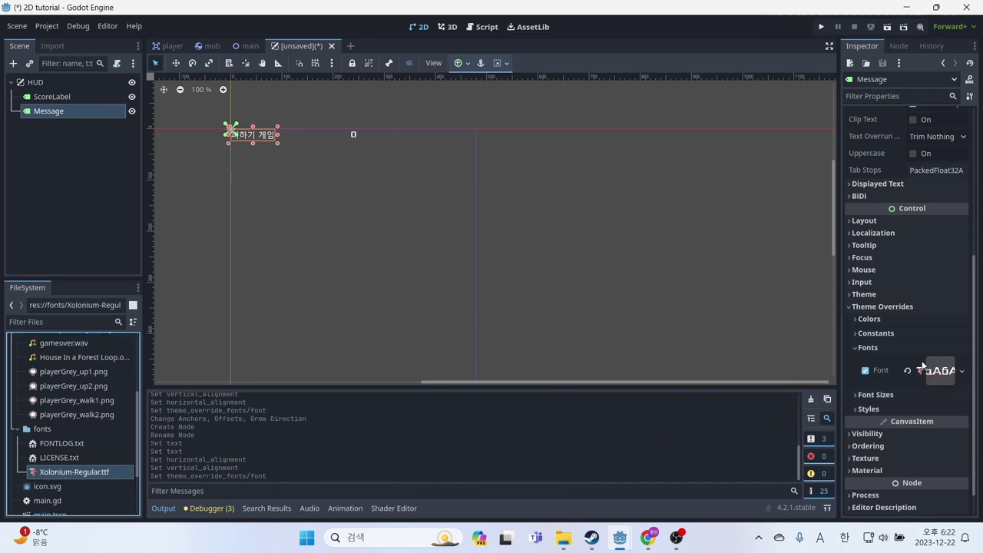
scroll(948, 312, up, 3)
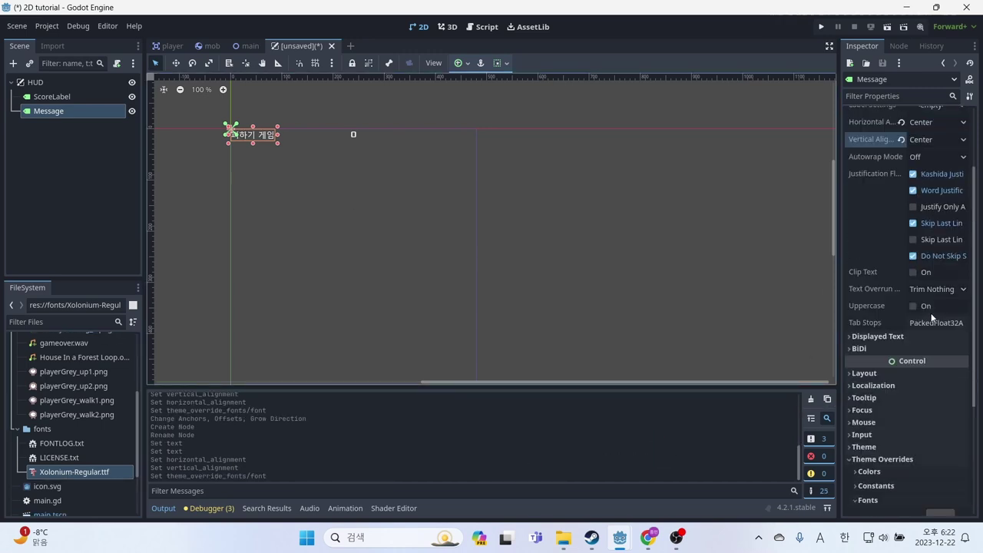
scroll(934, 311, up, 2)
scroll(934, 311, up, 2)
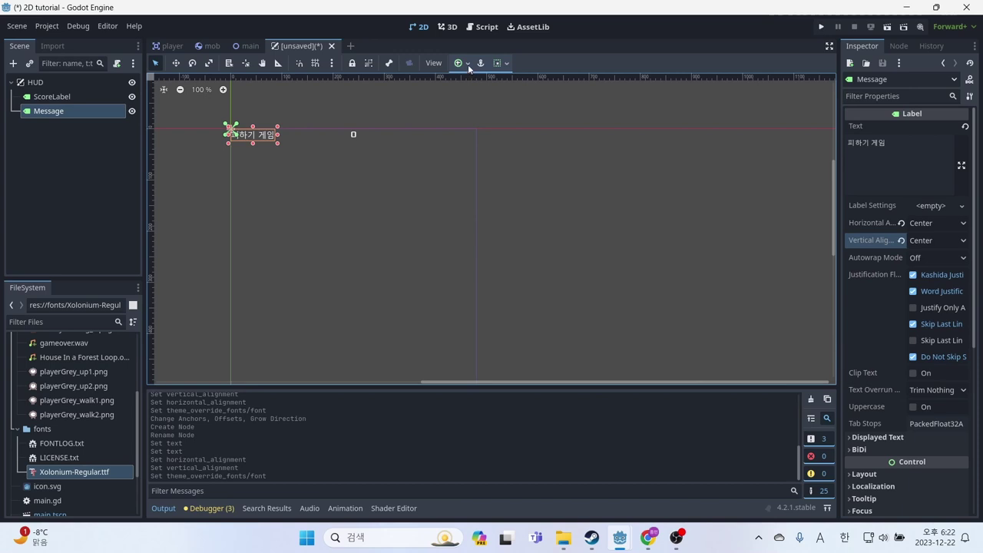
- Anchor Message to the centre of the screen
click(468, 65)
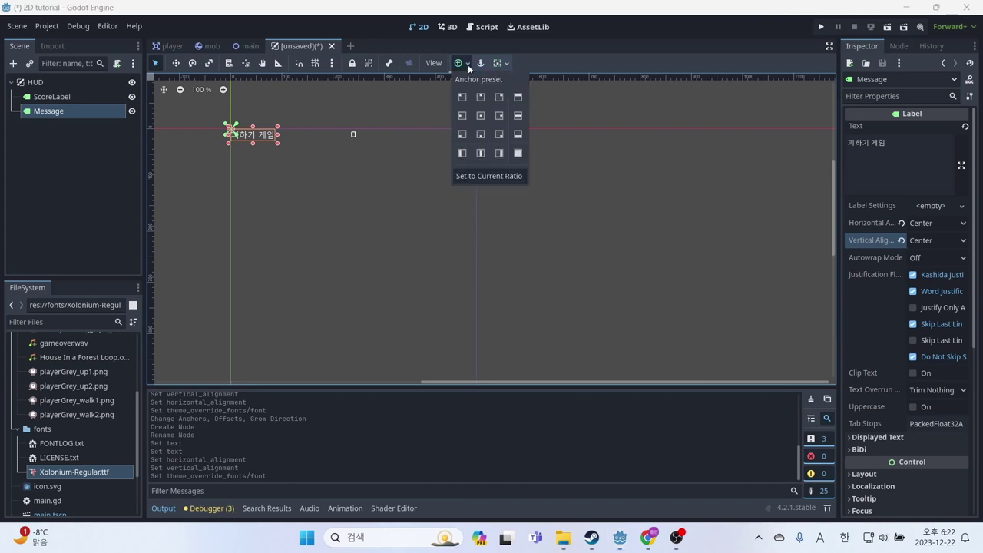
click(482, 117)
click(471, 283)
scroll(588, 281, down, 1)
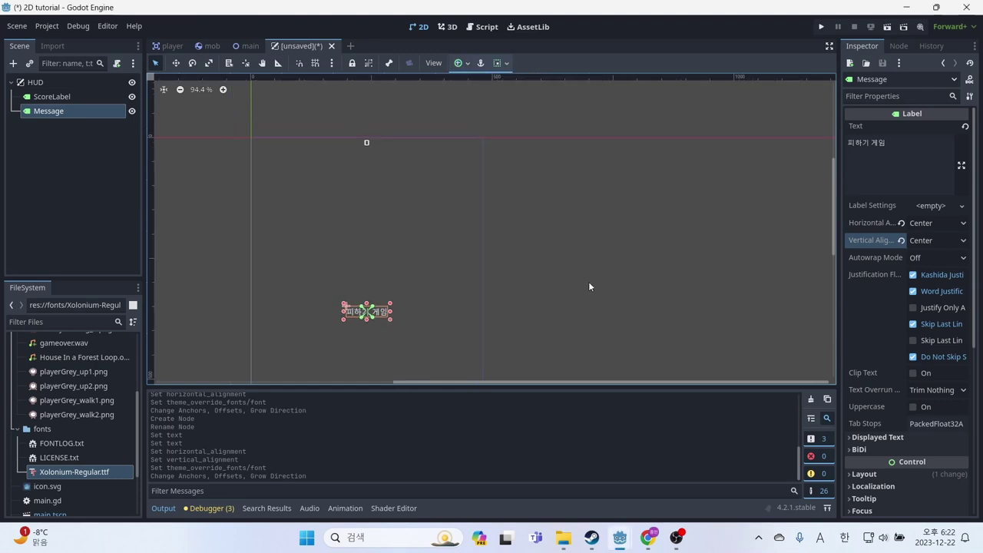
scroll(588, 281, down, 1)
scroll(836, 199, down, 3)
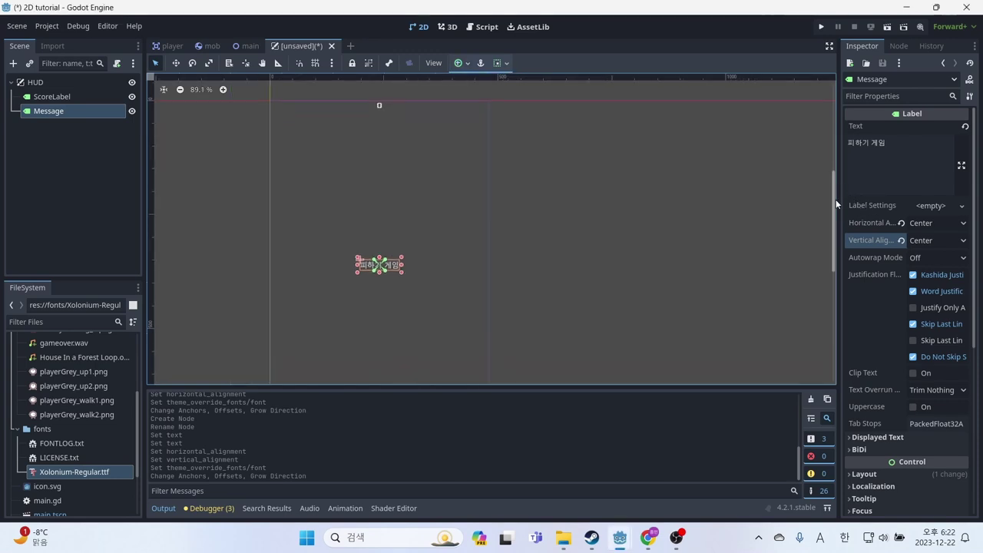
scroll(836, 199, down, 2)
scroll(838, 208, down, 1)
scroll(895, 358, down, 3)
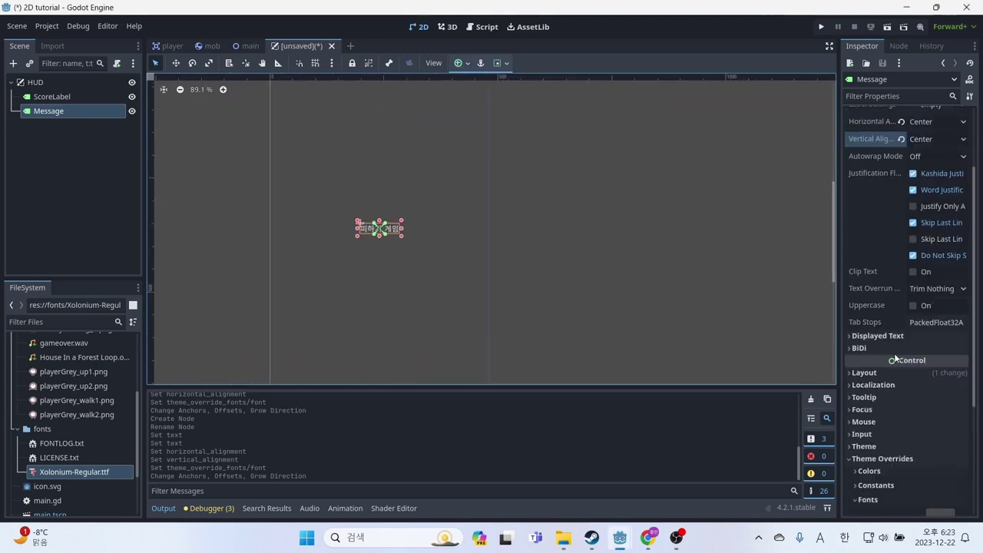
scroll(897, 368, down, 2)
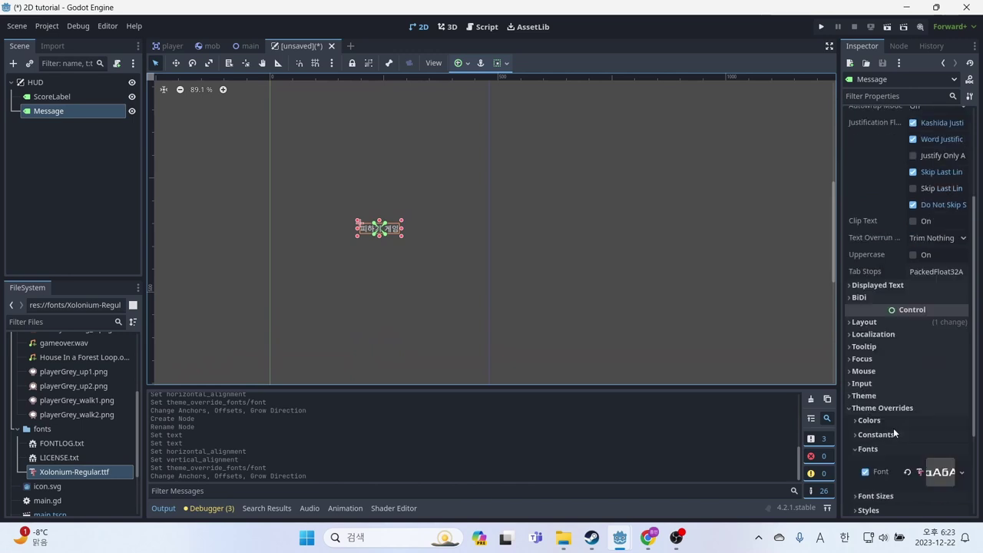
- Set Message's transform size x to 480 and position x to 0
click(883, 322)
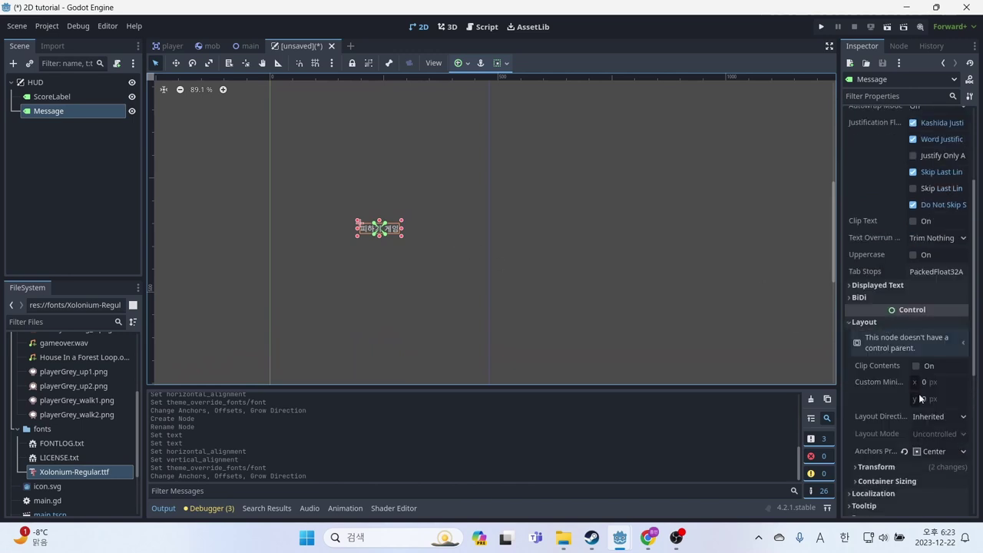
scroll(891, 393, down, 4)
click(876, 364)
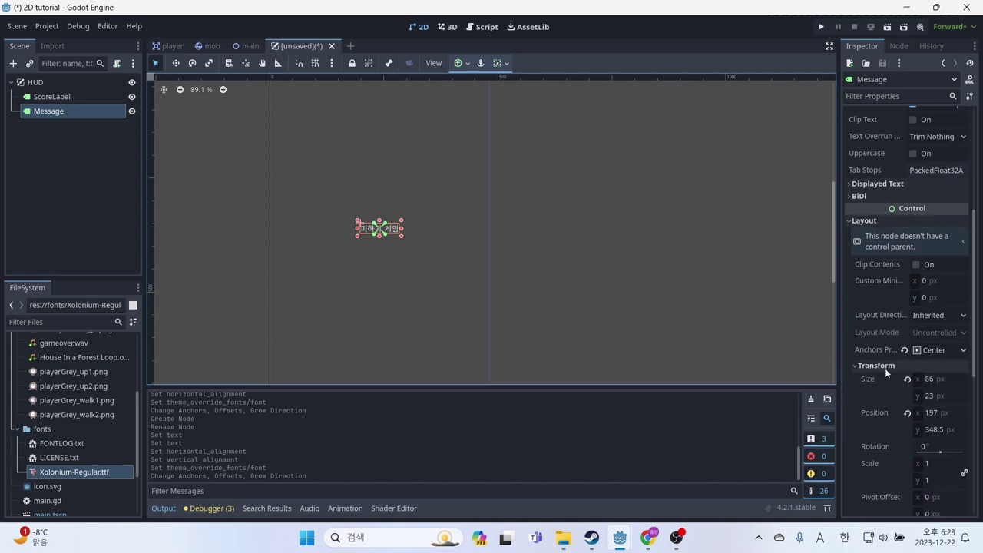
click(946, 379)
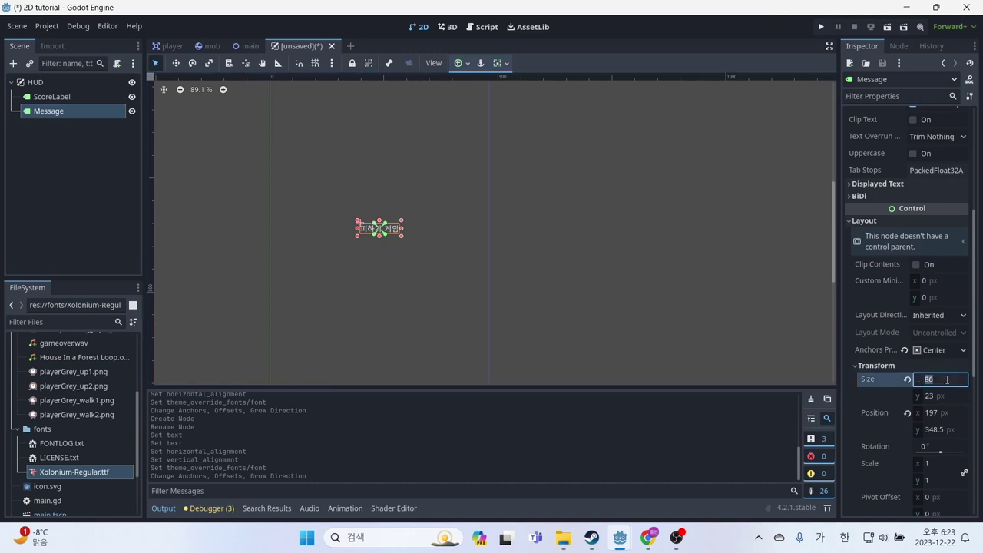
text(480)
key(Return)
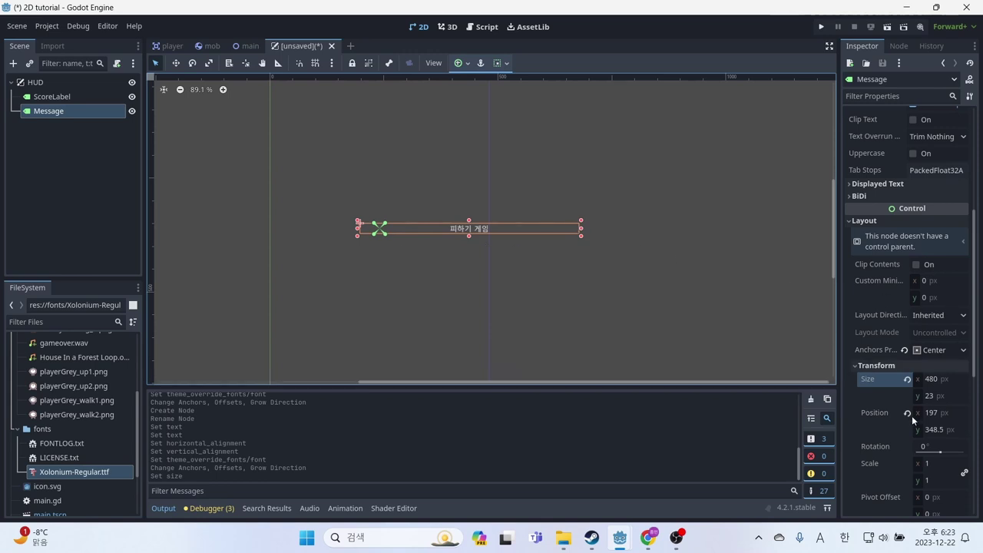
click(947, 413)
text(0)
key(Return)
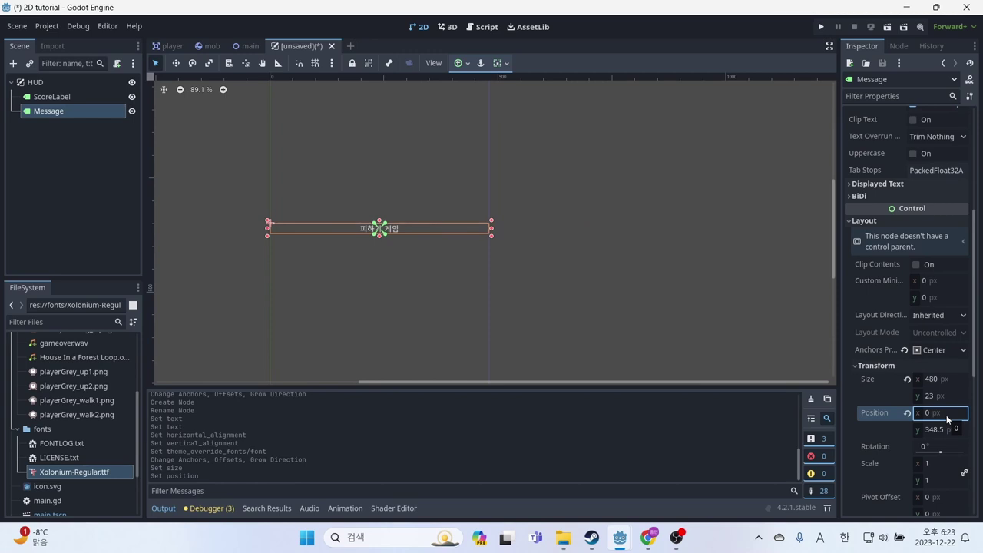
scroll(530, 259, down, 1)
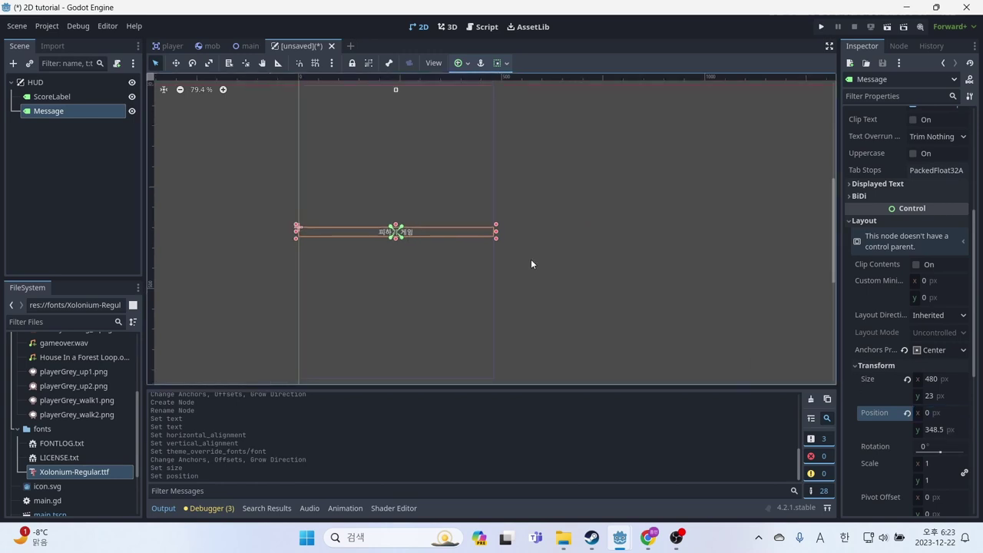
click(35, 82)
- Add a Button child under HUD and name it StartButton
click(13, 65)
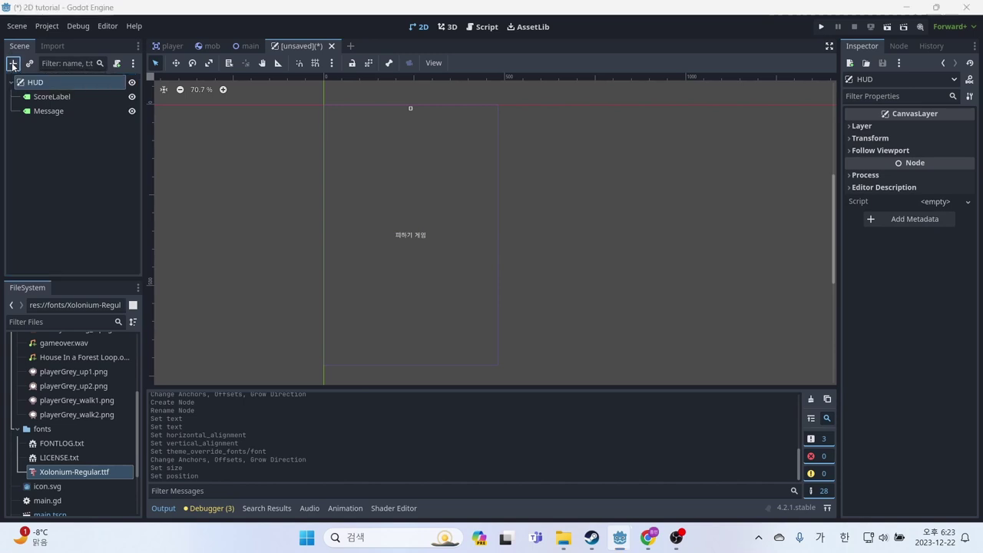
click(448, 120)
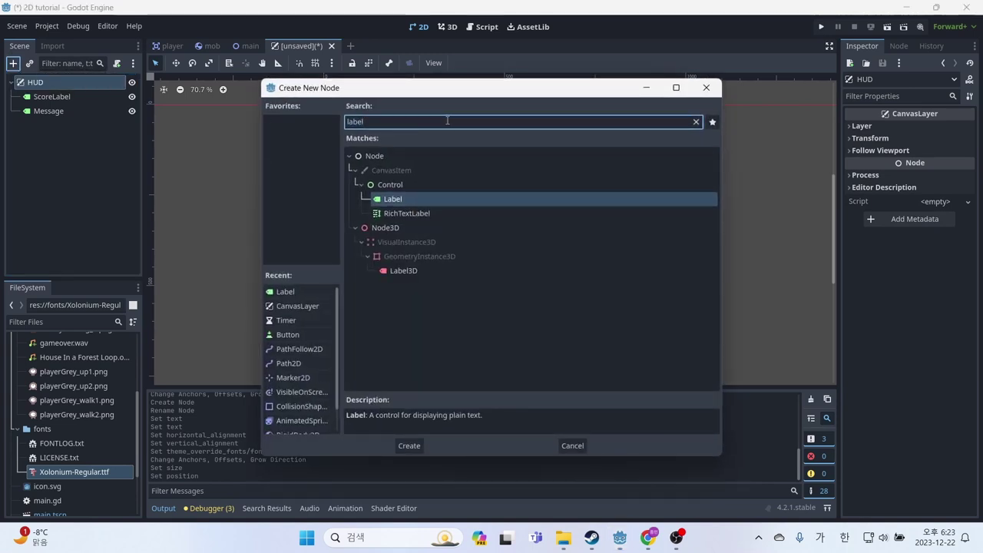
key(BackSpace)
key(BackSpace)
key(BackSpace)
key(BackSpace)
key(BackSpace)
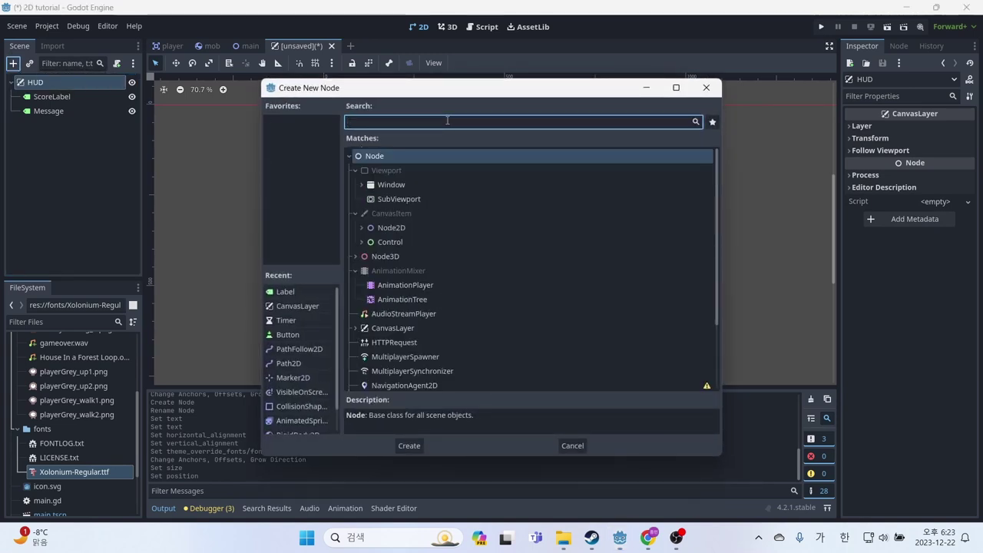
text(label)
key(BackSpace)
key(BackSpace)
key(BackSpace)
text(Button)
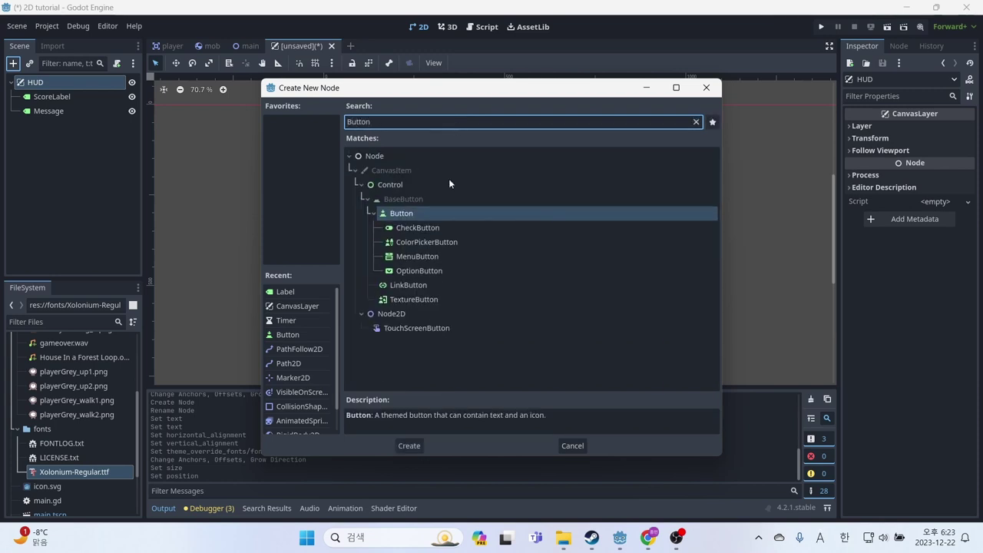
click(409, 446)
double_click(63, 125)
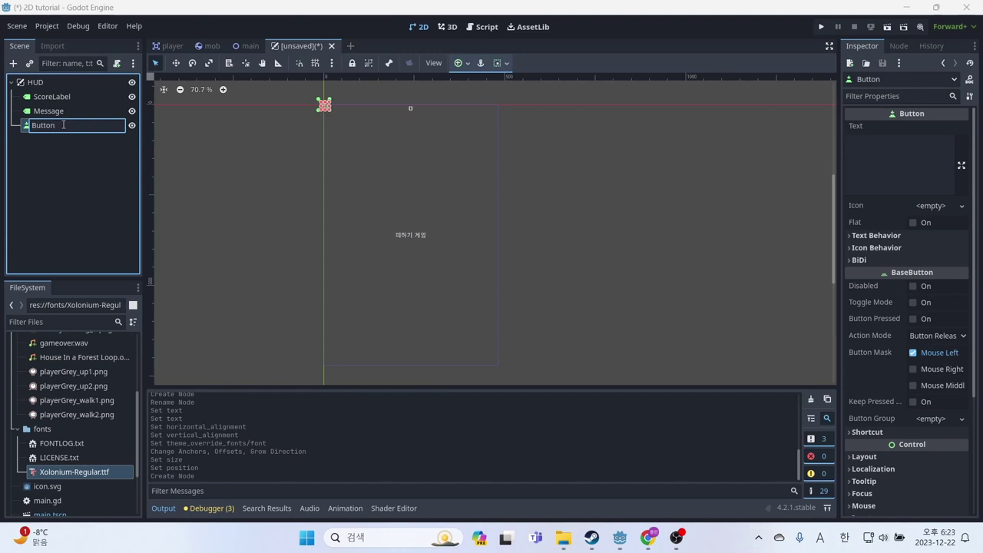
key(Home)
text(Sta)
text(rt)
key(Return)
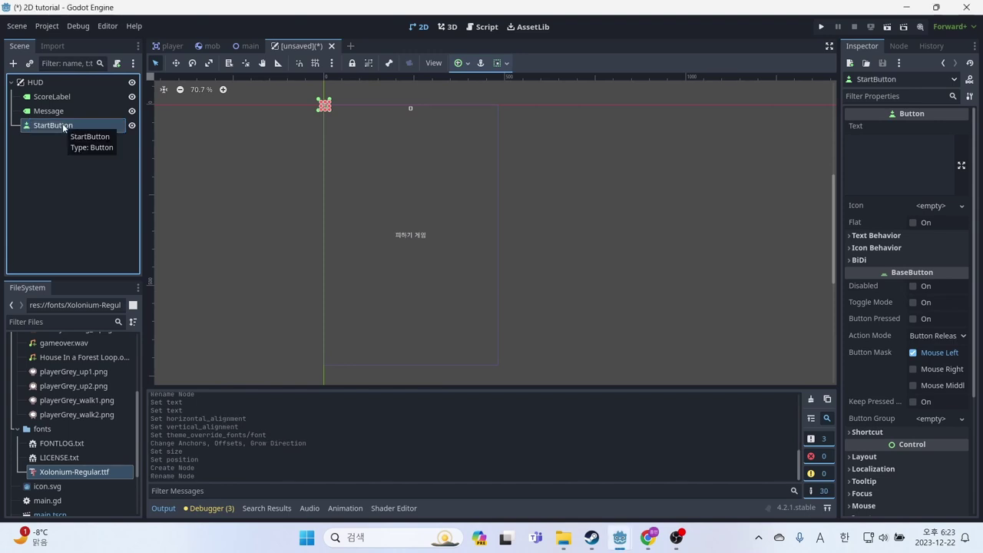
- Set StartButton's text to '시작'
click(83, 138)
click(66, 127)
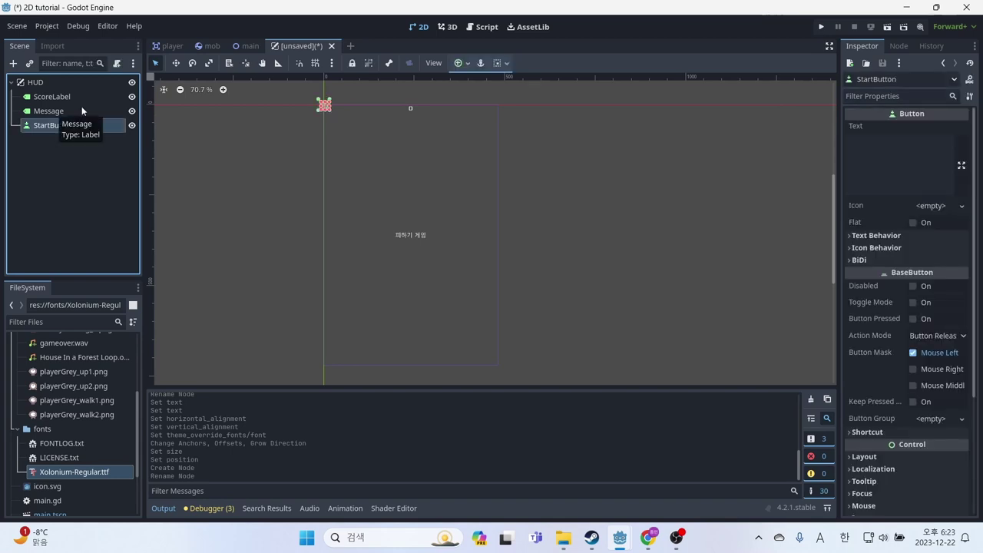
click(918, 179)
text(t)
key(BackSpace)
key(Hangul)
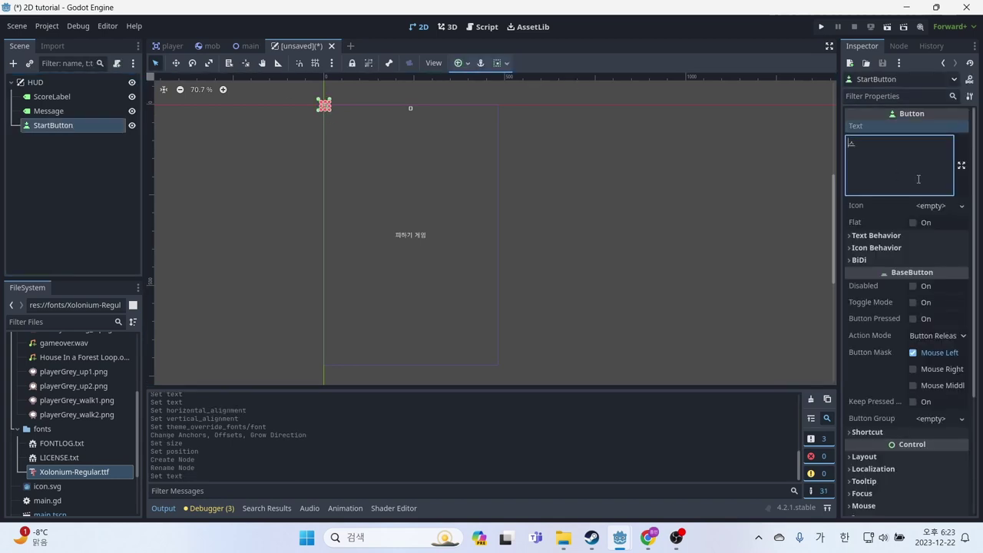
text(시작)
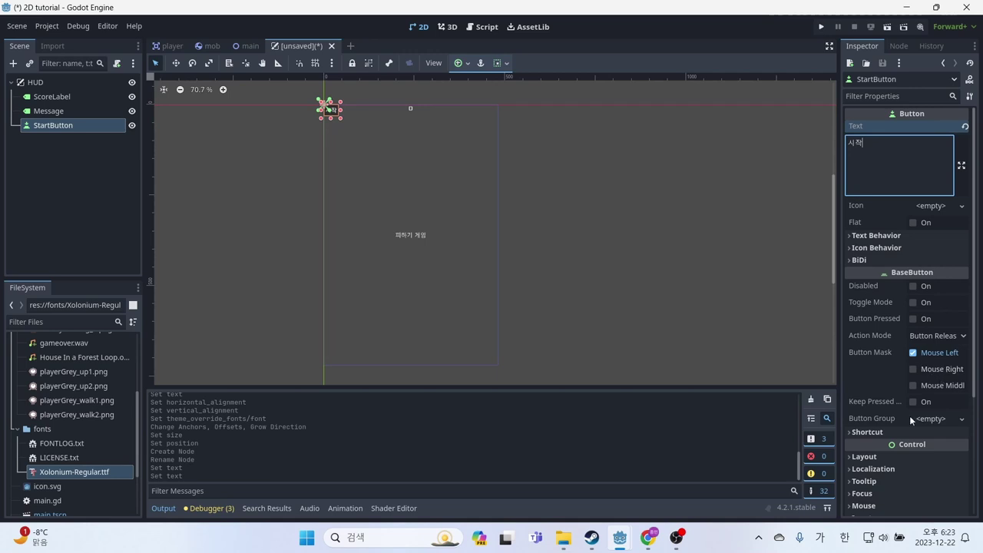
- Make StartButton 200 px wide and 100 px tall
click(891, 461)
scroll(890, 462, down, 2)
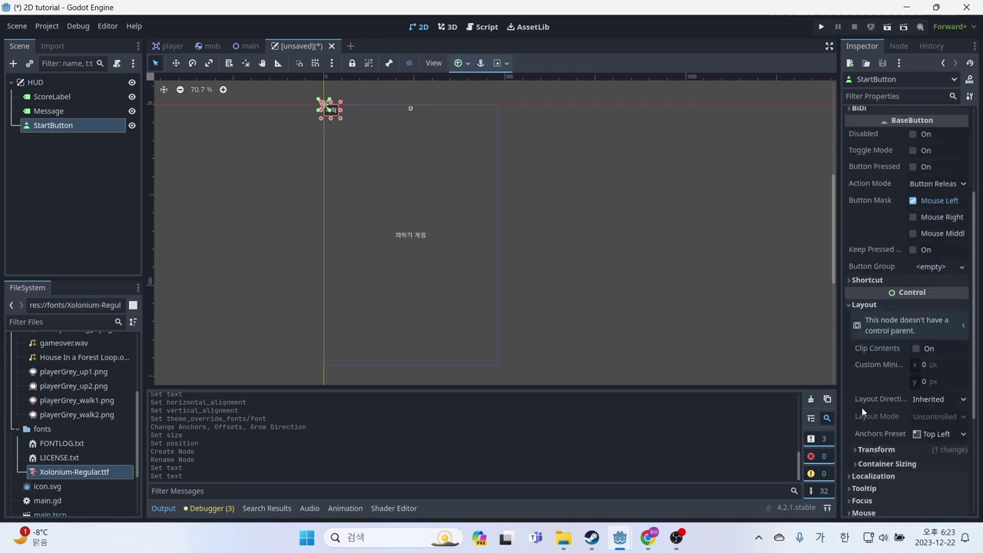
click(891, 450)
scroll(891, 449, down, 2)
click(942, 310)
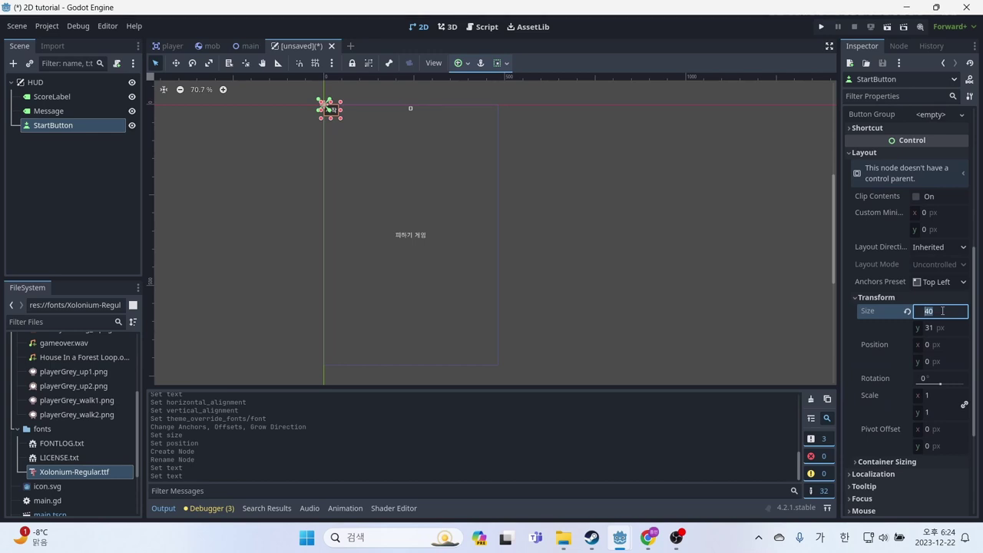
text(200)
key(Return)
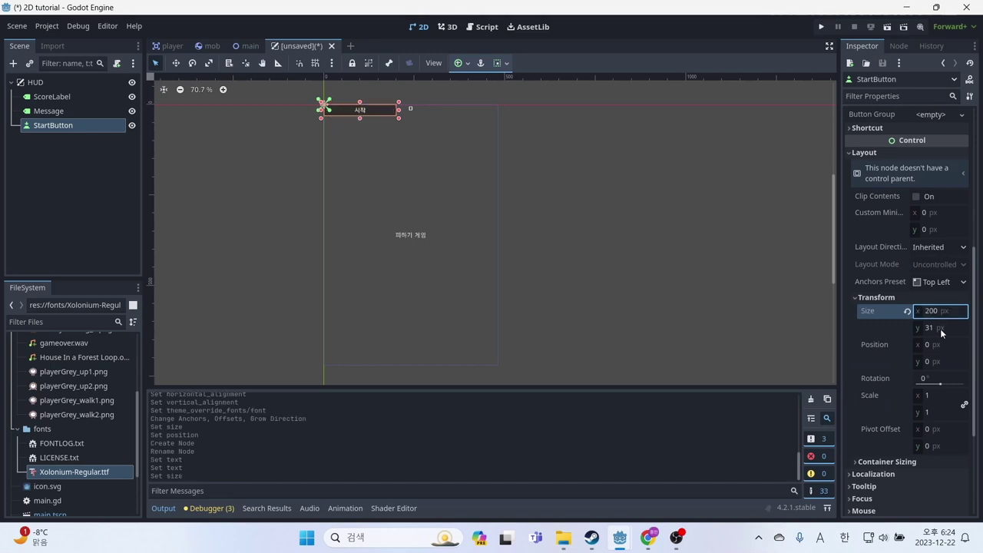
key(Tab)
text(100)
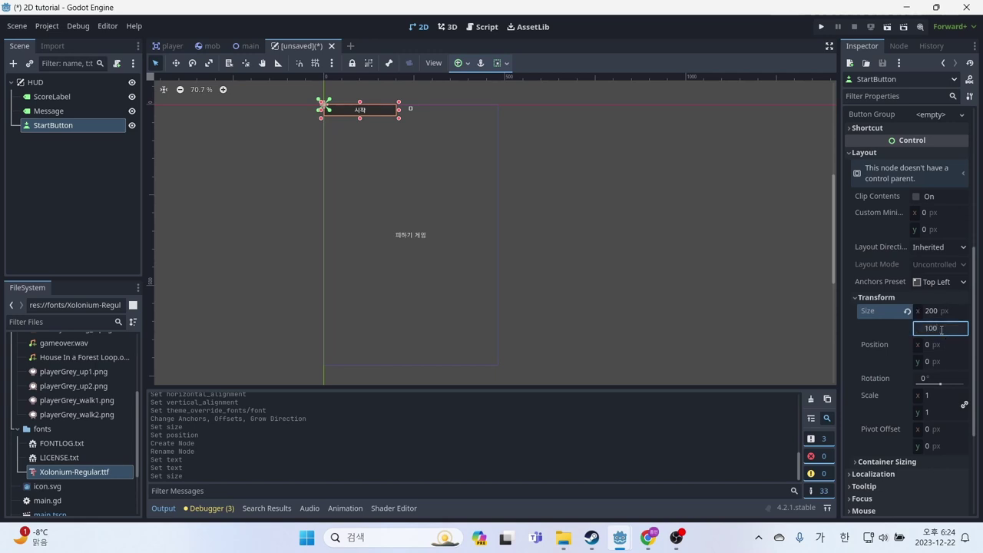
key(Return)
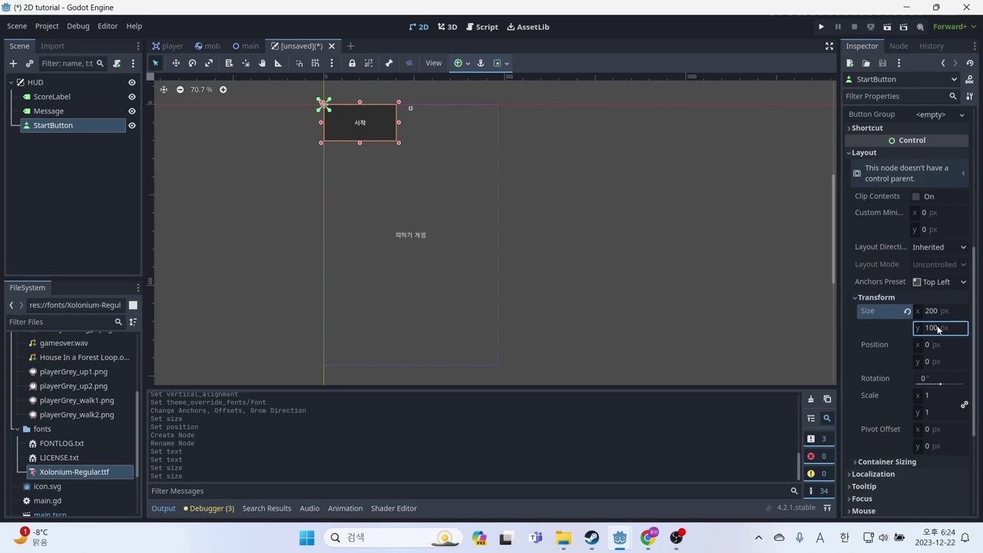
- Anchor StartButton at bottom centre and set its position y to 580
click(461, 63)
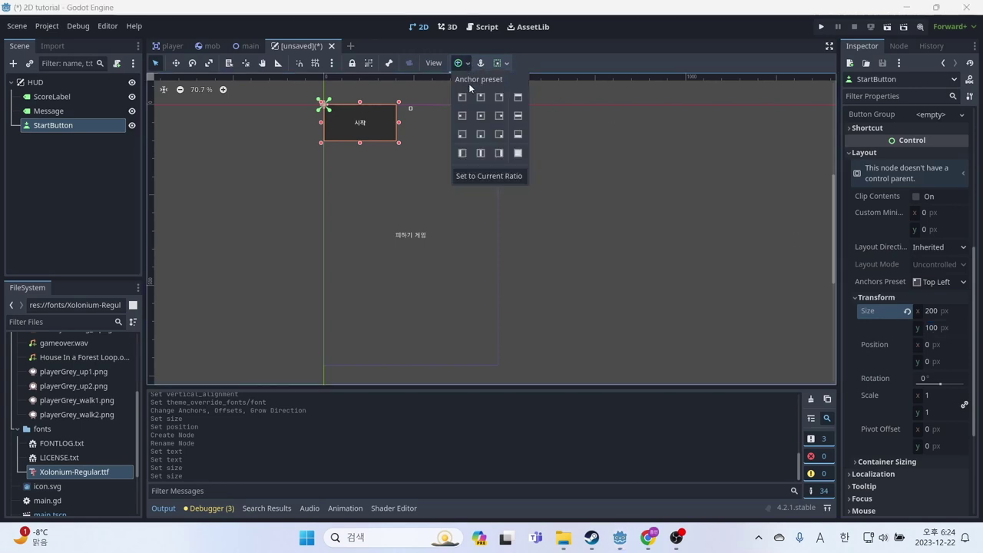
click(480, 135)
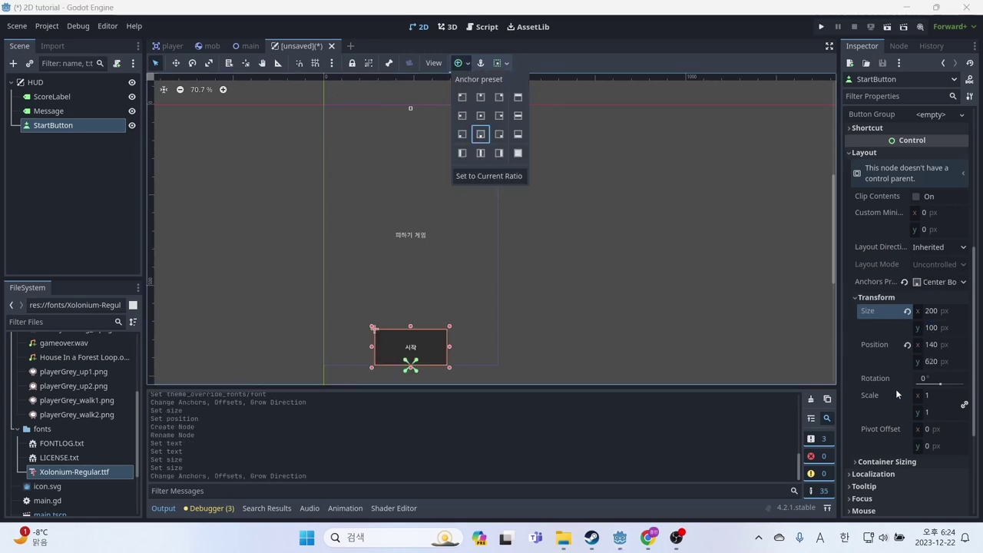
click(953, 365)
click(952, 362)
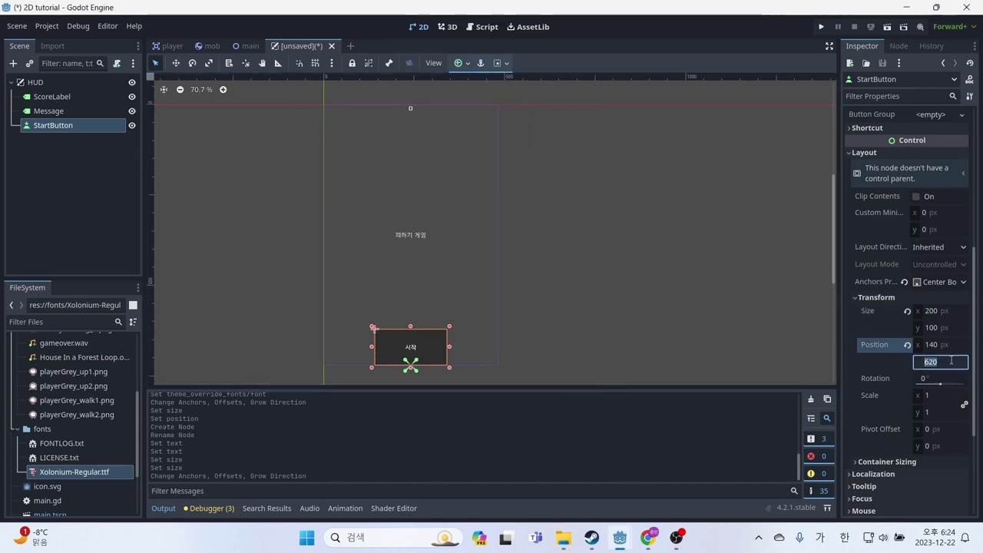
text(580)
key(Return)
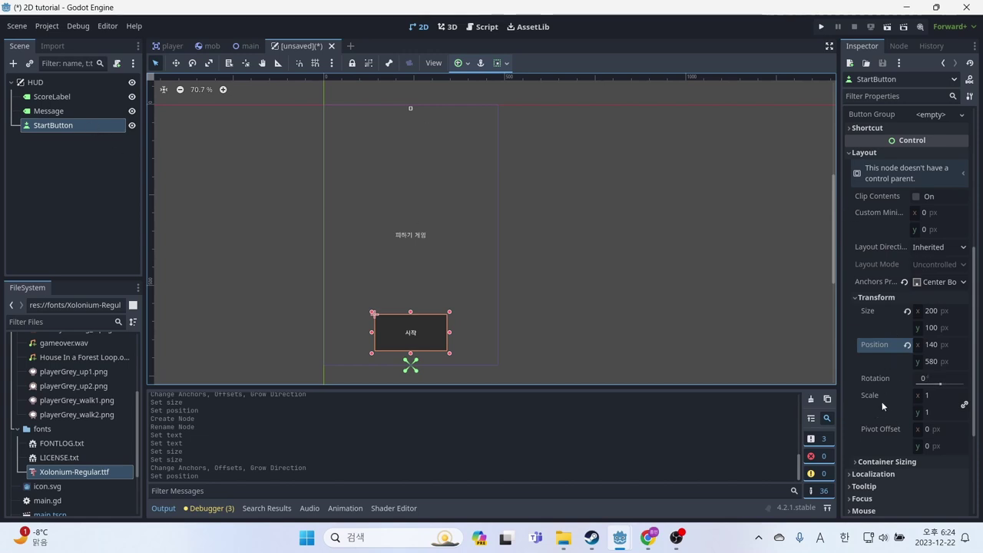
- Give StartButton the Xolonium-Regular.ttf font at size 64
scroll(882, 407, down, 2)
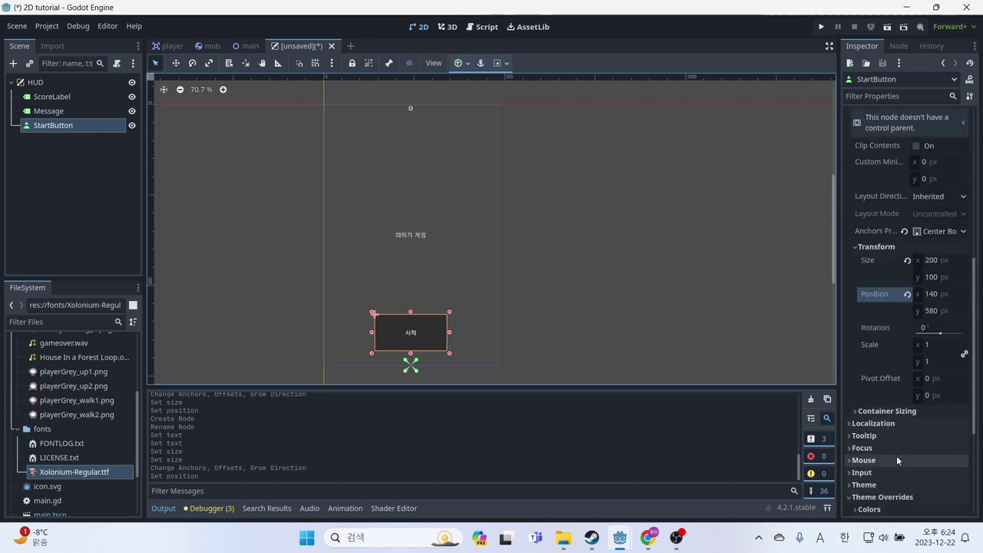
scroll(898, 459, down, 6)
click(894, 387)
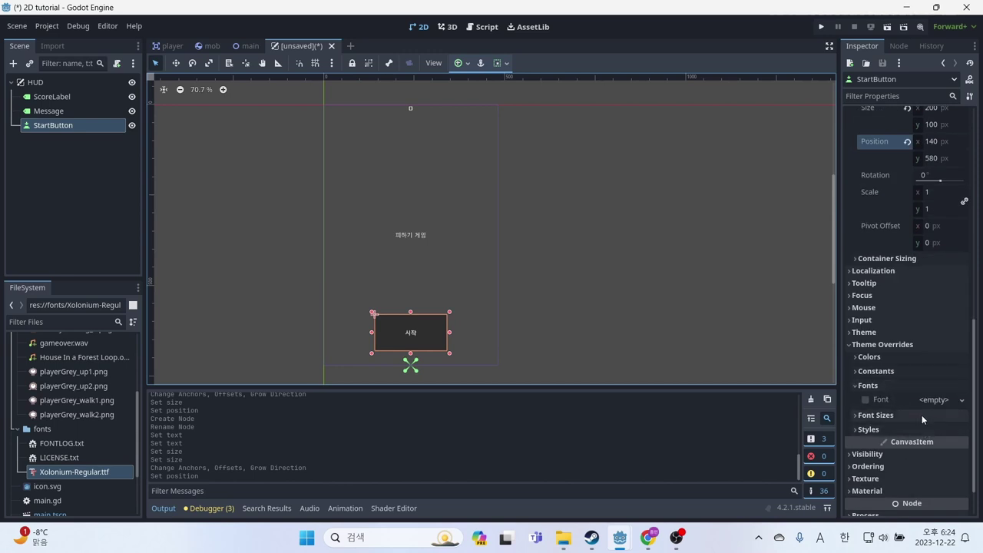
drag(56, 475, 927, 400)
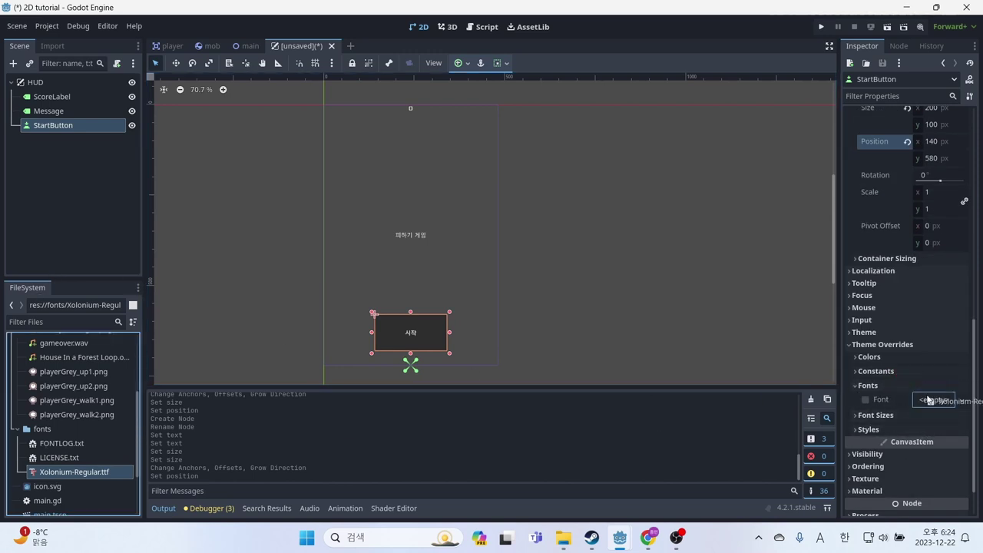
scroll(927, 400, down, 2)
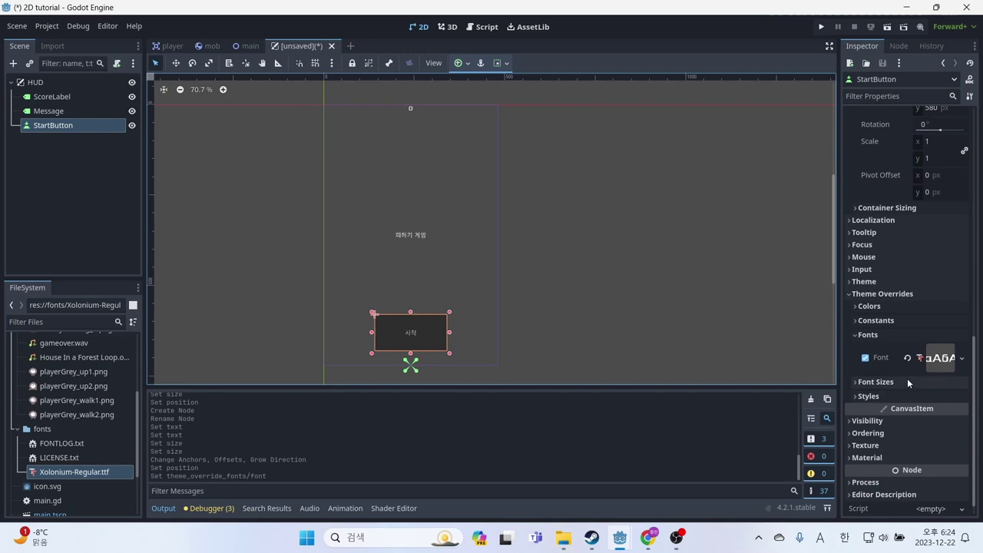
click(914, 383)
click(938, 395)
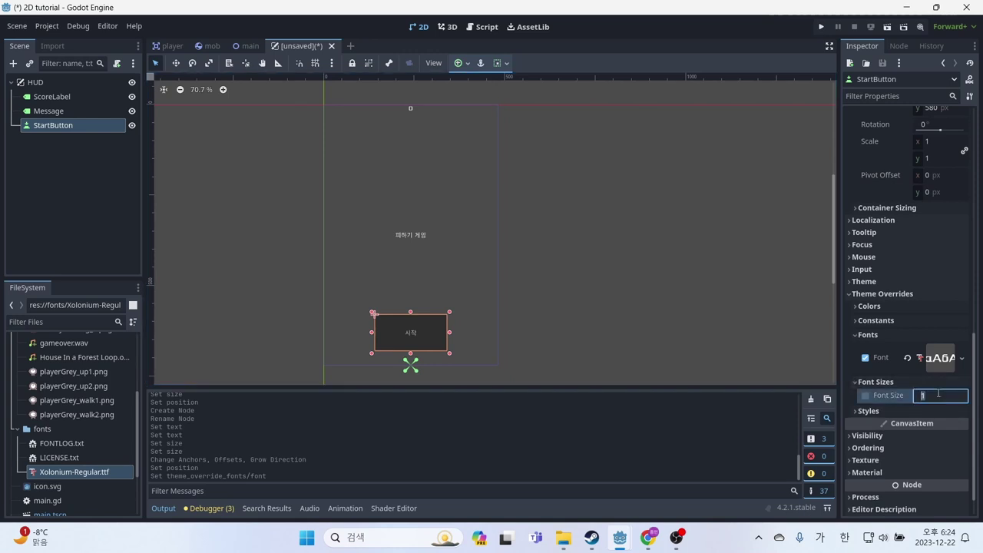
text(64)
key(Return)
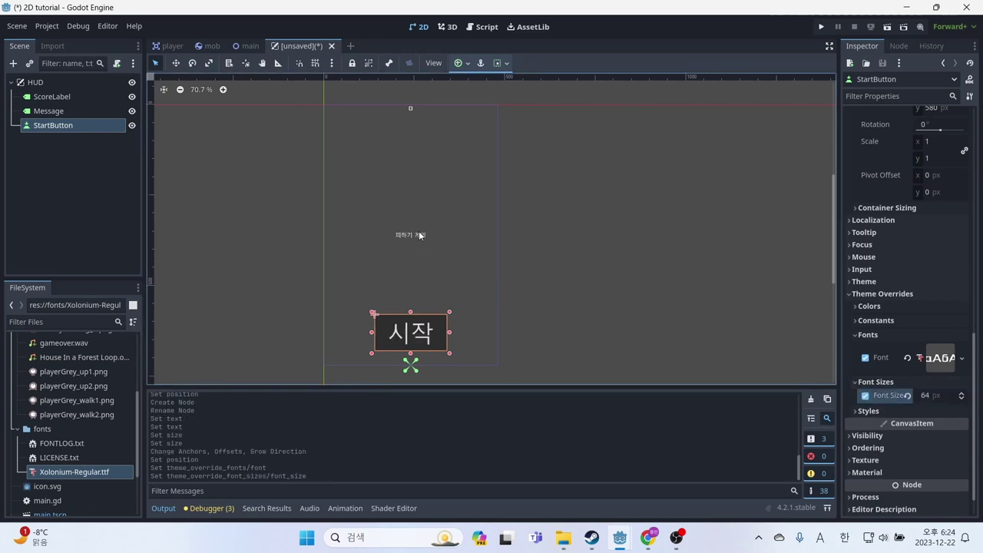
- Set the Message label's font size override to 64
click(46, 112)
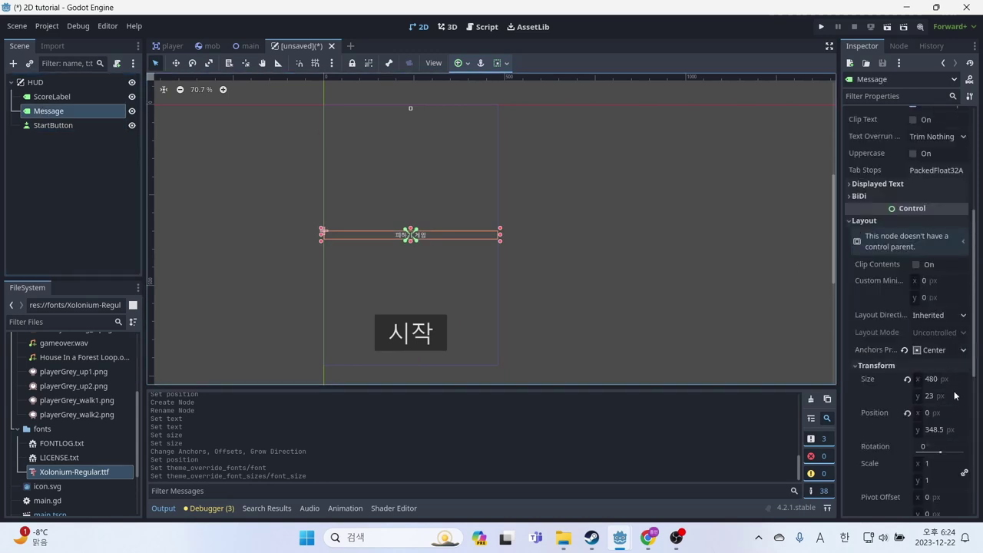
scroll(955, 394, down, 5)
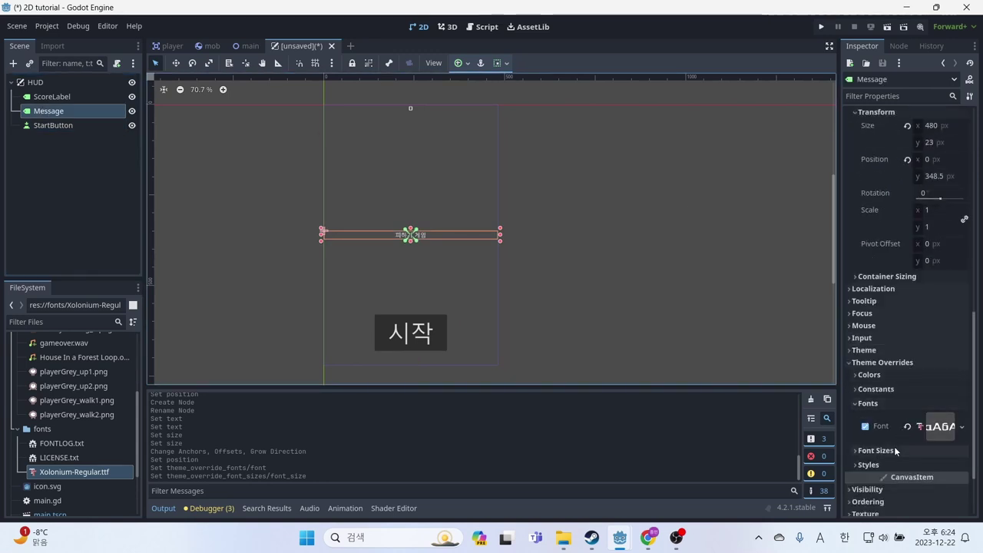
click(876, 451)
click(933, 413)
text(64)
key(Return)
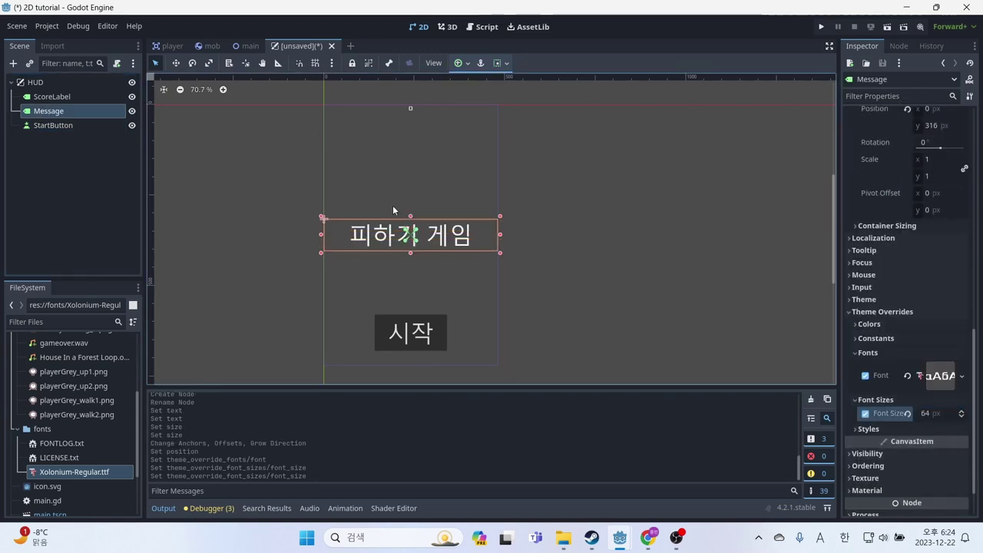
- Set ScoreLabel's font size override to 64
click(410, 107)
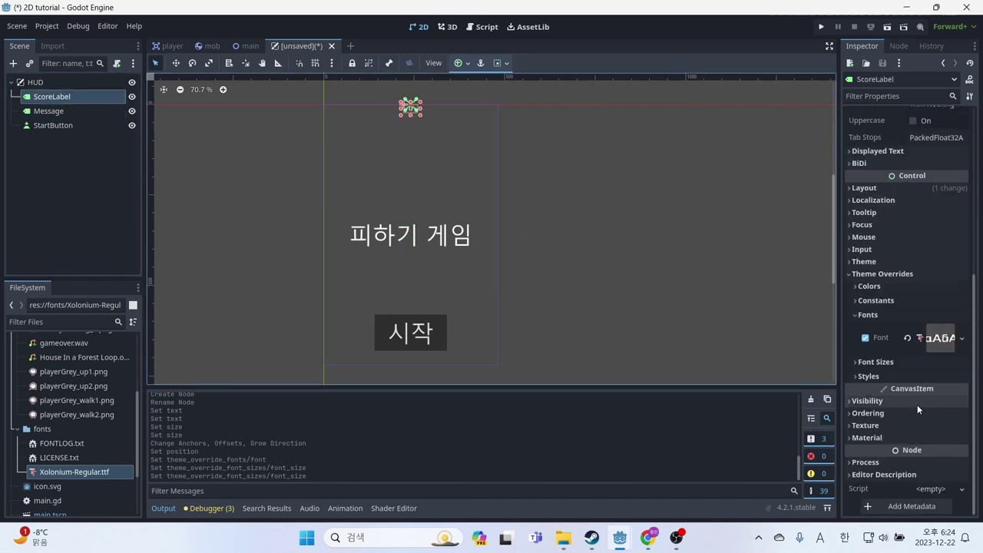
click(876, 362)
click(936, 375)
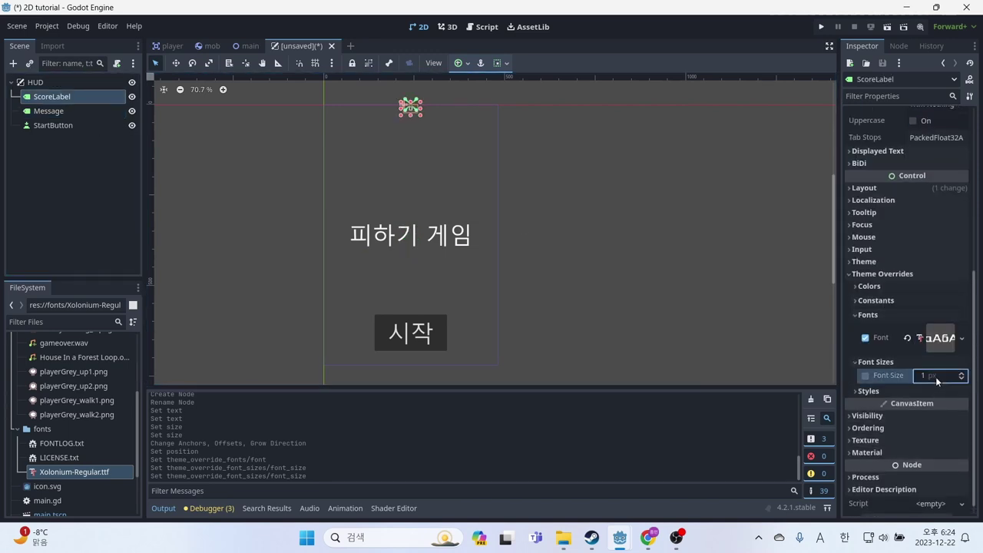
text(64)
key(Return)
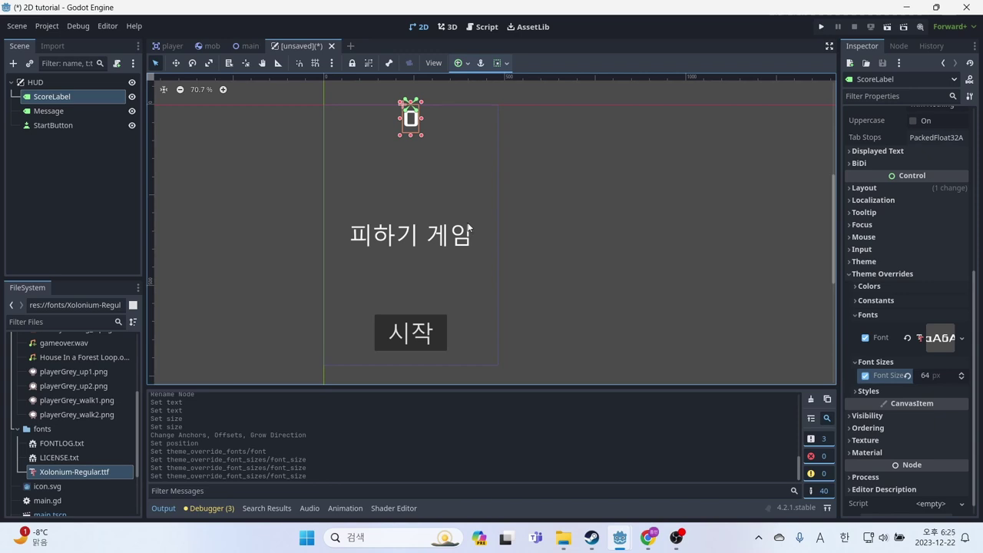
- Add a Timer child under HUD and name it MessageTimer
click(33, 82)
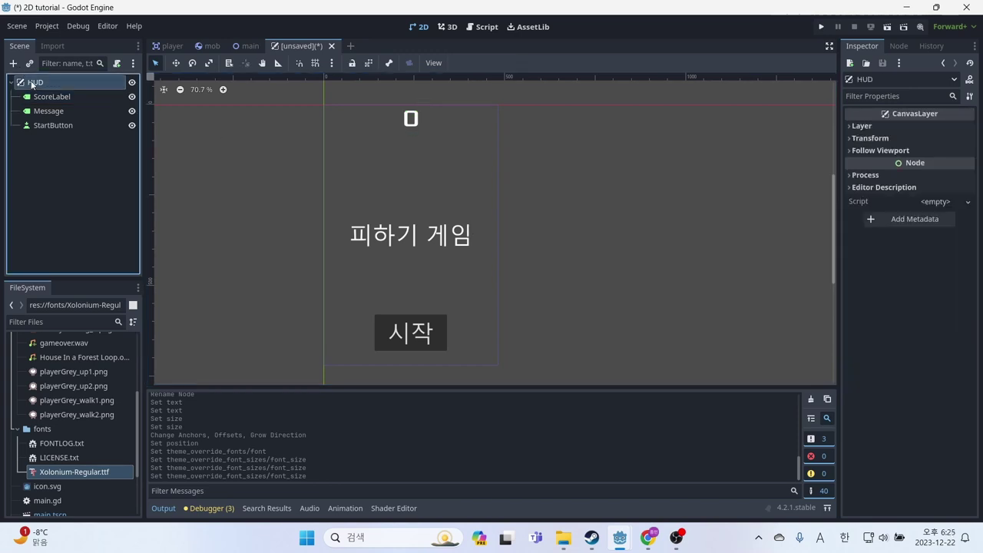
click(12, 64)
click(476, 122)
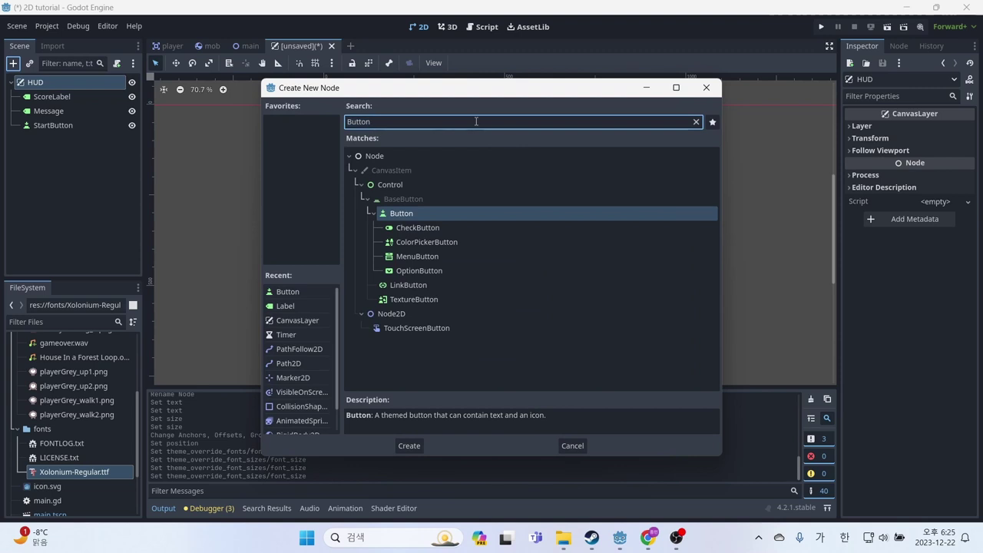
key(BackSpace)
key(BackSpace)
key(BackSpace)
text(ㅠㅕ)
key(BackSpace)
key(BackSpace)
key(Hangul)
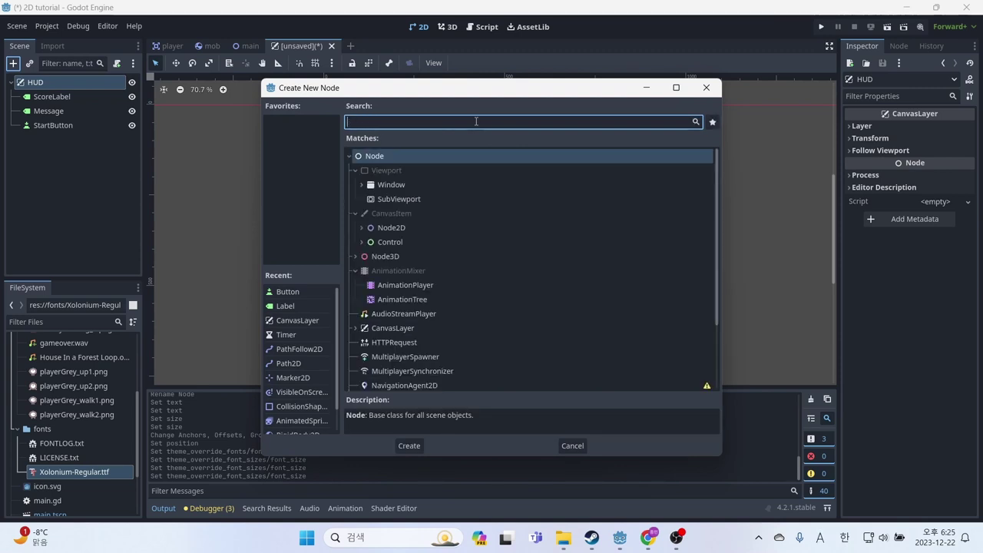
text(Timer)
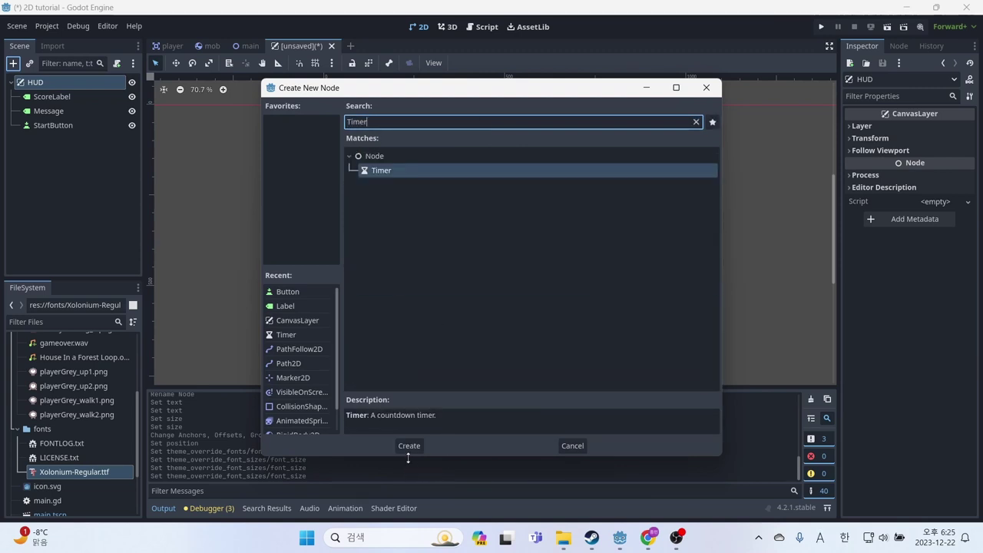
click(410, 447)
double_click(72, 140)
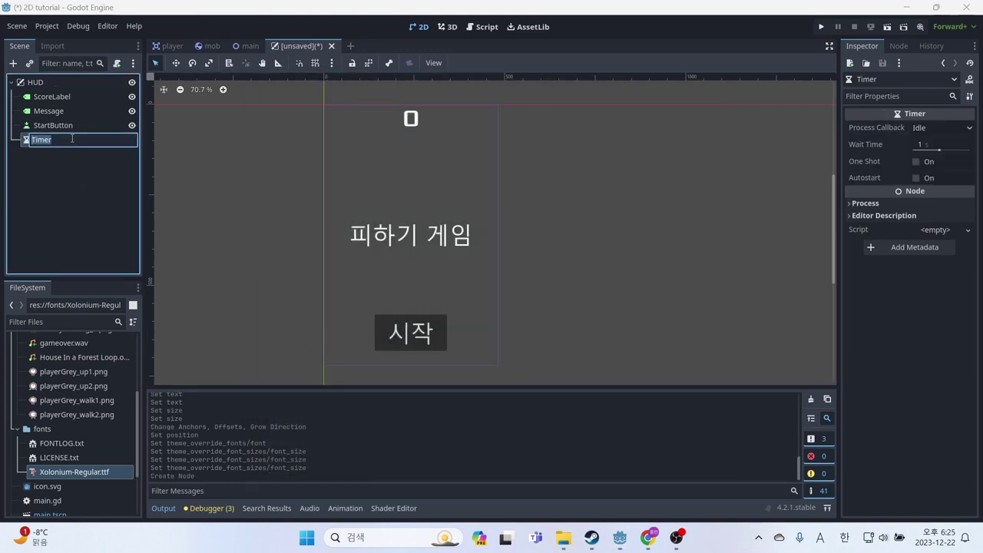
click(71, 139)
text(Me)
text(ssage)
key(Return)
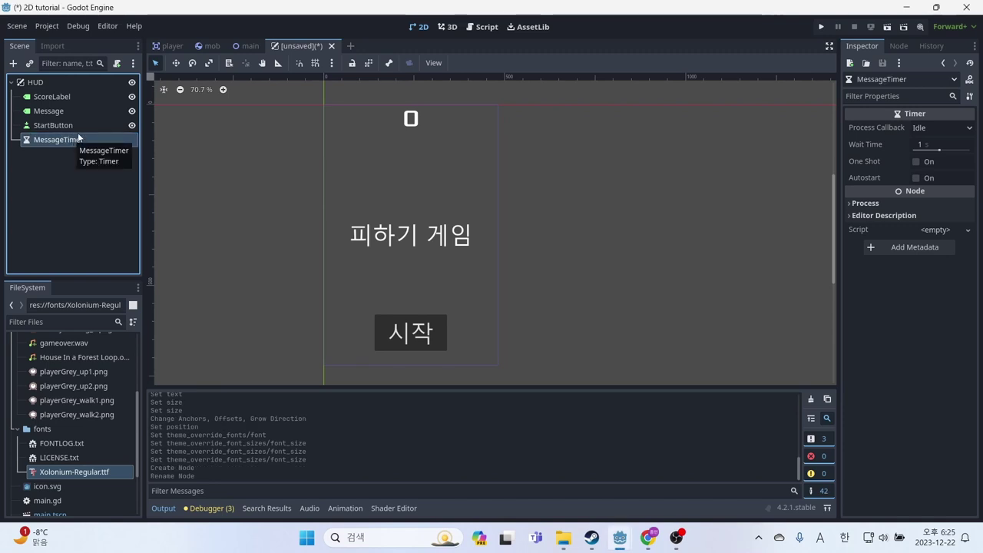
- Give MessageTimer a 2-second one-shot wait and begin saving the scene
click(934, 144)
text(2)
key(Return)
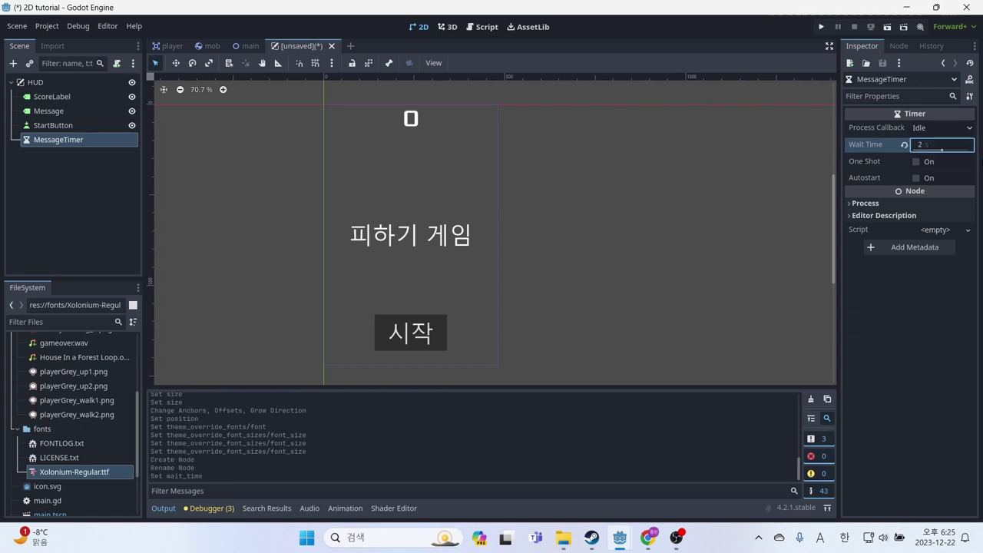
click(948, 162)
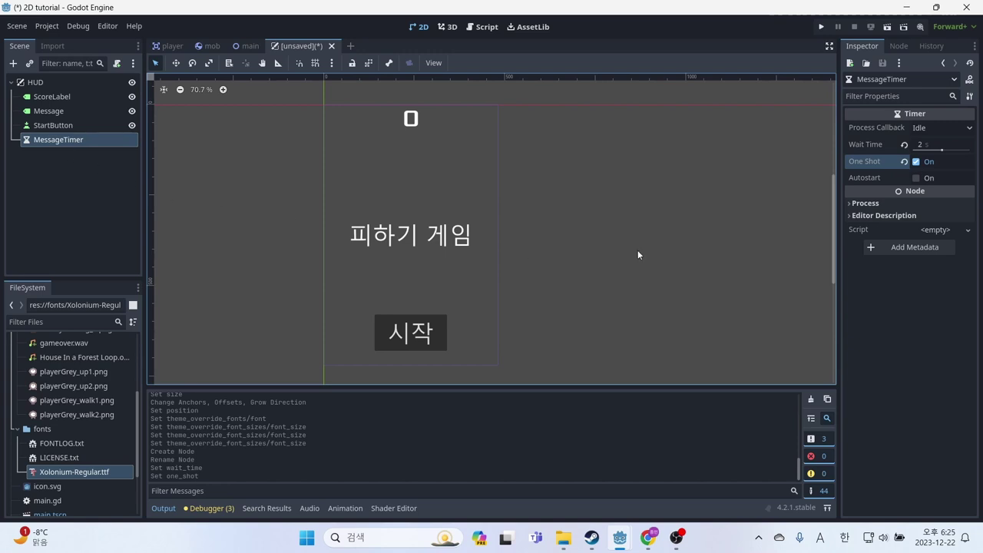
key(ctrl+s)
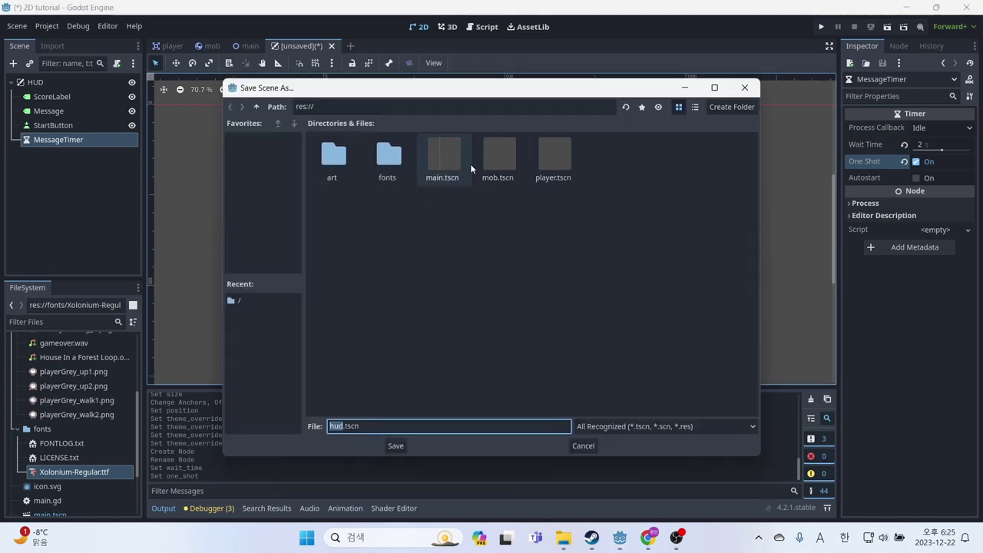
- Save the scene as hud.tscn
click(396, 445)
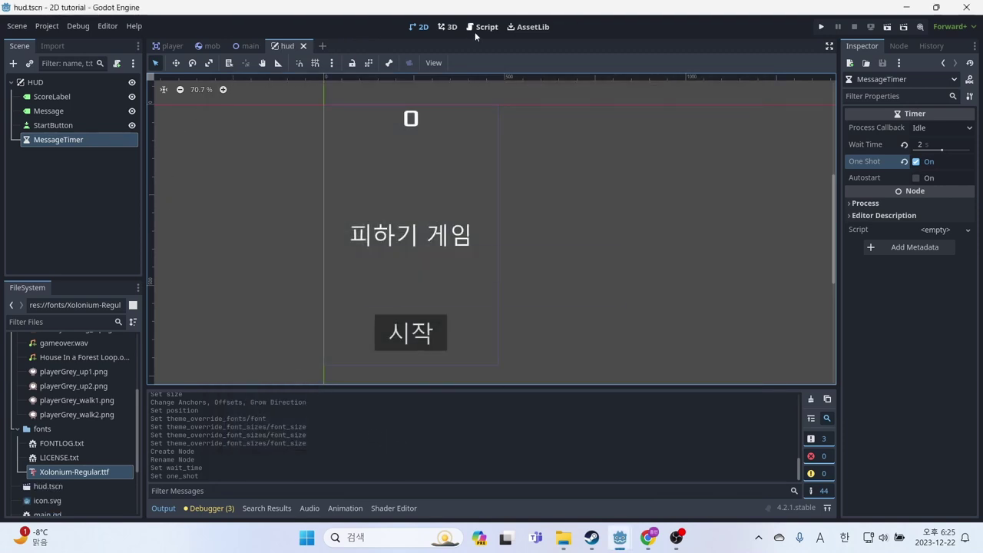
click(117, 63)
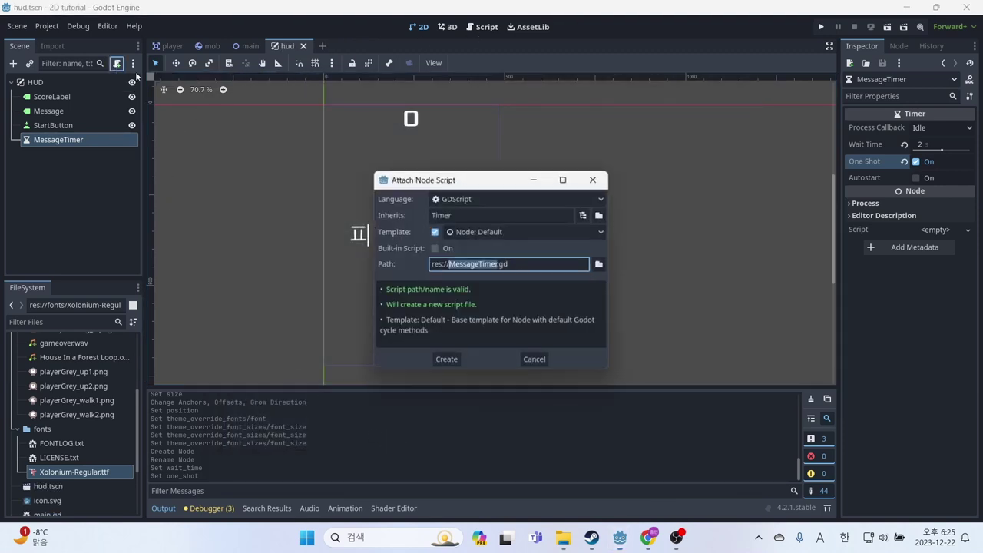
click(535, 361)
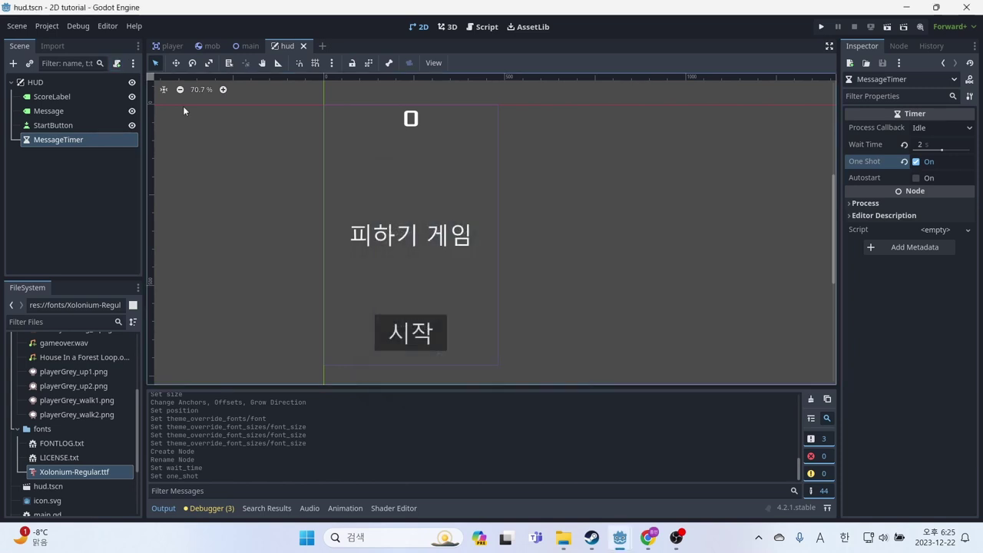
- Attach a new res://hud.gd script to the HUD root node
click(35, 82)
click(484, 28)
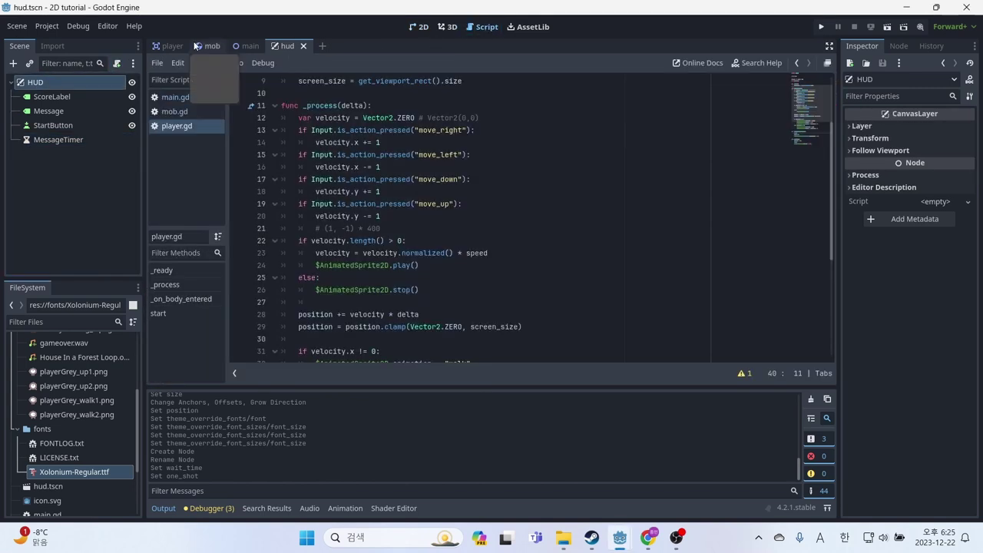
click(117, 63)
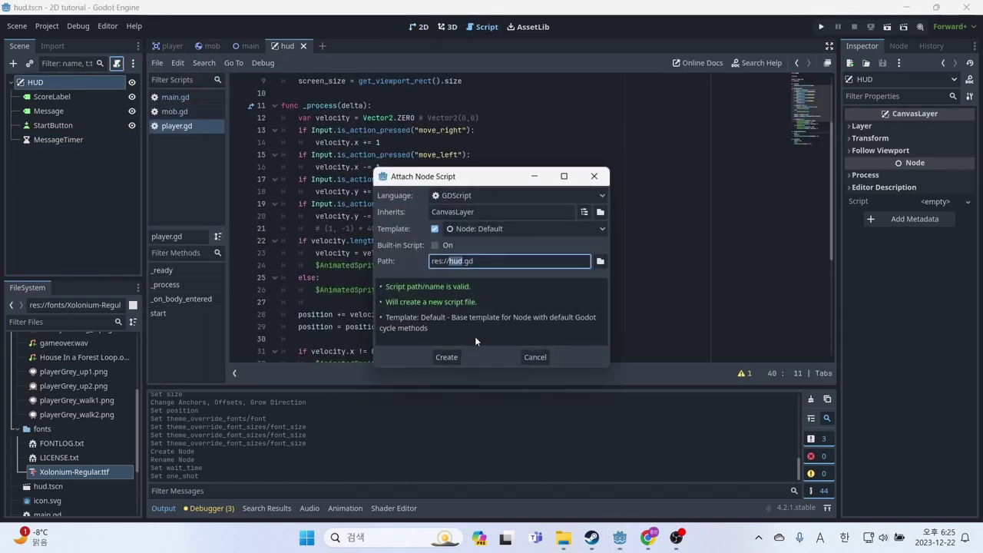
click(447, 357)
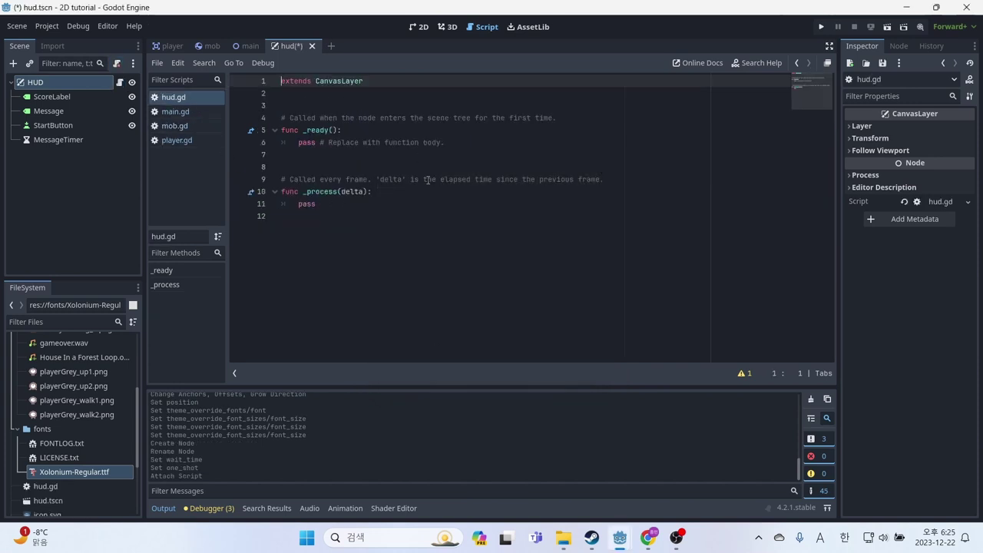
- Delete the template _ready and _process functions and add 'signal start_game'
drag(386, 226, 422, 114)
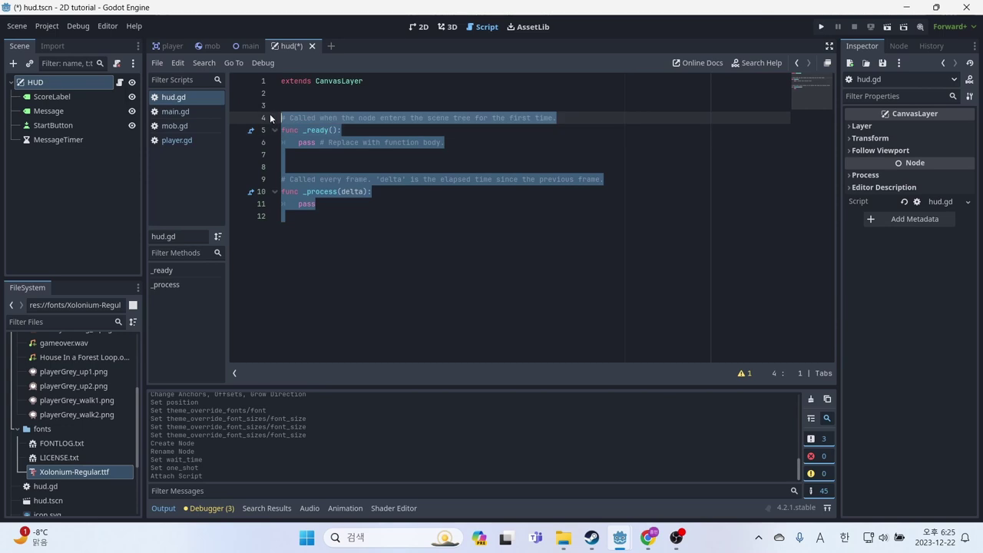
key(BackSpace)
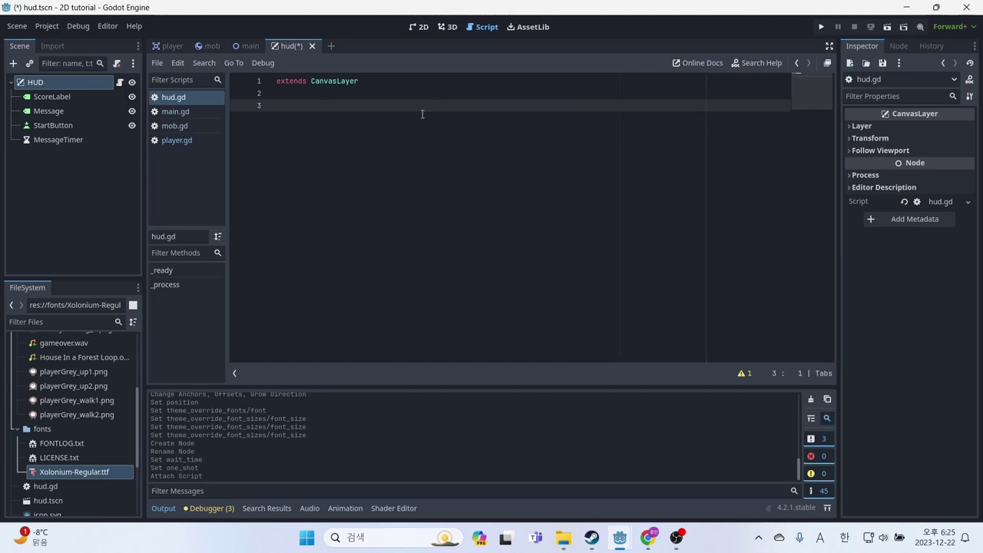
text(sig)
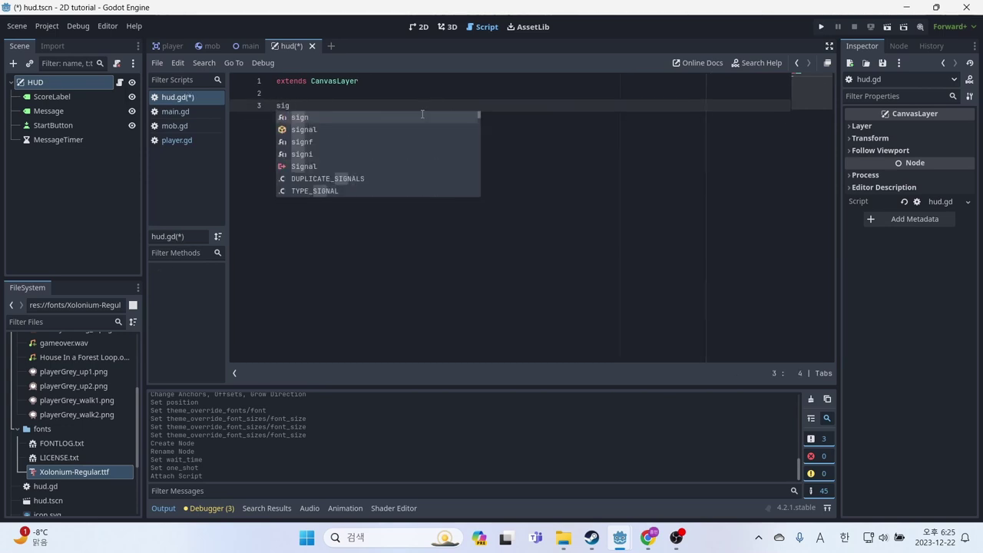
text(n)
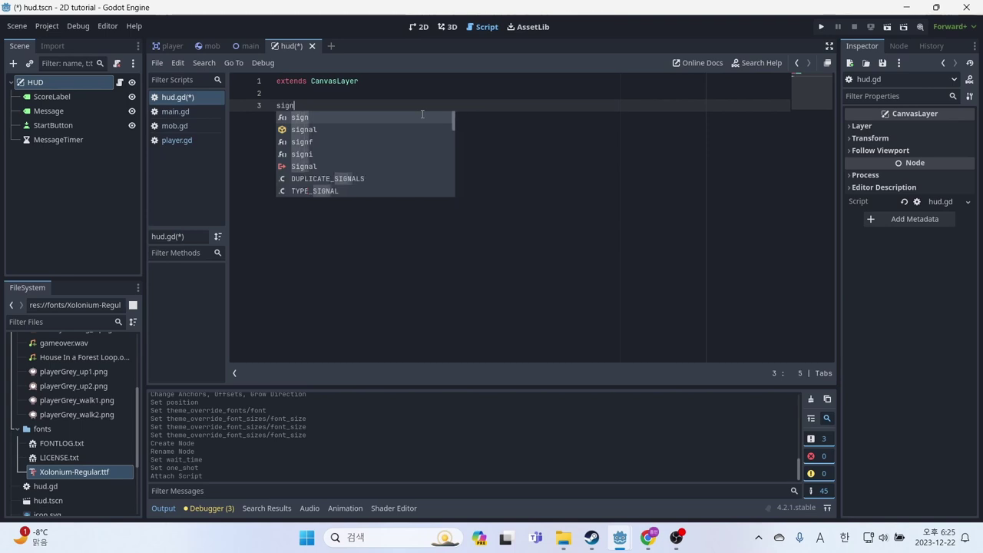
text(al star)
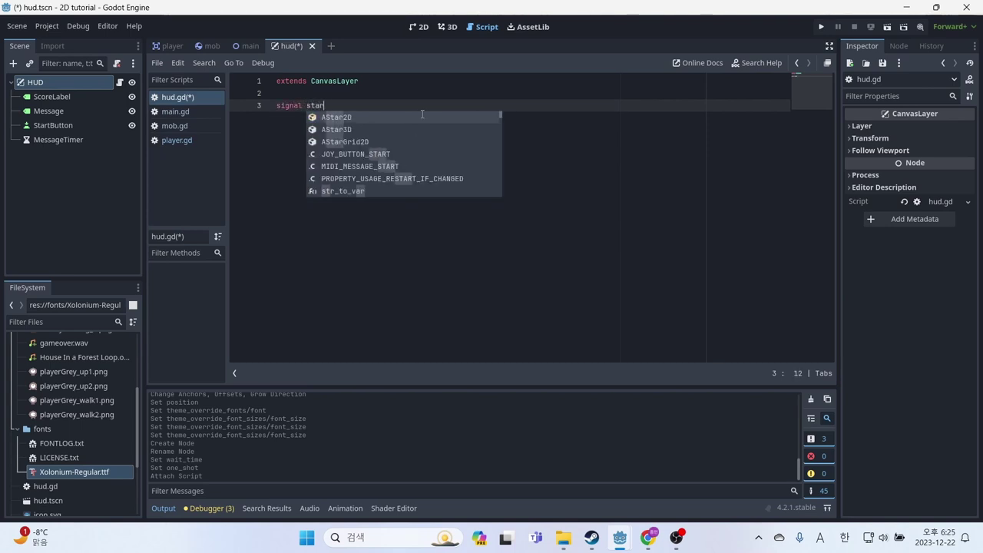
text(t_game)
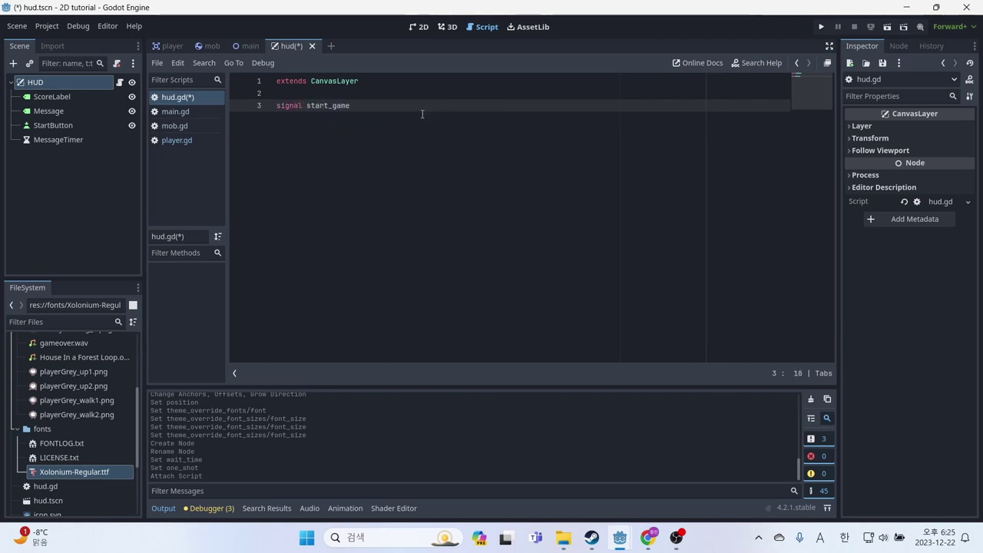
key(Return)
key(Return)
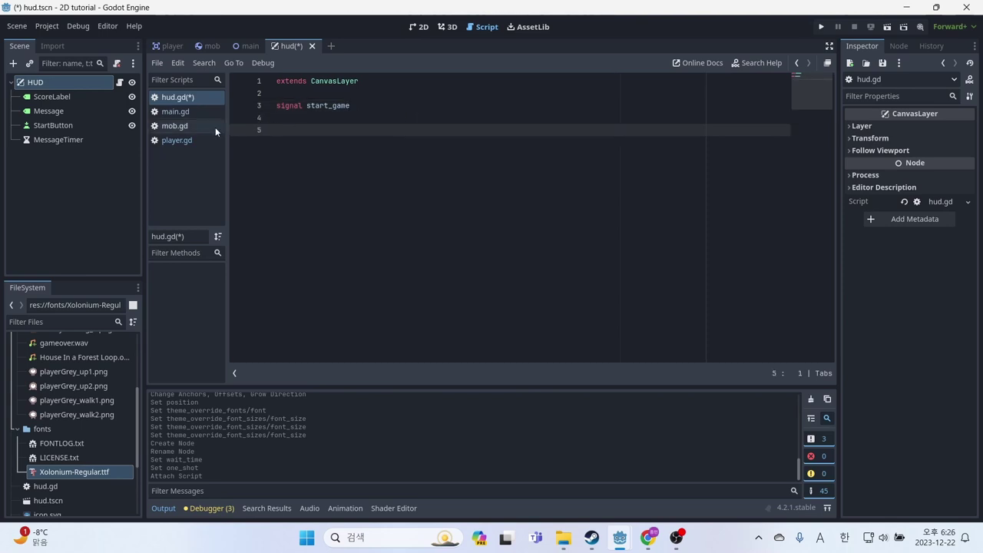
- Back in hud.gd, declare a new function show_message(text): and start its body
click(187, 114)
click(191, 97)
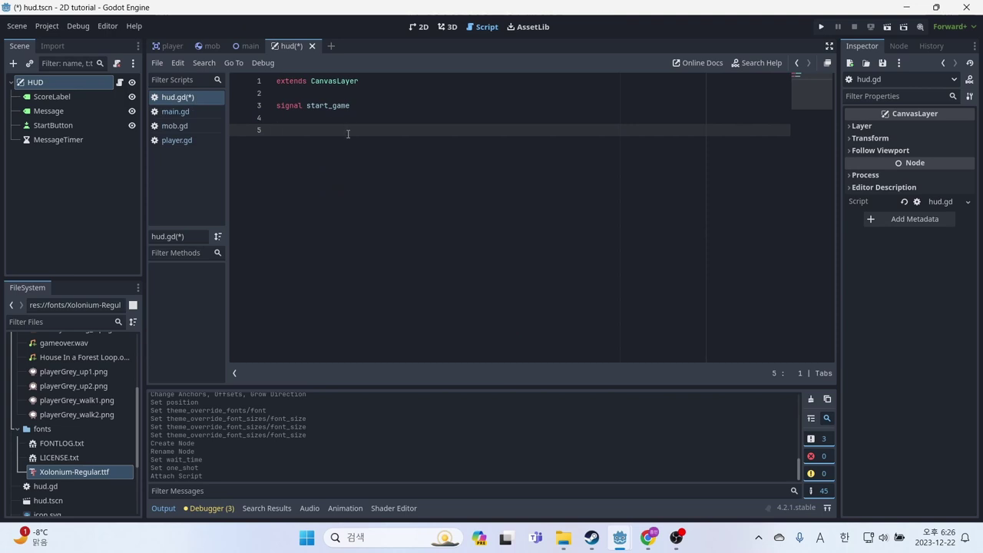
text(func )
text(show)
key(BackSpace)
key(BackSpace)
text(ow_)
text(message)
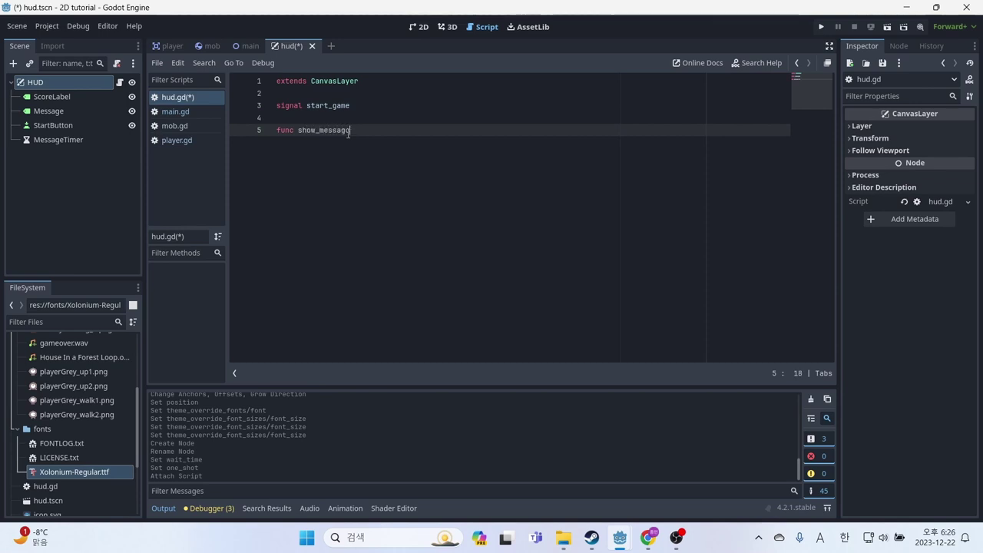
text((text))
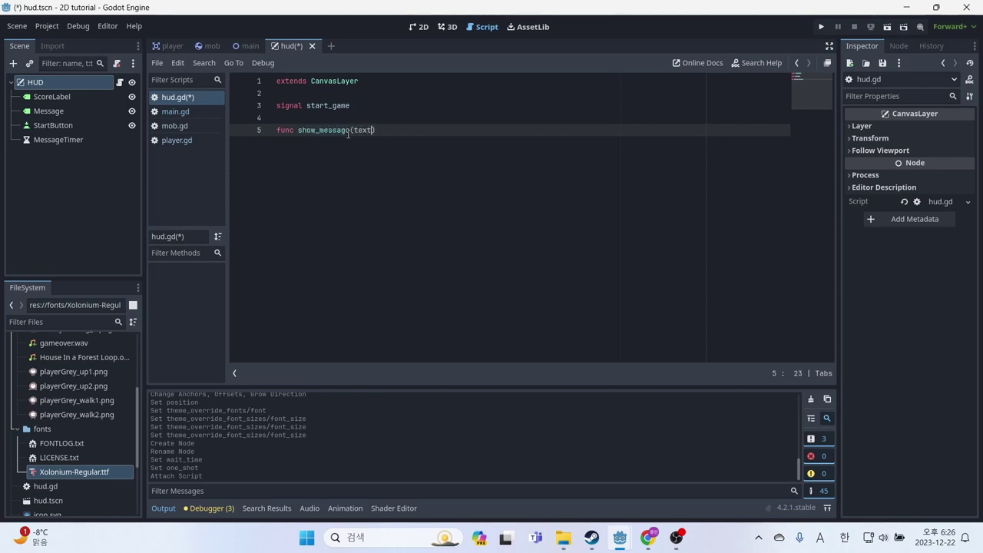
text(;)
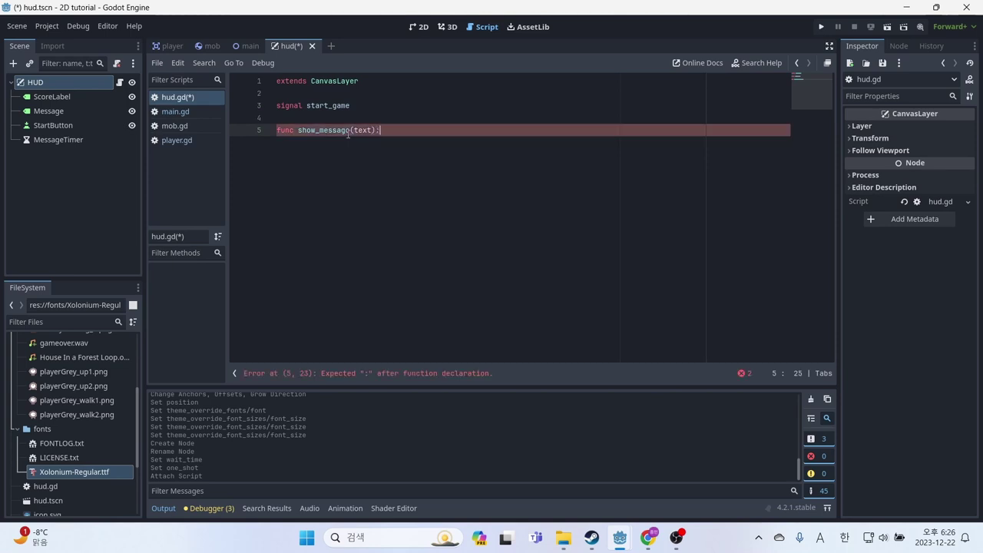
key(BackSpace)
text(:)
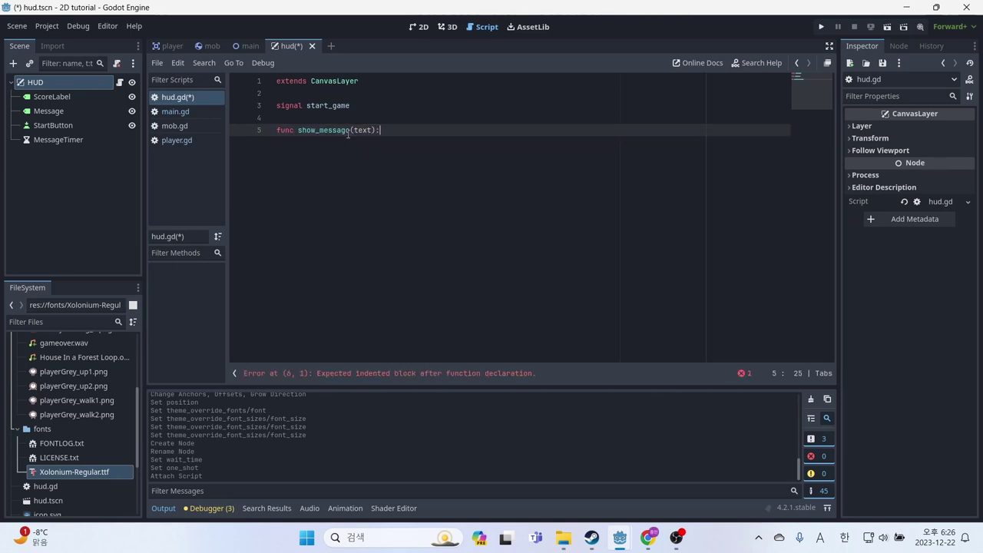
key(Return)
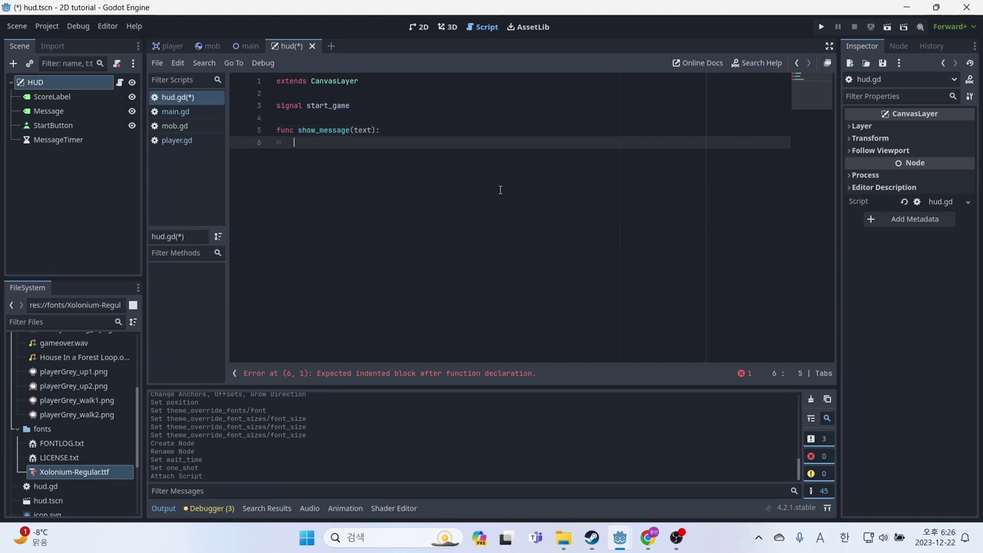
- Write the body: $Message.text = text, $Message.show() and $MessageTimer.start, without semicolons
text($Mes)
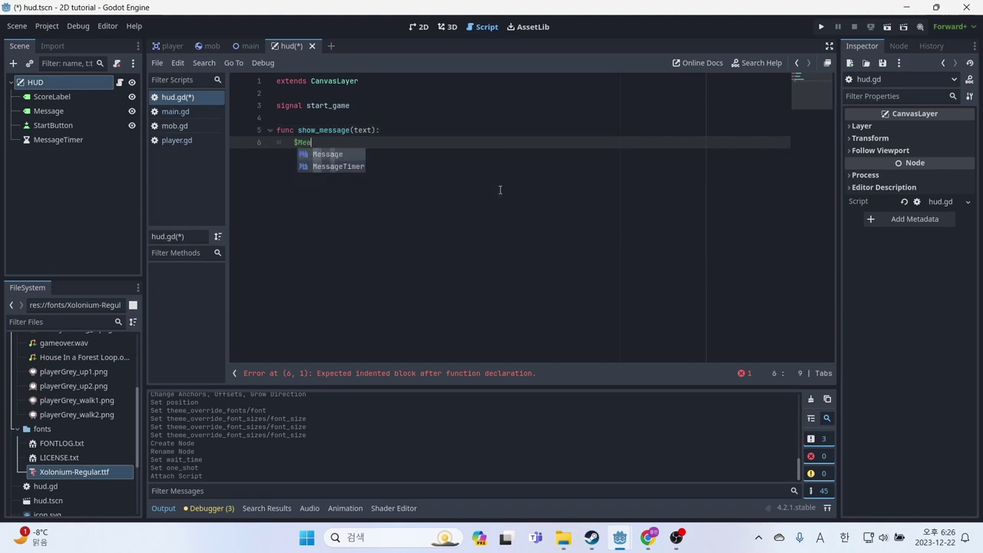
text(sage)
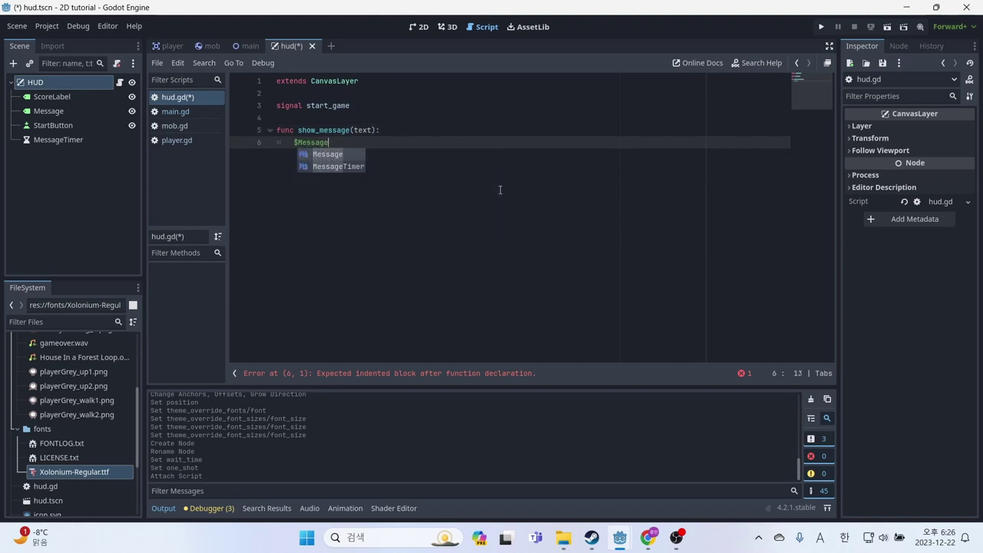
text(.text)
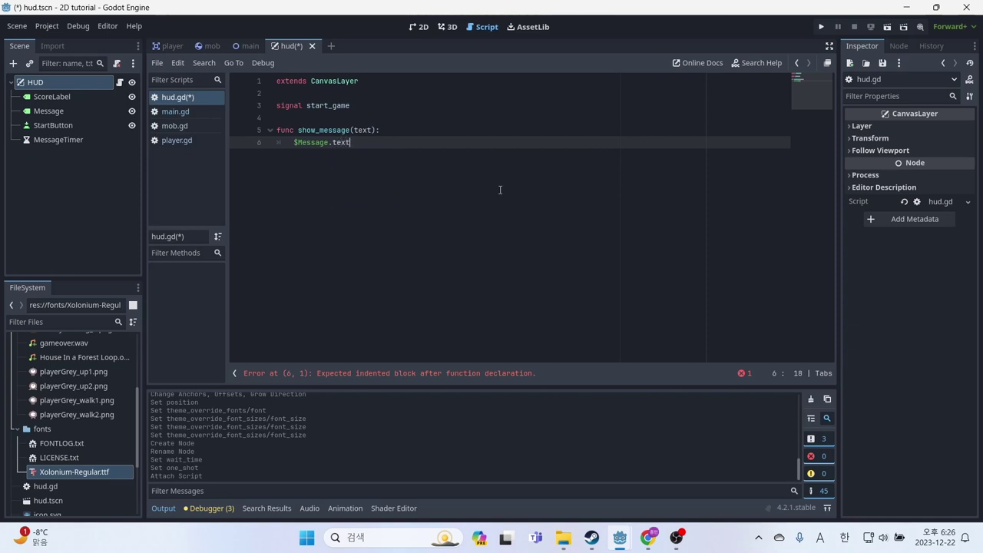
text( = text;)
key(Return)
key(Up)
key(End)
key(BackSpace)
key(Down)
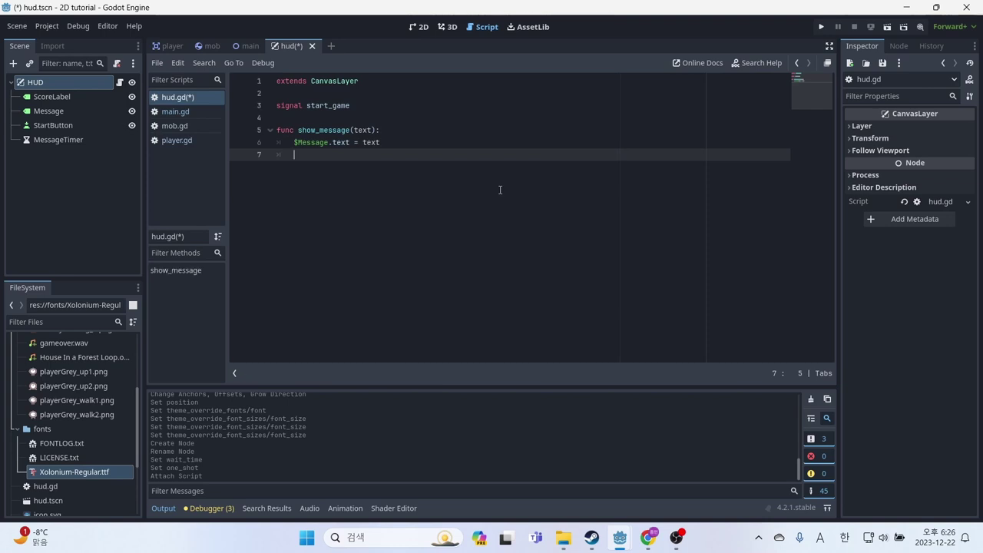
text(Me)
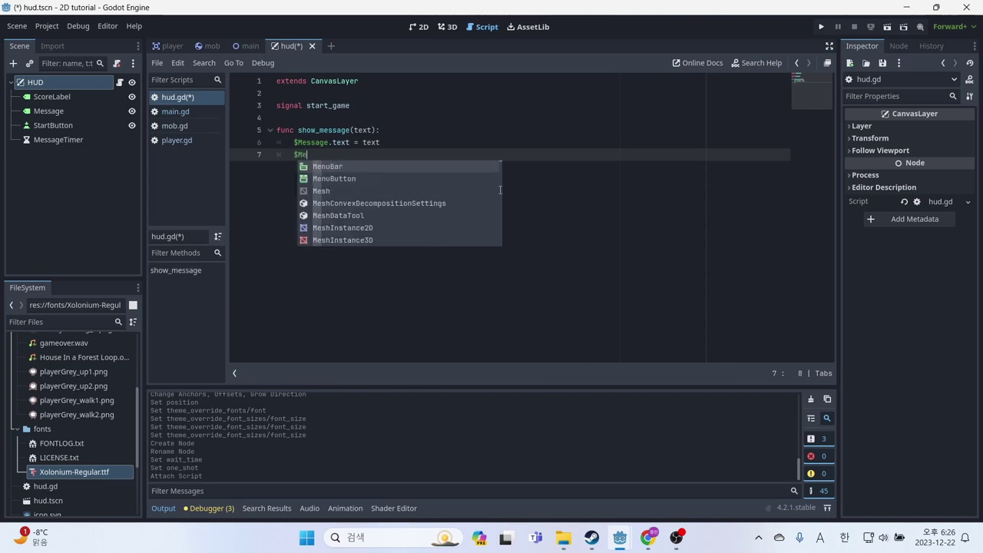
text(ssage.sh)
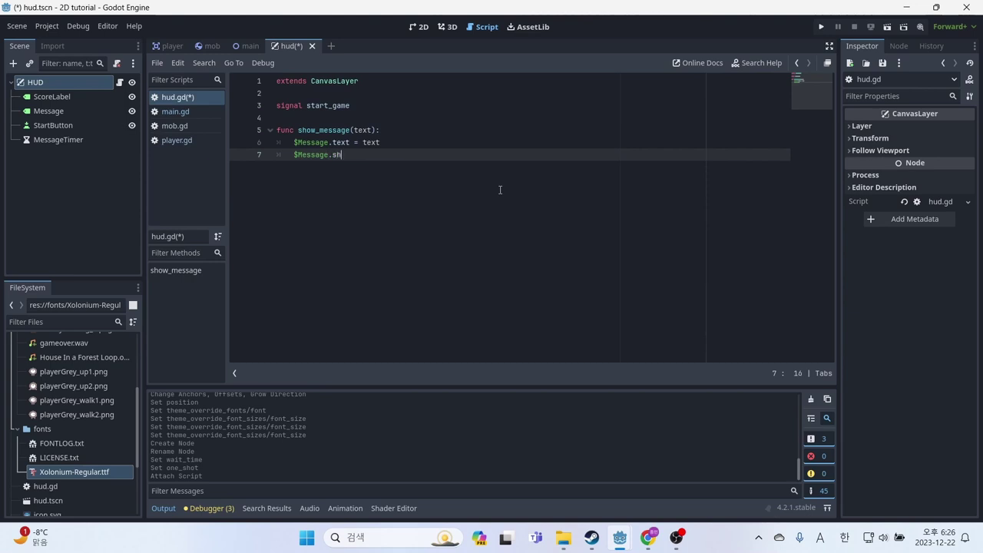
text(ow()
key(Return)
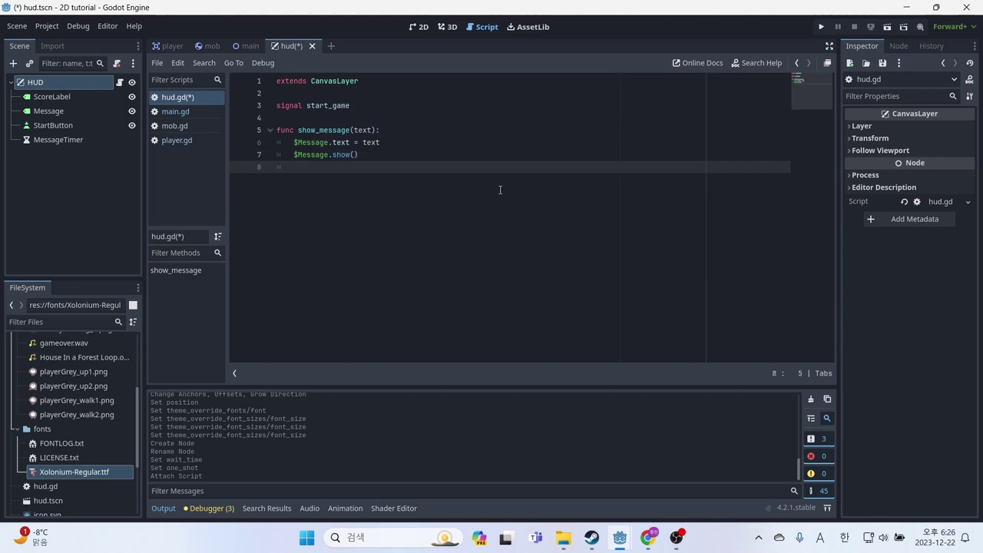
text($Mess)
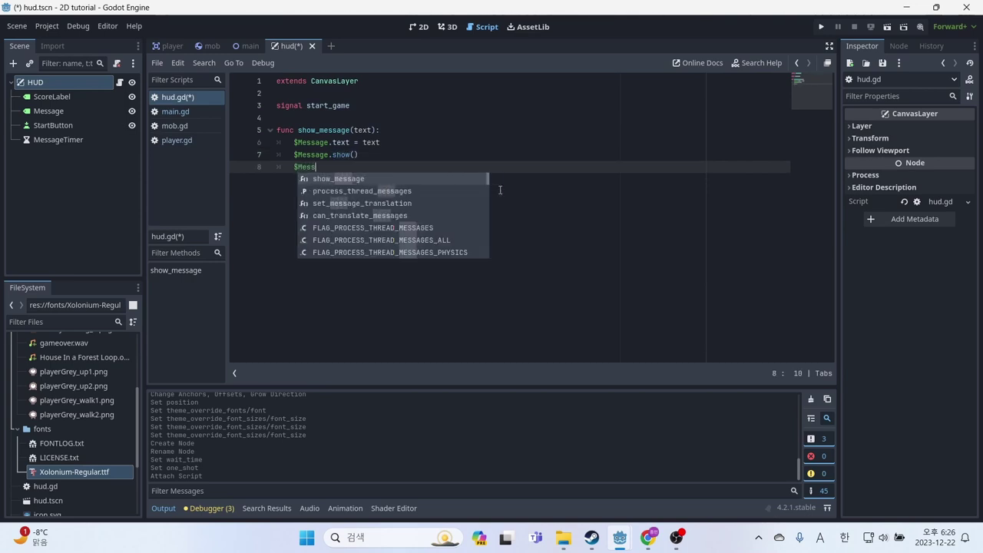
text(ageTime)
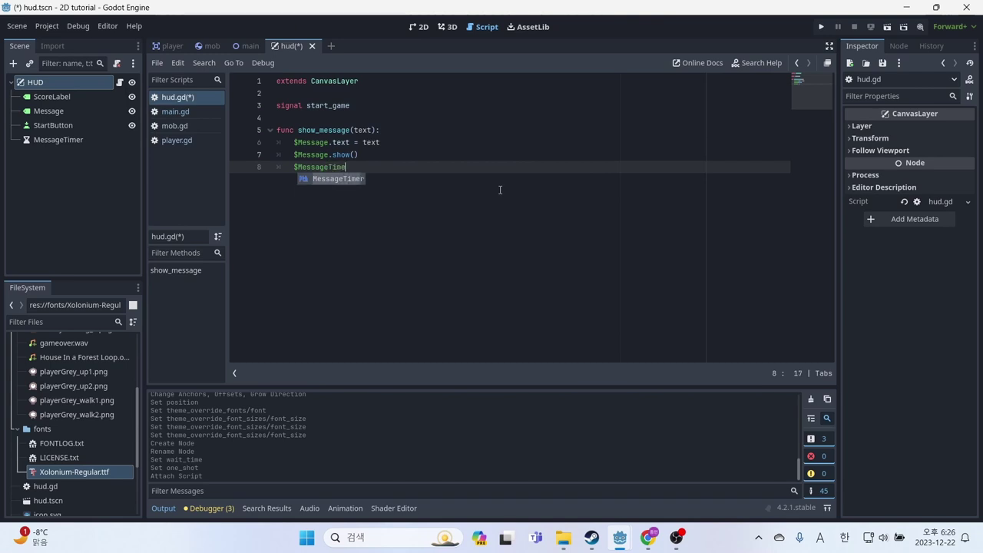
text(r.star)
text(t)
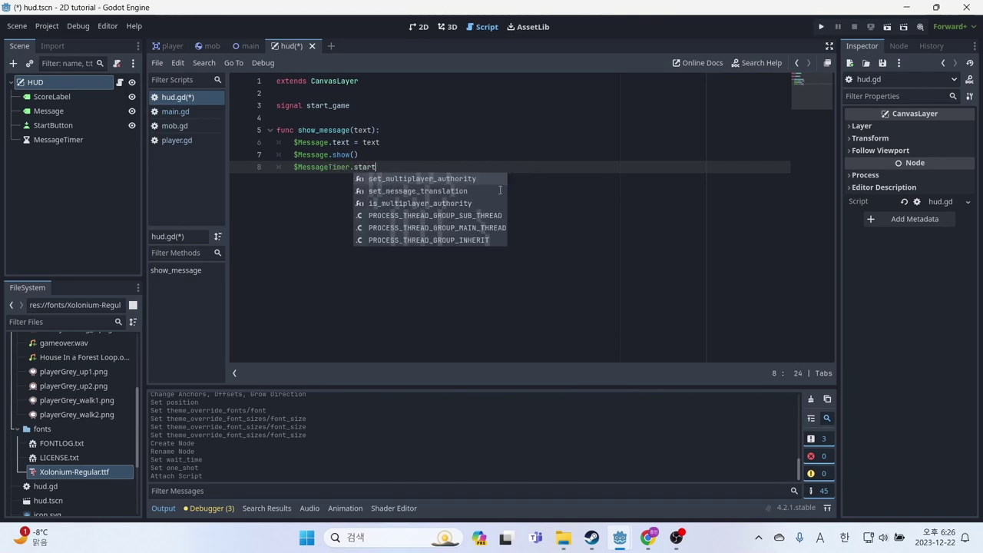
- Save hud.gd, review each show_message line, and add a blank line after the function
key(ctrl+s)
click(398, 158)
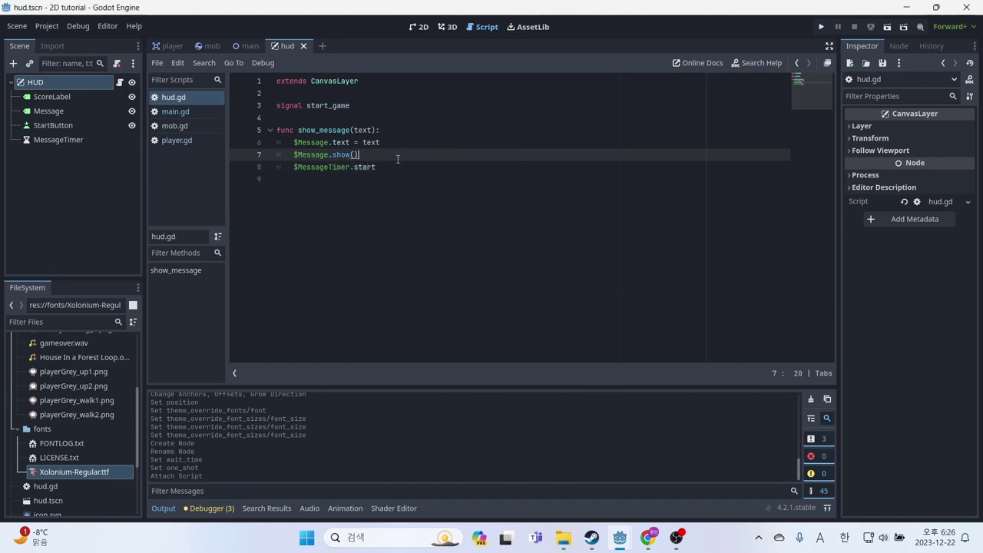
drag(300, 130, 383, 130)
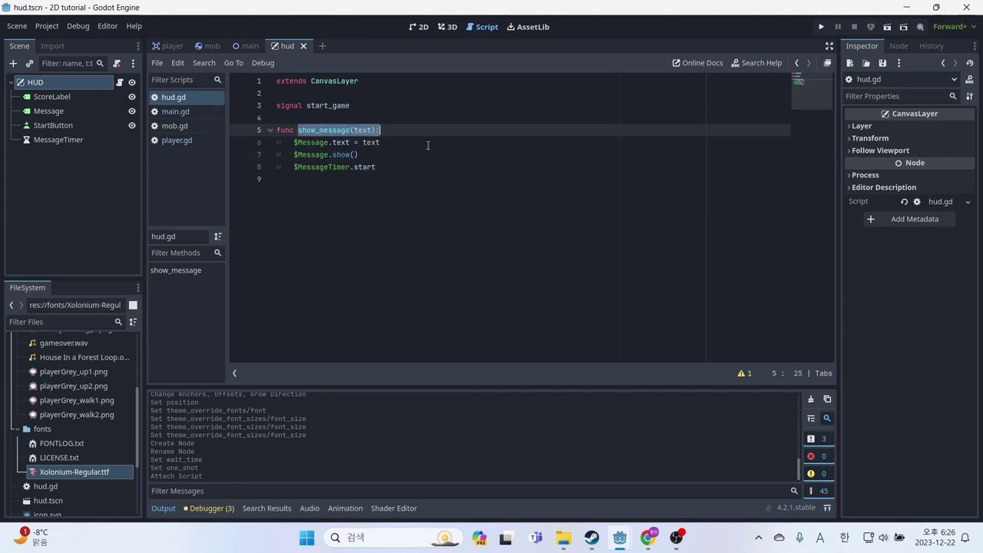
click(366, 130)
drag(294, 142, 442, 143)
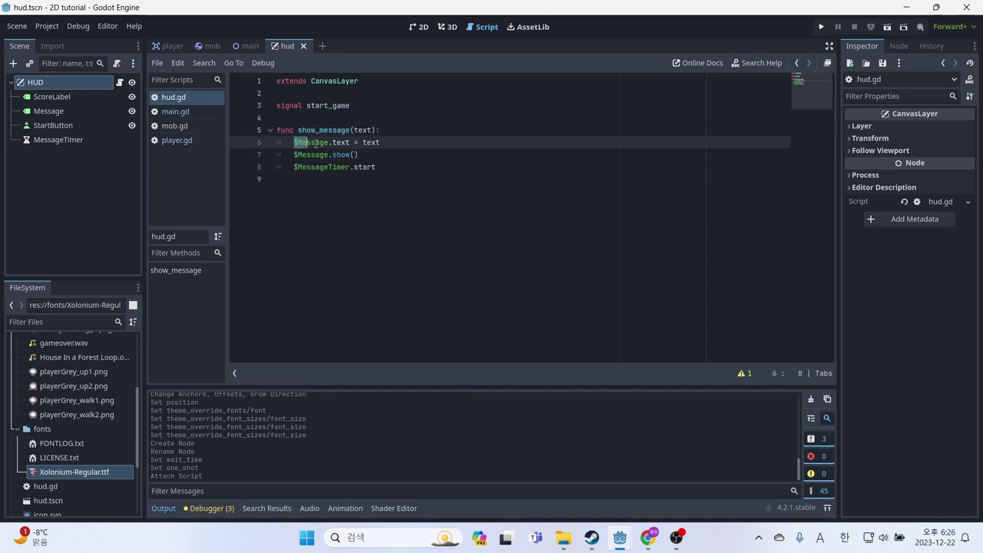
click(431, 138)
drag(367, 151, 294, 142)
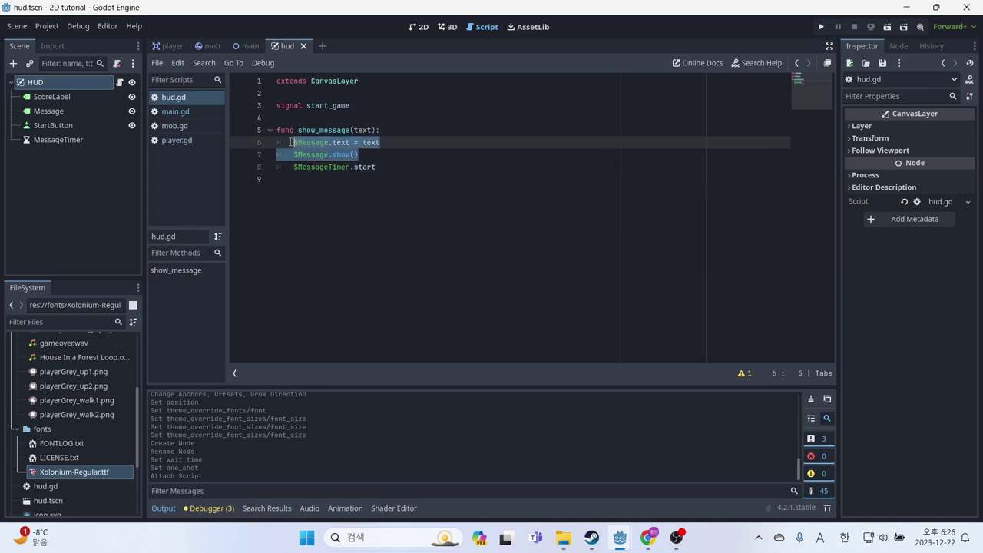
click(399, 166)
drag(375, 167, 298, 167)
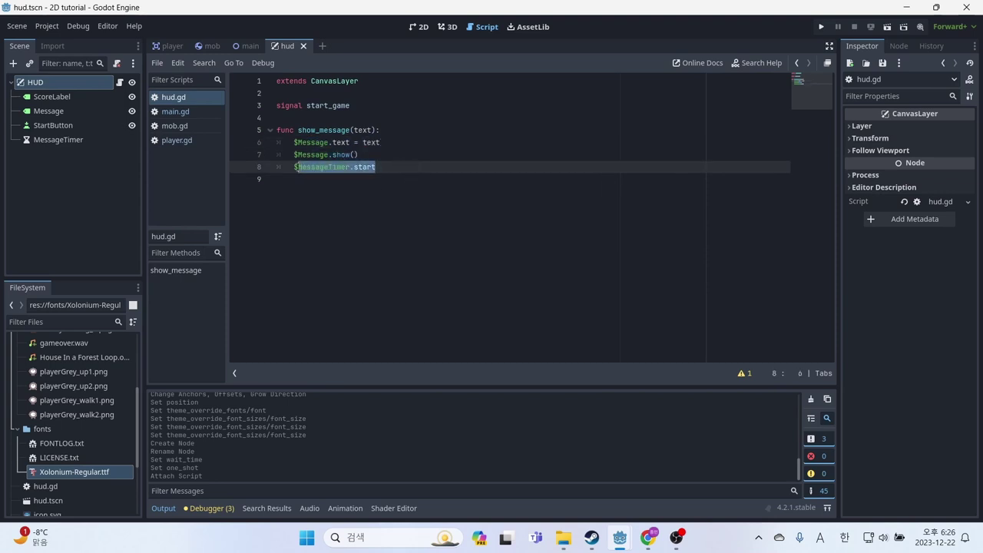
click(406, 167)
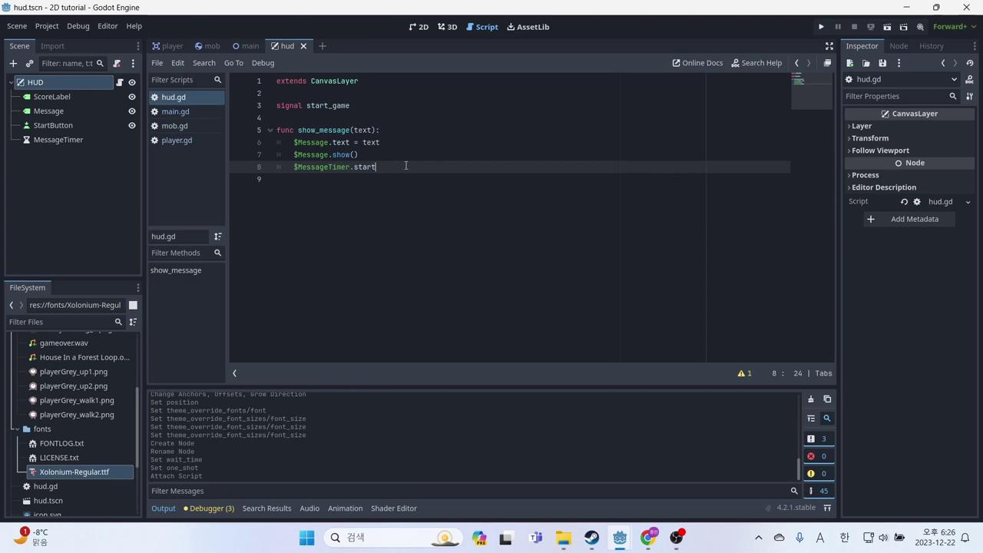
key(Return)
key(Return)
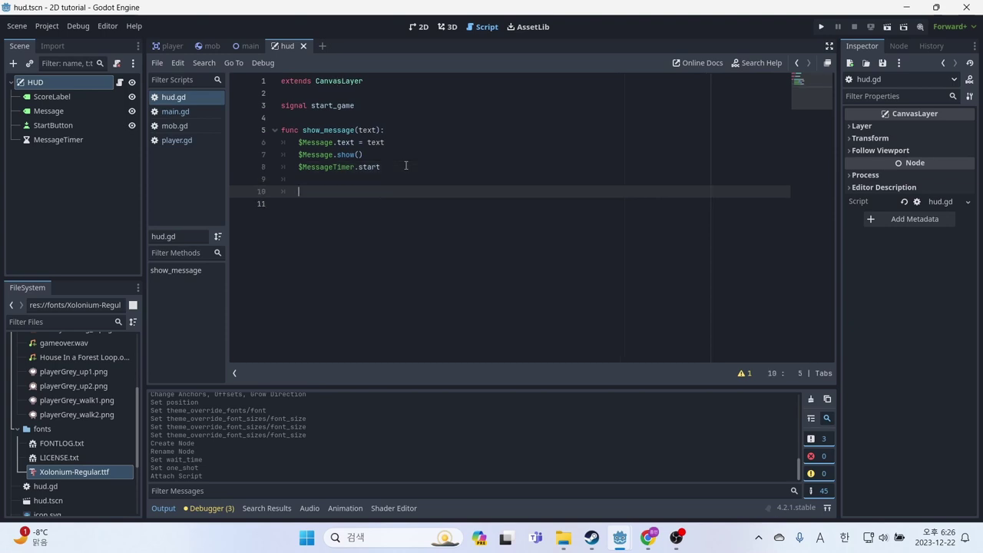
- Add func show_game_over(): that calls show_message("게임 오버")
key(BackSpace)
text(func )
text(sh)
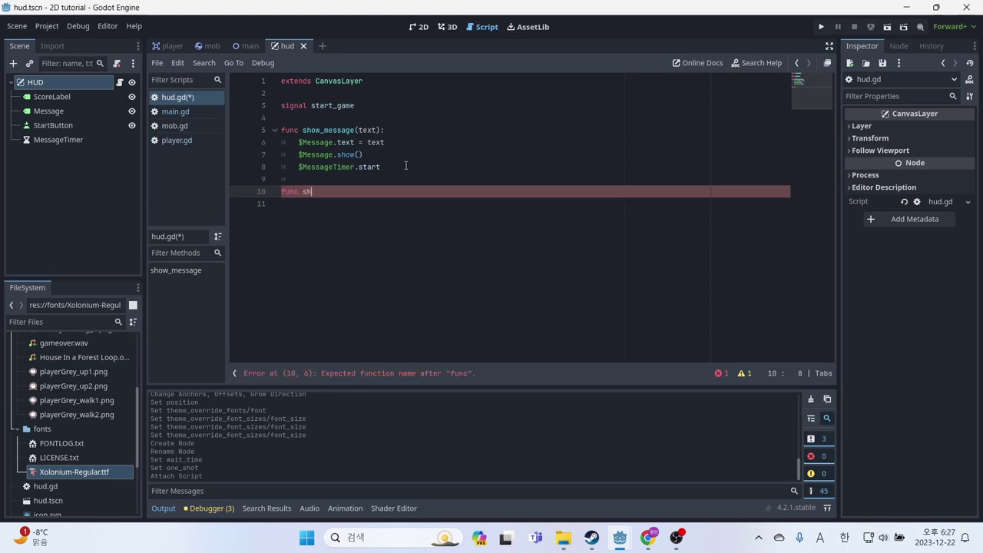
text(ow_game)
text(_over)
text(())
text(:)
key(Return)
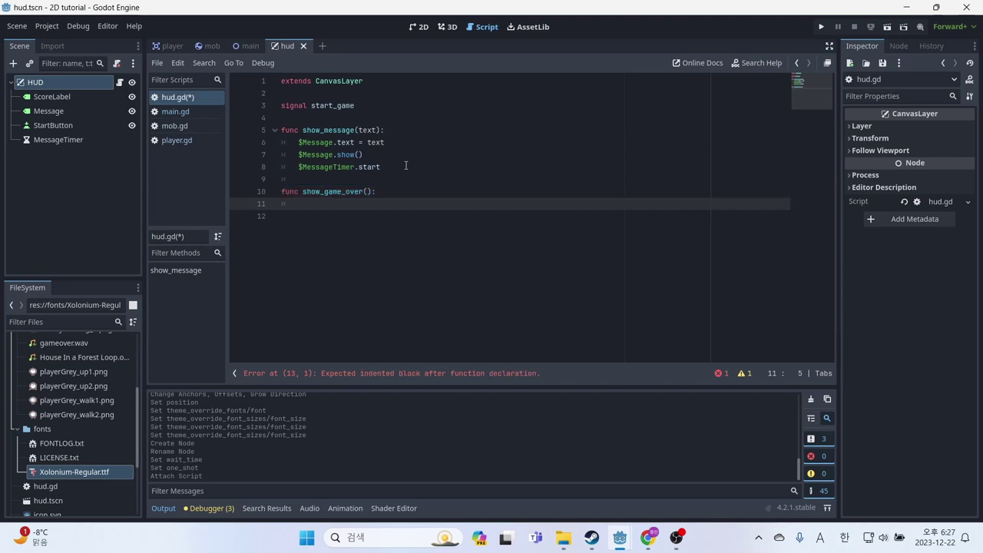
text(show_me)
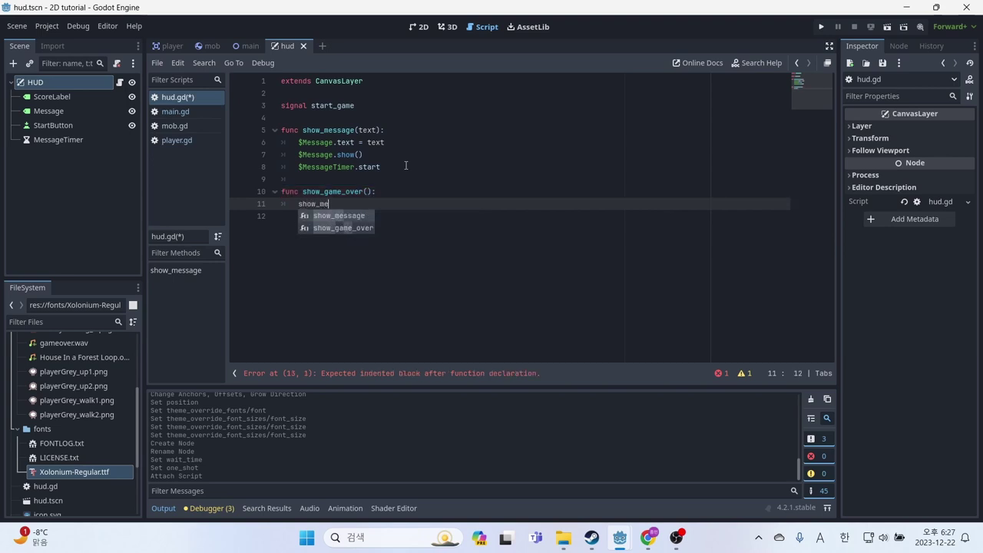
text(ssage()
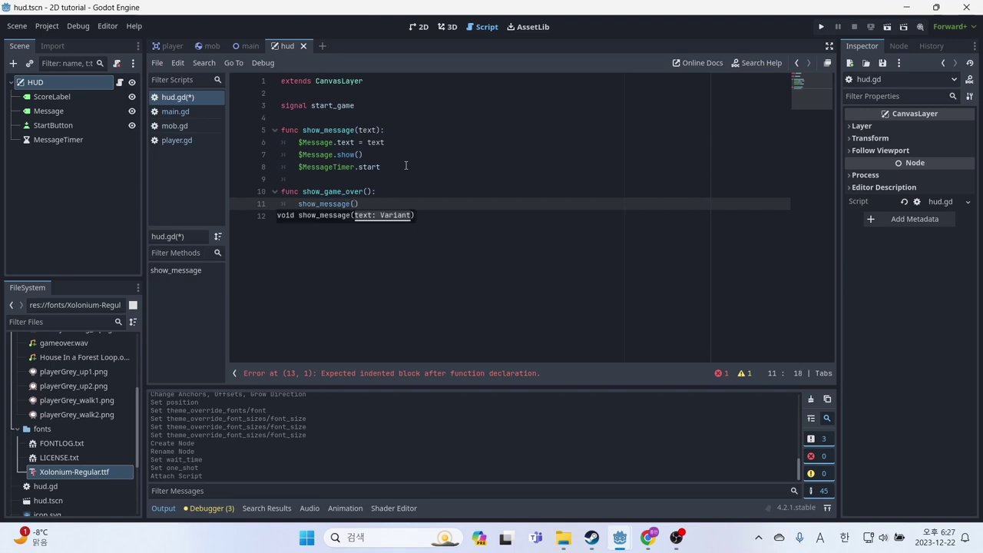
text(")
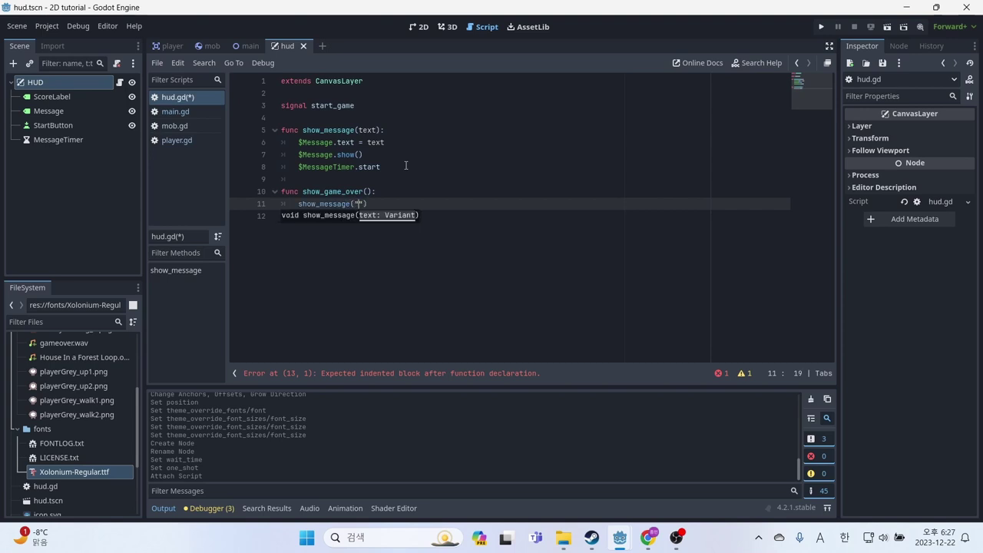
text(게임 오버)
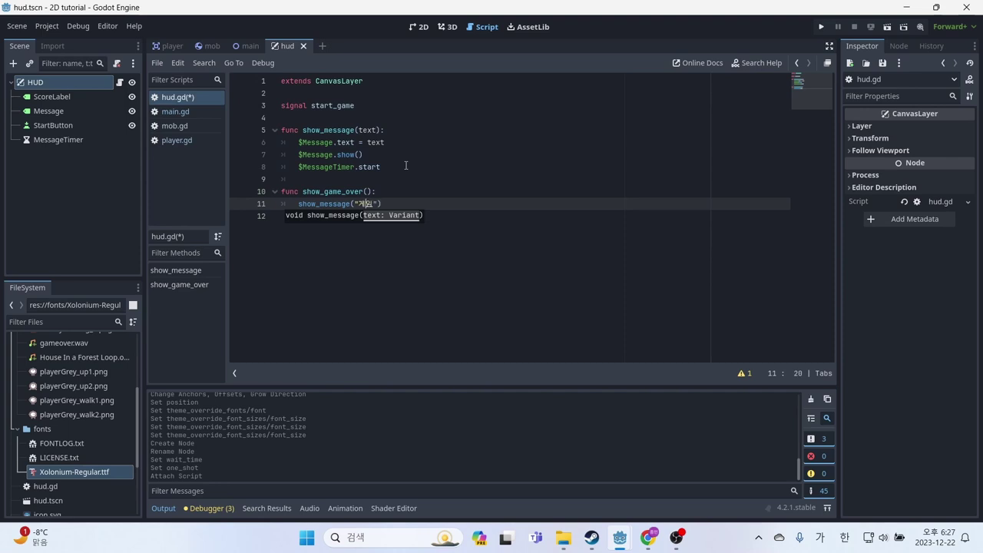
key(Return)
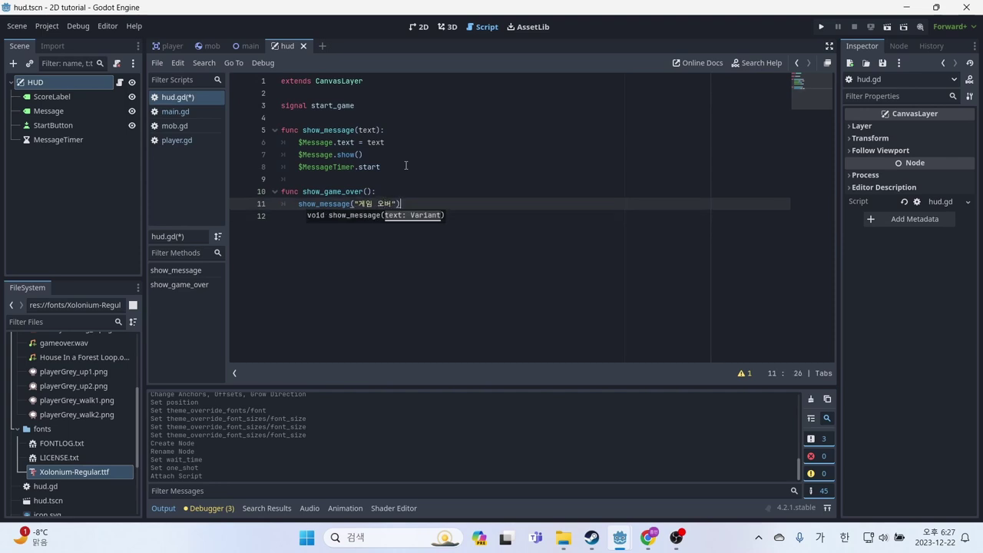
- Add await $MessageTimer.timeout to show_game_over using autocomplete, and save the script
key(Hangul)
text(aw)
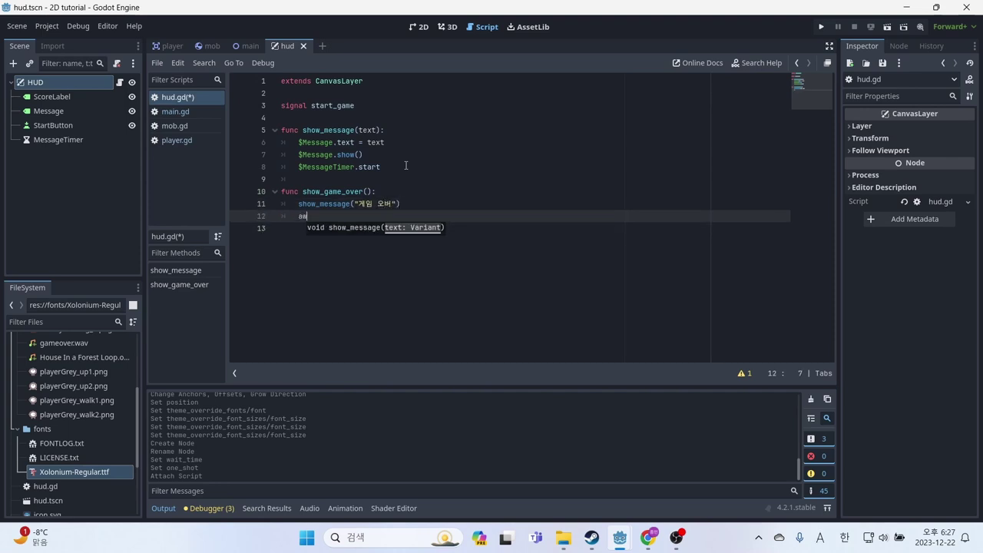
text(ait)
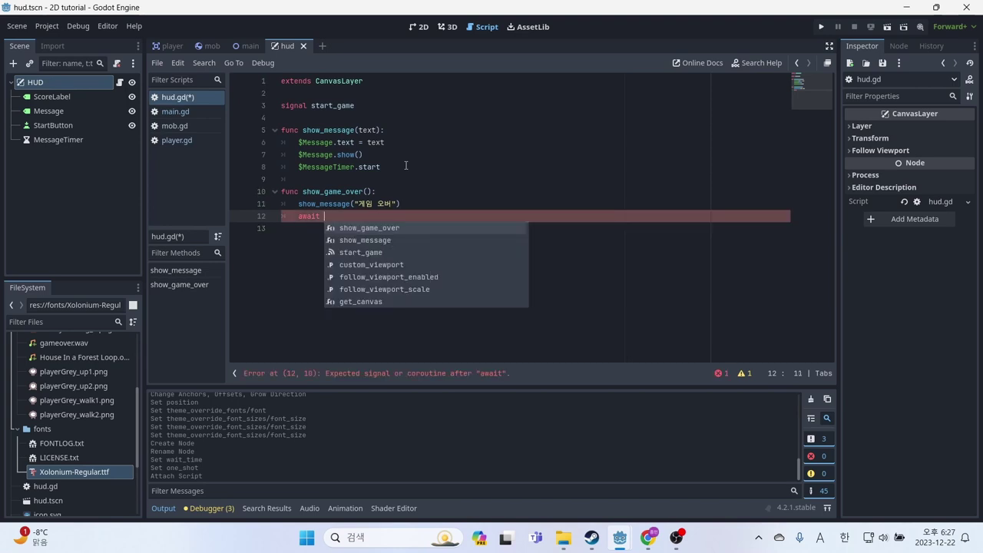
text( $Me)
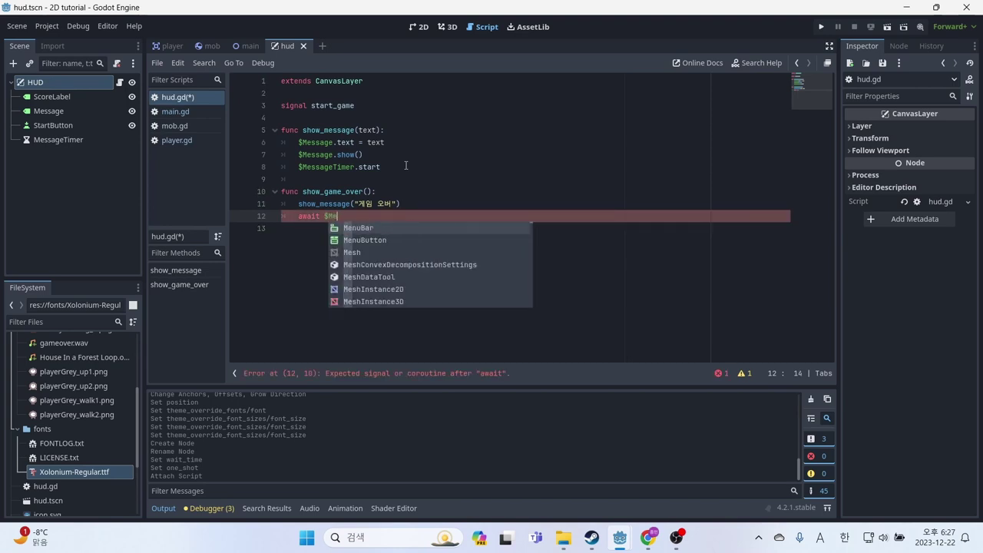
text(ssageTi)
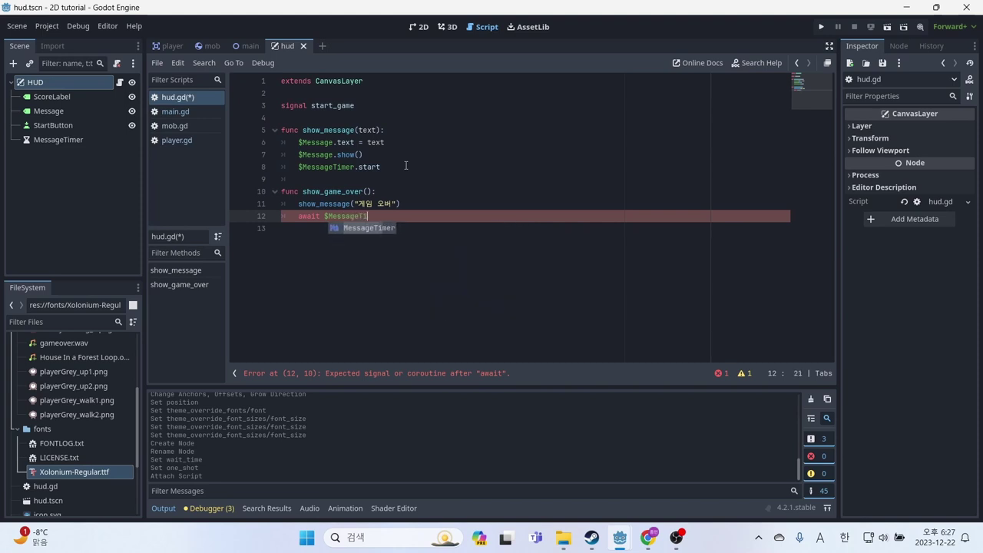
key(Return)
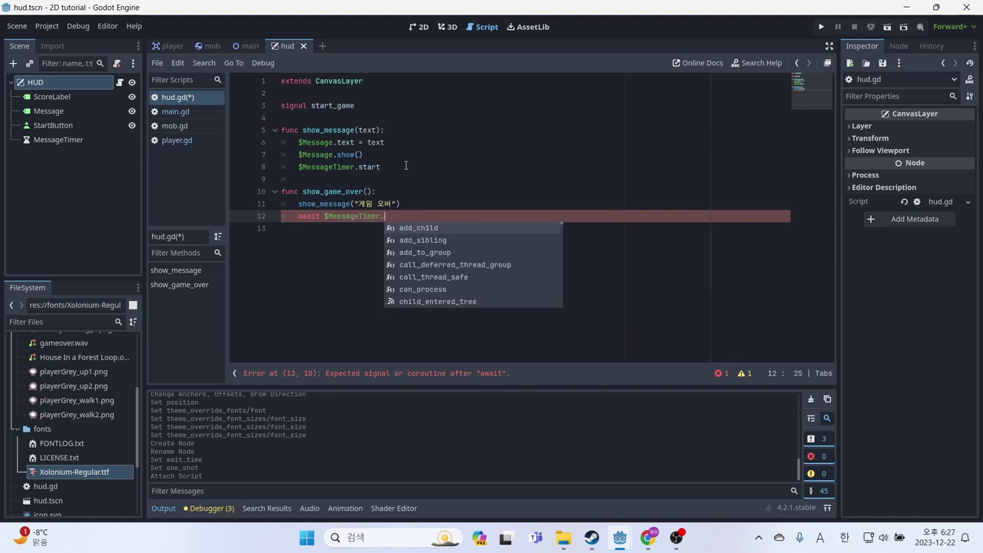
text(time)
key(Return)
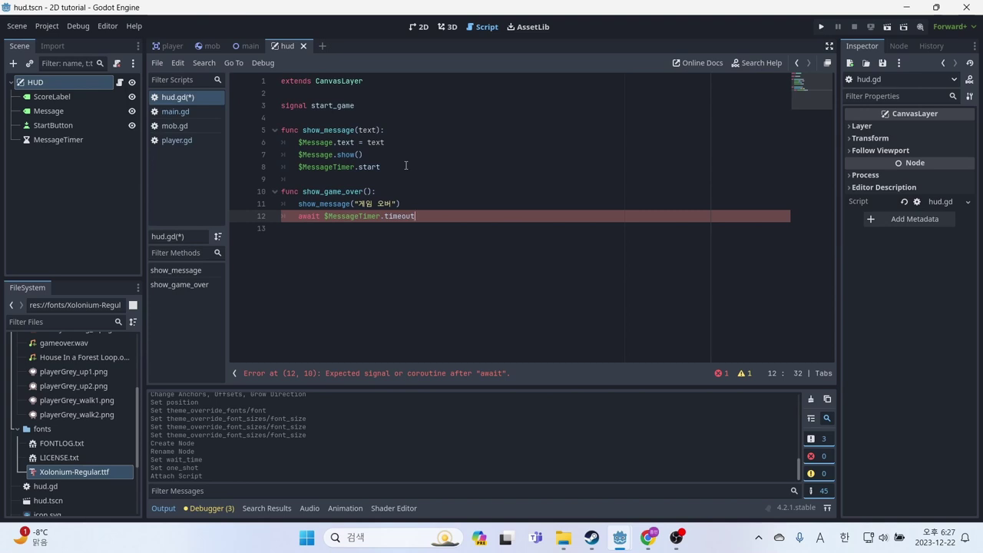
key(ctrl+s)
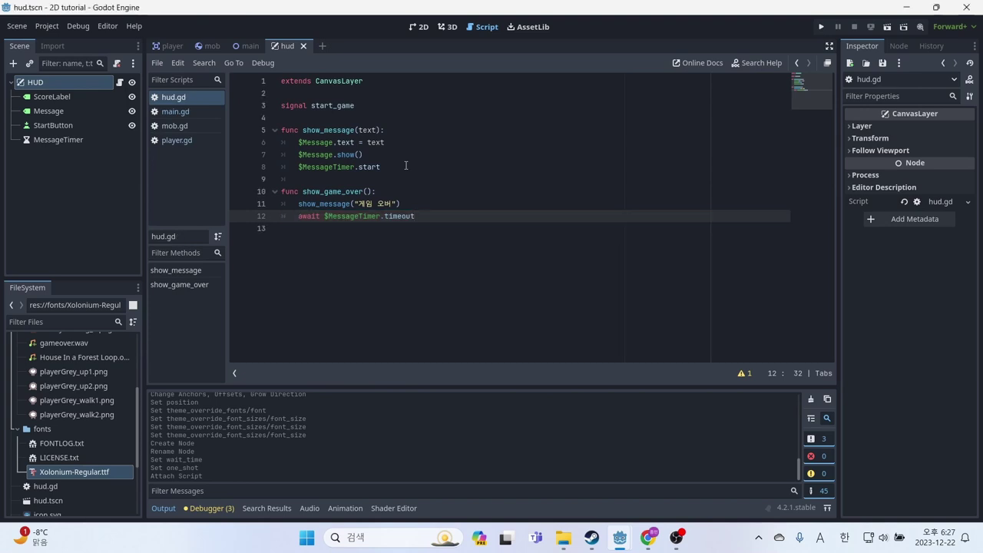
- Add $Message.text = "피하기 게임" after the await line and save hud.gd
drag(428, 218, 295, 220)
click(451, 216)
key(Return)
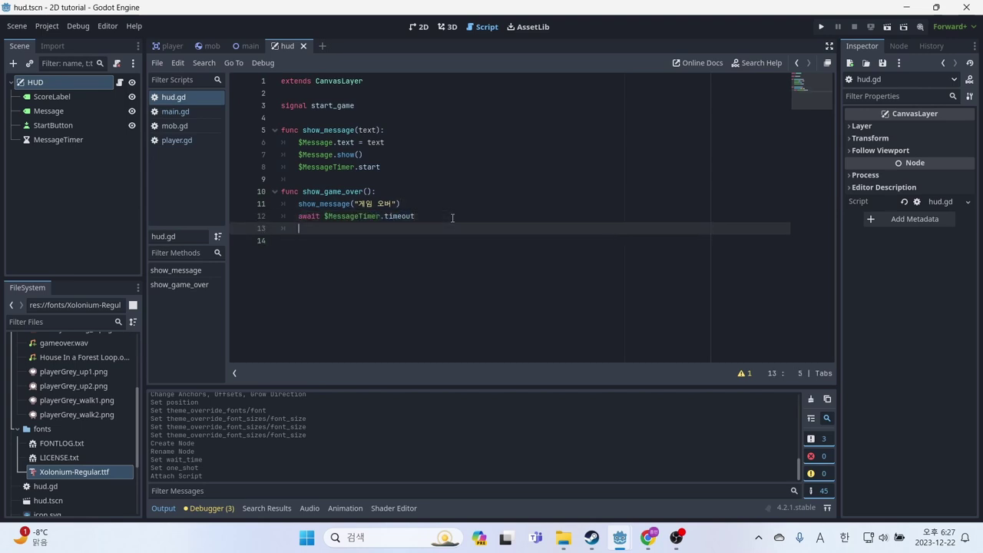
text($Messag)
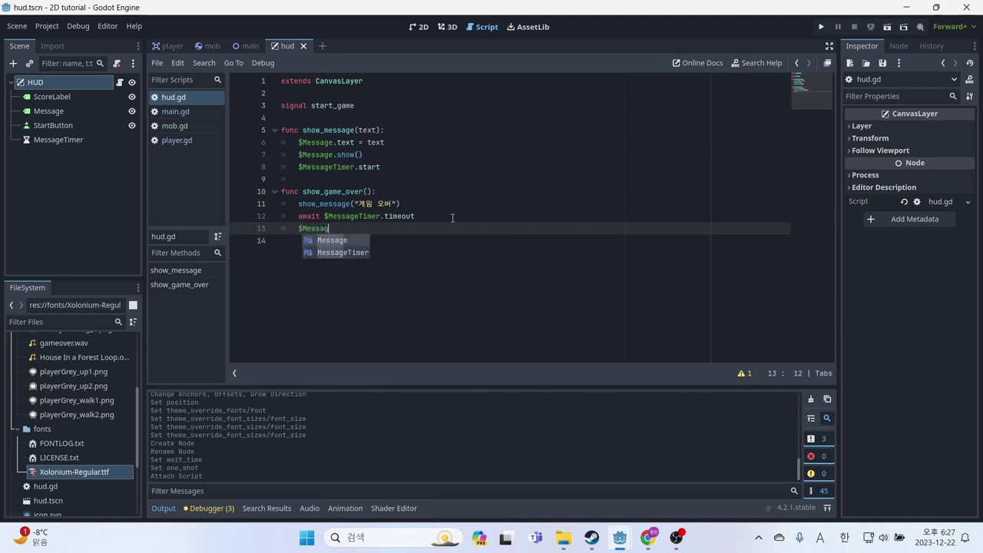
text(e.text )
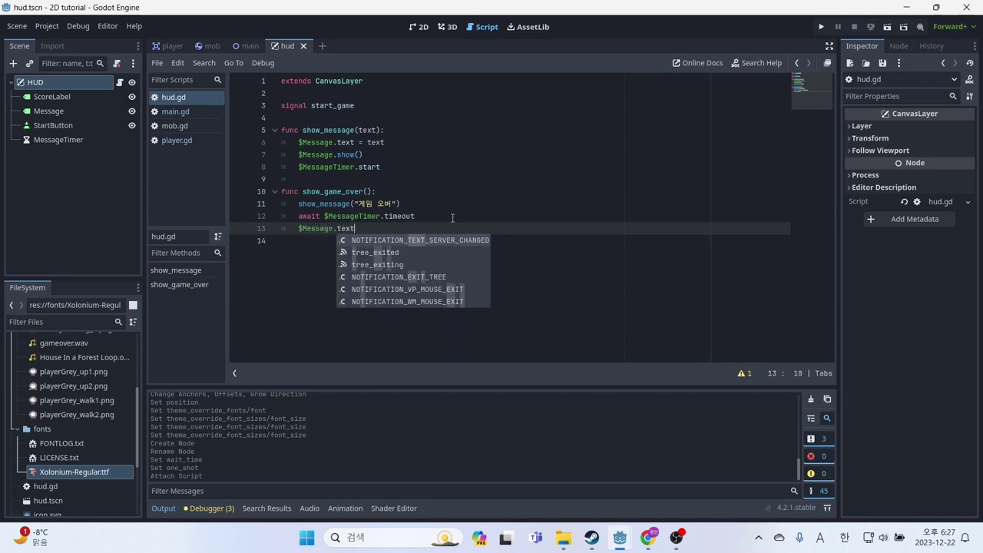
text(= ")
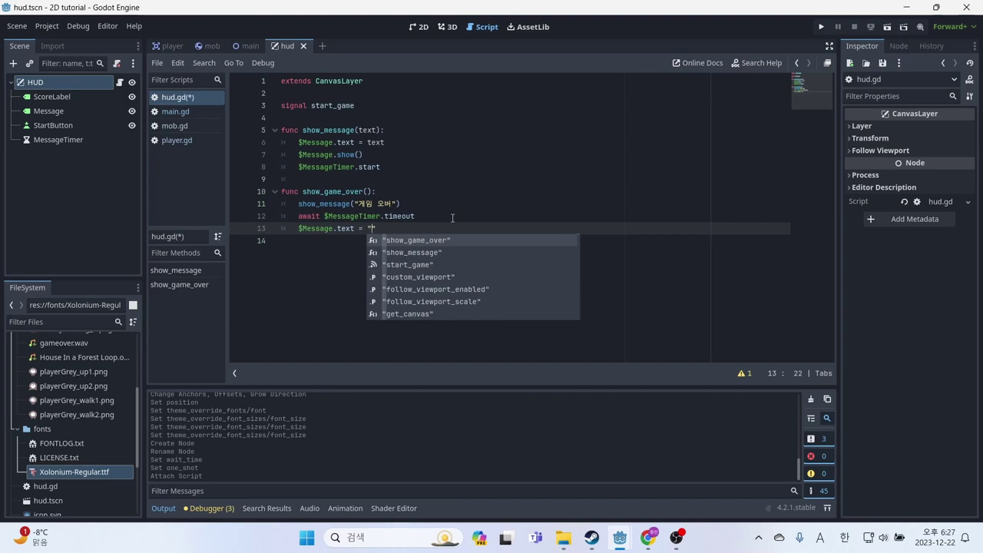
text(피하기 피임)
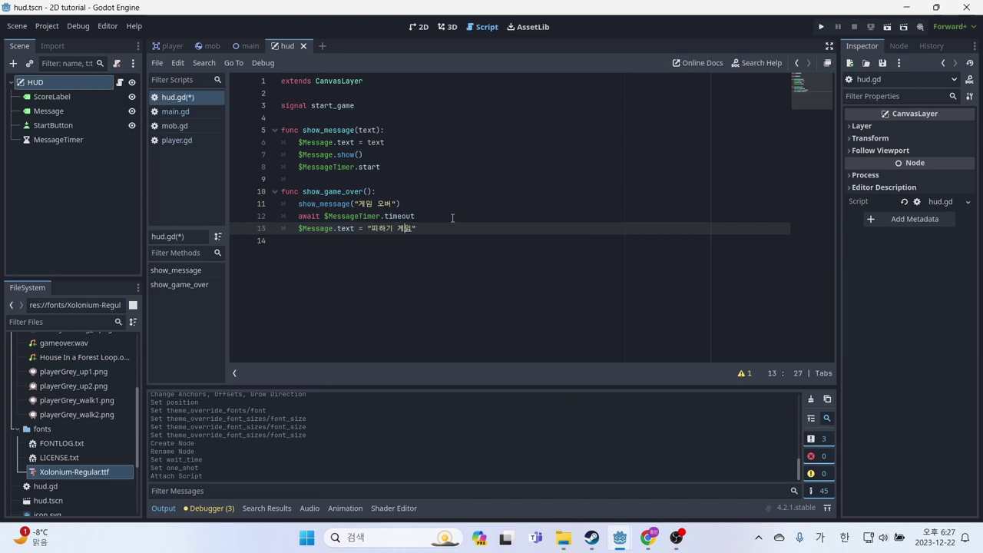
key(Right)
key(ctrl+s)
click(50, 111)
click(415, 28)
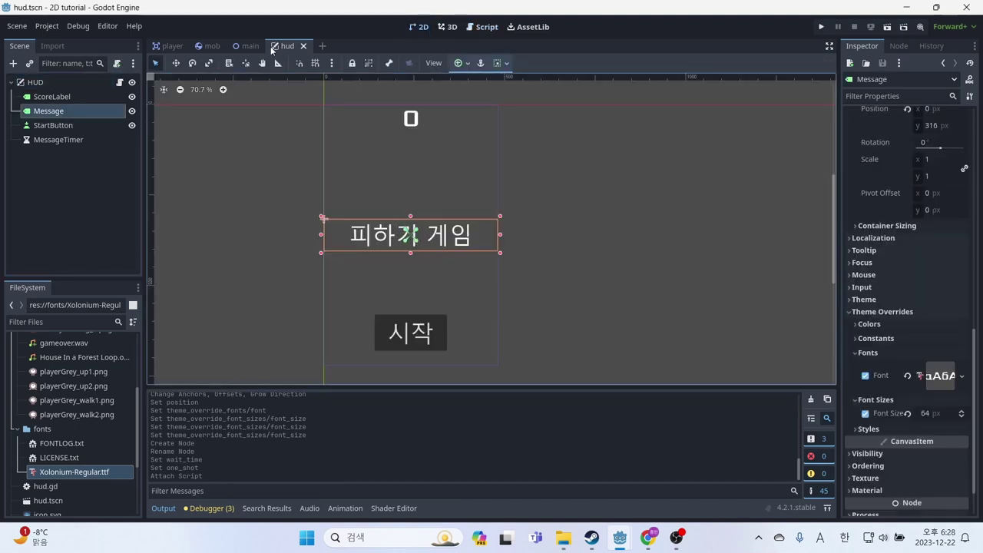
click(58, 139)
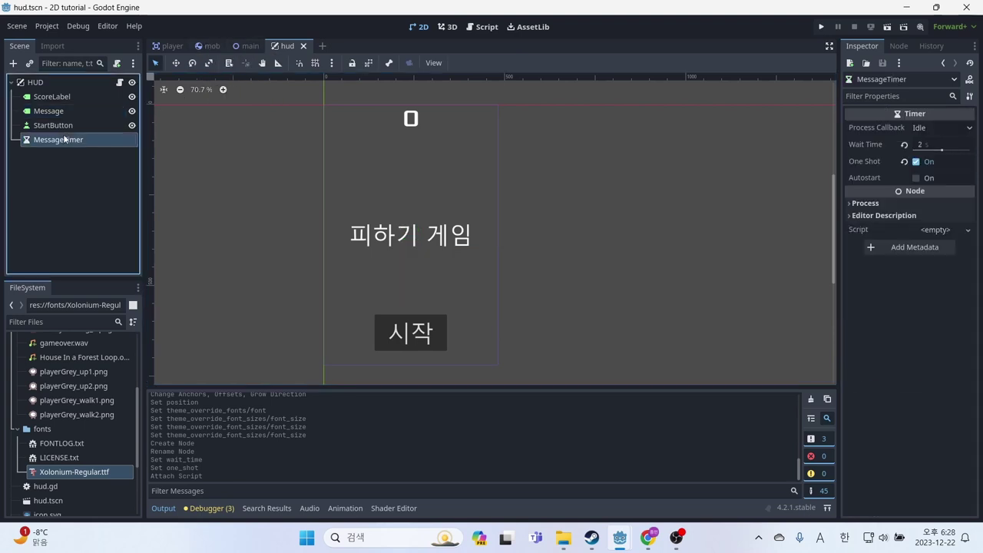
click(473, 27)
click(452, 243)
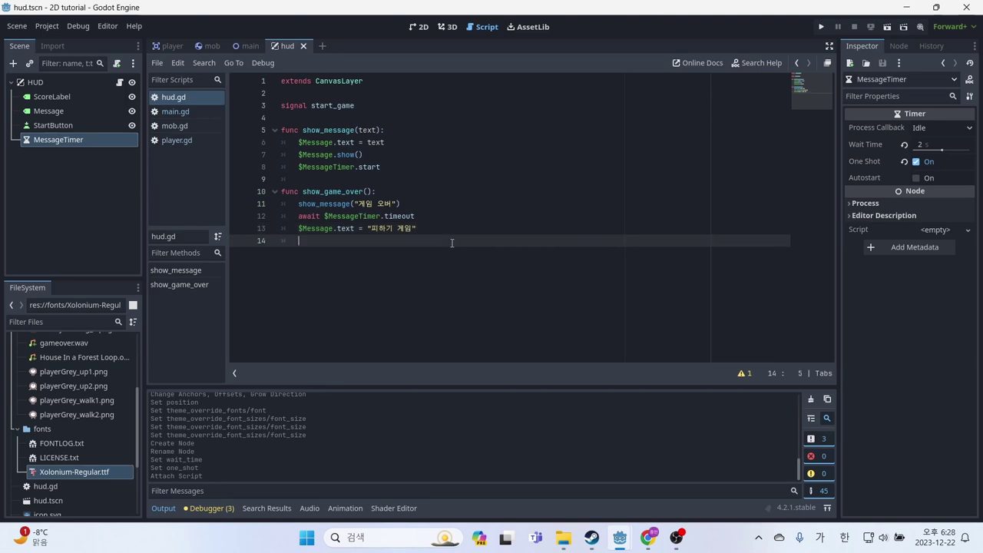
- Add $Message.show() to show_game_over after the message reset line
text(ㅁㅈ)
key(BackSpace)
key(BackSpace)
key(Hangul)
text($Message)
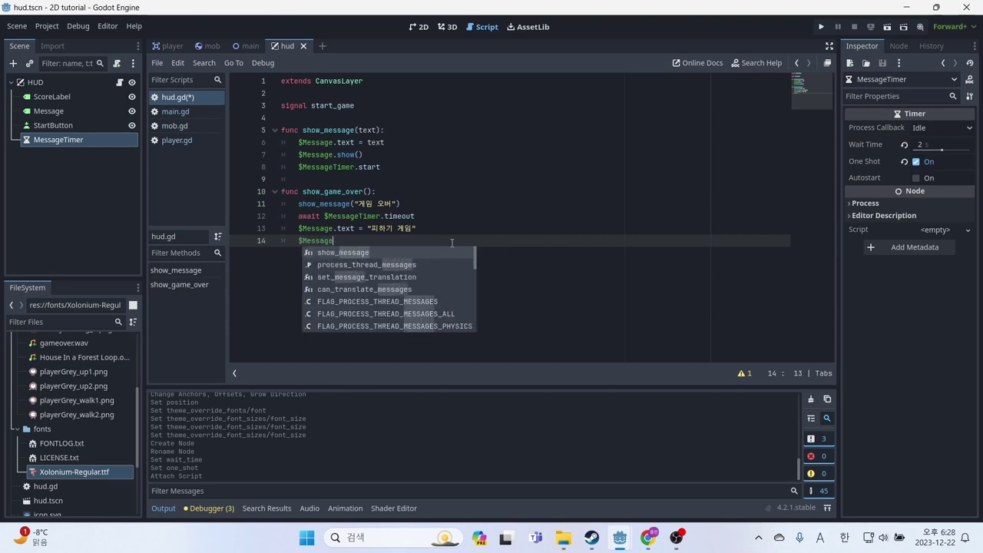
text(.show)
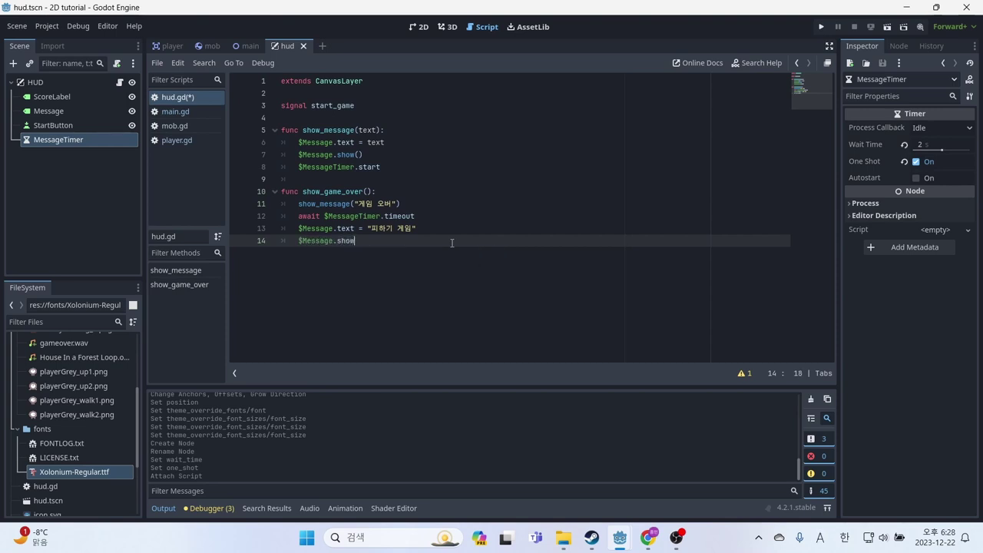
text(())
key(Return)
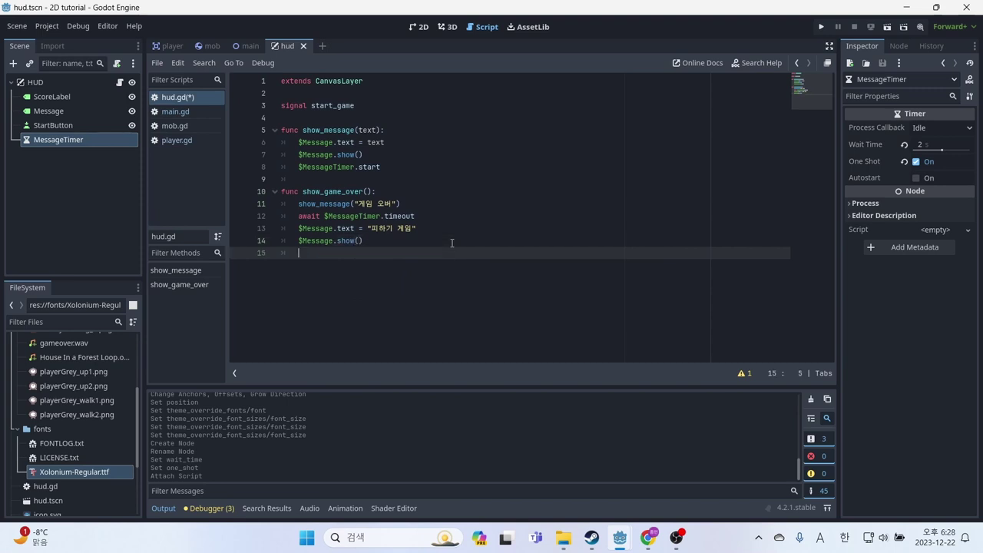
- Add await get_tree().create_timer(1.0).timeout, save the script, and review that line
text(await ge)
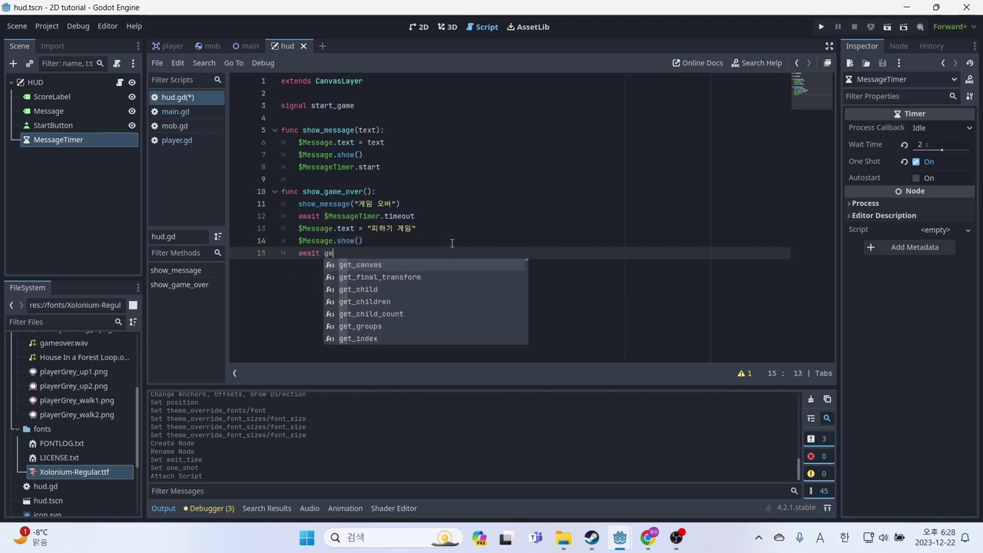
text(t_tree)
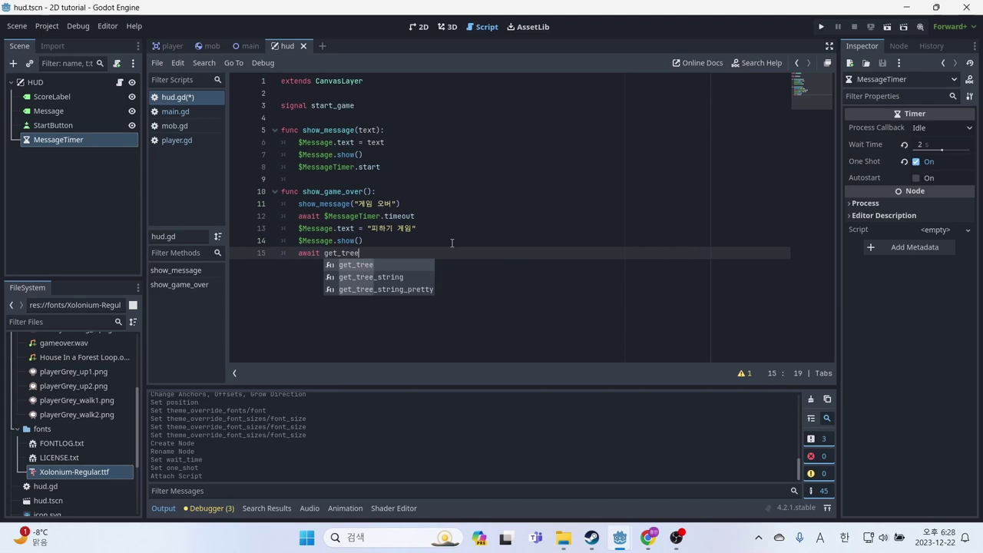
text(()
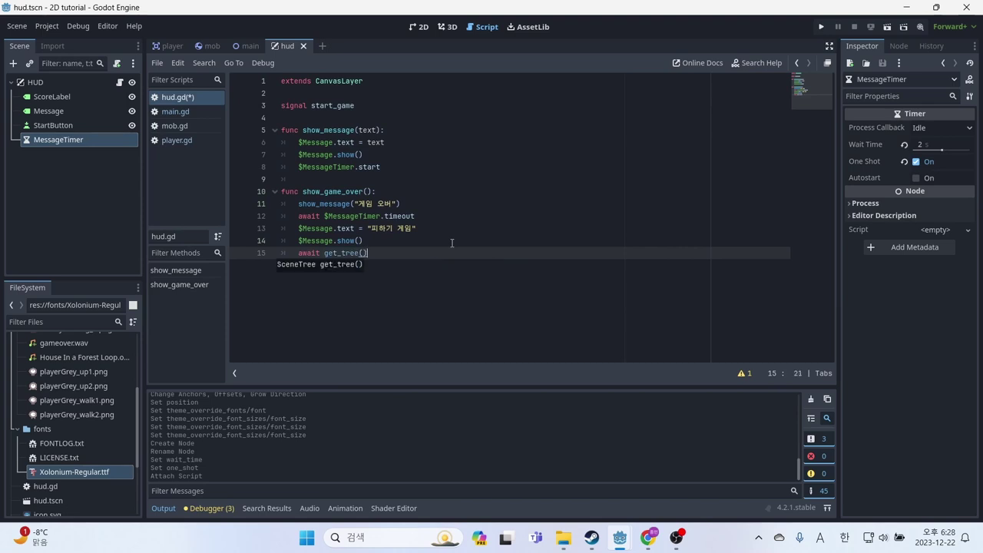
text().c)
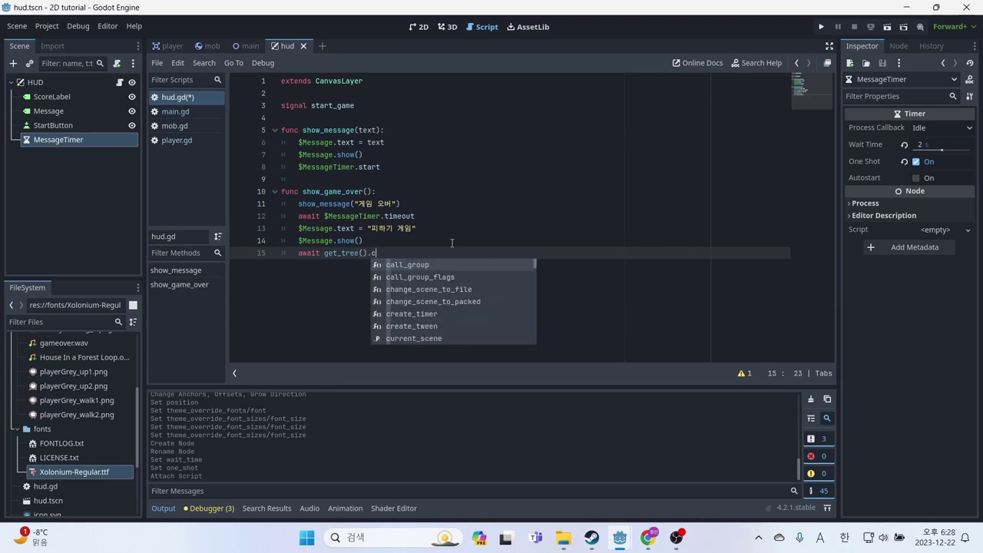
text(reate)
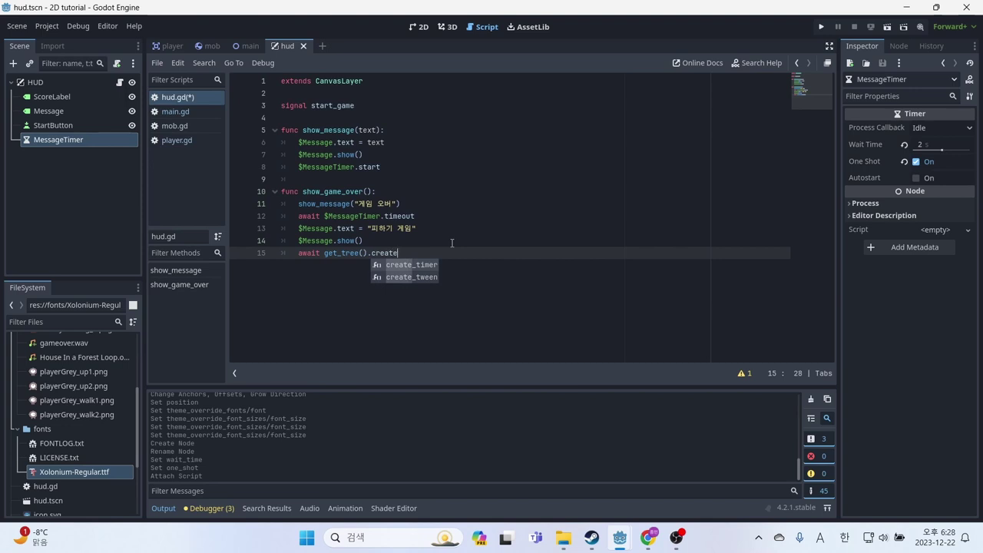
key(Return)
text(1)
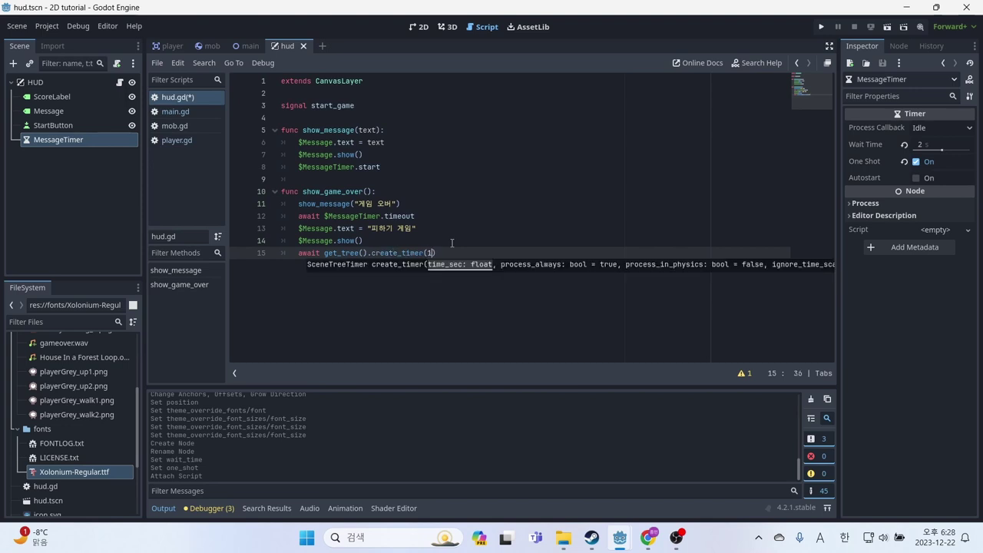
text(.0)
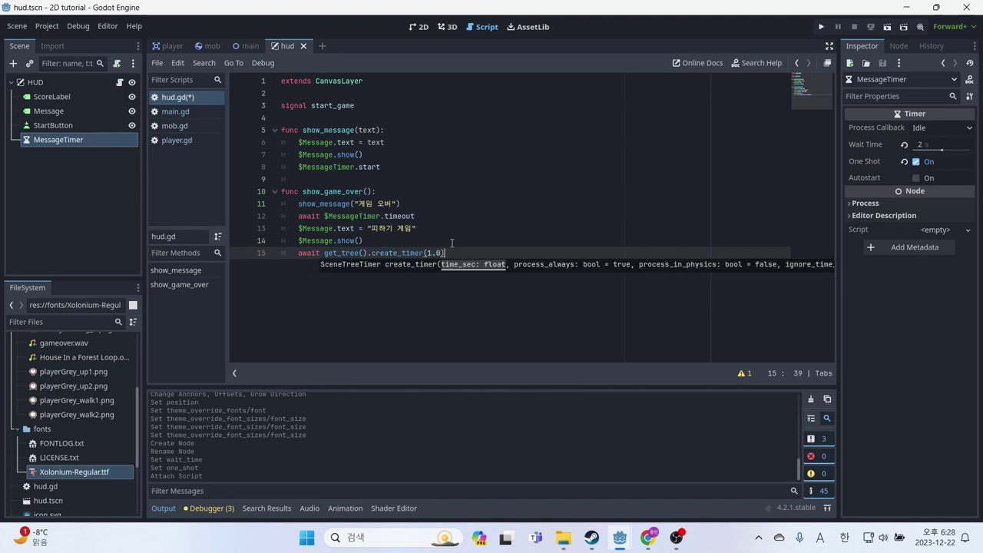
text().time)
text(ou)
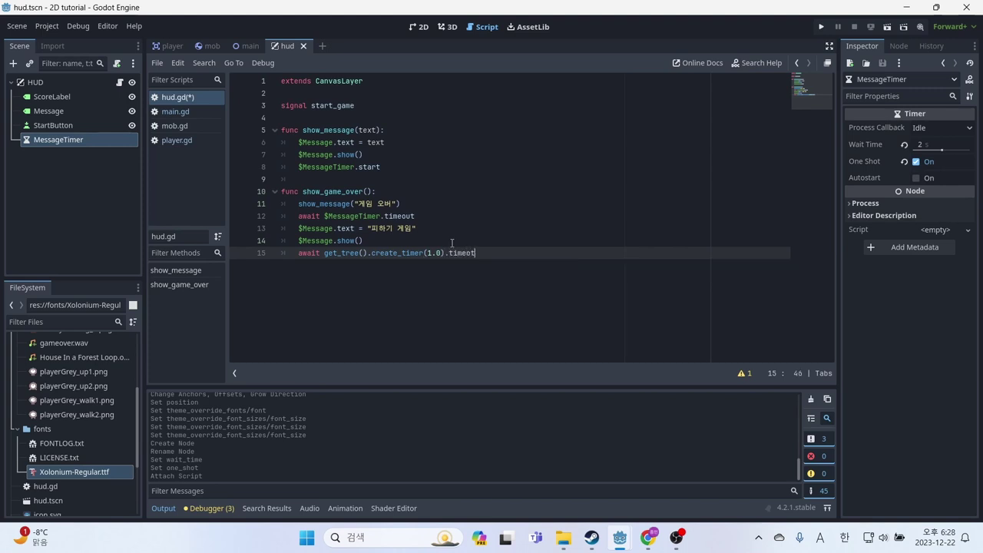
key(Return)
key(ctrl+s)
click(325, 252)
drag(445, 255, 354, 257)
drag(481, 253, 302, 252)
click(500, 258)
- Add $StartButton.show() after the one-second wait using autocomplete
key(Return)
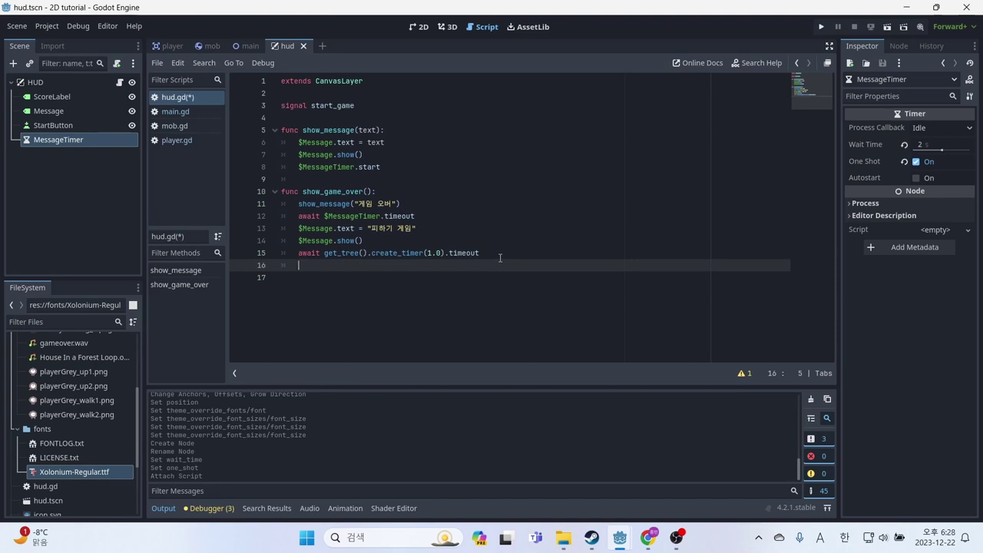
text($)
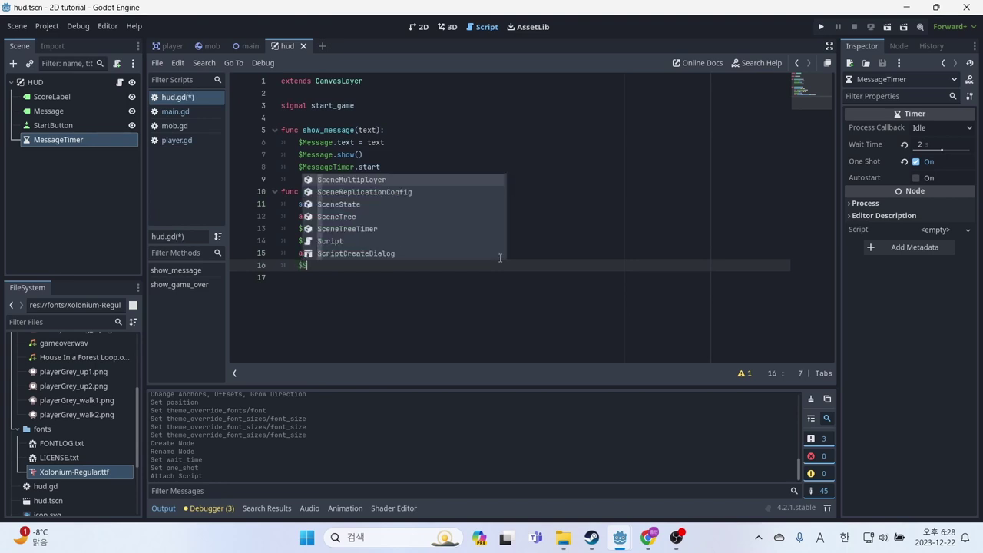
text(Sta)
key(Return)
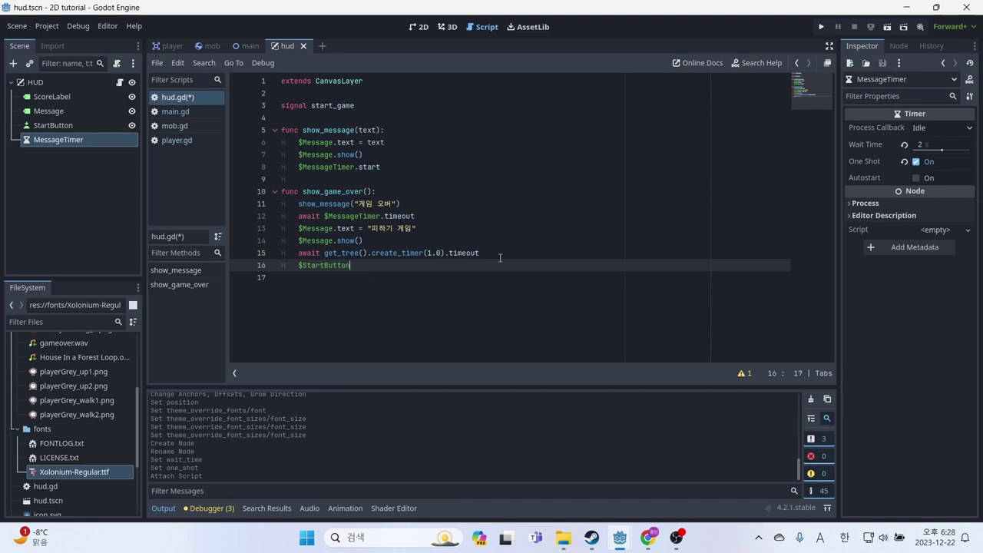
text(.sh)
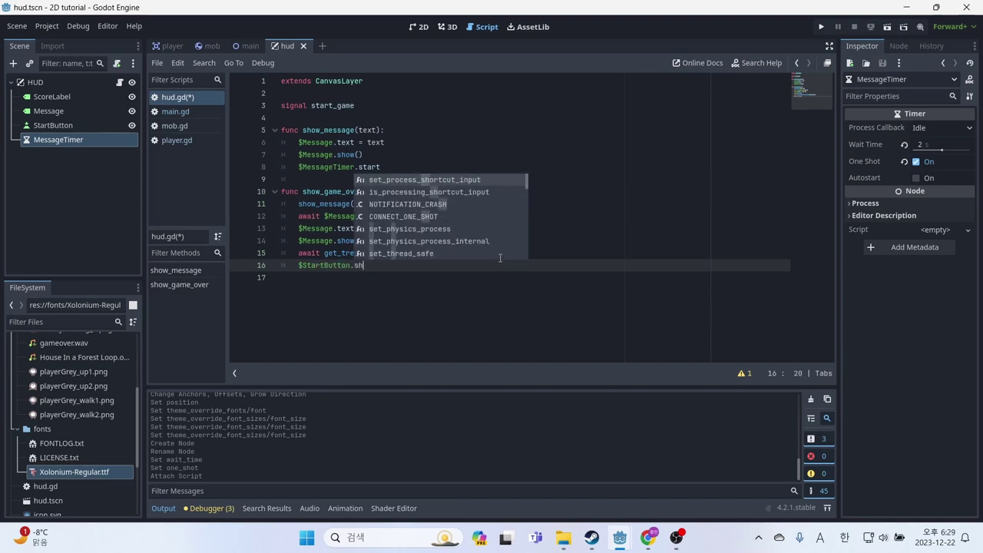
key(Return)
key(End)
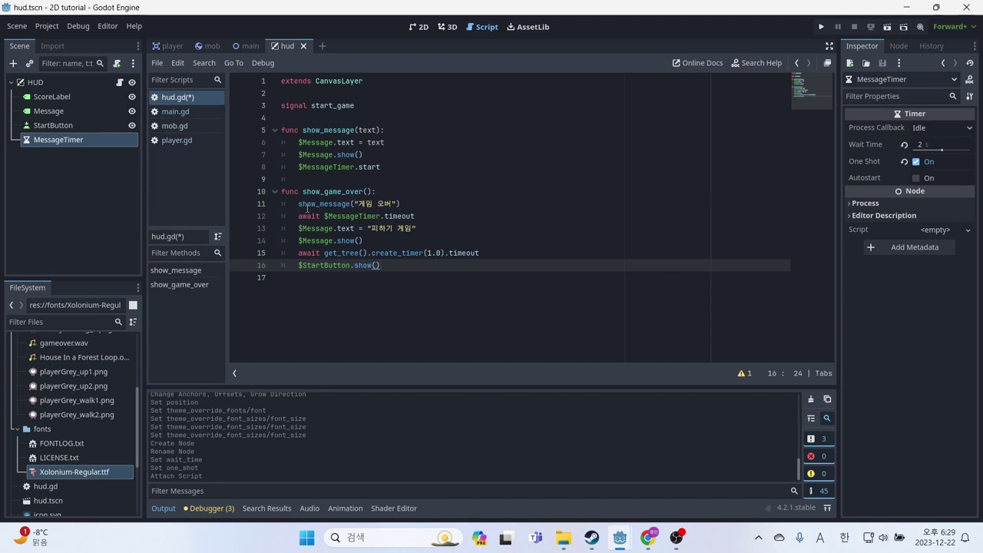
- Review lines 13–16 of show_game_over and add new lines below the function
drag(424, 216, 304, 216)
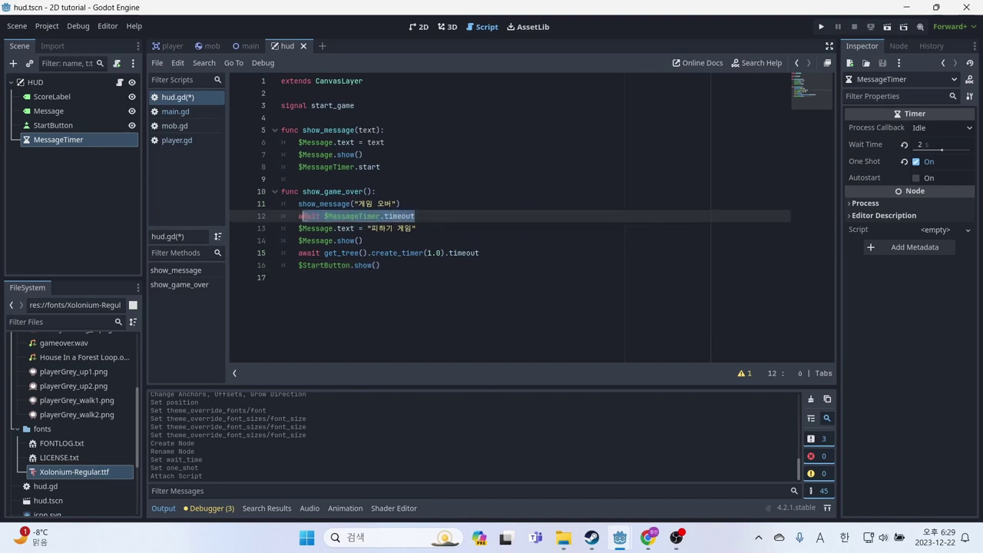
click(453, 218)
click(433, 228)
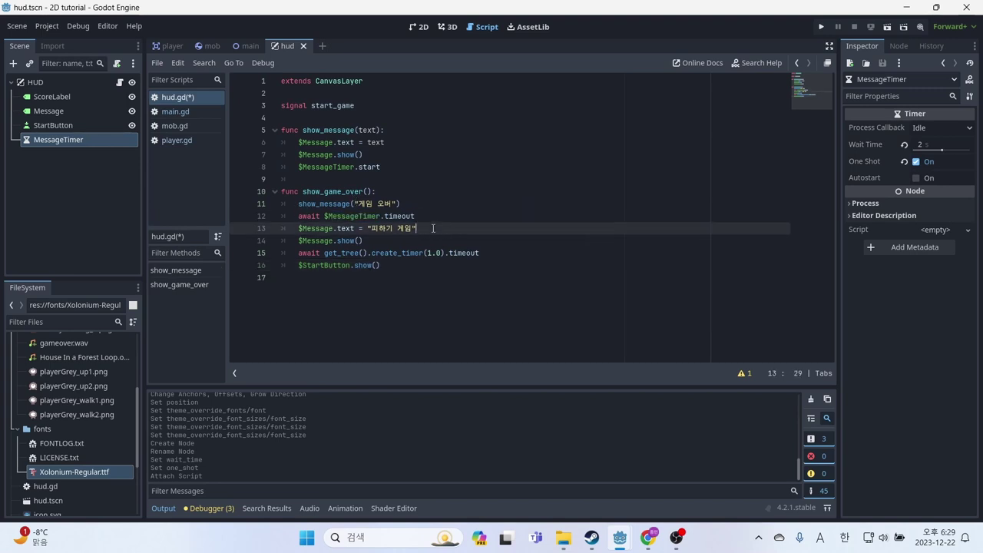
click(371, 252)
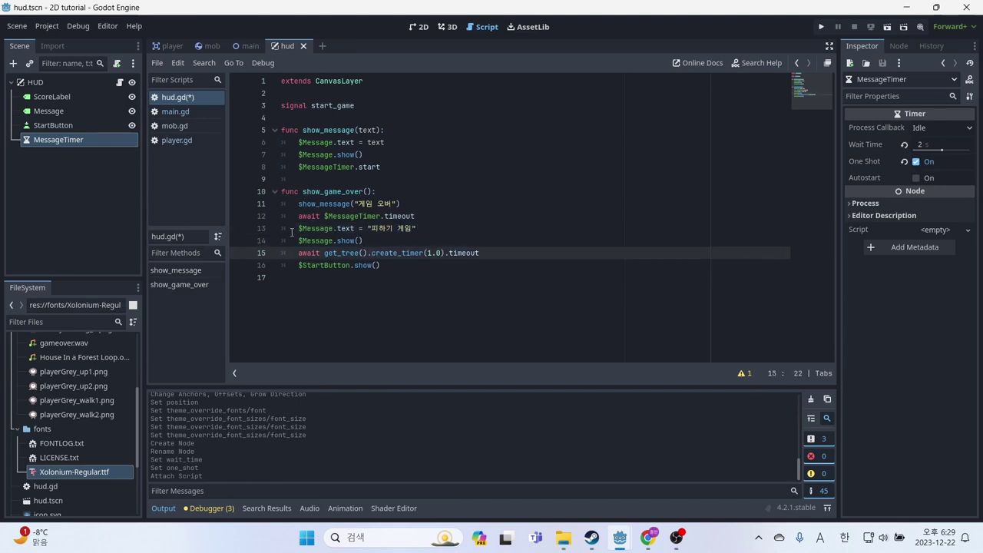
drag(292, 232, 401, 267)
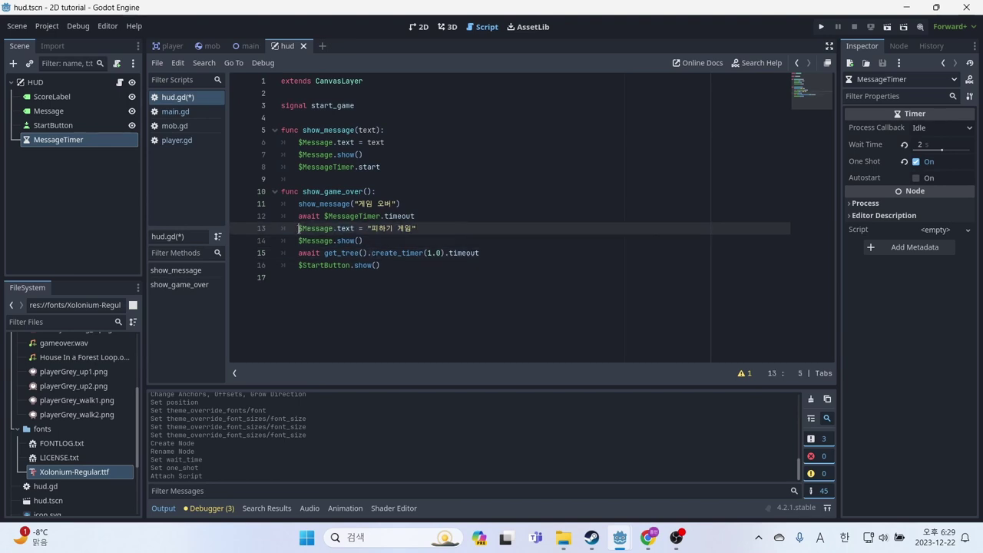
click(401, 267)
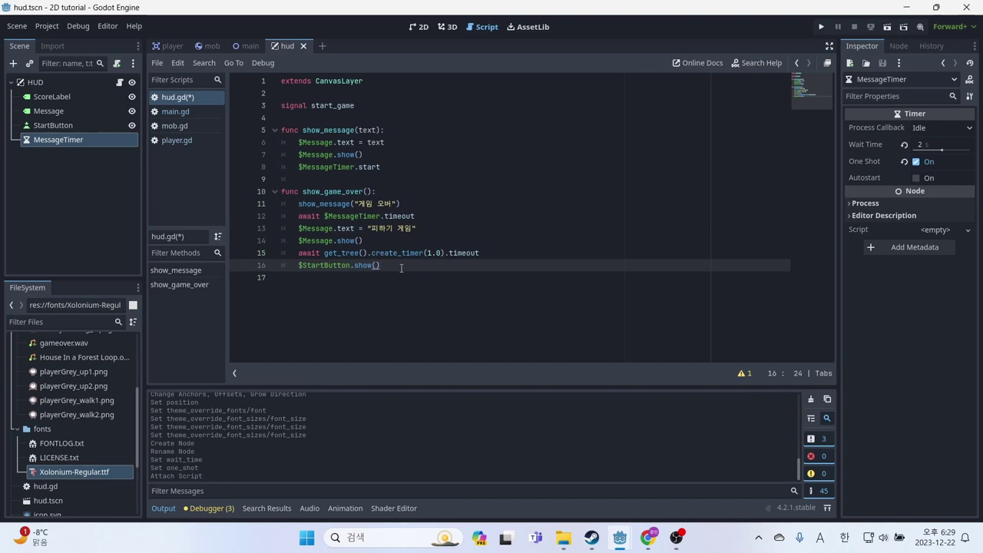
key(Return)
key(Return)
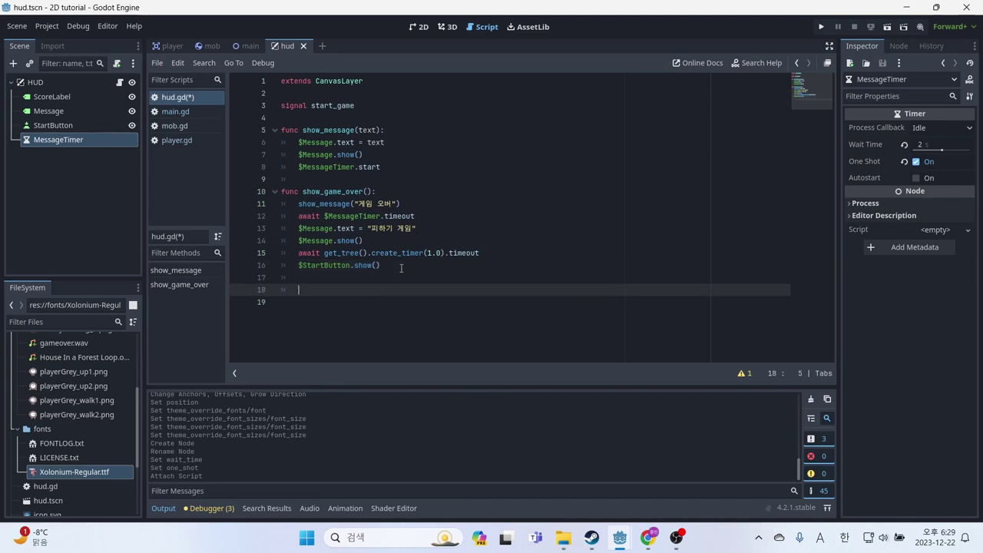
- Write func update_score(score): with $ScoreLabel.text = str(score), save, and review the score argument
key(BackSpace)
text(func)
text( update)
text(_sco)
text(re()
text(score)
text())
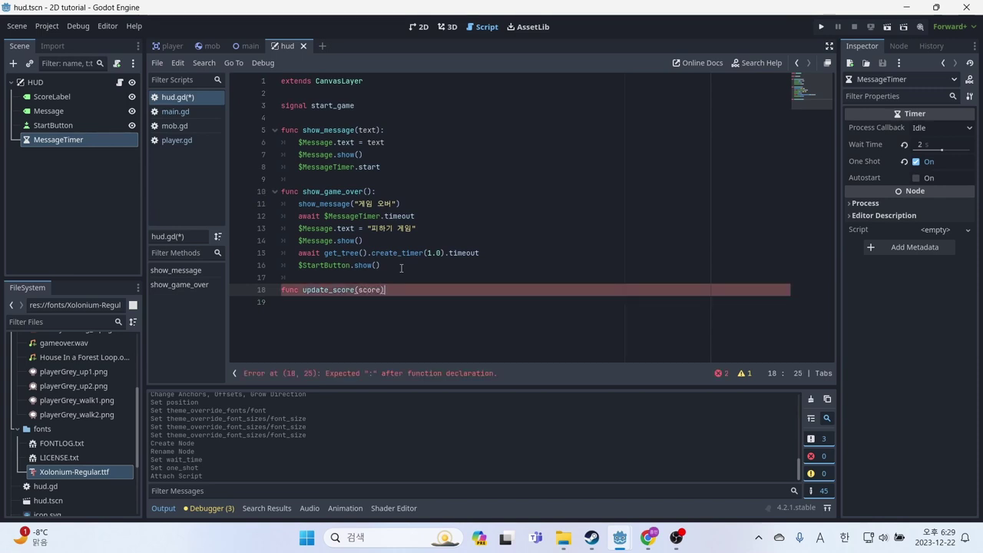
text(:)
key(Return)
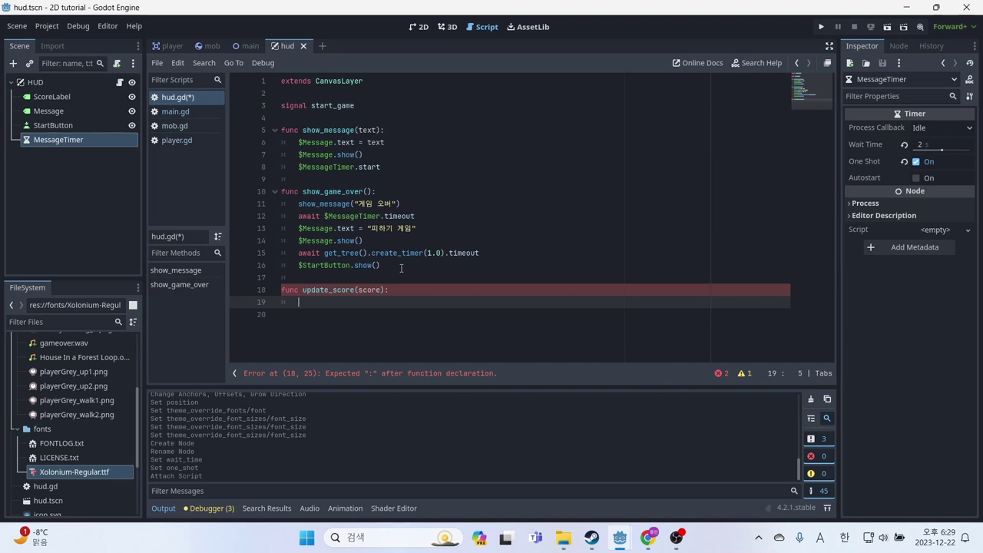
text($)
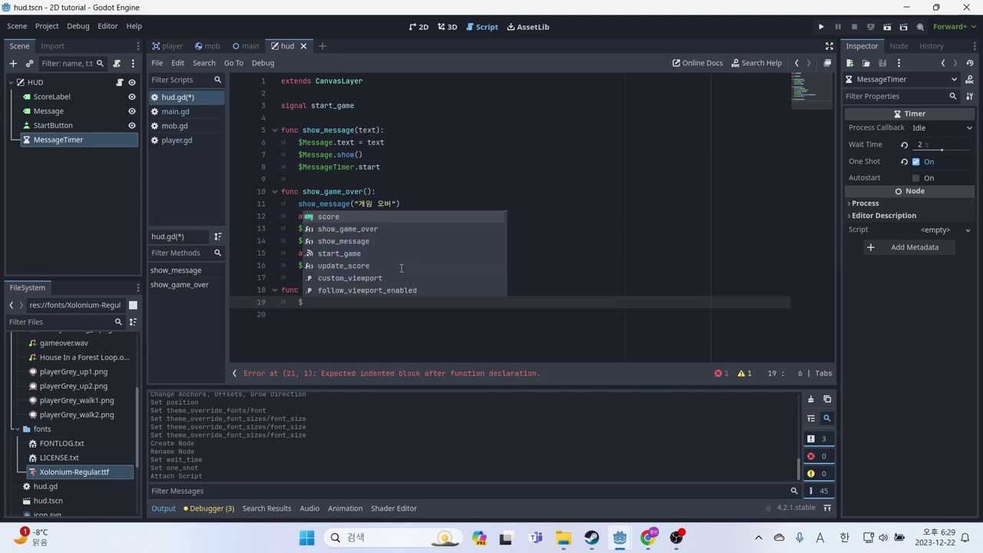
text(ScoreLab)
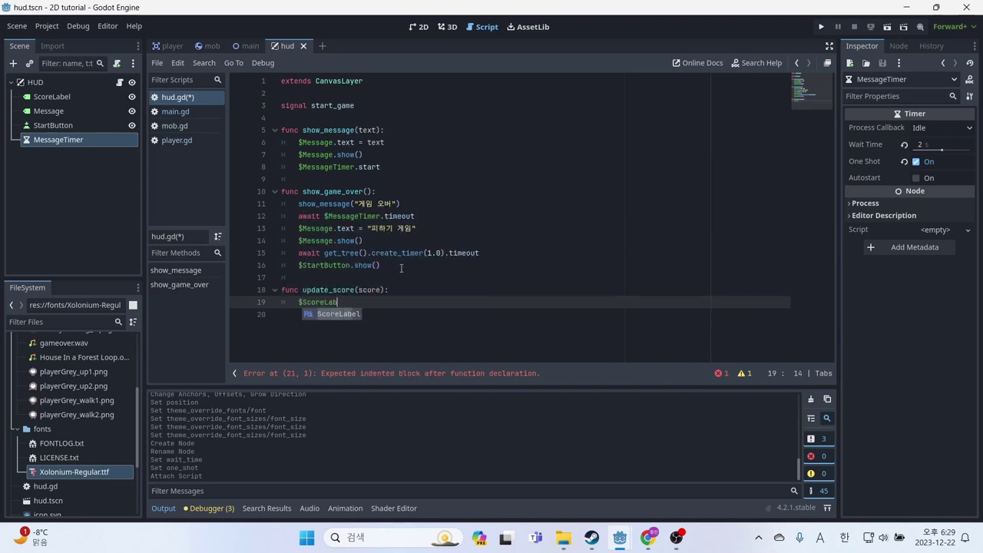
text(el.t)
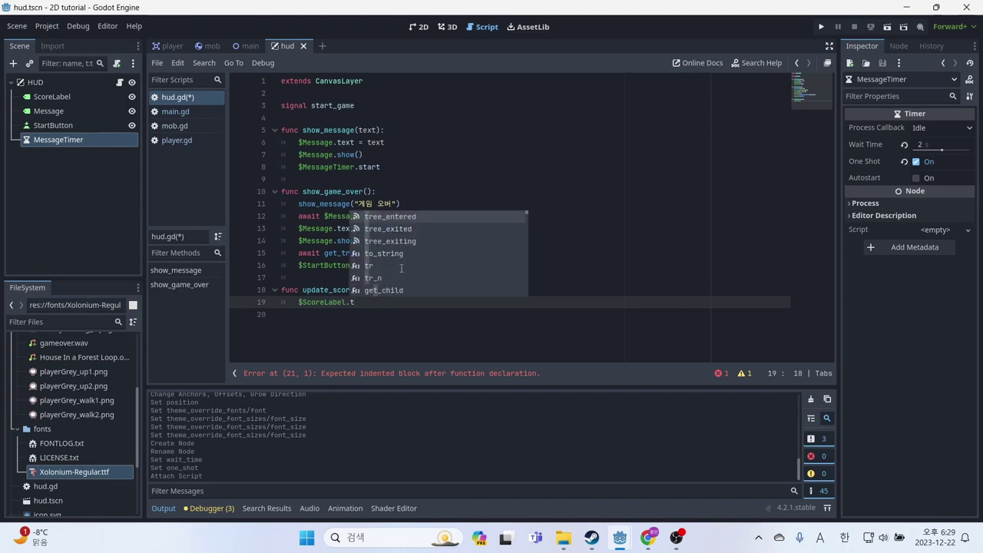
text(ext = st)
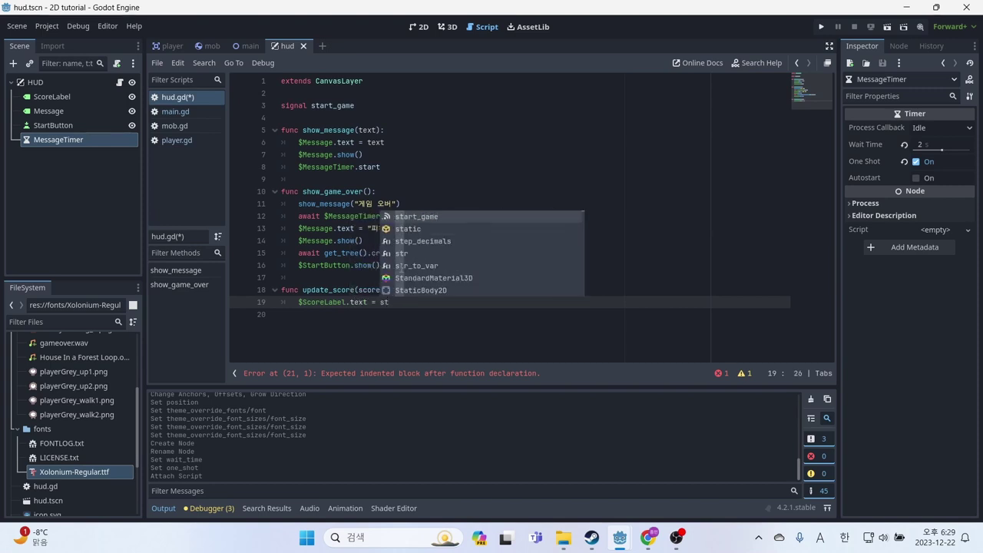
text(r(score)
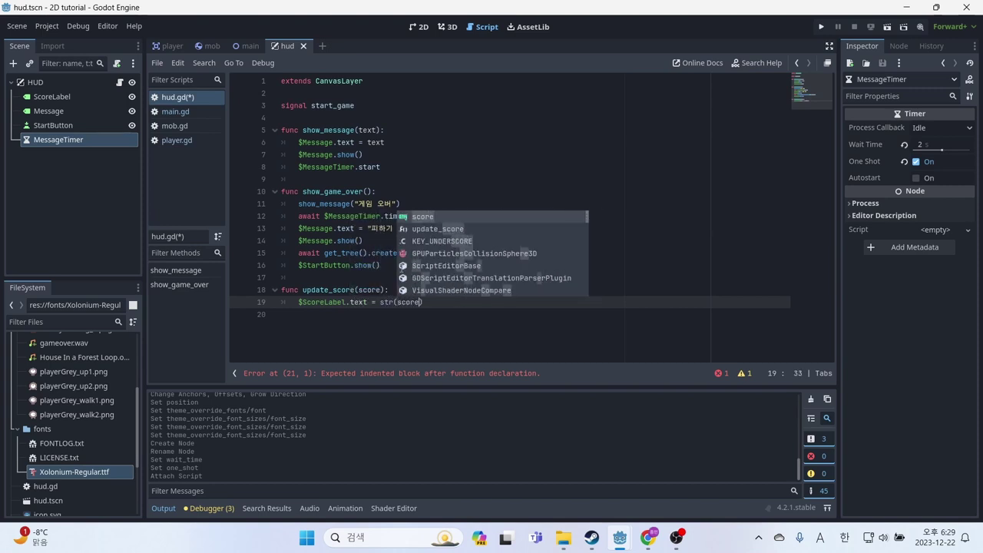
text())
key(ctrl+s)
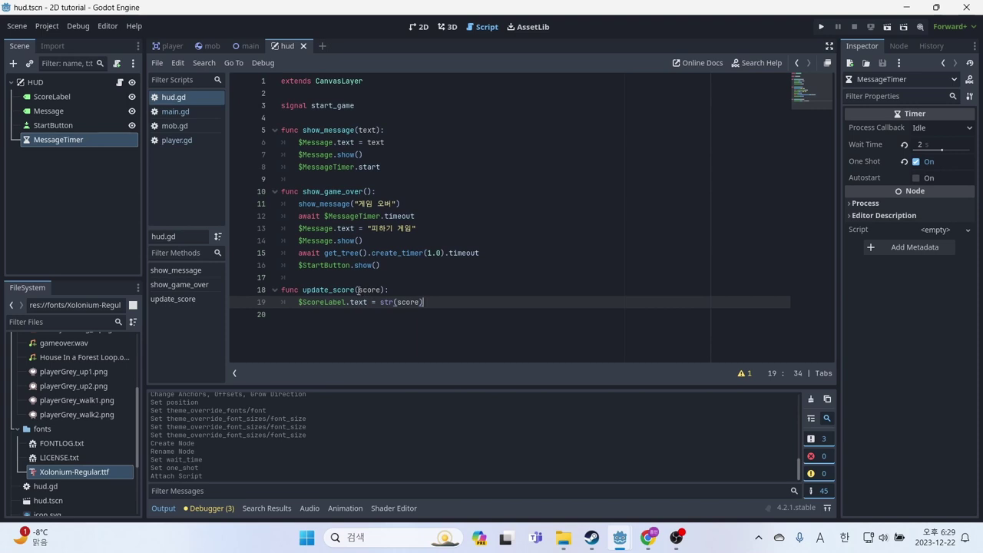
double_click(383, 290)
drag(441, 302, 315, 302)
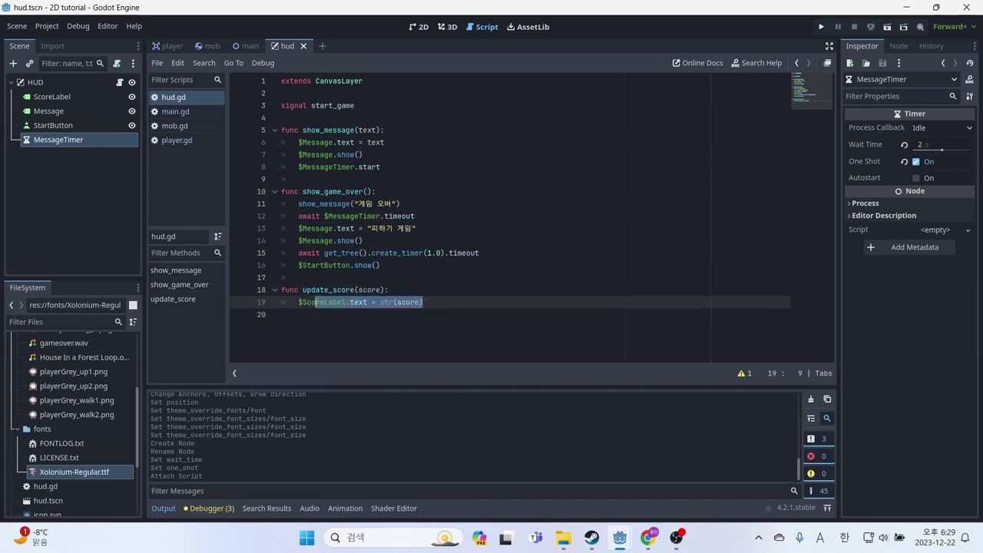
key(Up)
key(End)
- Connect StartButton's pressed() signal to HUD, creating _on_start_button_pressed(), and tidy blank lines
click(467, 302)
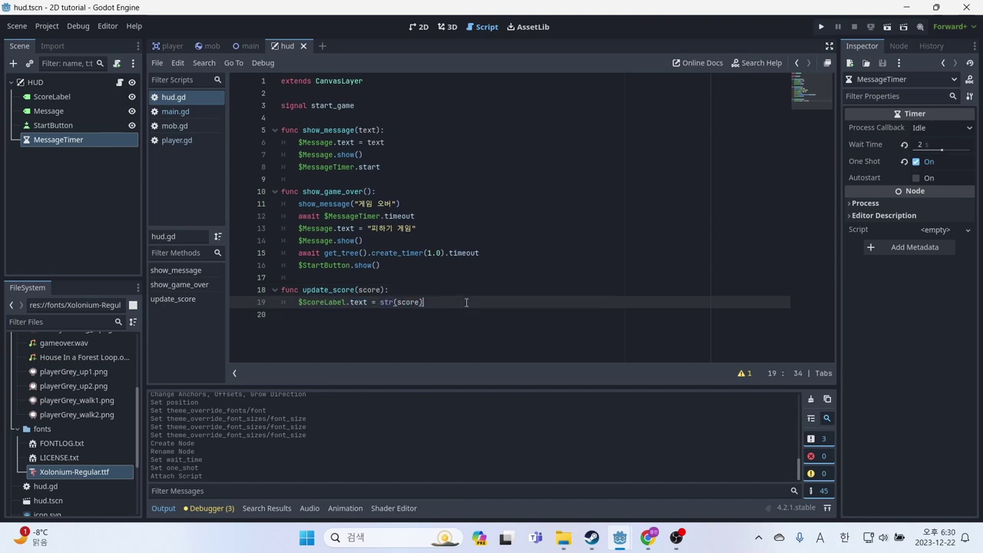
key(Return)
key(Return)
key(BackSpace)
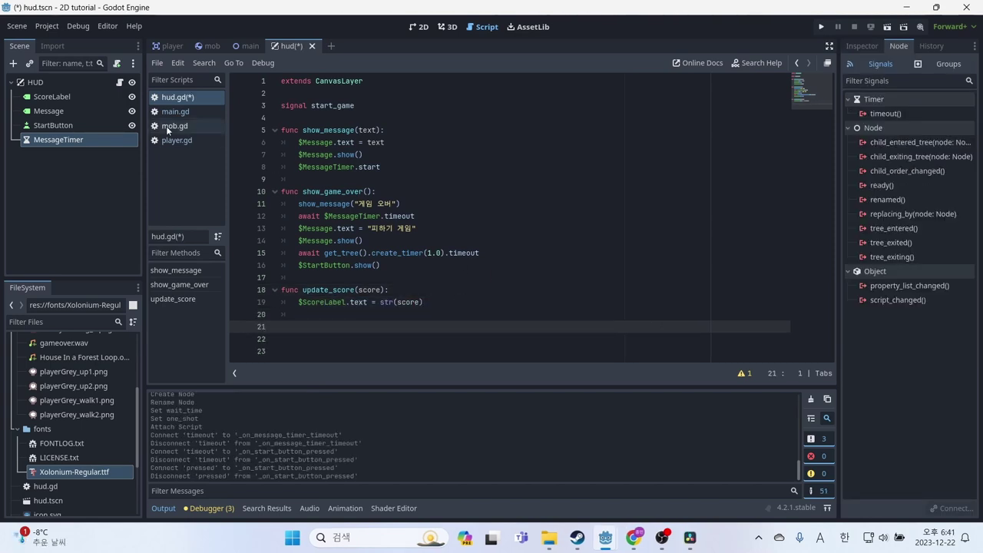
click(115, 126)
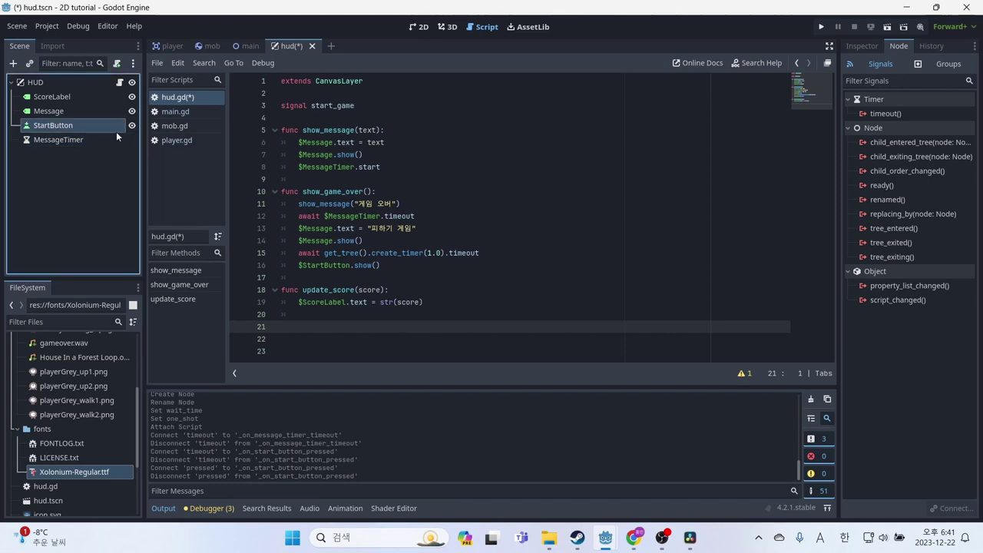
click(864, 45)
click(897, 45)
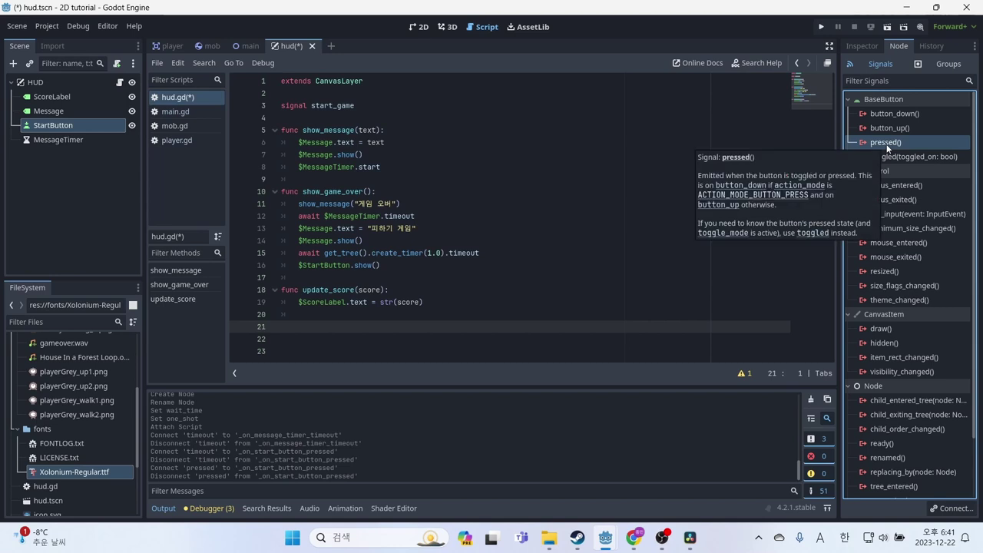
double_click(887, 144)
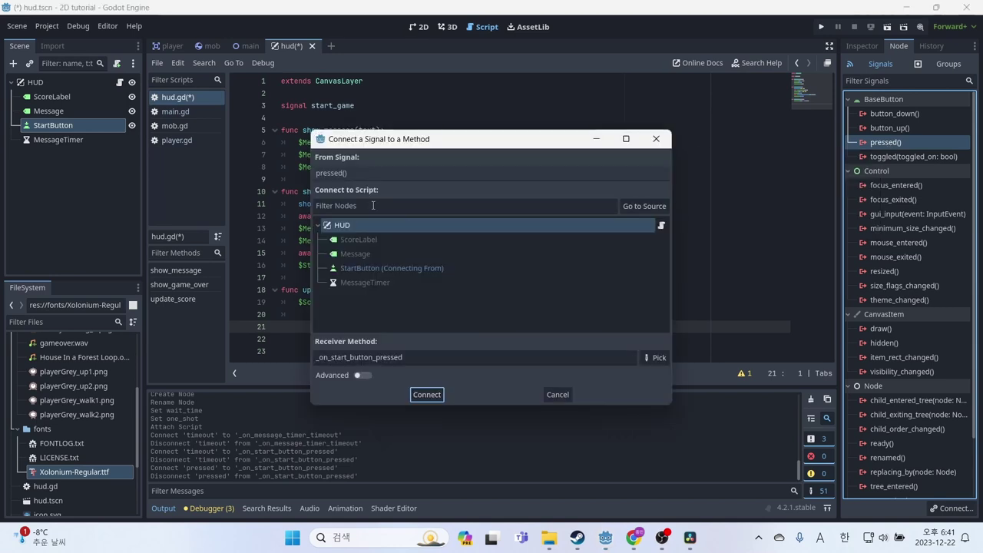
click(427, 394)
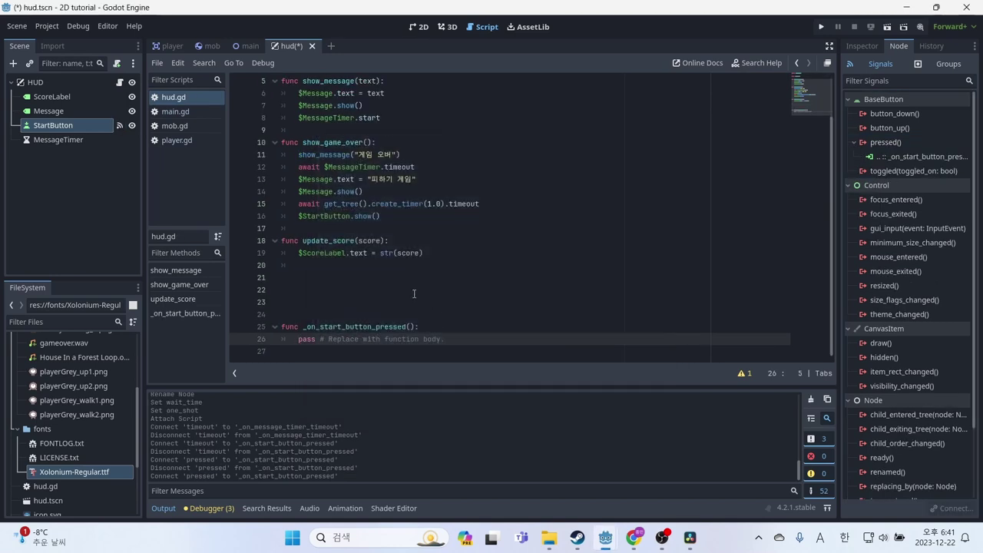
click(410, 315)
key(BackSpace)
key(BackSpace)
key(BackSpace)
key(BackSpace)
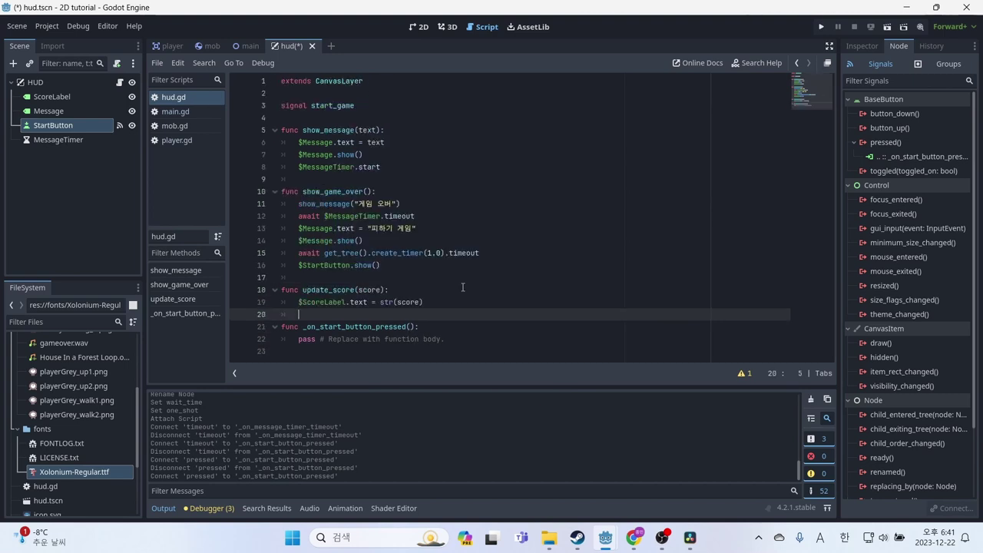
- Replace the handler's pass with $StartButton.hide() and start_game.emit(), then save
click(466, 336)
drag(473, 337, 303, 339)
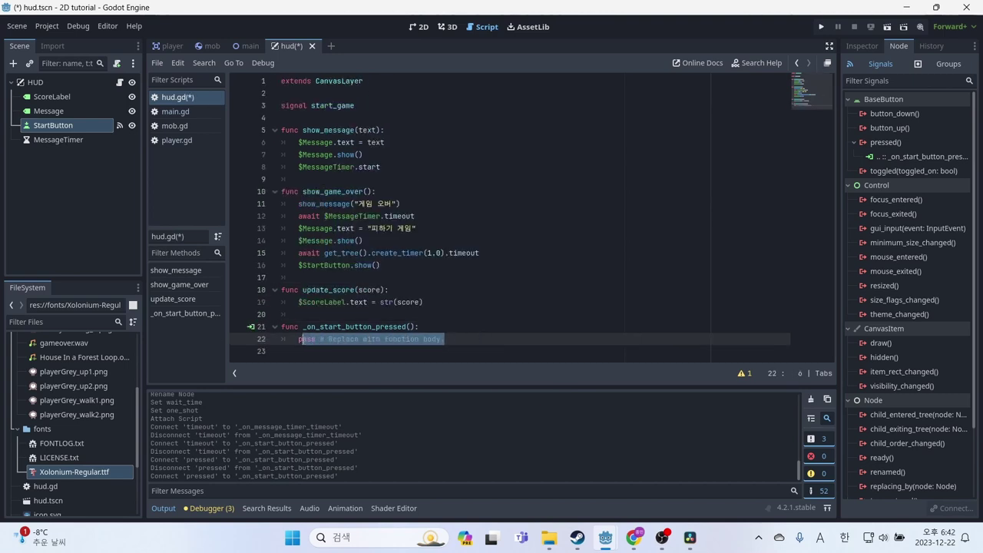
key(BackSpace)
key(BackSpace)
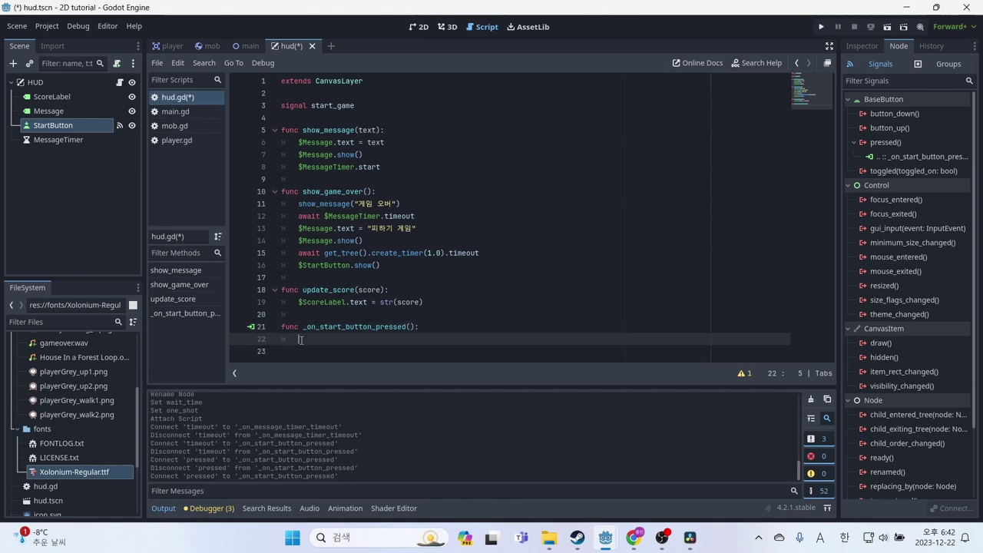
text($Start)
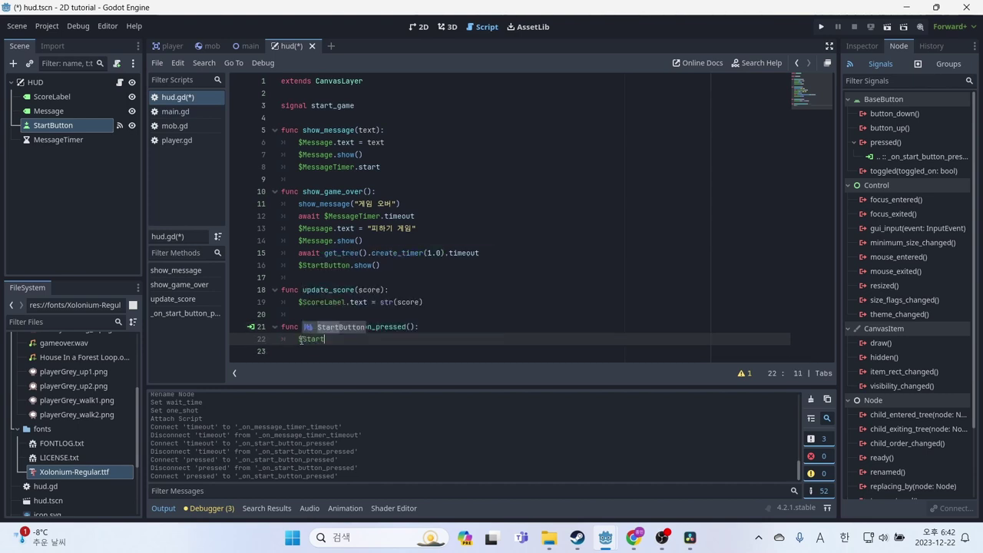
text(Button)
text(.)
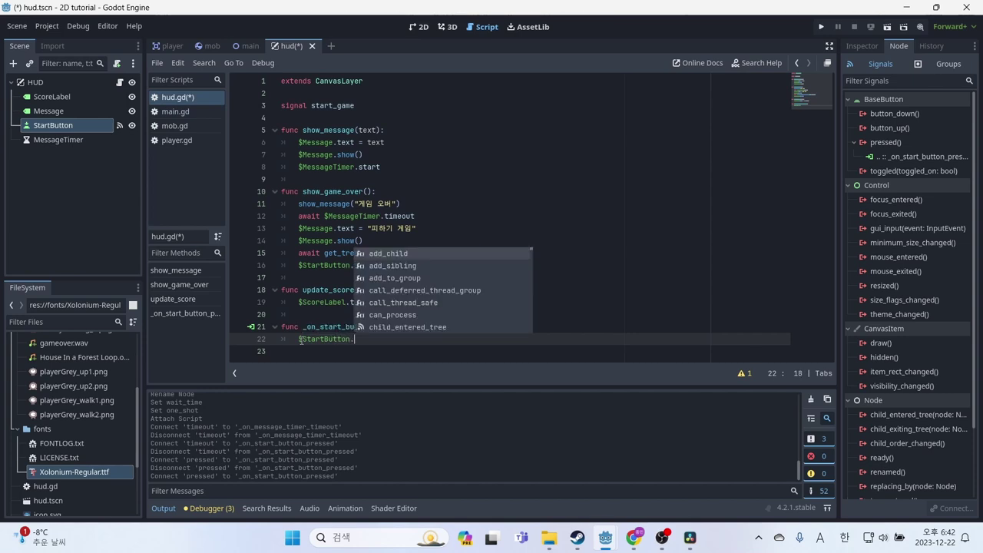
text(hide())
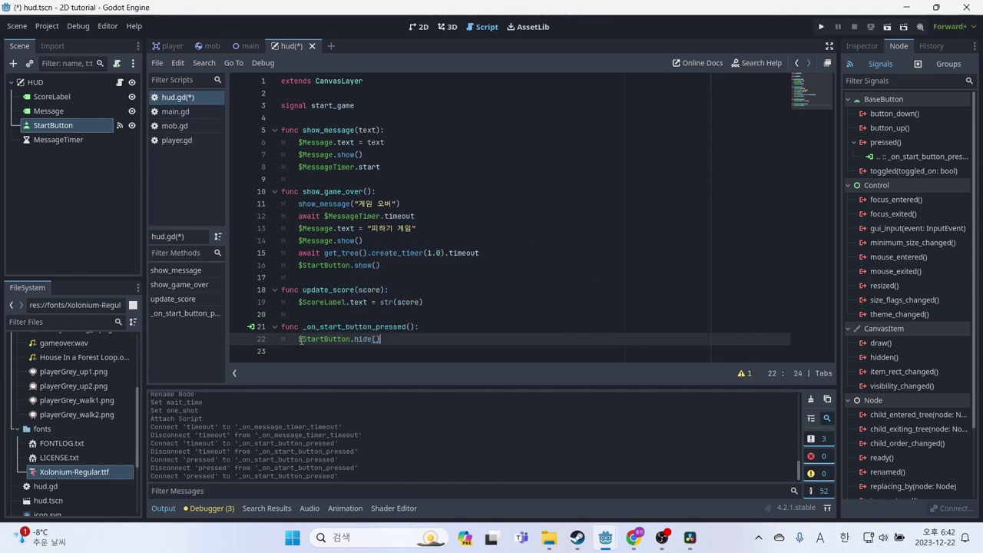
key(Return)
text(star)
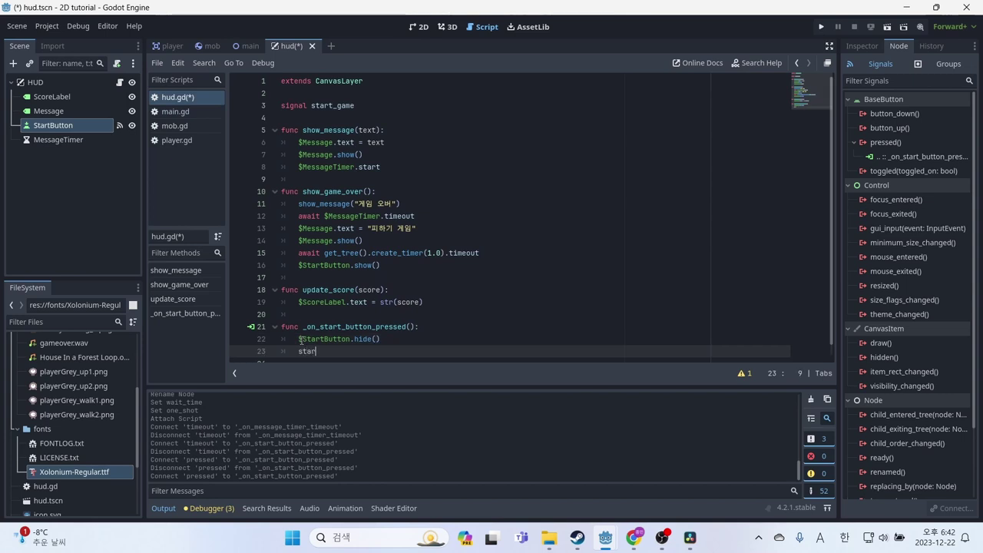
text(t_ga)
key(Return)
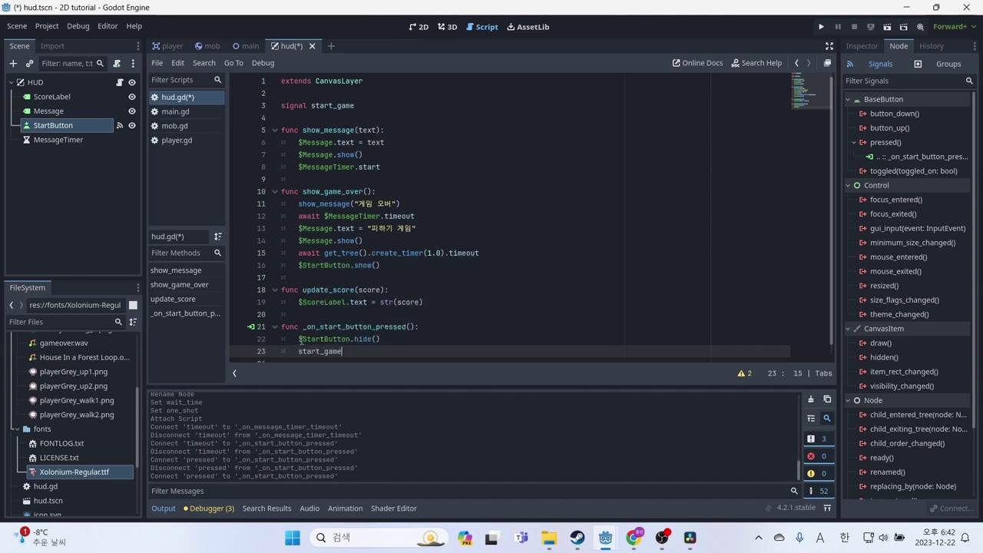
key(Return)
text(.emit())
key(ctrl+s)
- Check the start_game signal declaration, then add and clear a func line below the handler
click(304, 327)
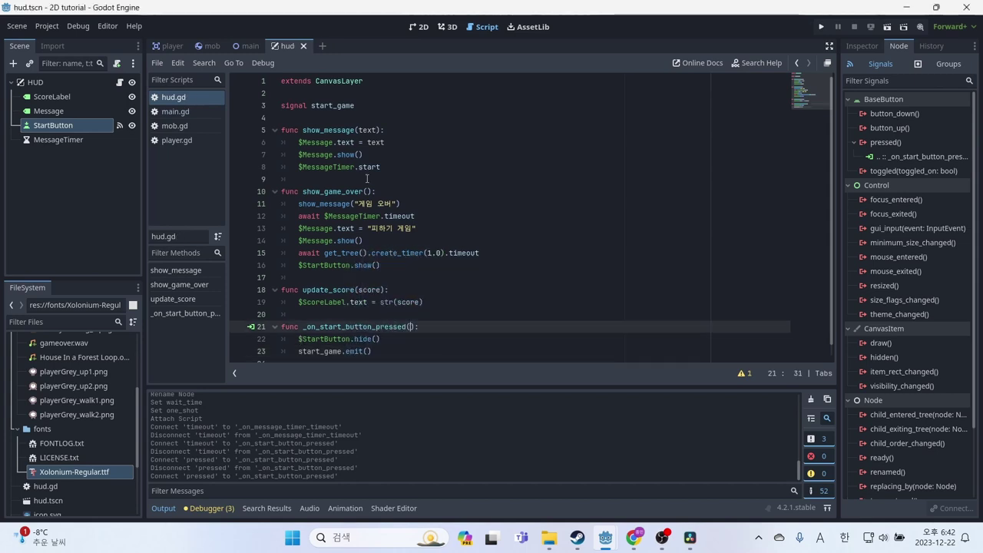
click(344, 105)
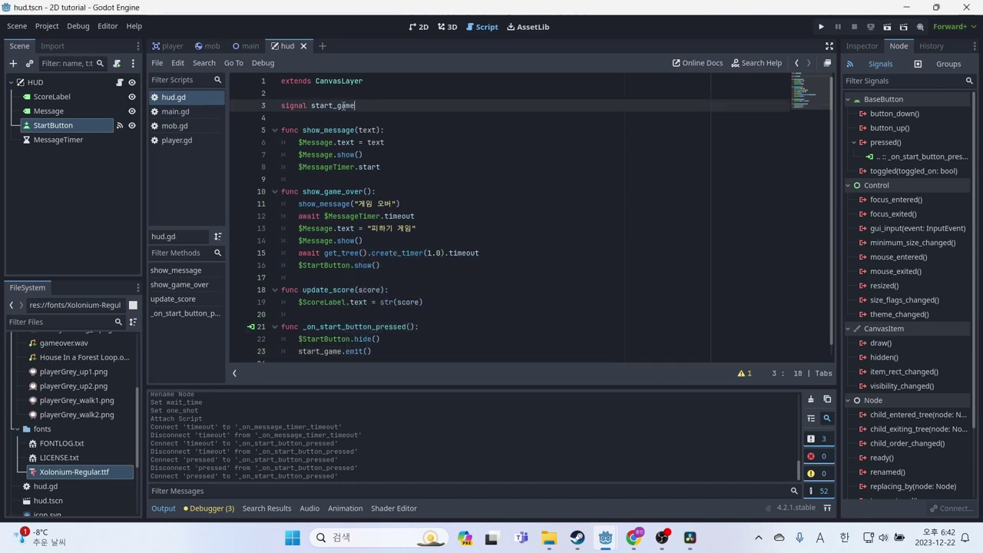
click(396, 346)
key(Return)
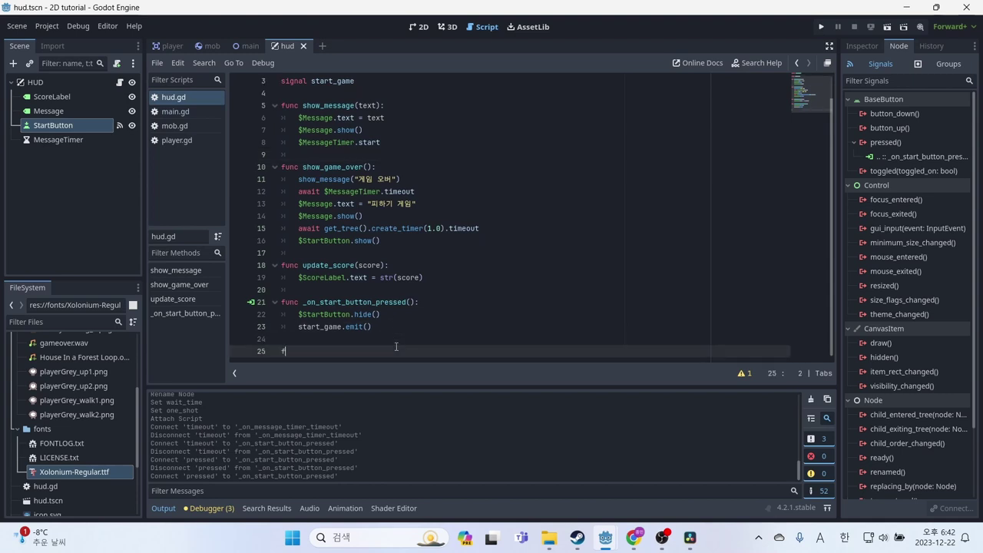
text(func)
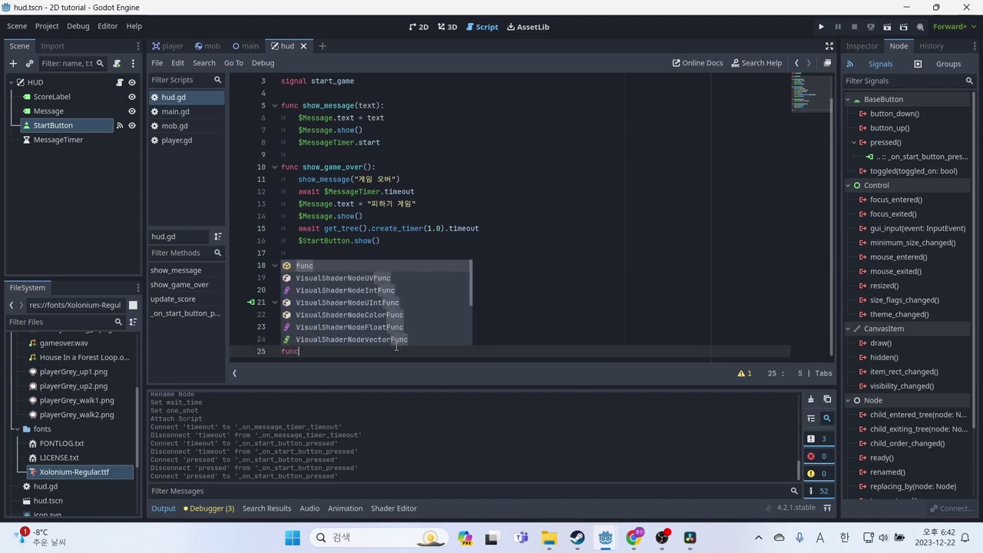
key(Return)
key(BackSpace)
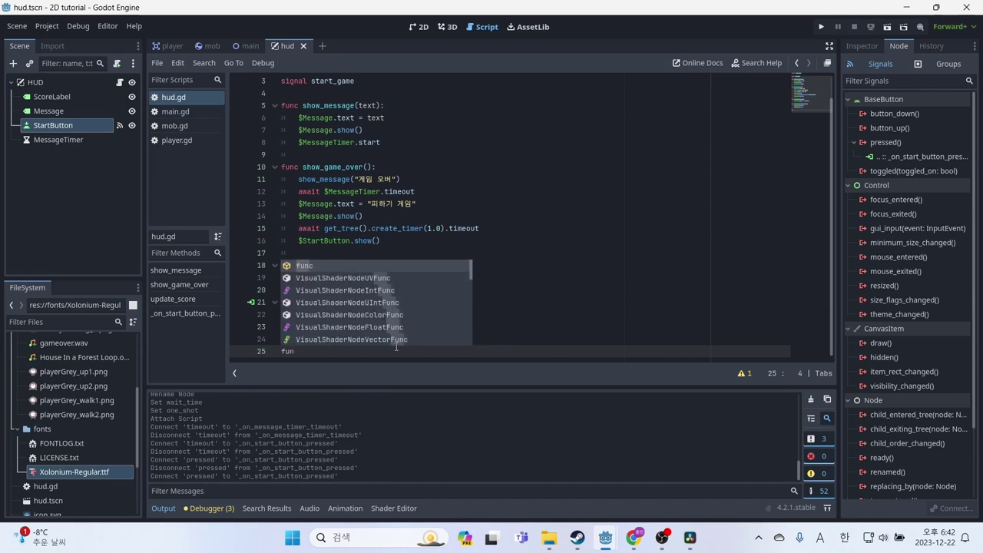
key(BackSpace)
key(BackSpace)
key(BackSpace)
key(BackSpace)
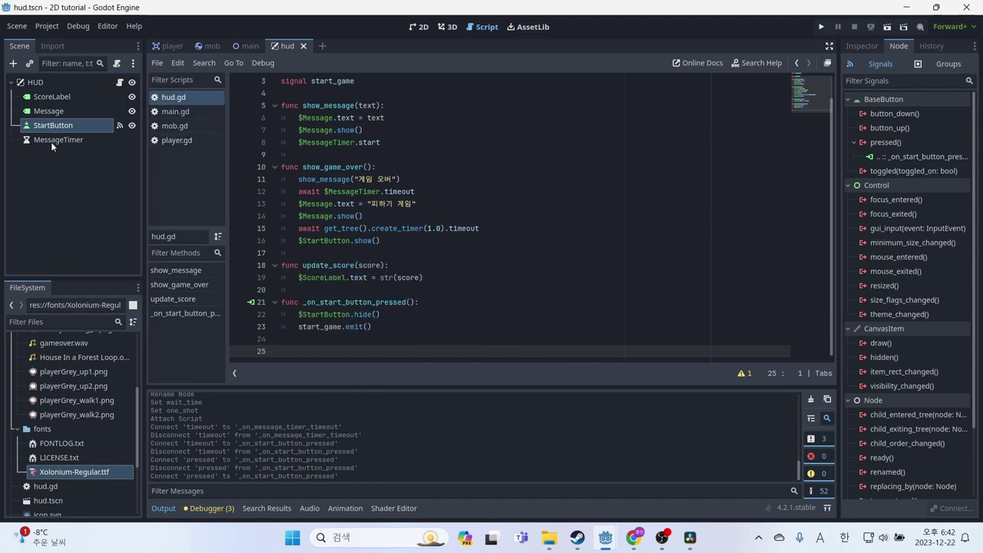
- Connect MessageTimer's timeout() signal to hud.gd, creating _on_message_timer_timeout()
click(48, 140)
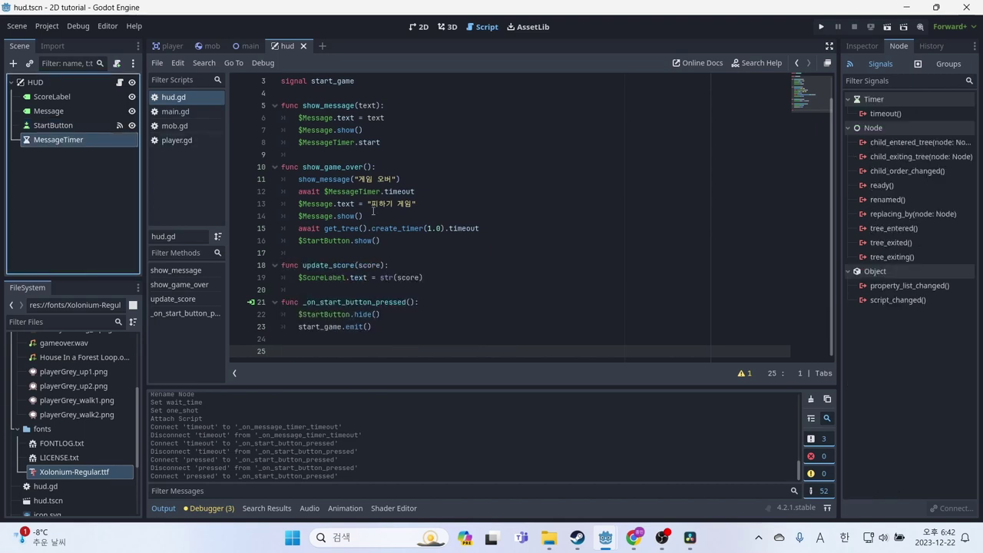
double_click(876, 115)
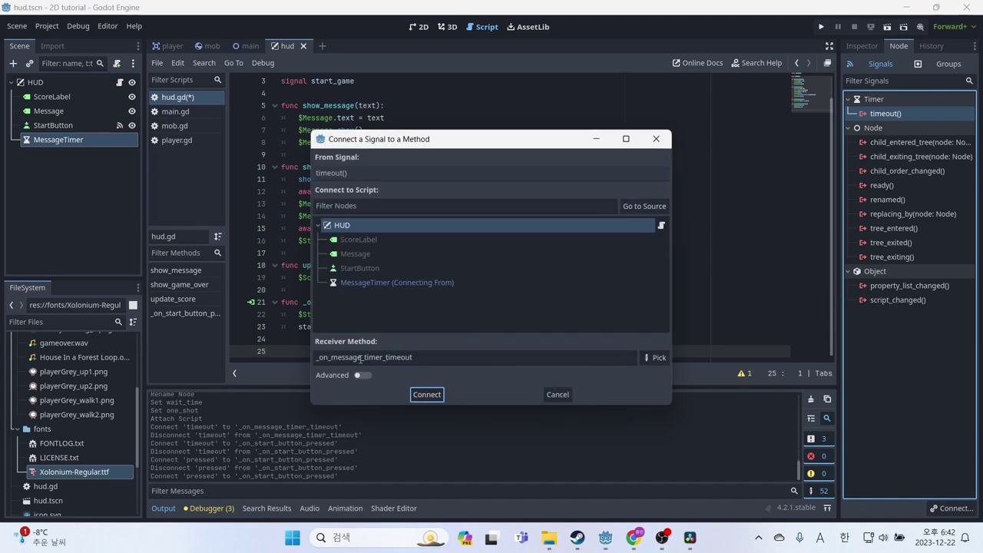
click(426, 394)
click(381, 316)
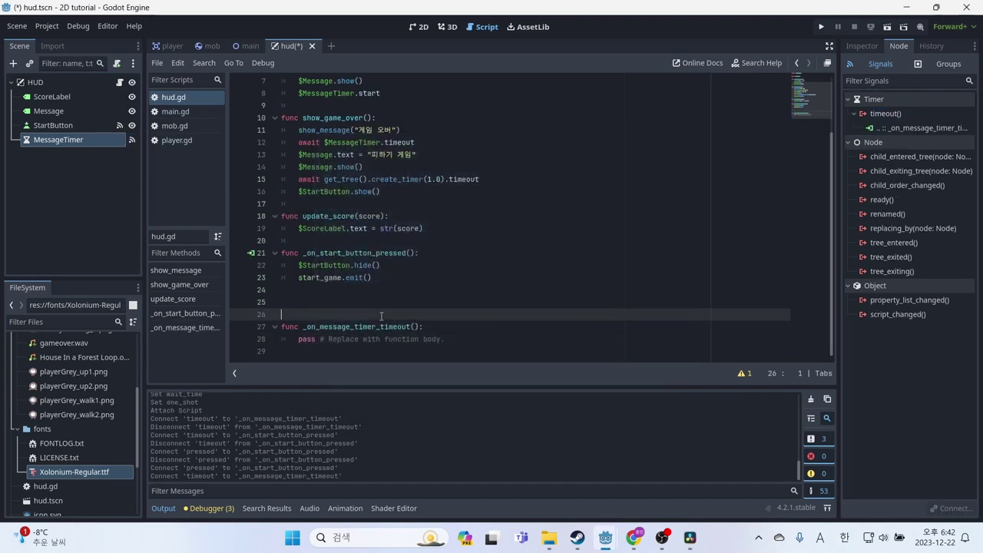
key(BackSpace)
key(BackSpace)
- Replace the timeout handler's pass with $Message.hide(), save, and review both signal handlers
click(470, 323)
drag(470, 316, 302, 317)
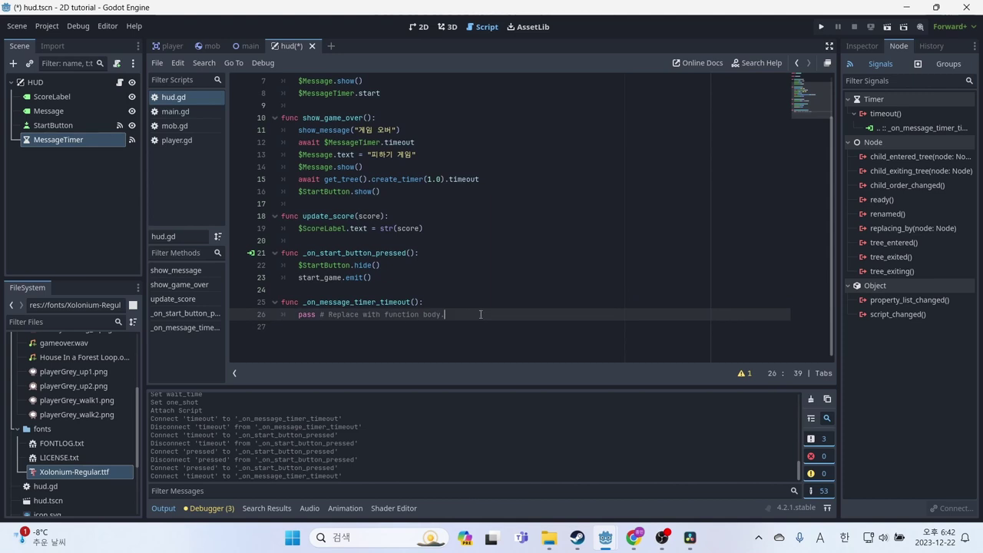
key(BackSpace)
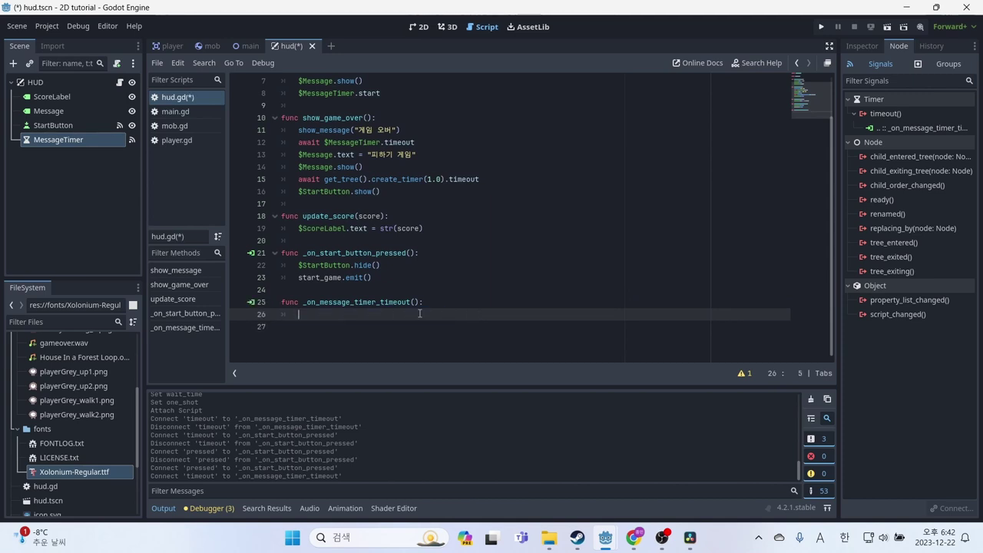
key(BackSpace)
key(BackSpace)
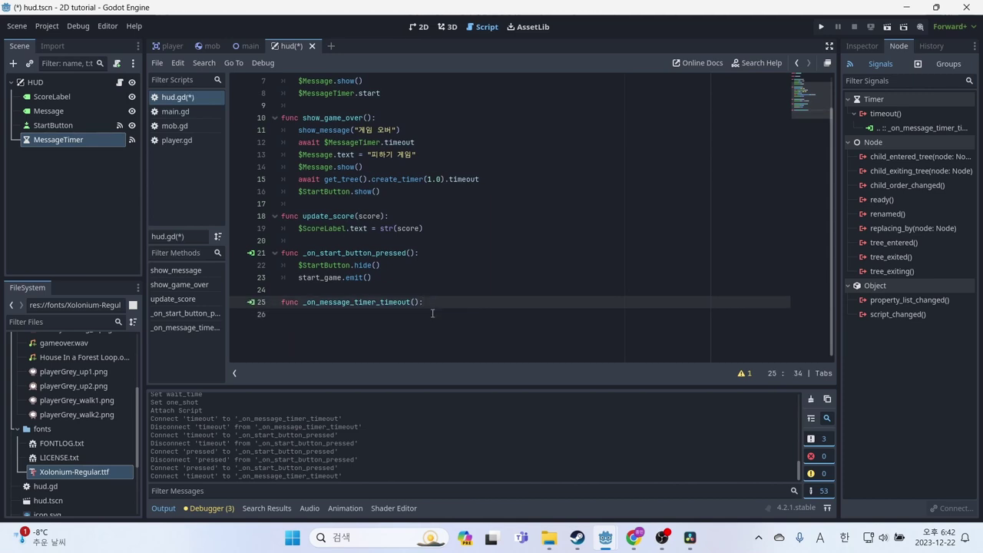
key(Return)
text($Me)
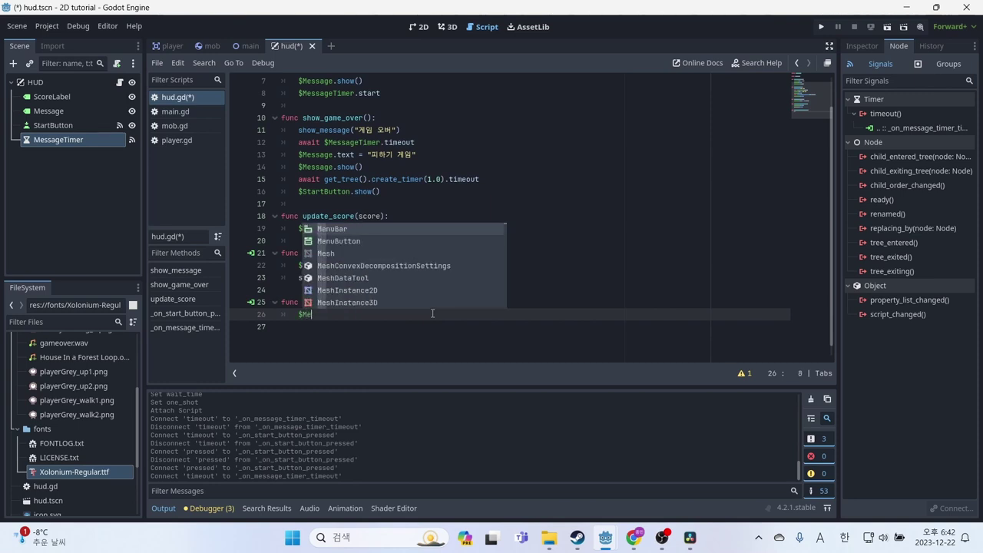
text(ssage)
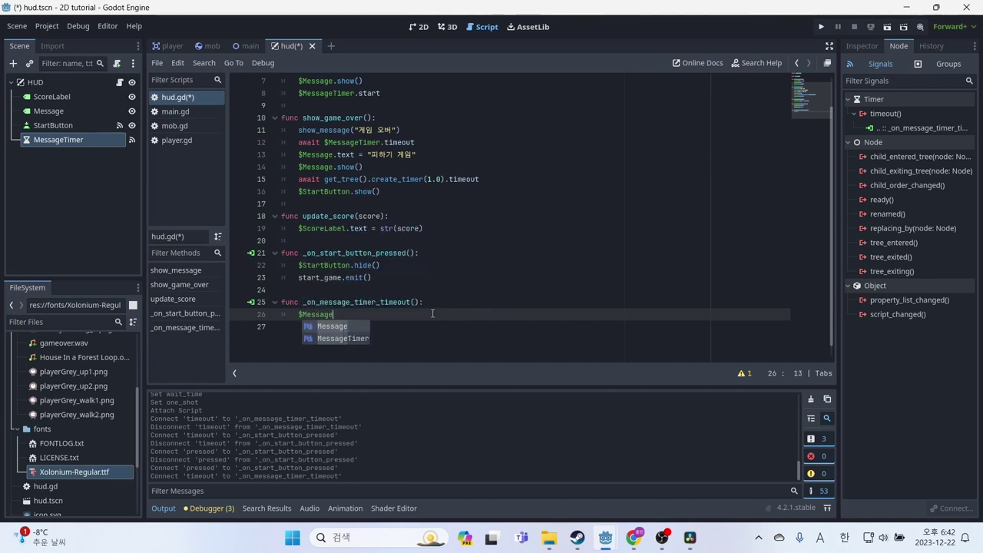
text(.hid)
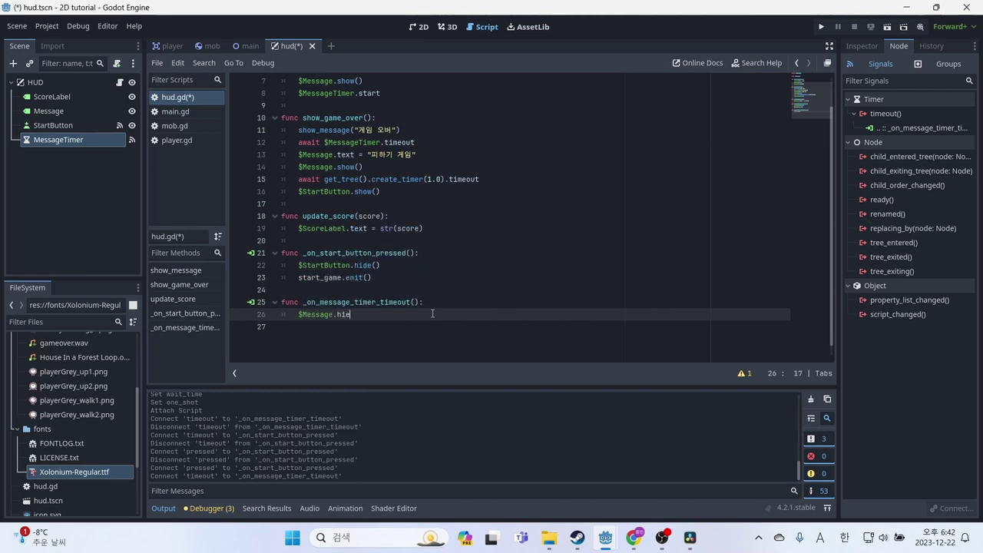
text(e())
key(ctrl+s)
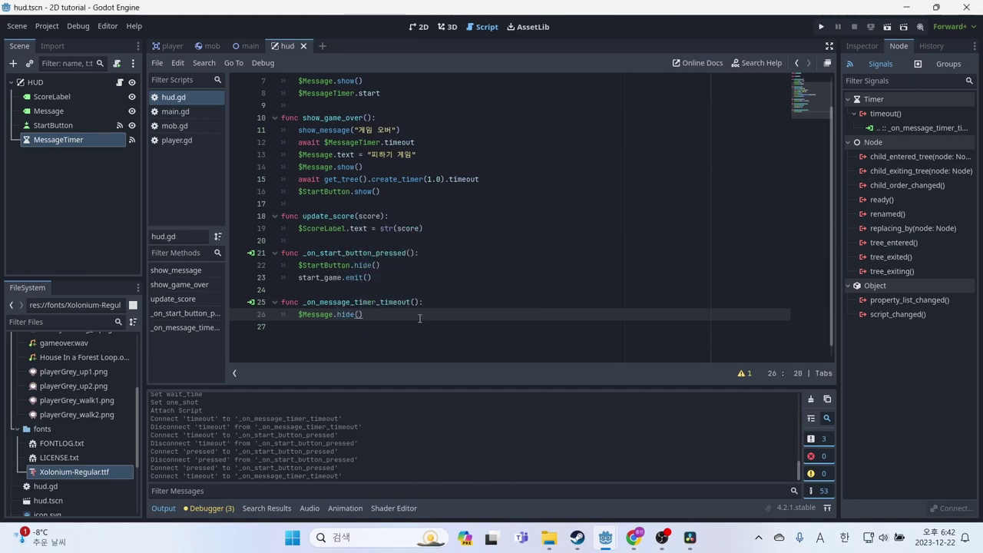
drag(420, 318, 344, 286)
drag(448, 315, 231, 239)
click(501, 315)
- Save hud.gd, switch to the main scene, and drop hud.tscn onto the Main node
click(466, 282)
scroll(466, 282, up, 2)
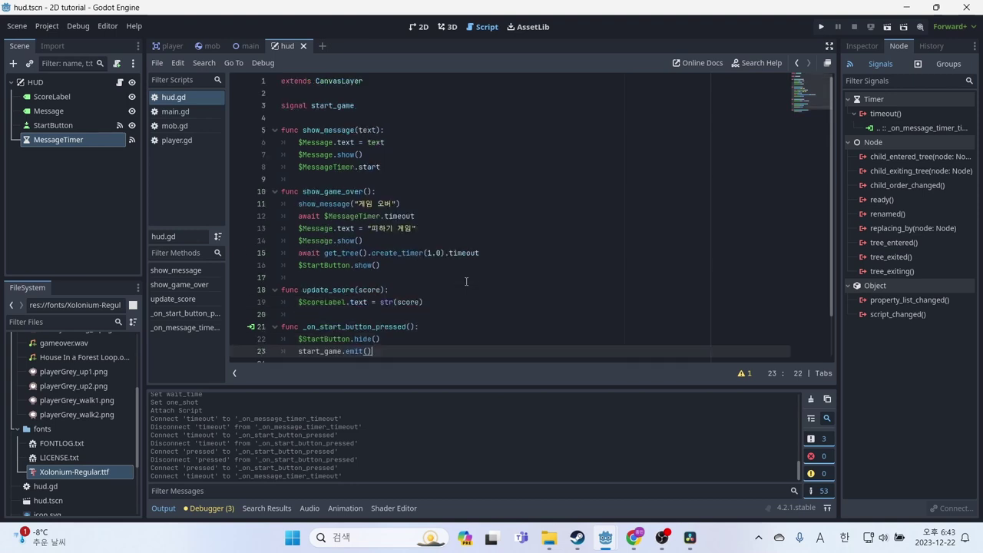
key(ctrl+s)
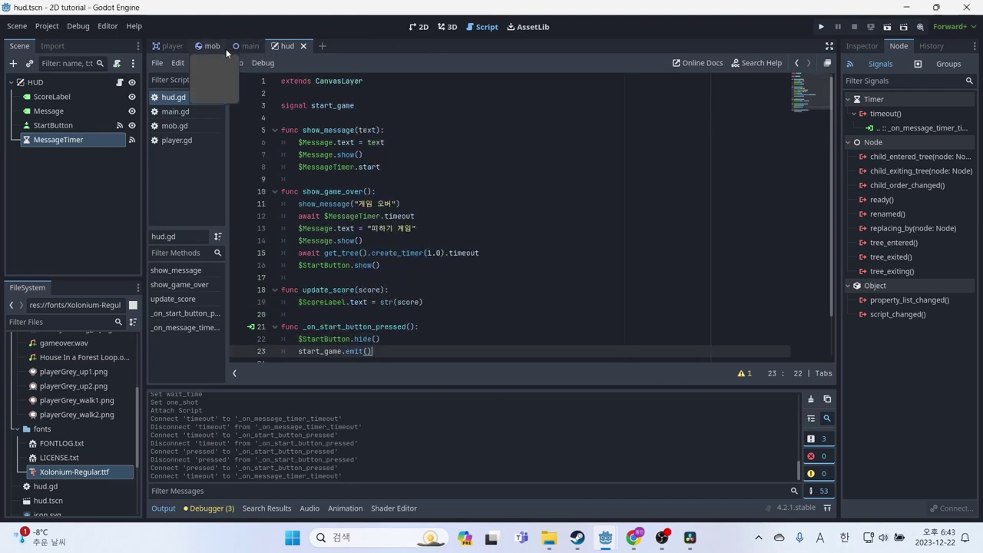
click(249, 47)
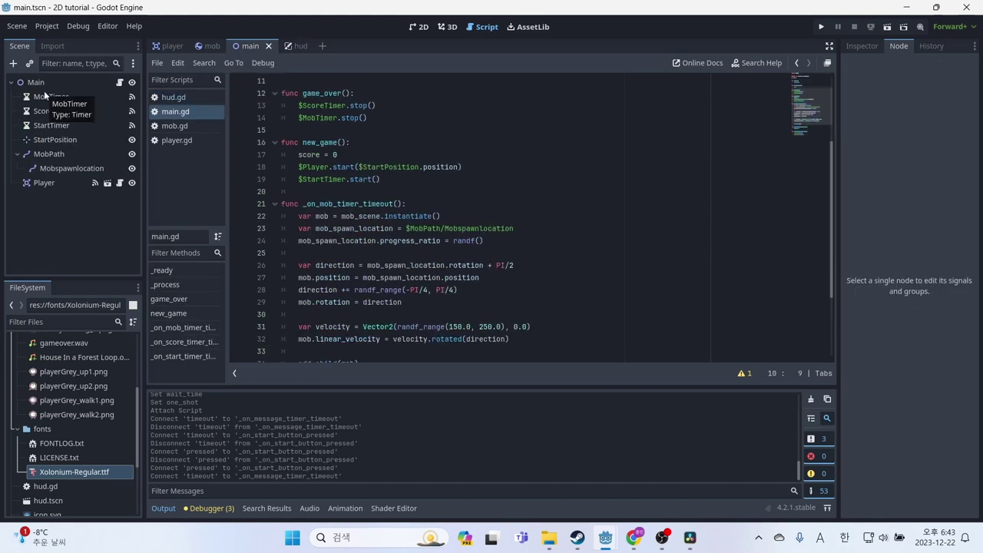
scroll(78, 380, down, 2)
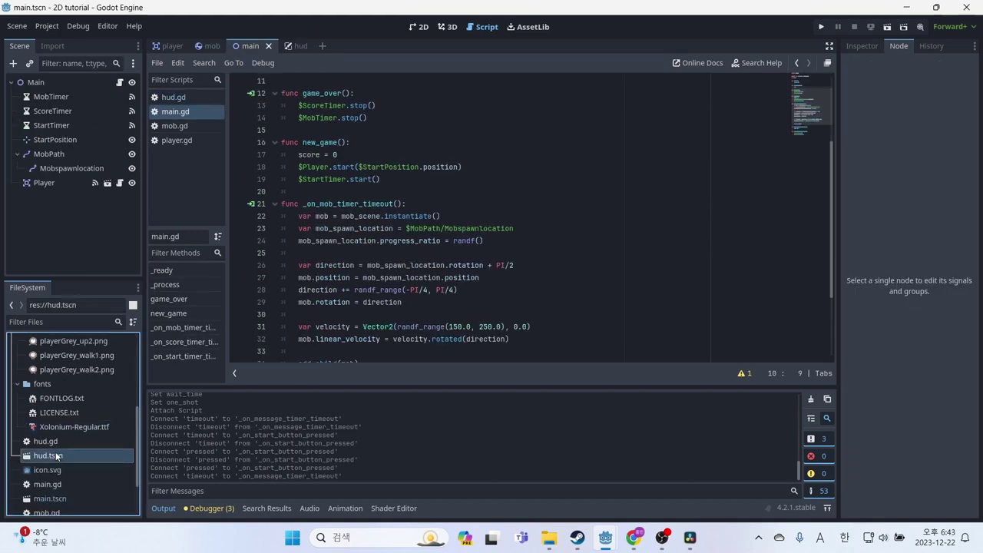
drag(47, 455, 31, 83)
click(58, 235)
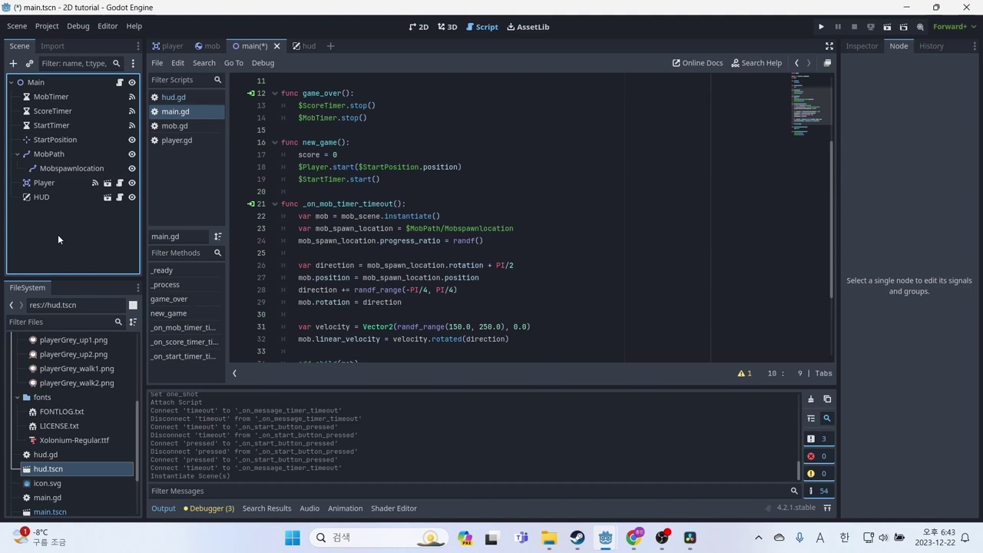
- Save the Main scene, then check the start_game signal declaration in hud.gd
click(346, 229)
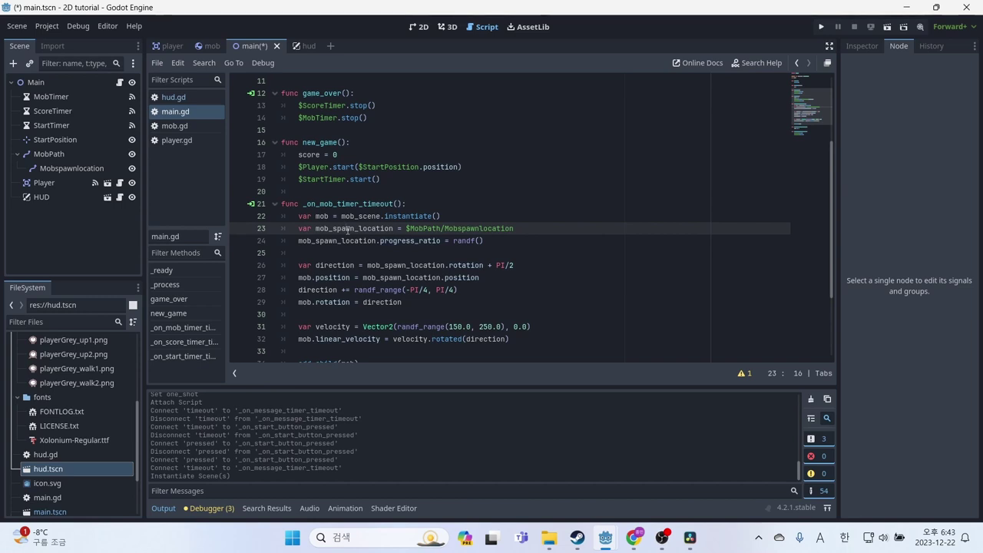
key(ctrl+s)
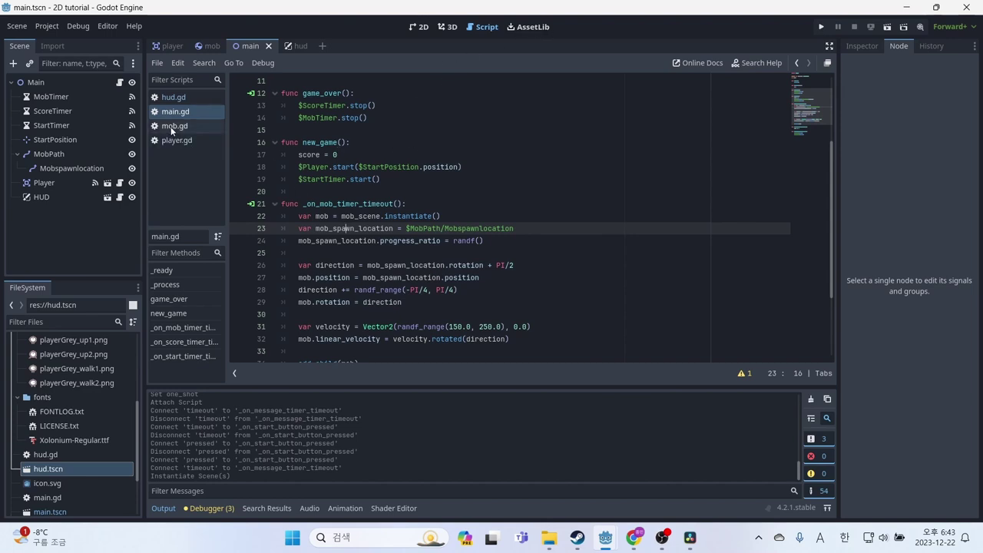
click(173, 97)
drag(367, 105, 278, 105)
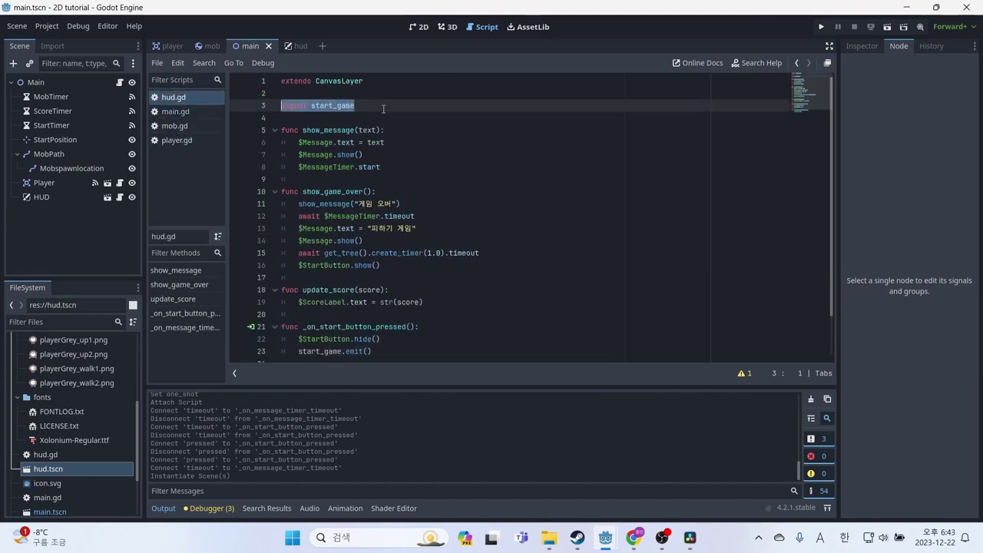
click(175, 112)
- Review the new_game function in main.gd and place the caret at its end
click(397, 142)
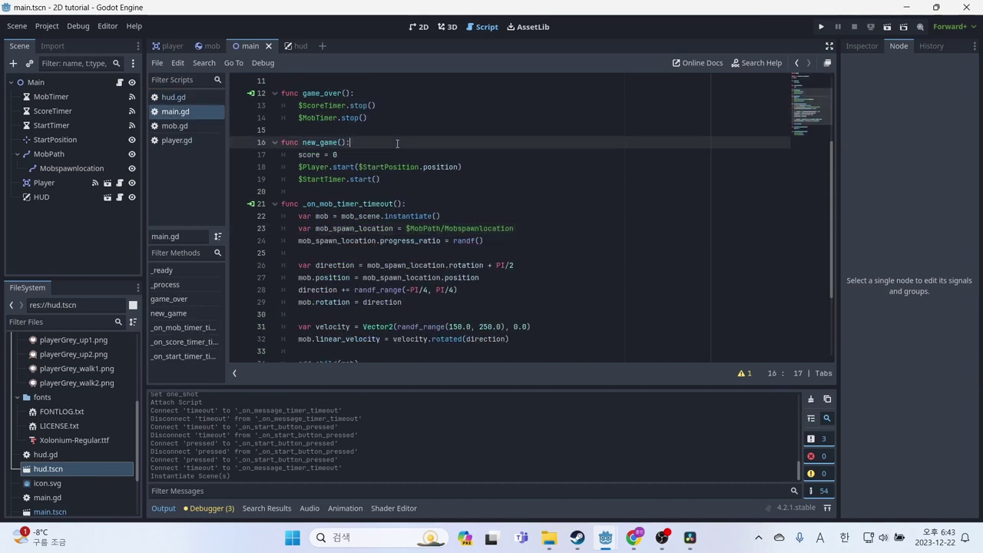
drag(409, 183, 272, 146)
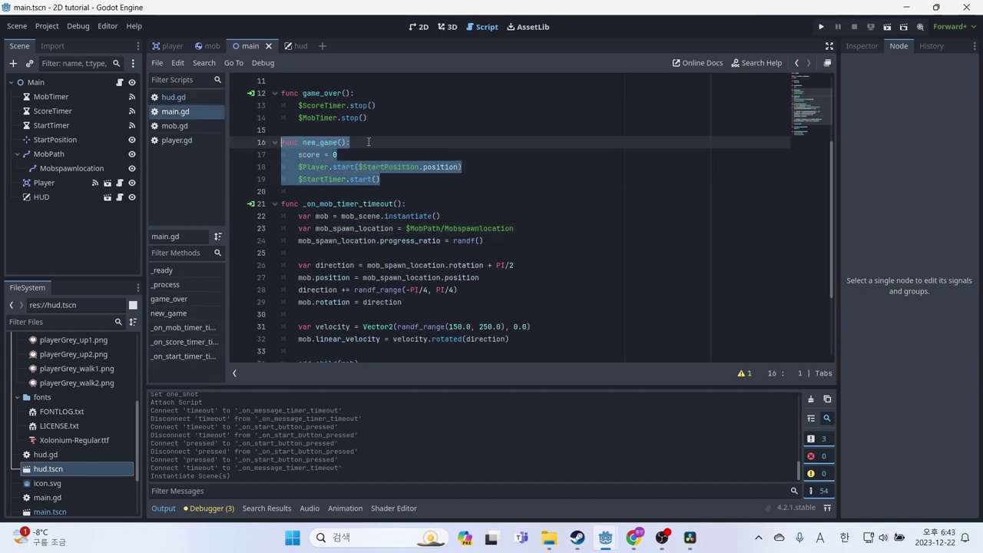
click(369, 142)
click(395, 181)
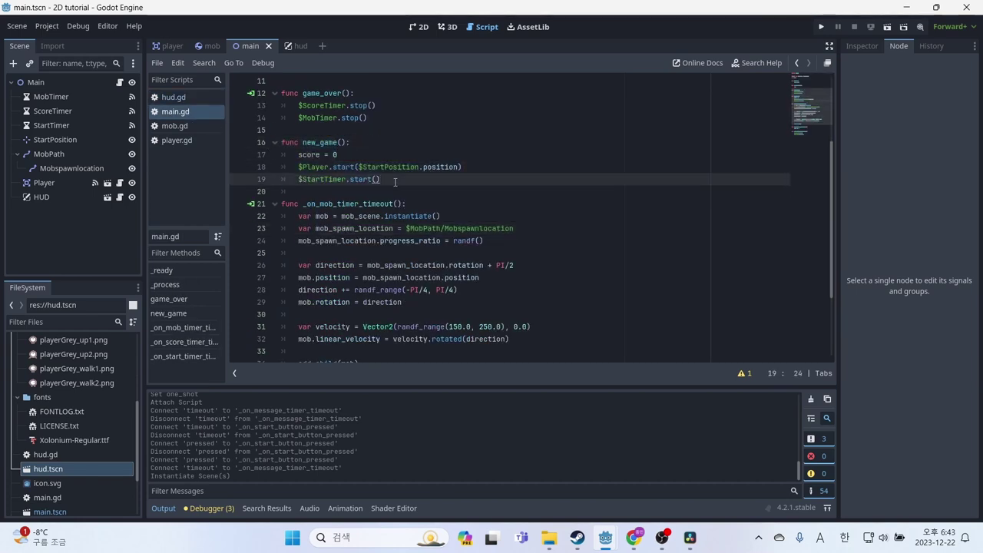
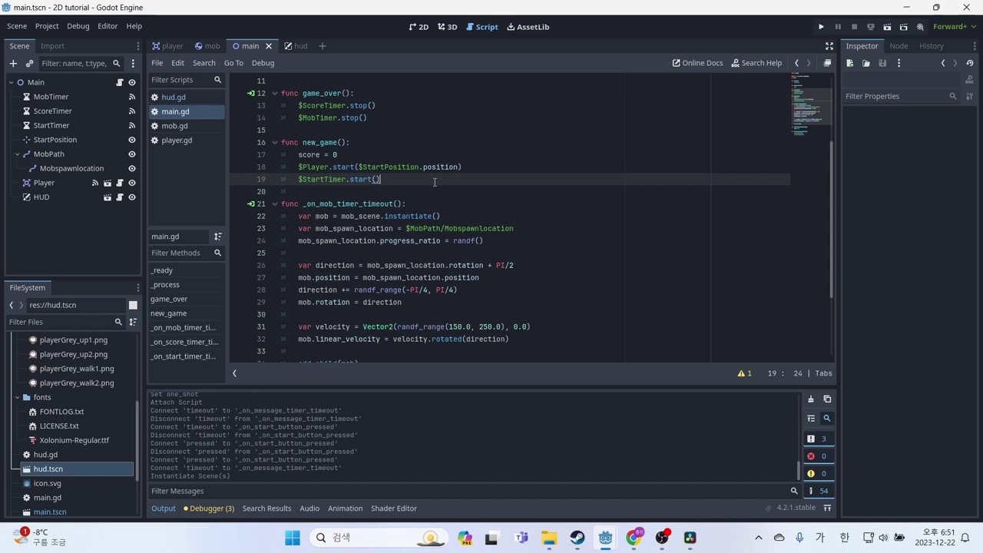
- Select the HUD node and connect its start_game() signal to the existing new_game() method
click(44, 199)
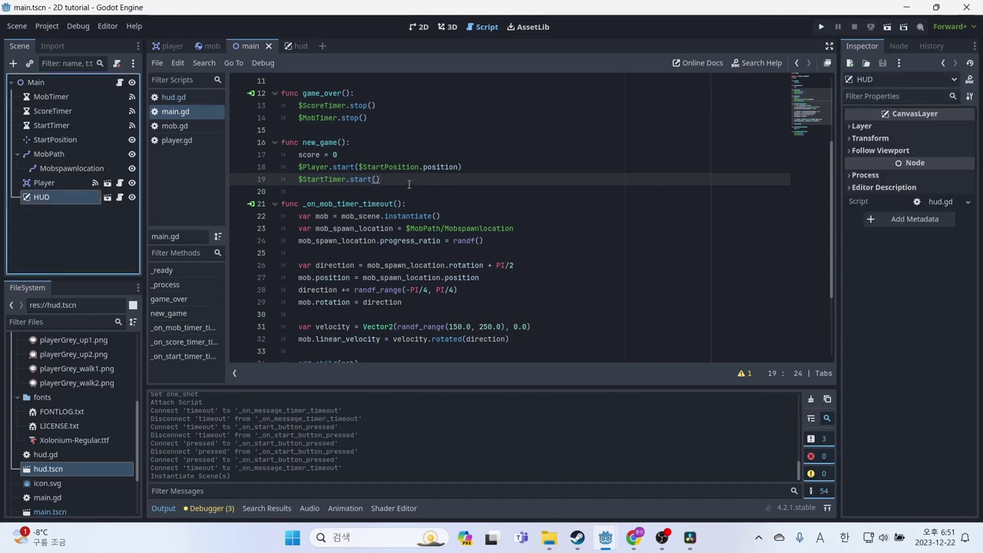
click(895, 46)
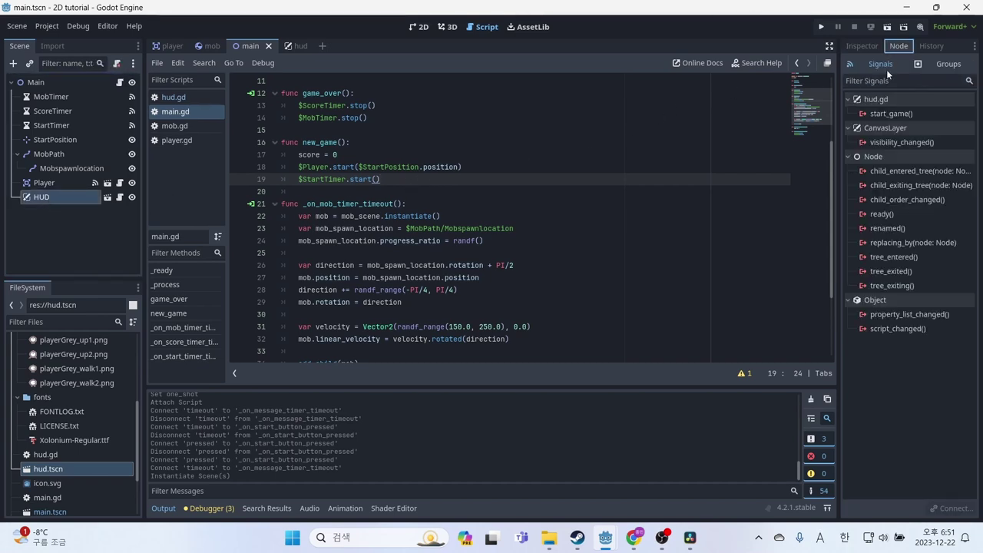
click(897, 115)
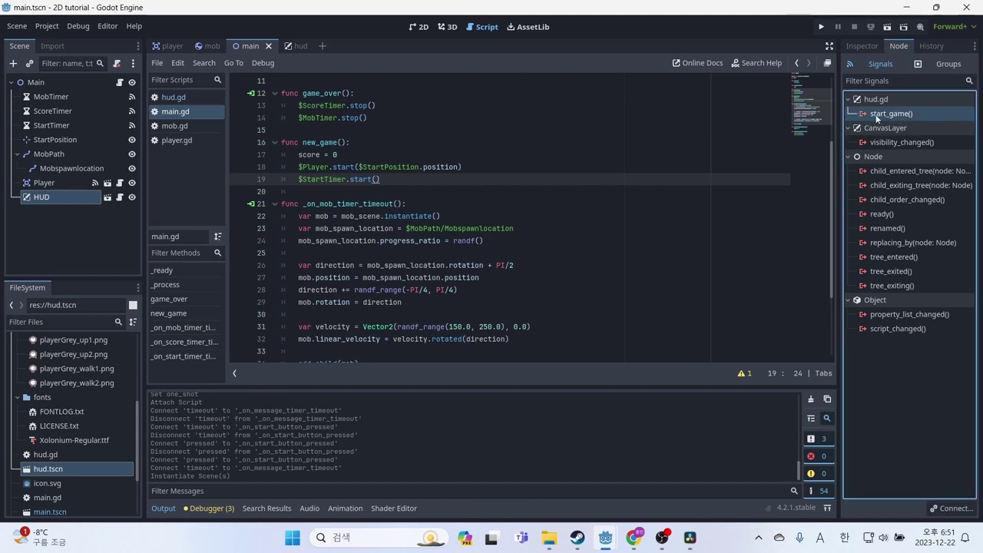
double_click(897, 115)
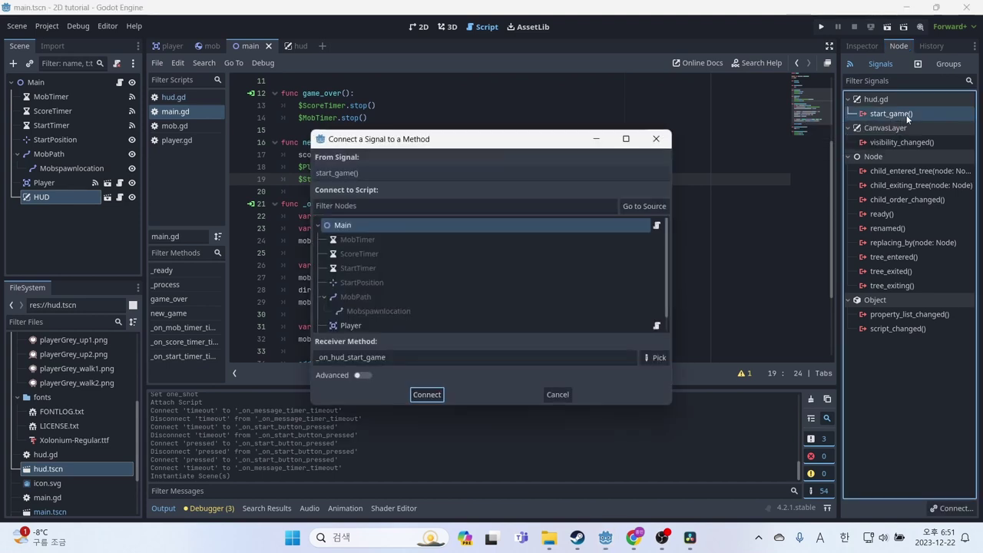
click(388, 357)
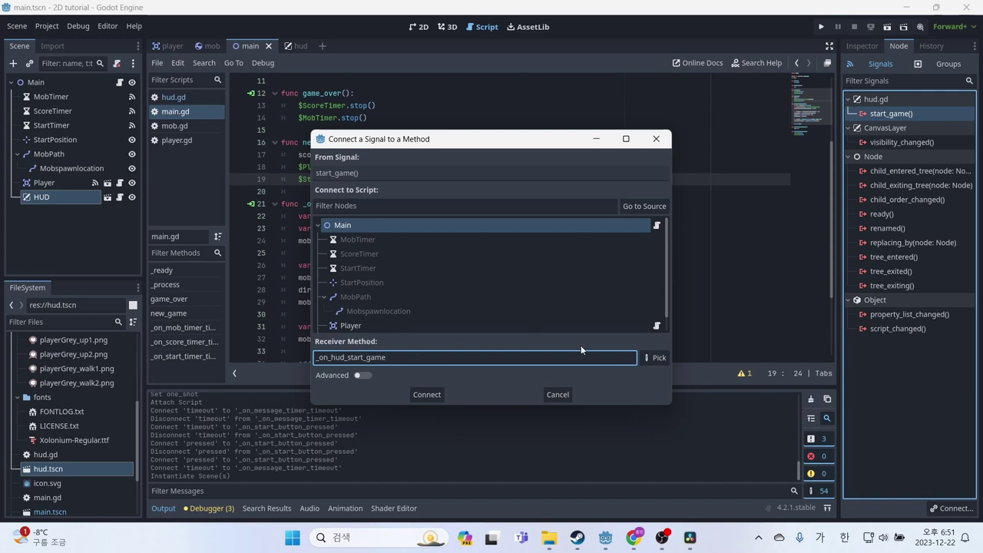
click(648, 359)
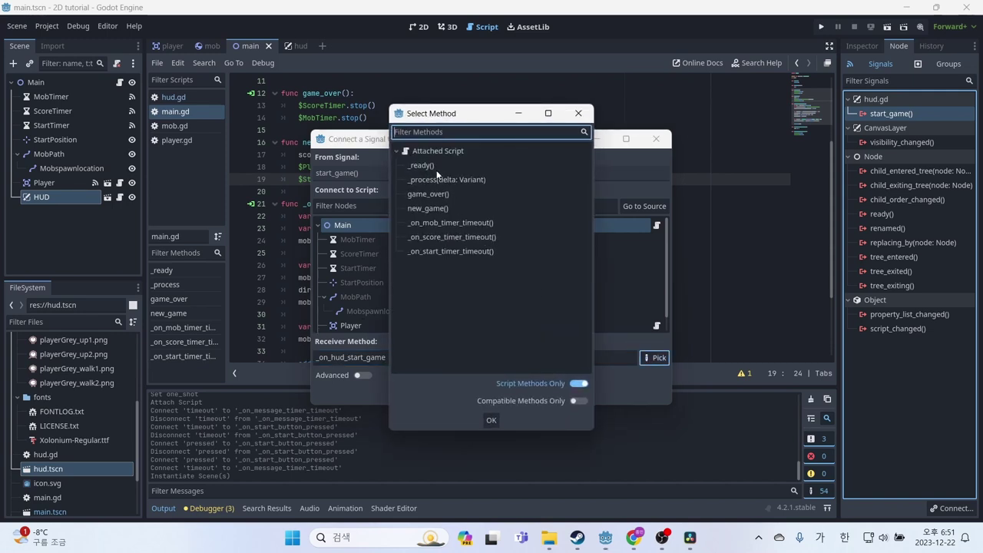
click(430, 209)
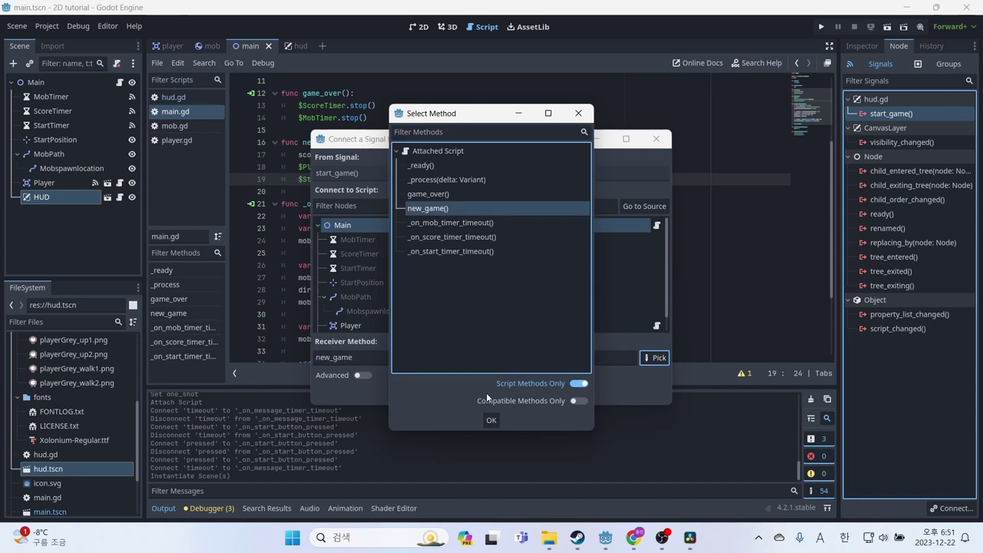
click(492, 421)
click(428, 395)
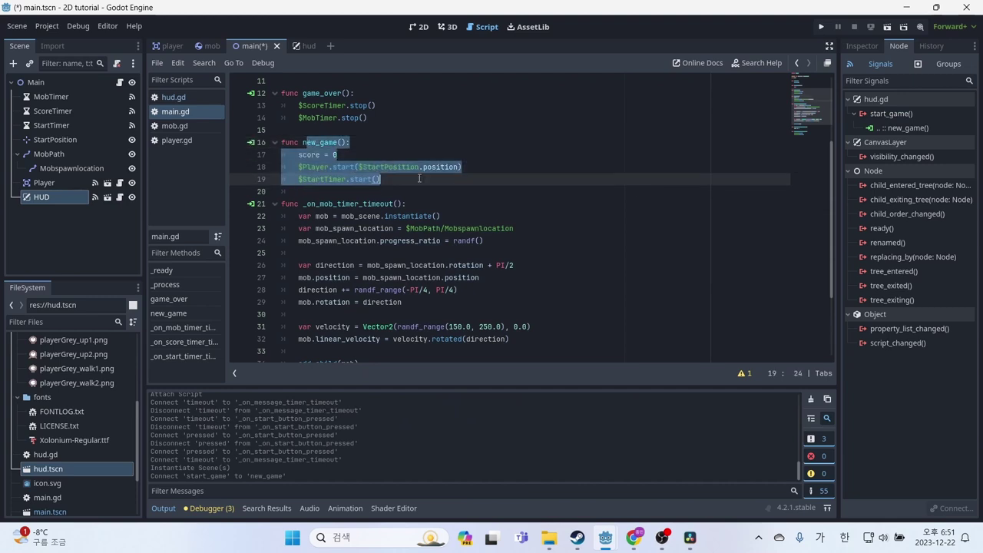
- Review the connections to new_game, then place the caret at the end of line 19
click(473, 191)
click(251, 142)
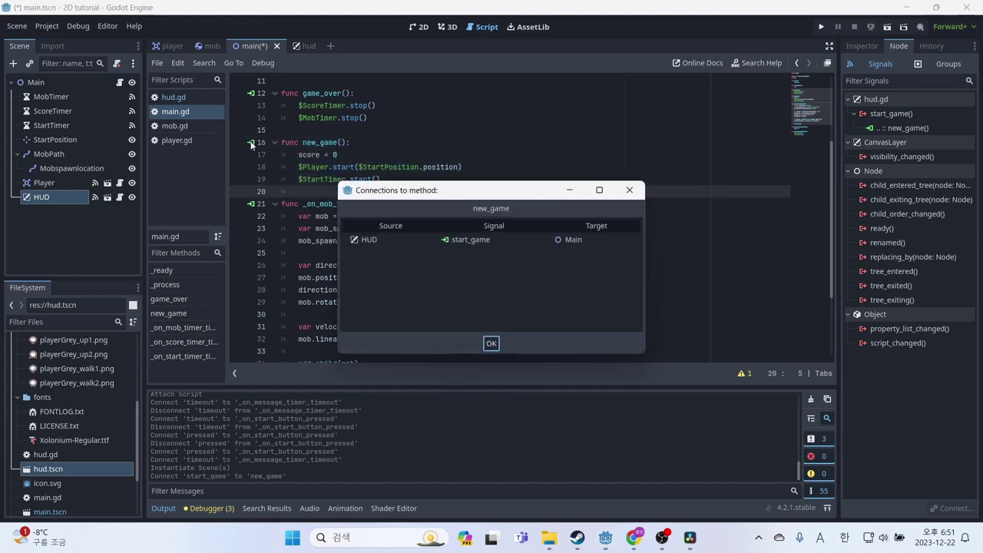
click(469, 244)
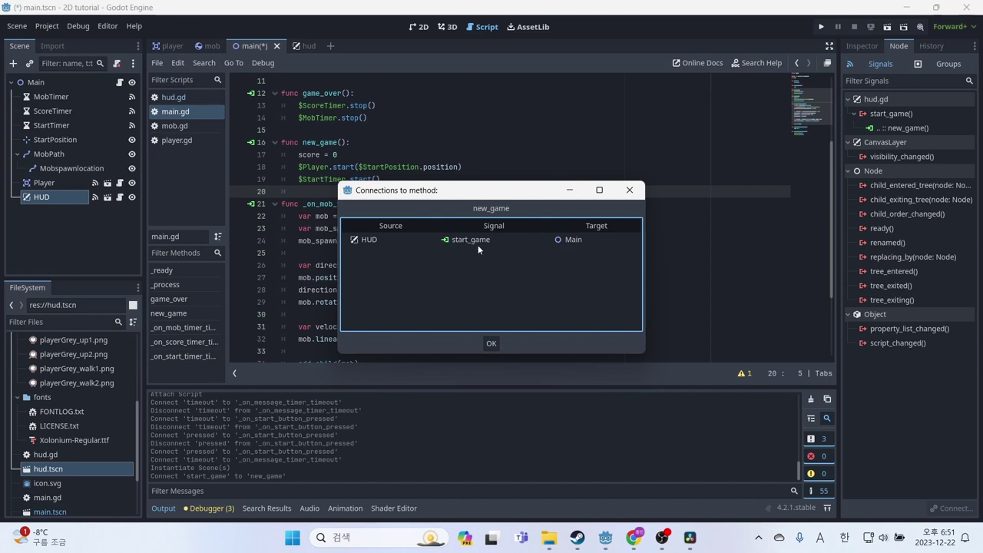
click(491, 343)
click(491, 343)
click(433, 180)
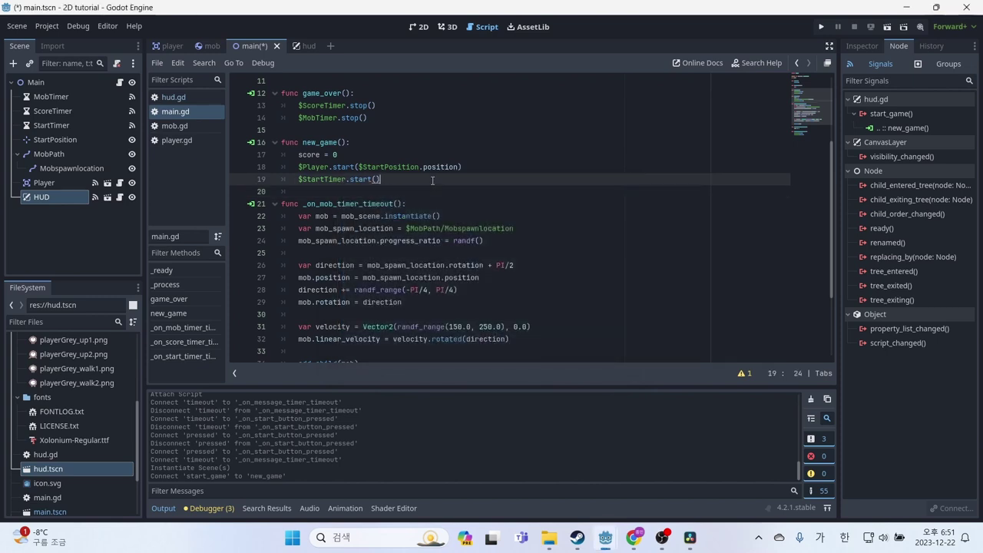
- Add a $HUD.update_score(score) line to new_game
key(Return)
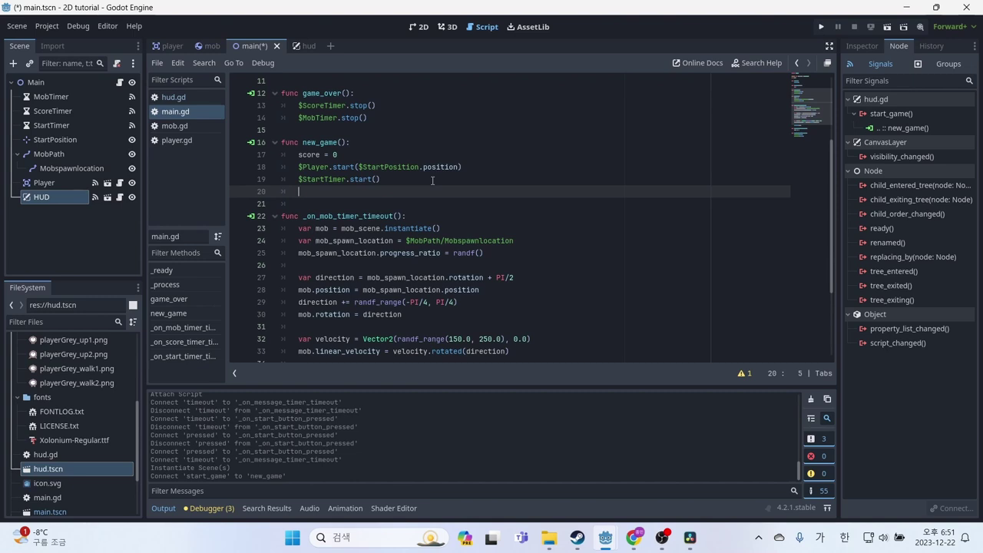
text($)
text(ㅗㅕㅇ)
key(BackSpace)
key(BackSpace)
key(BackSpace)
key(Hangul)
text(HUD.)
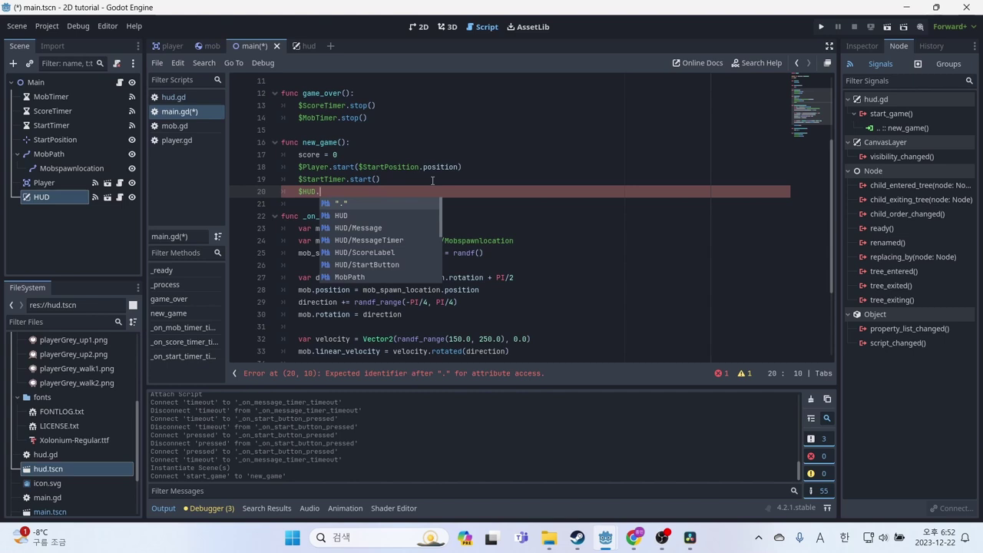
text(upda)
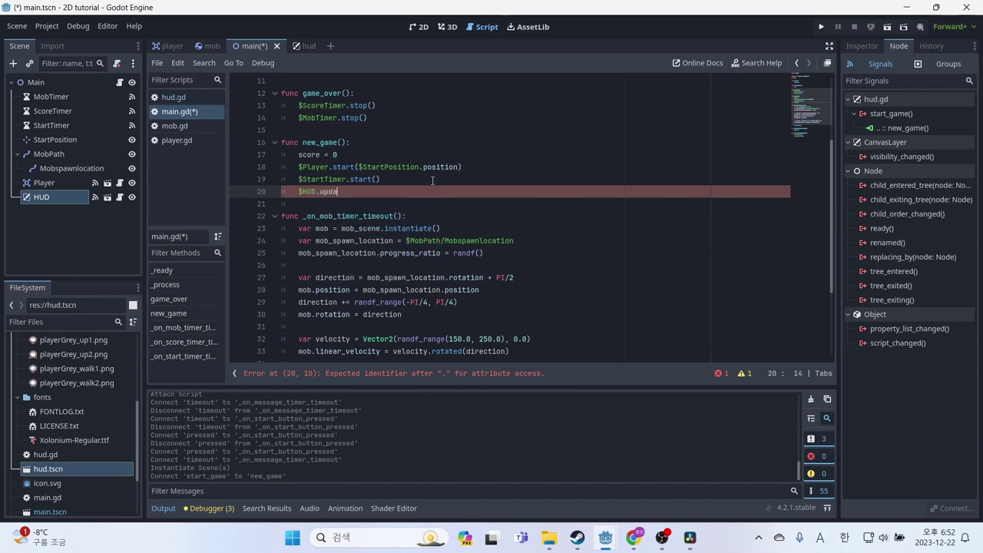
text(te_s)
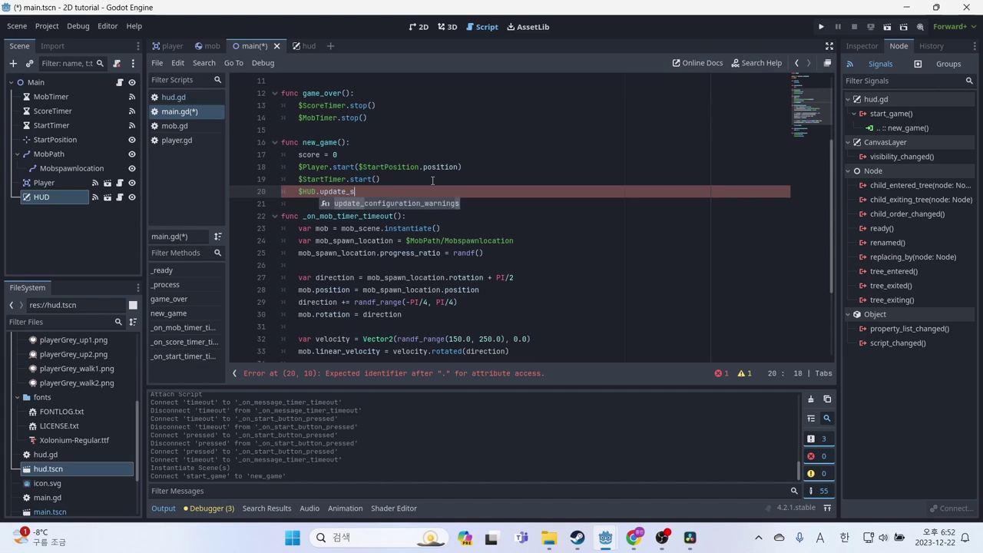
text(core(sc)
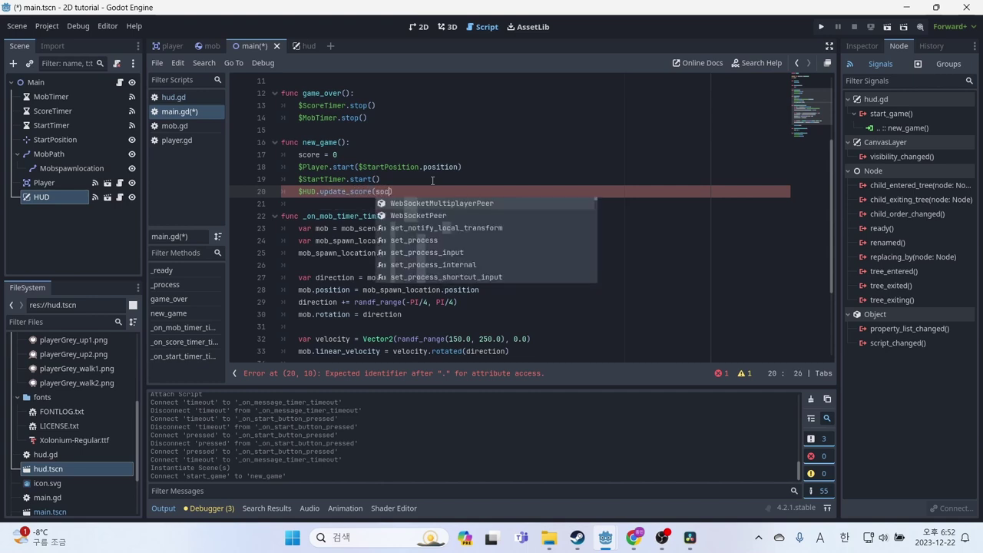
text(ore))
key(Return)
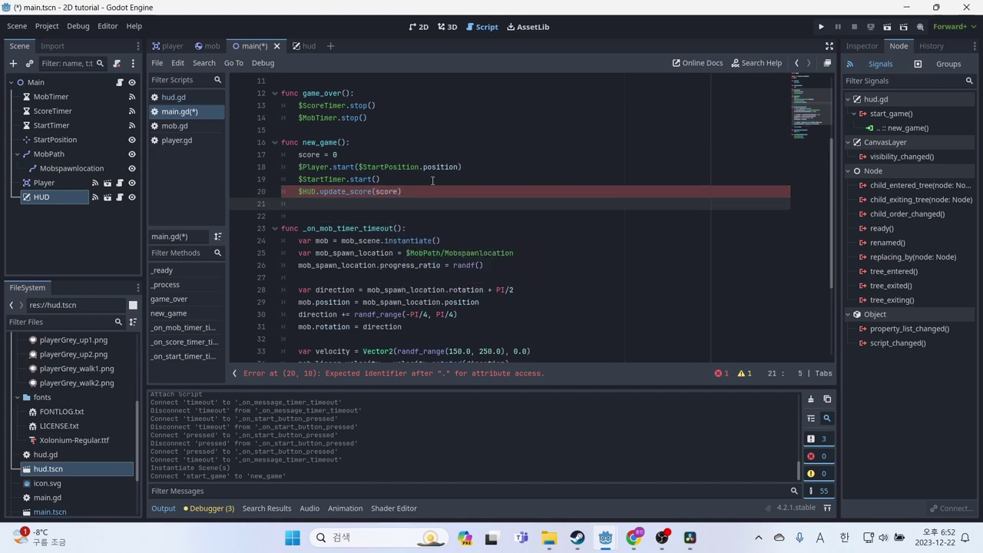
- Add $HUD.show_message("준비") below it and save main.gd
text($GHUD)
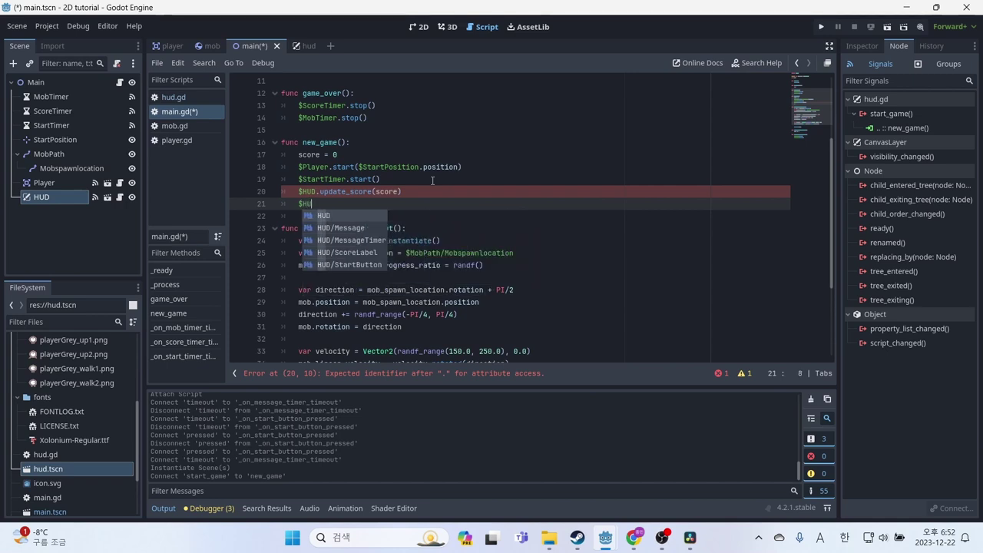
text(.show)
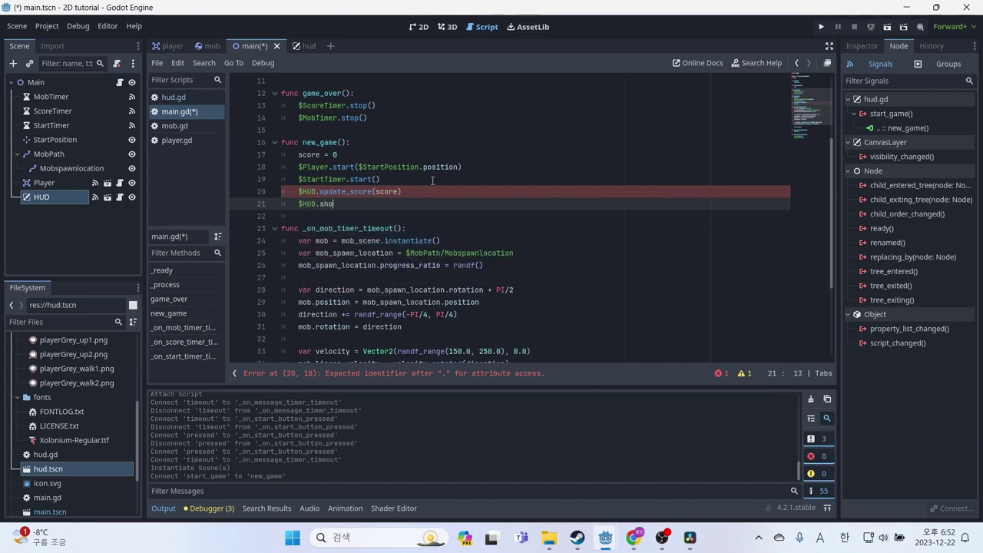
text(_,e)
key(BackSpace)
key(BackSpace)
text(messahg)
key(BackSpace)
key(BackSpace)
text(ge)
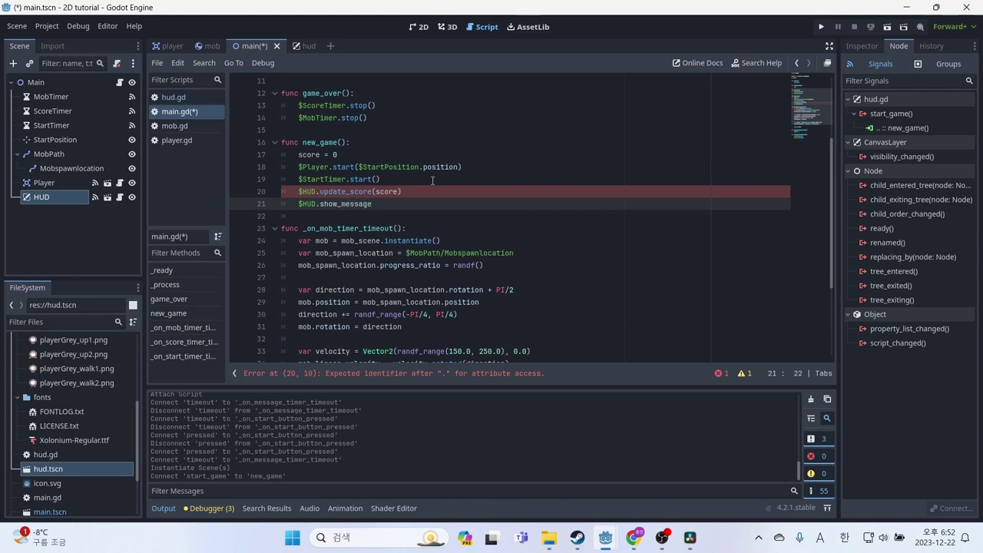
text(("w)
key(Hangul)
text(ㅎ)
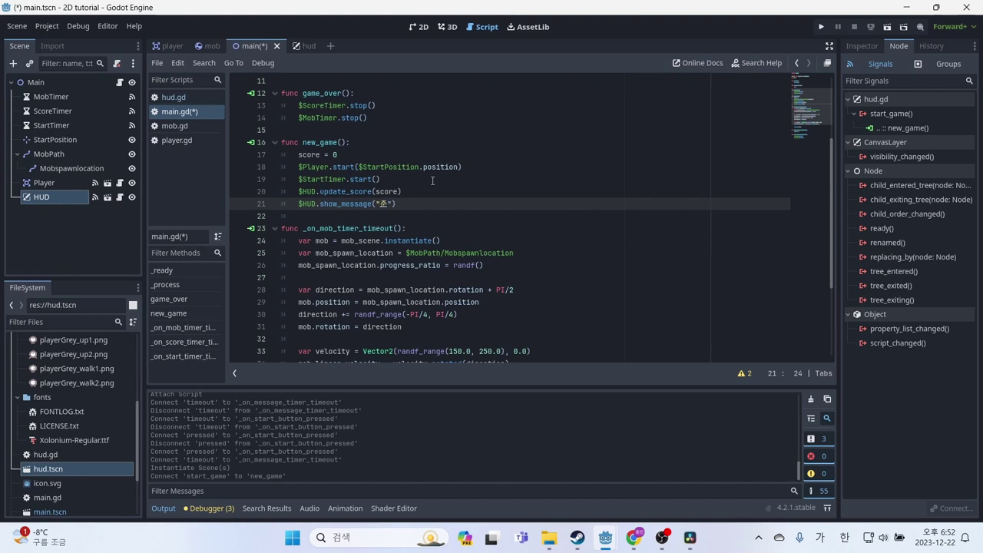
text(ㄴ)
text(비)
key(ctrl+s)
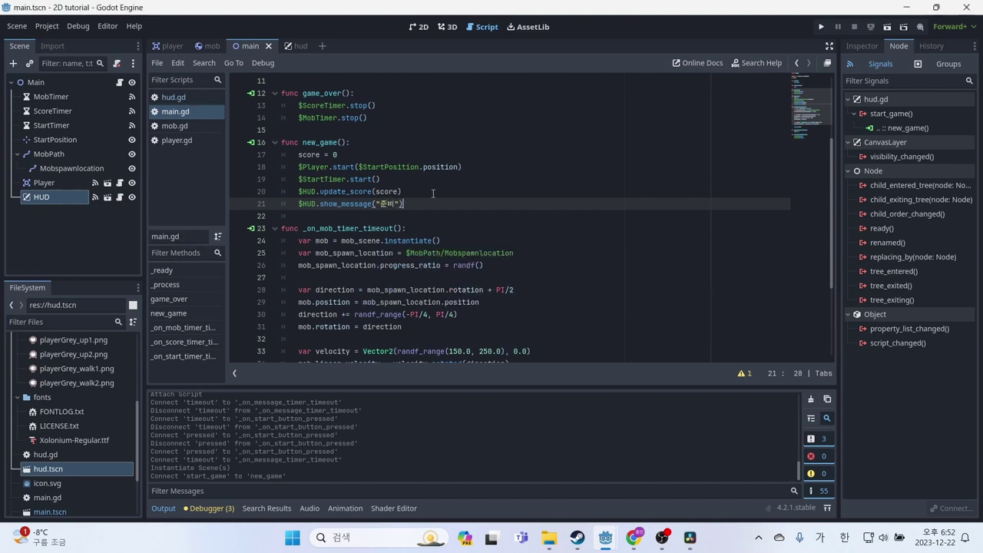
- Highlight the two newly added lines, then clear the selection
drag(433, 204, 286, 189)
click(447, 203)
click(437, 239)
- Append $HUD.show_game_over() to game_over on line 15 and save main.gd
scroll(436, 238, up, 2)
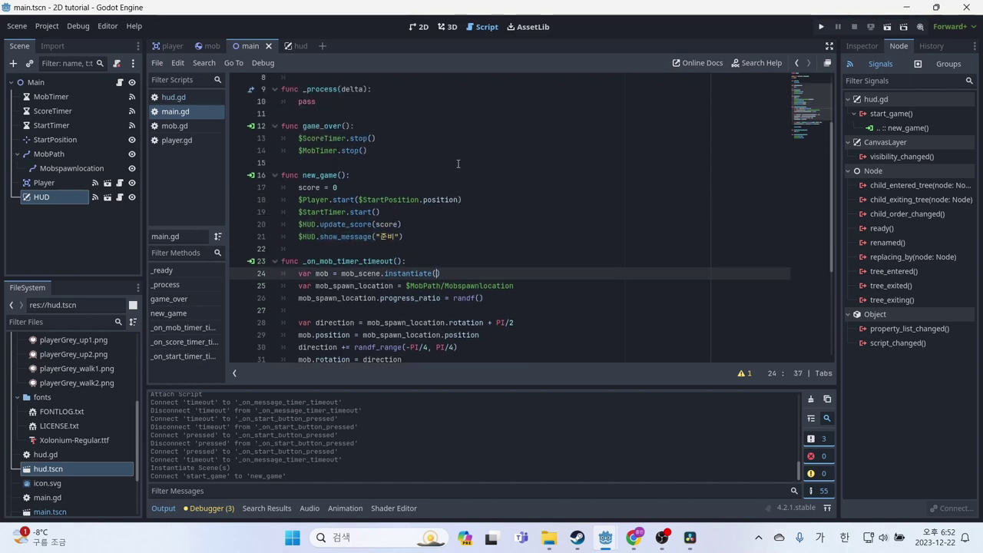
click(410, 195)
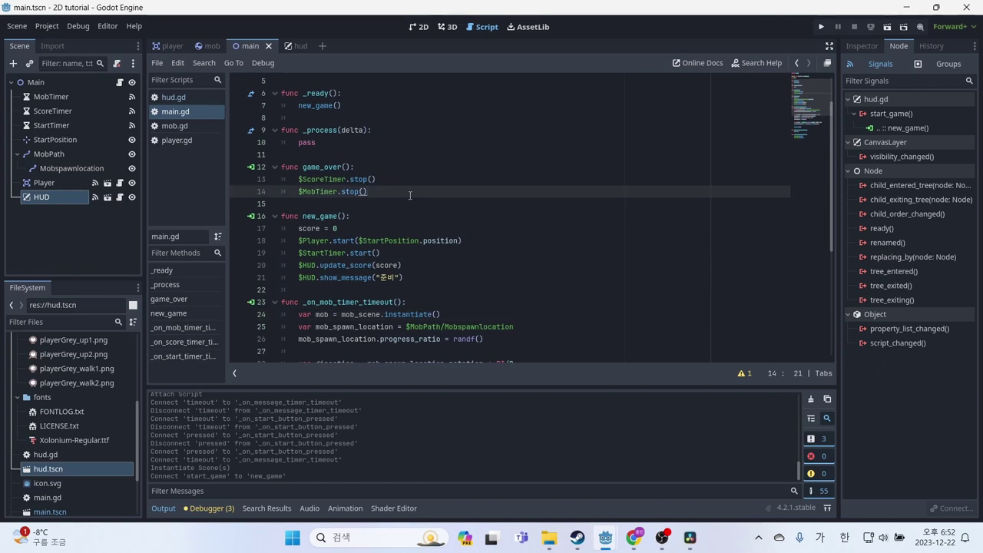
key(Return)
text($)
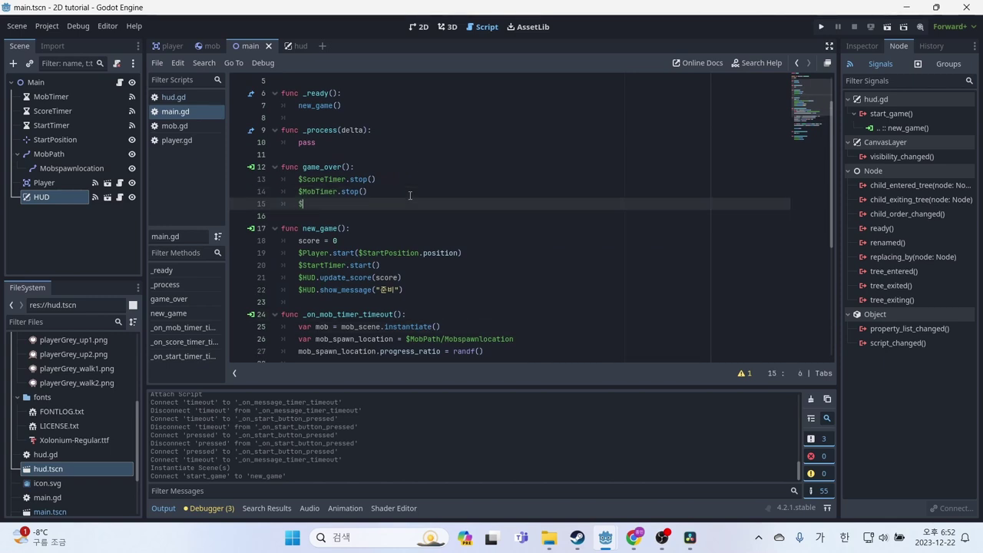
text(HUD)
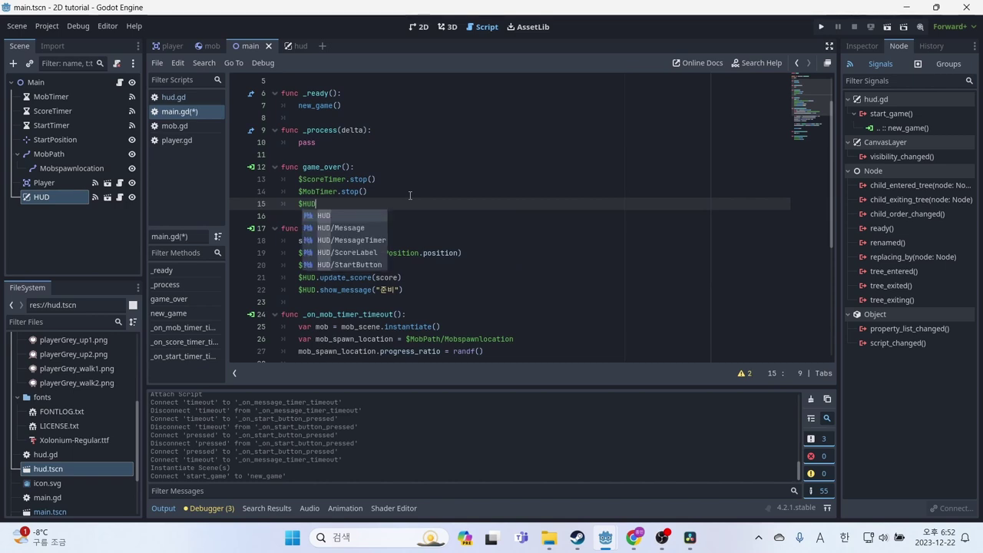
text(.show_ga)
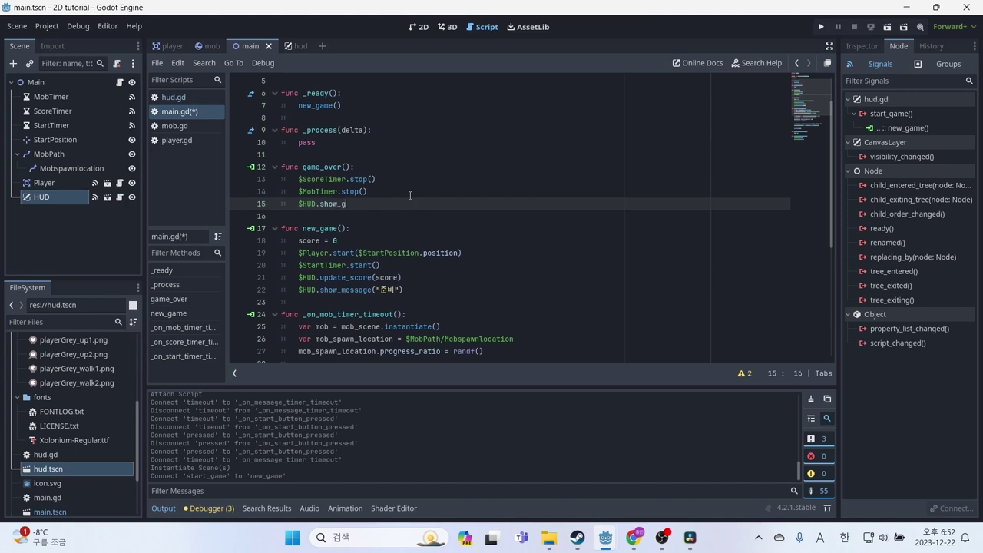
text(me)
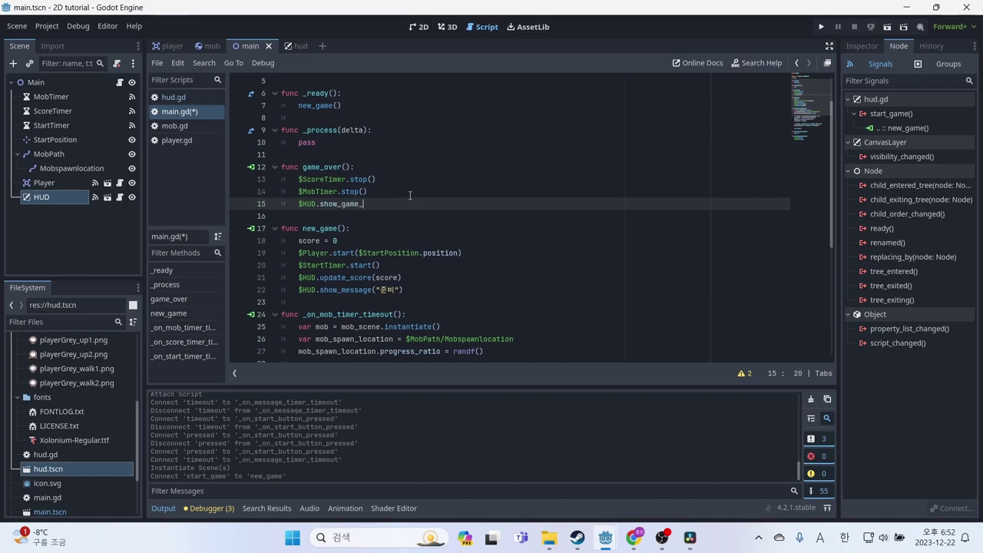
text(_)
text(over()
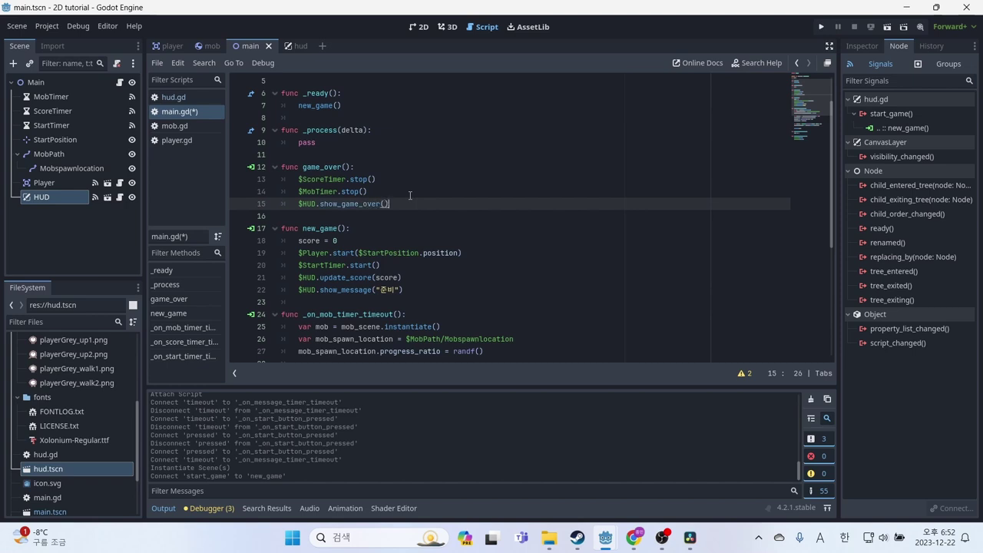
key(ctrl+s)
- Highlight the three-line game_over body, then scroll down the script
drag(408, 204, 315, 179)
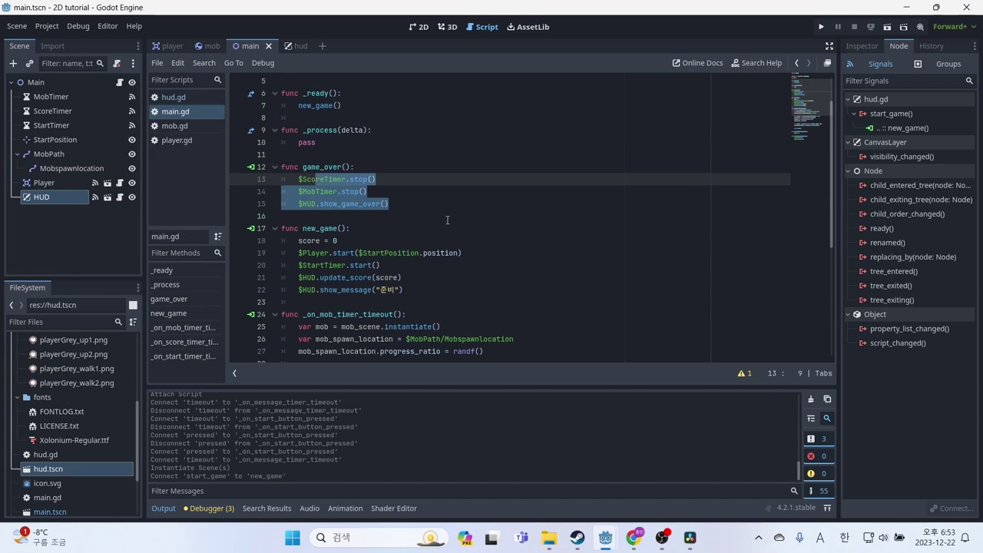
click(410, 206)
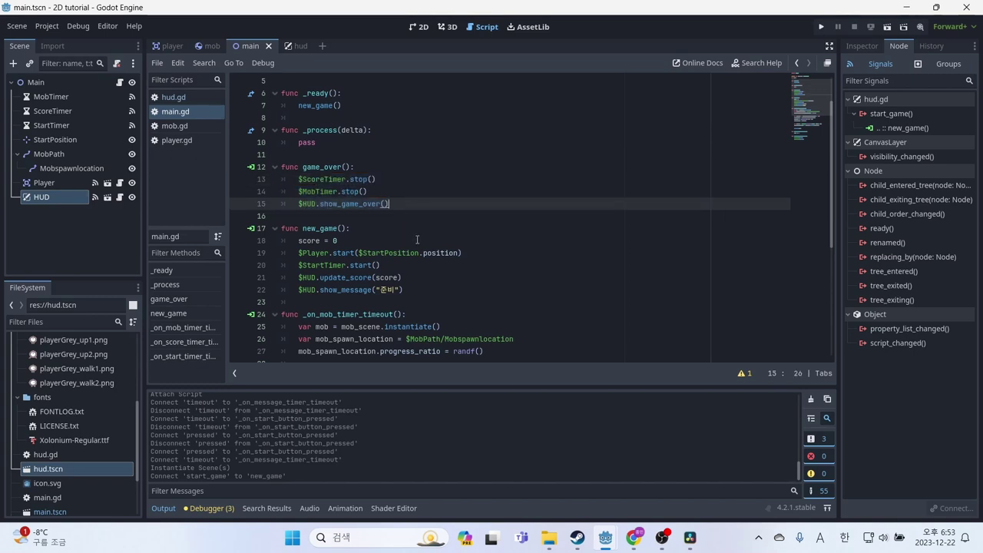
scroll(450, 259, down, 3)
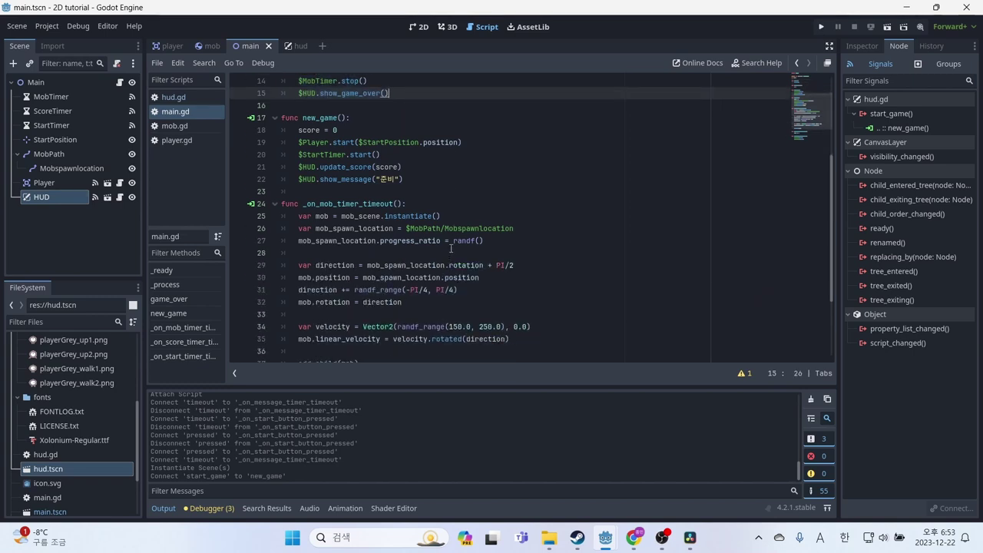
scroll(451, 248, down, 1)
- Insert $HUD.update_score(score) after score += 1 in _on_score_timer_timeout and save
scroll(455, 308, down, 2)
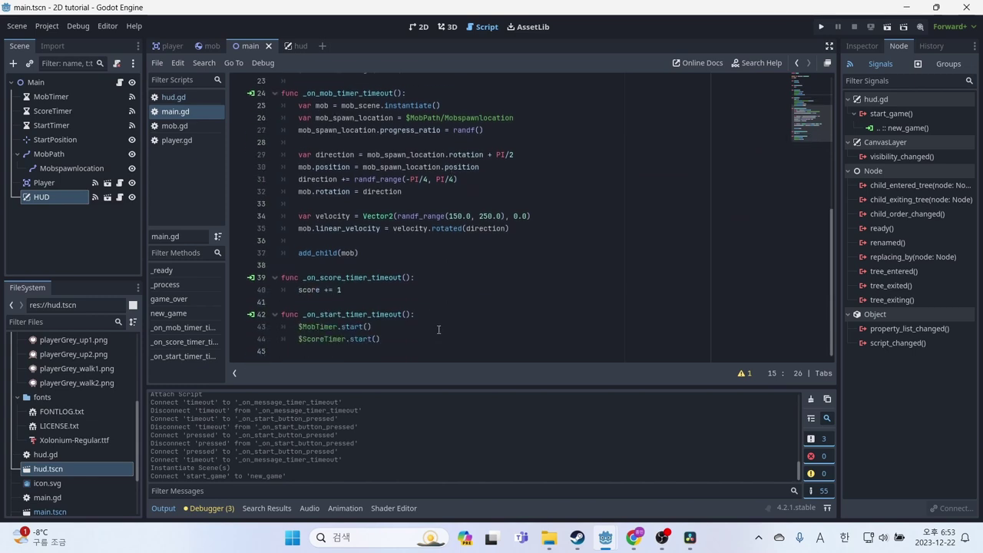
click(420, 289)
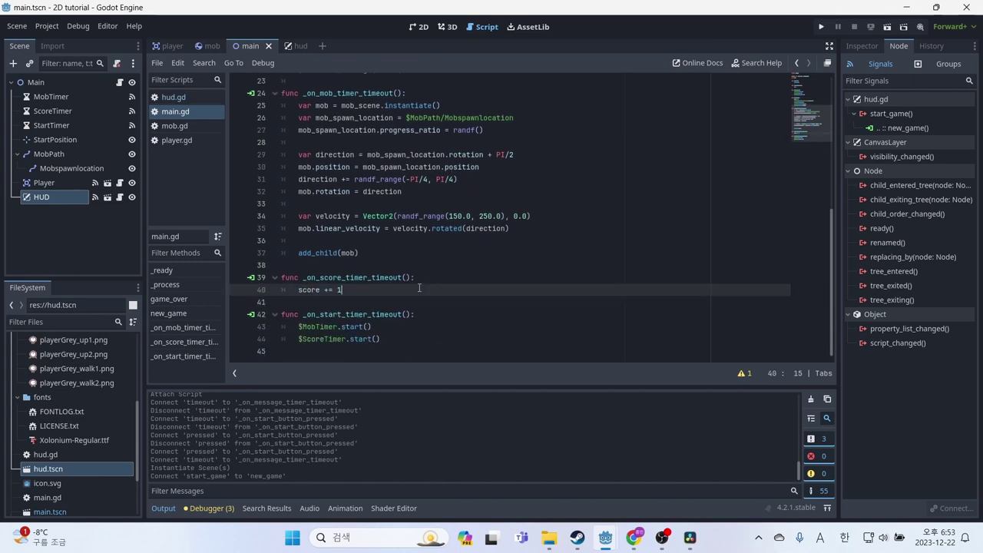
key(Return)
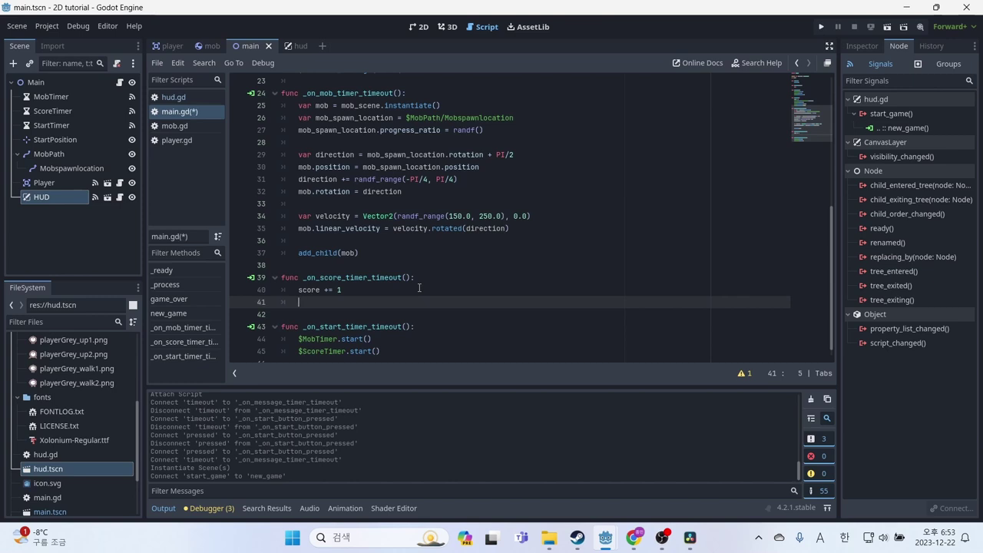
text($HUD)
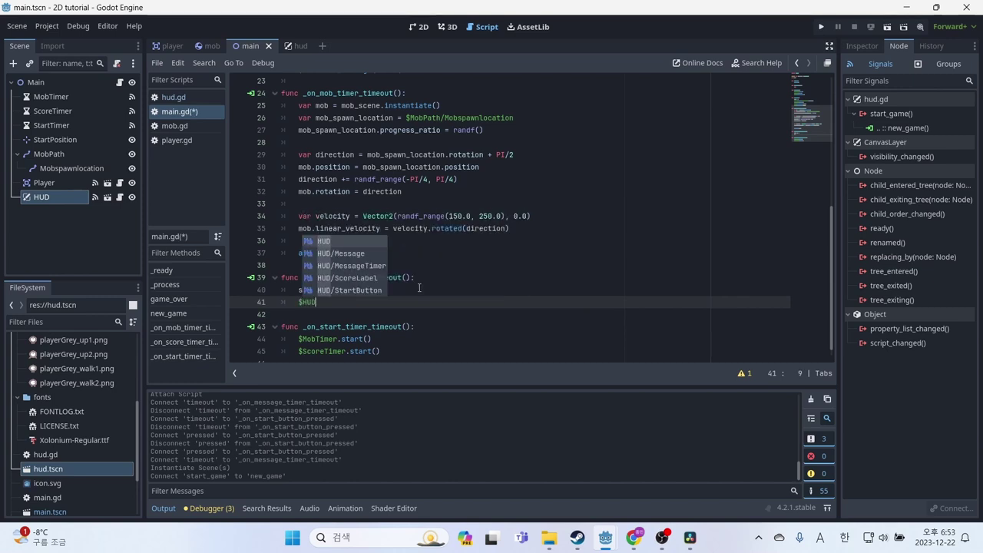
text(.upd)
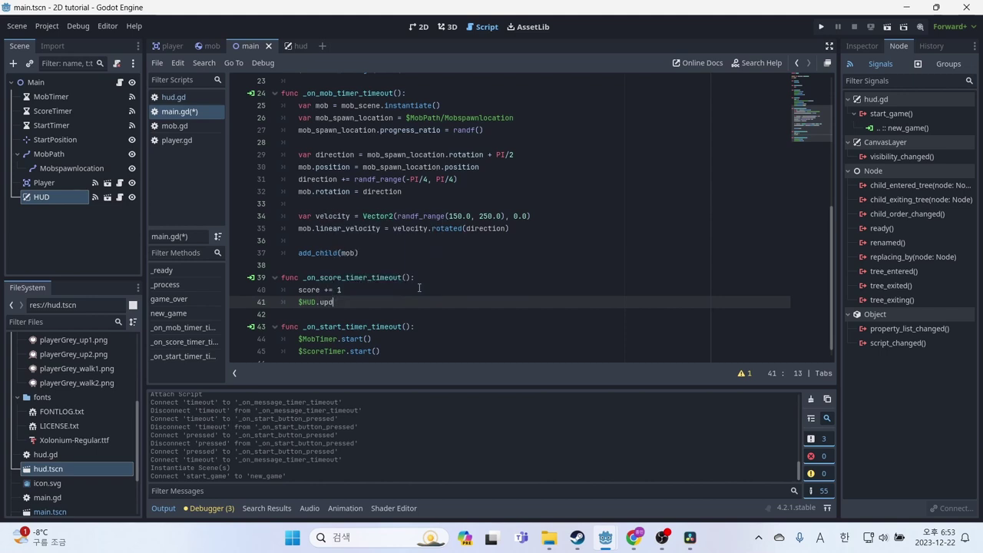
text(ate_s)
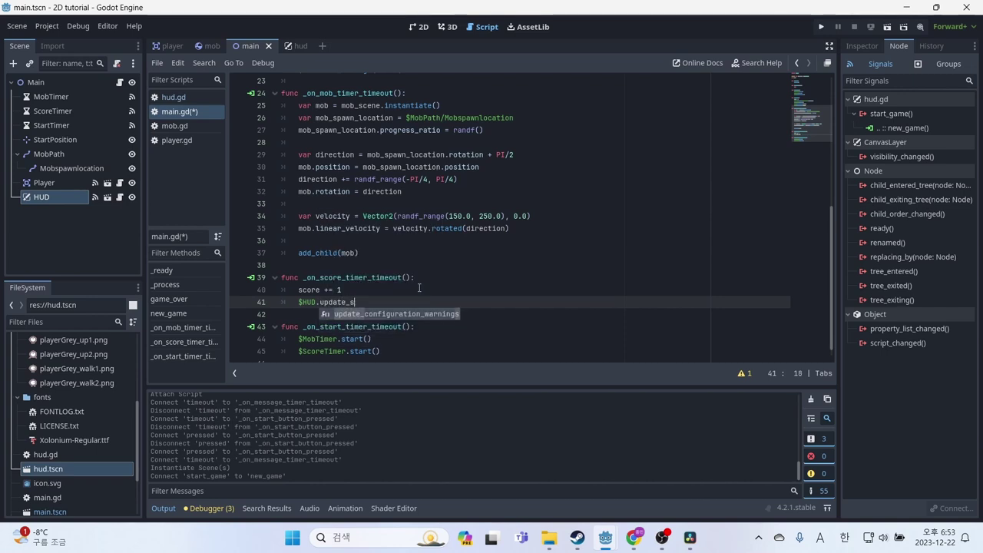
text(core(scor)
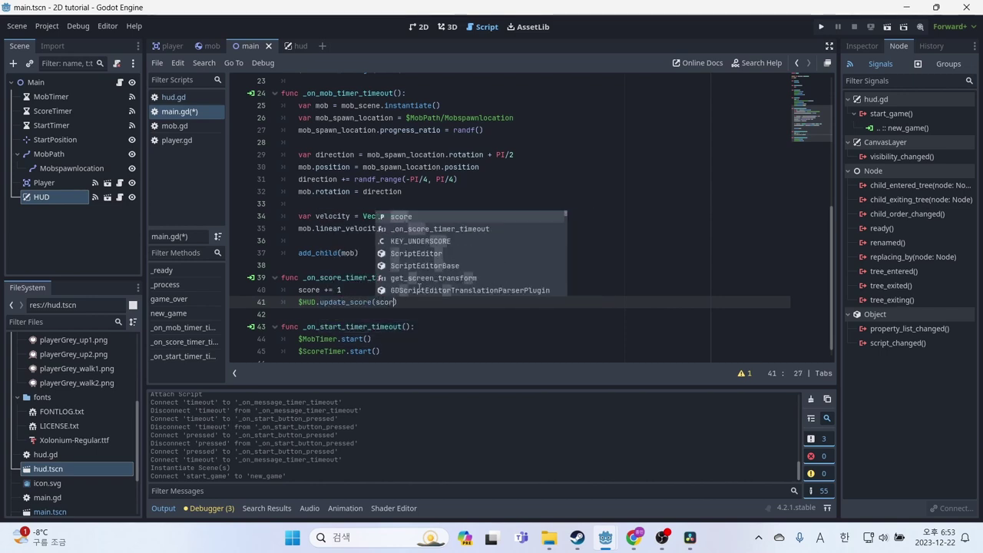
text(e))
key(ctrl+s)
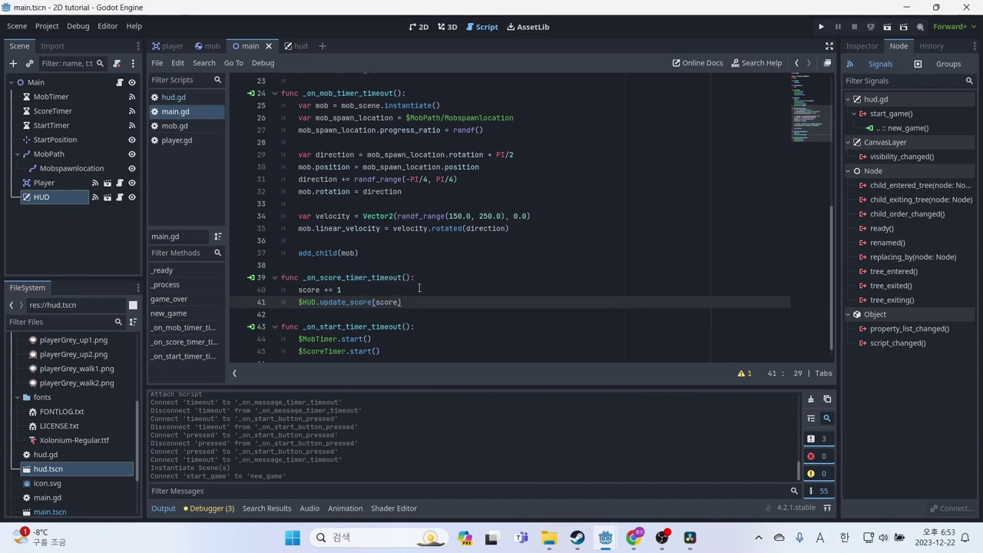
- Highlight the new update_score(score) call on line 41 to point it out
click(376, 278)
click(345, 289)
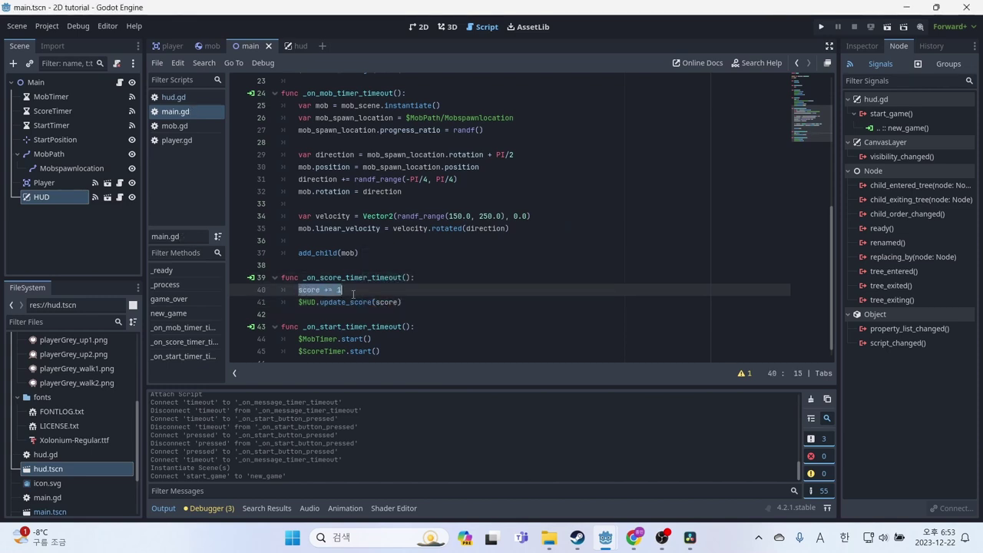
click(422, 303)
drag(422, 303, 315, 302)
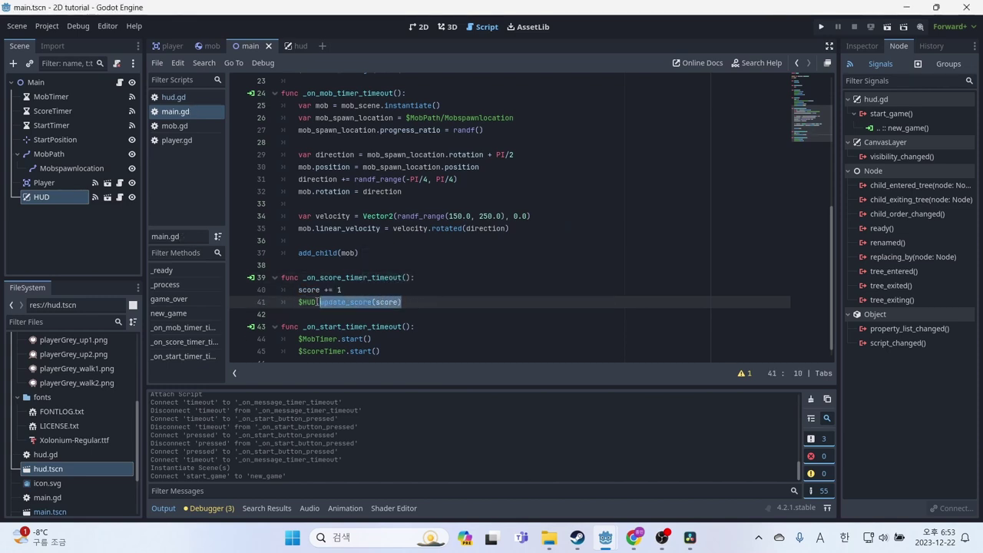
click(425, 302)
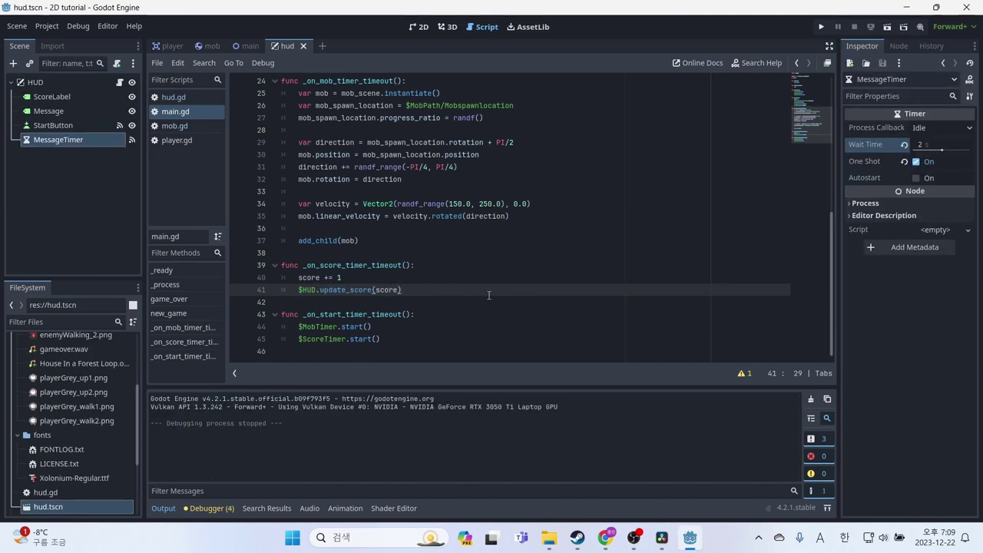
- Scroll to the top of main.gd and highlight the new_game() call inside _ready
scroll(504, 295, up, 3)
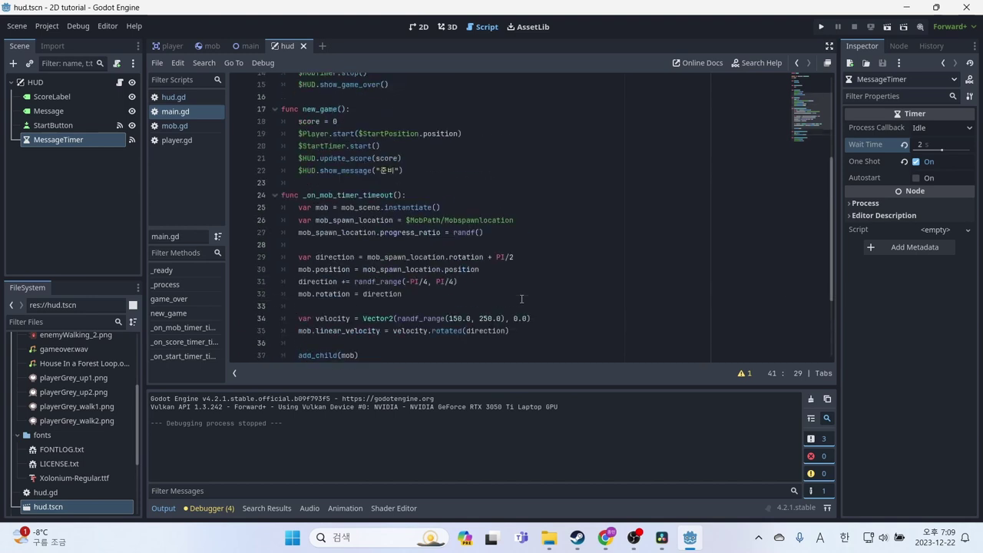
scroll(487, 258, up, 5)
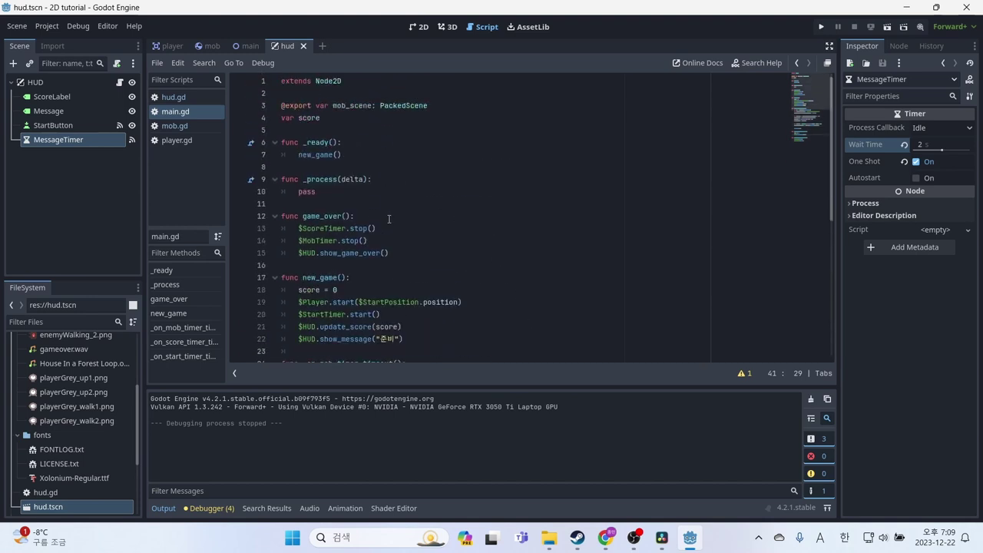
click(351, 155)
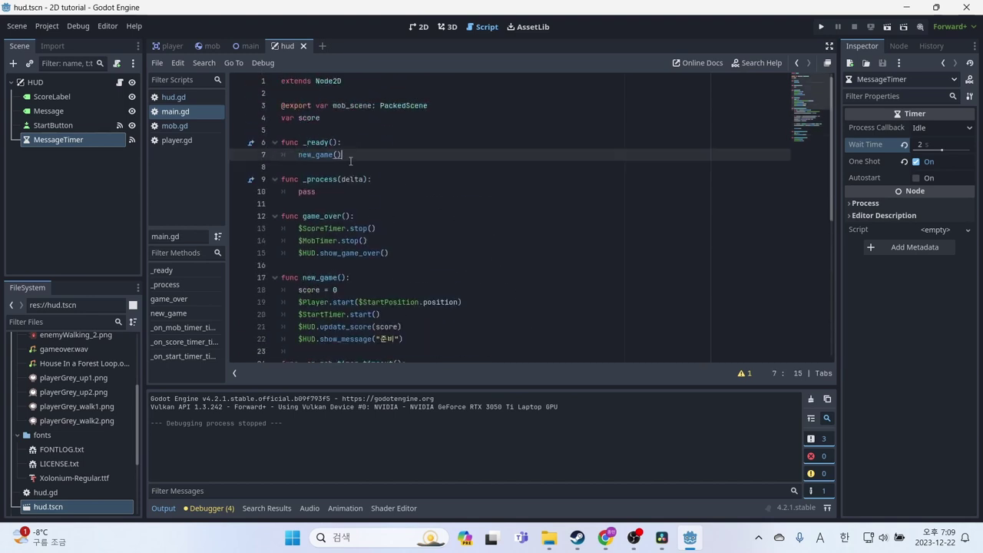
key(shift+Up)
key(shift+Down)
drag(351, 155, 296, 159)
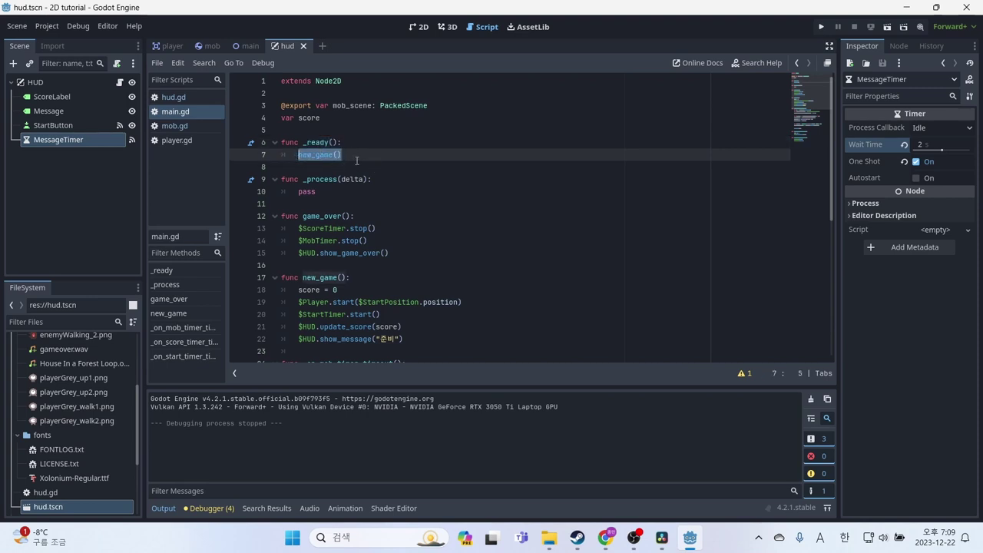
click(356, 160)
- Select the whole _ready function, including new_game(), and delete it
key(shift+Up)
key(shift+Down)
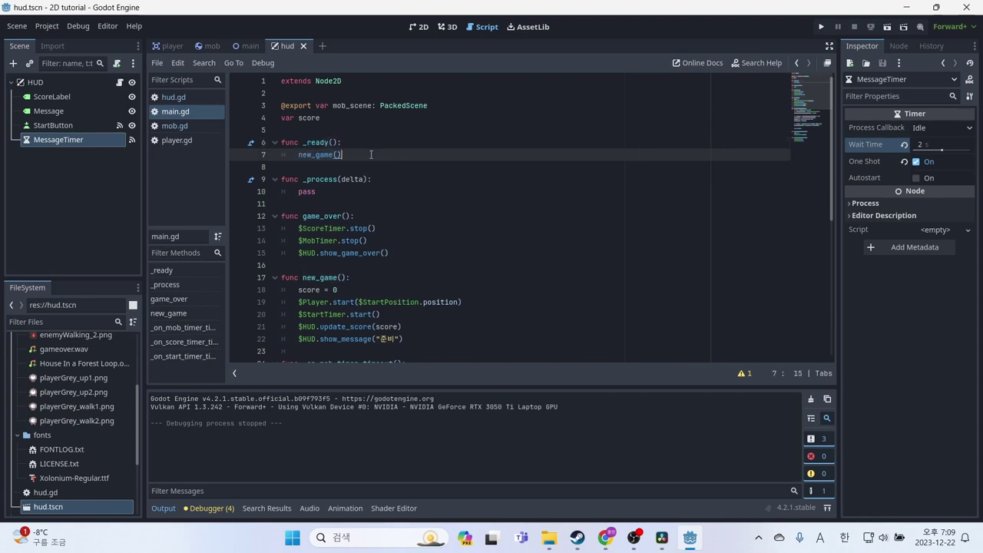
key(shift+Up)
key(shift+Home)
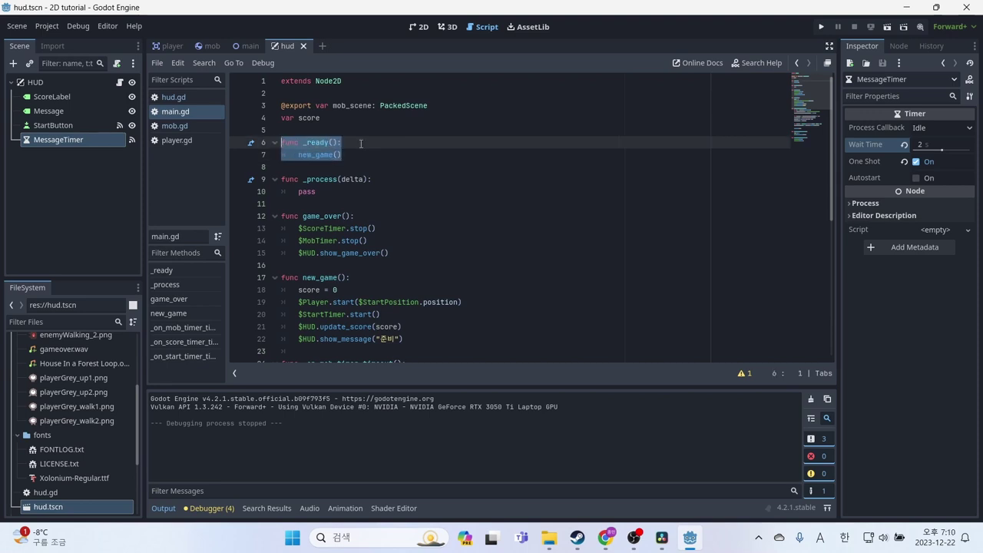
key(BackSpace)
key(BackSpace)
key(BackSpace)
click(381, 139)
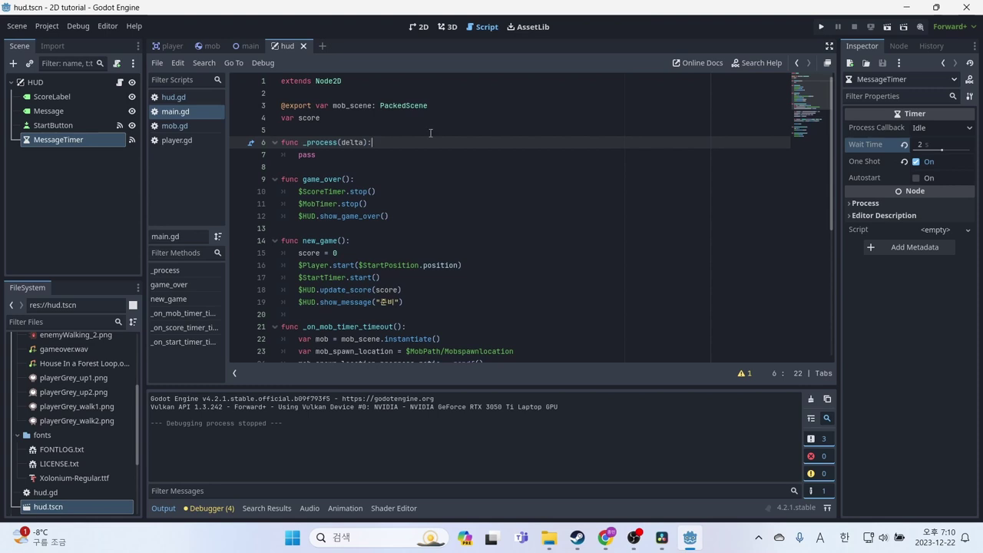
- Run the project, then open the main scene in the 2D editor and select the Main node
click(822, 27)
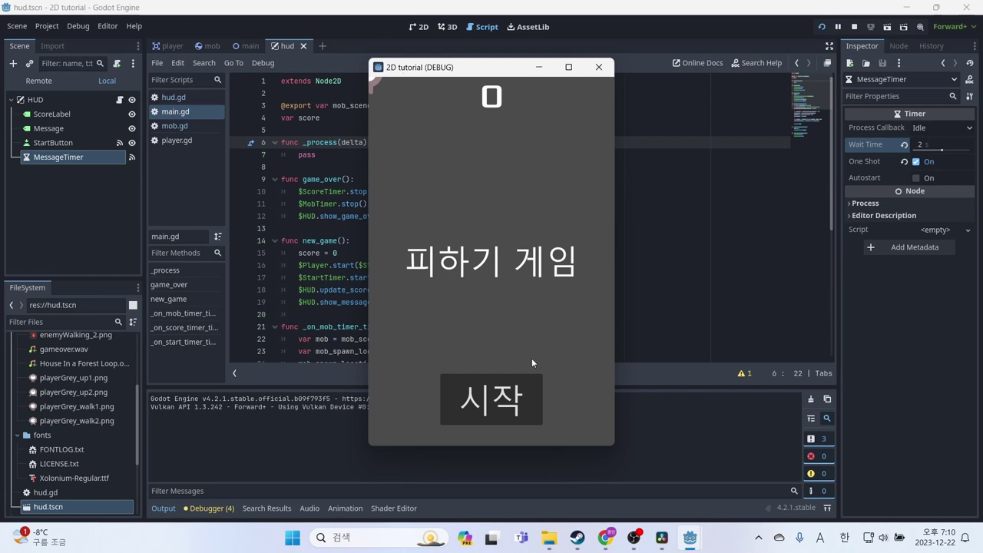
click(419, 31)
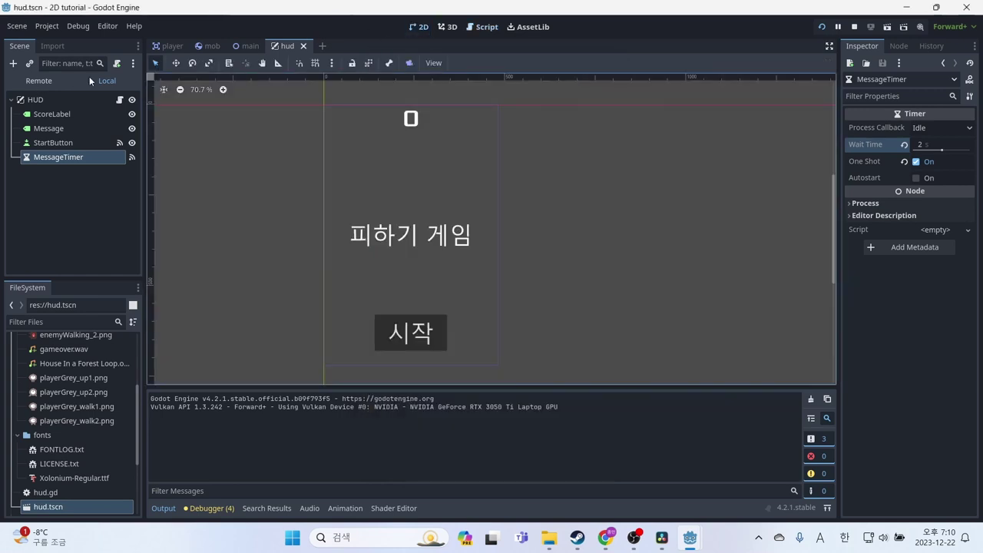
click(240, 46)
click(36, 99)
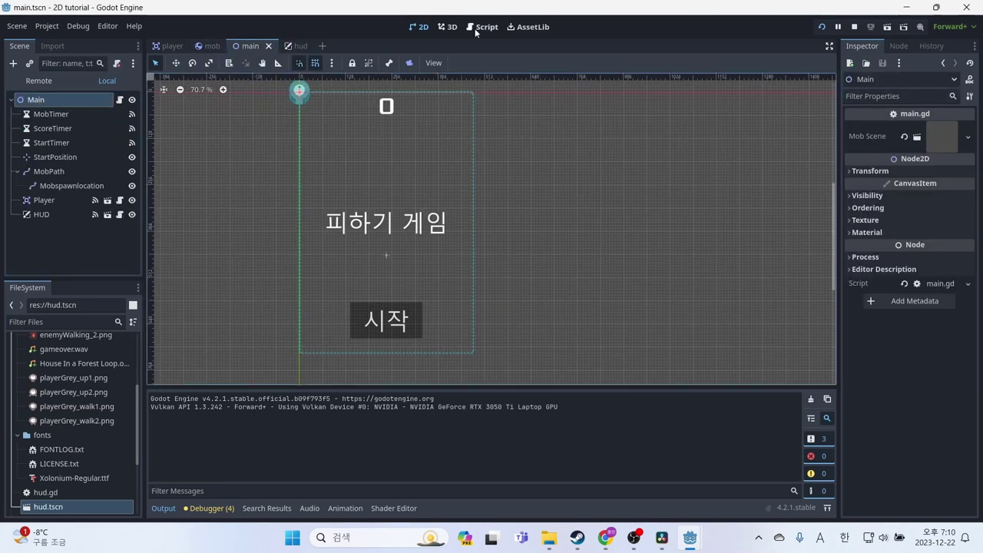
- Start a round in the game window and dodge mobs with the arrow keys until game over
mouse_move(692, 536)
click(772, 480)
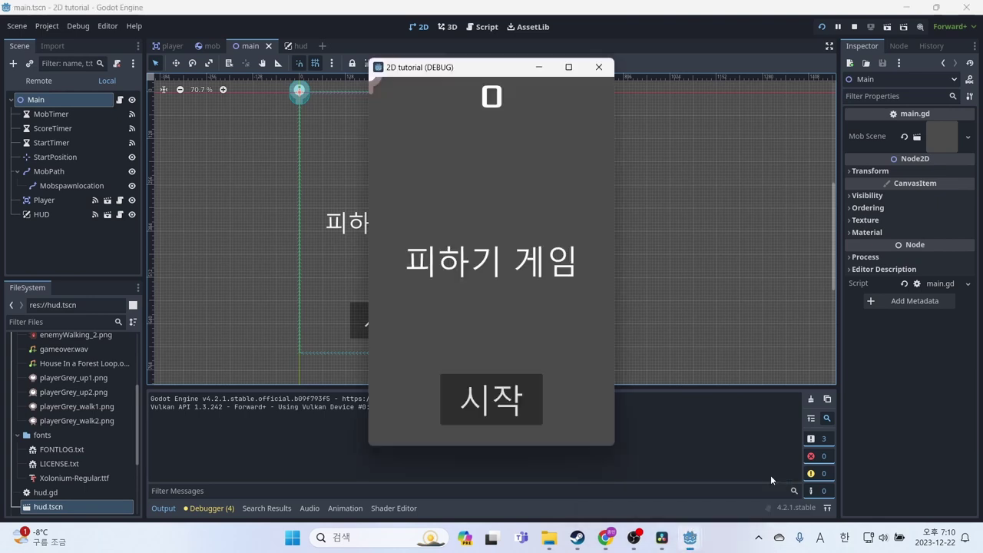
click(512, 384)
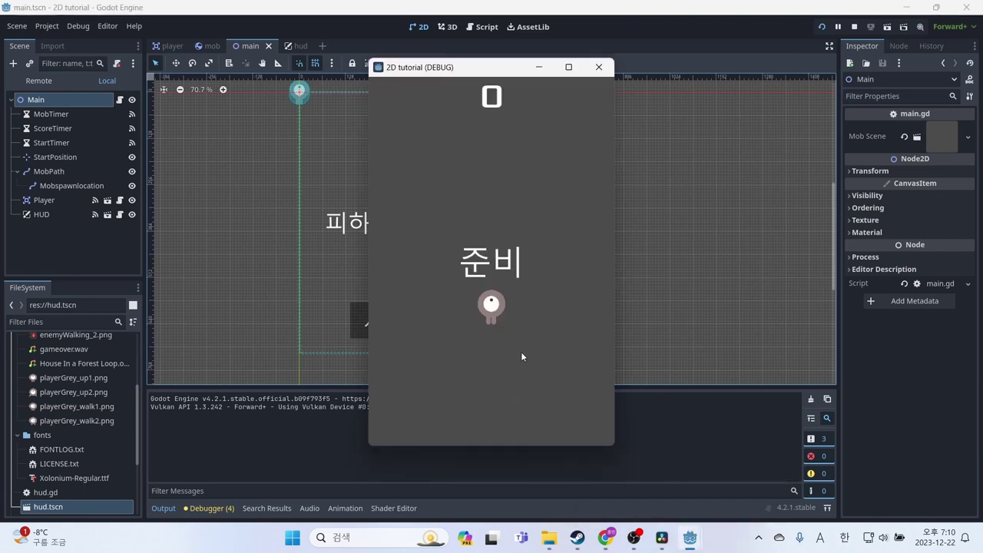
key(Down)
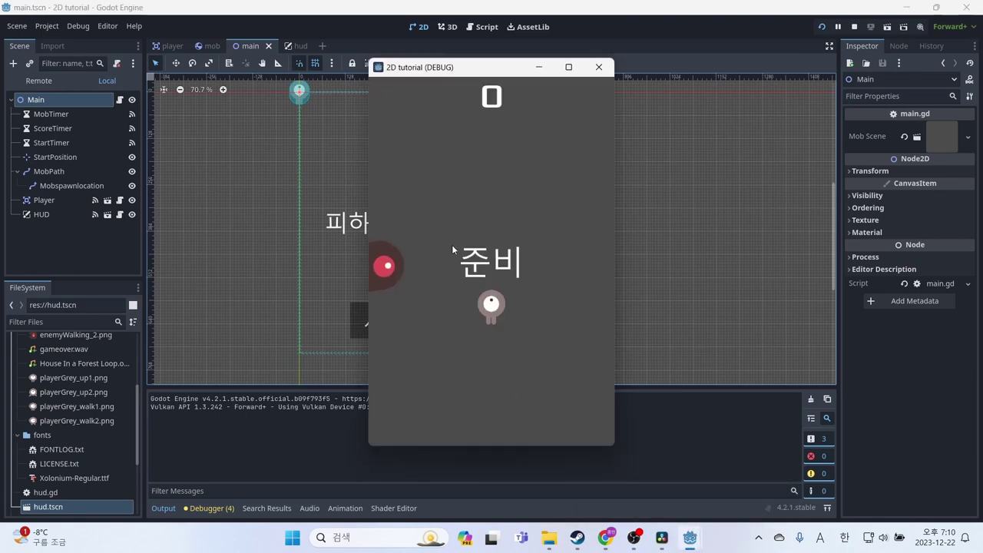
key(Up)
key(Down)
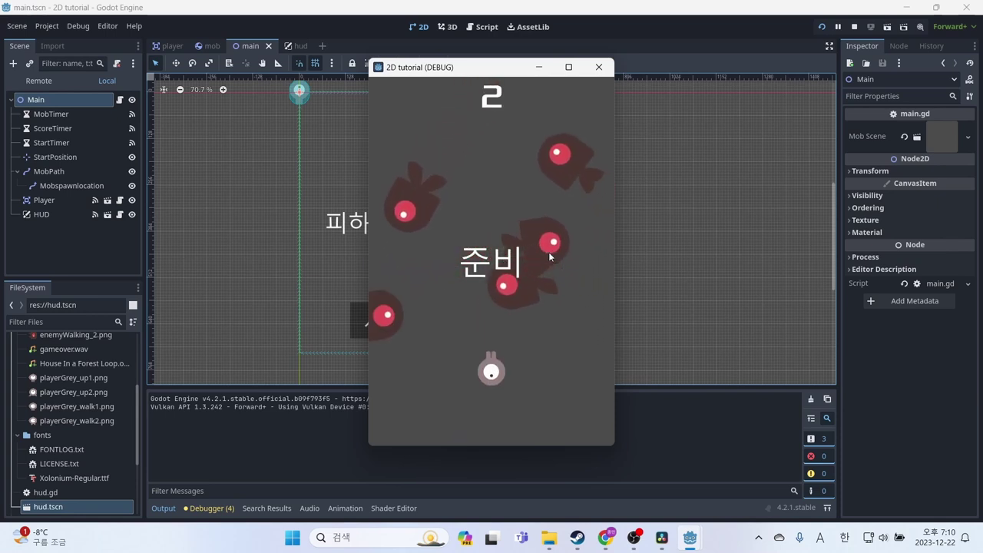
key(Right)
key(Left)
key(Down)
key(Left)
key(Up)
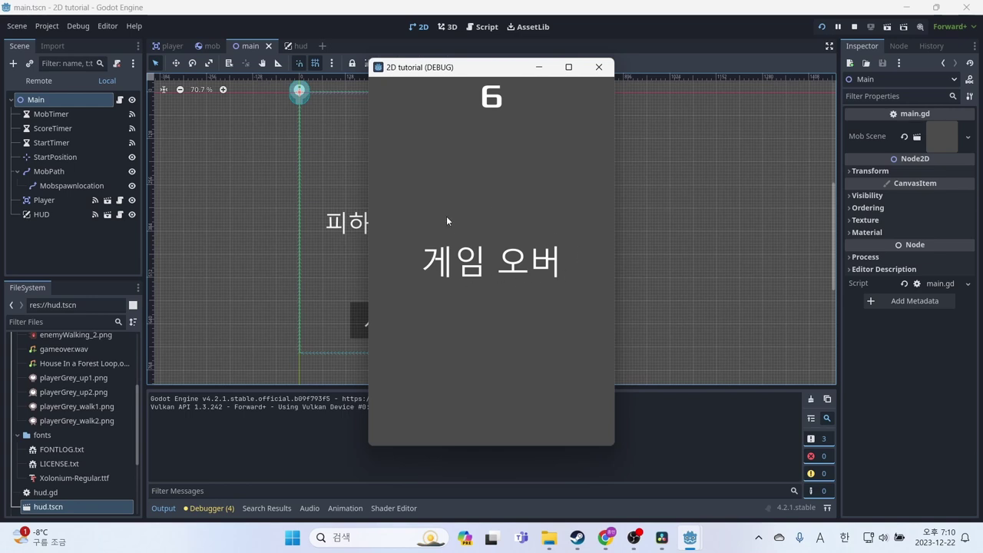
- Close the game, add () after $MessageTimer.start on line 8 of hud.gd, save, and rerun
click(598, 67)
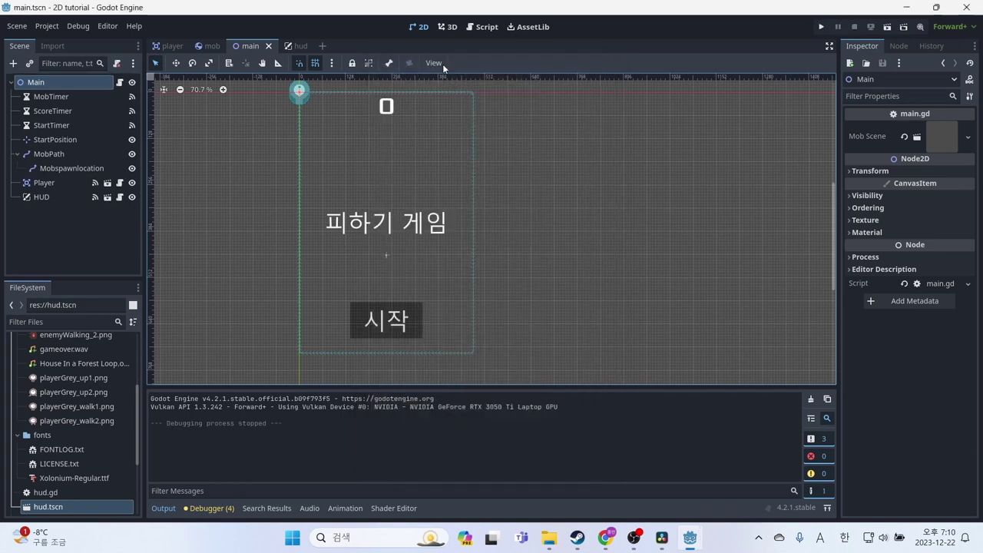
click(481, 33)
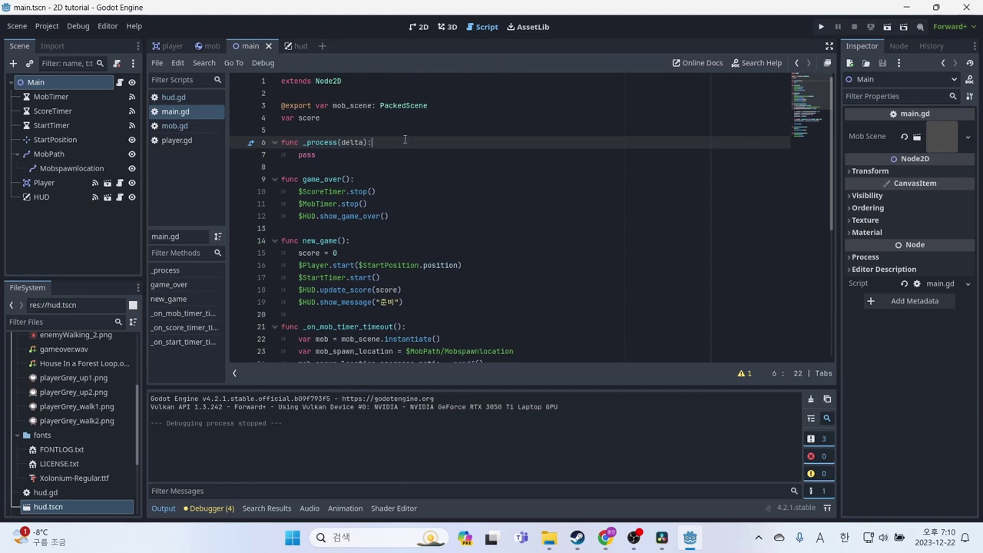
click(183, 98)
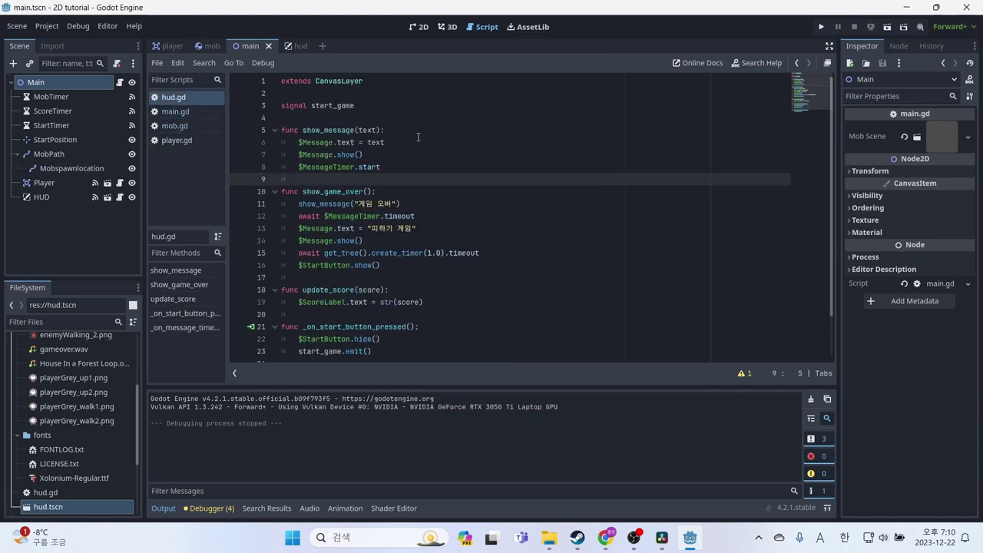
click(392, 167)
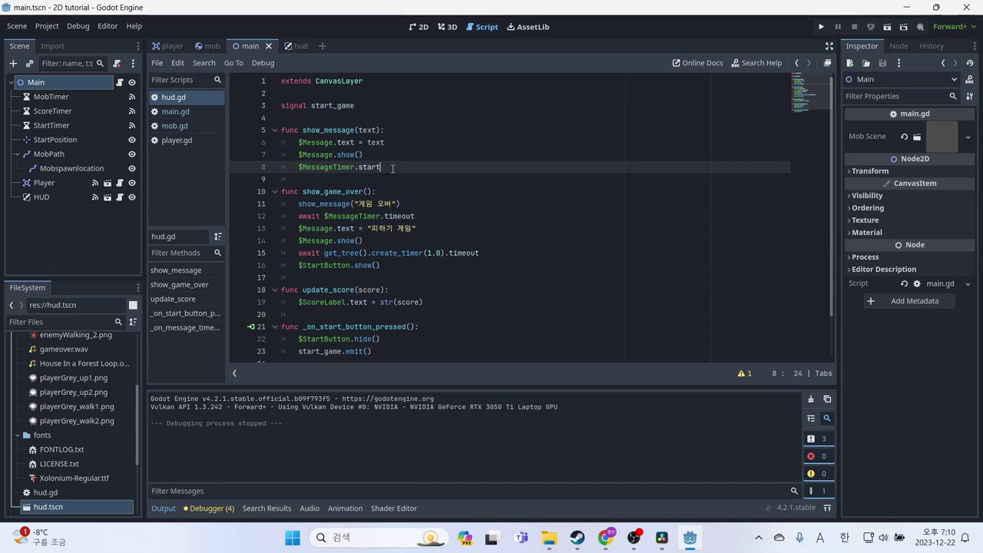
text(()
text())
key(ctrl+s)
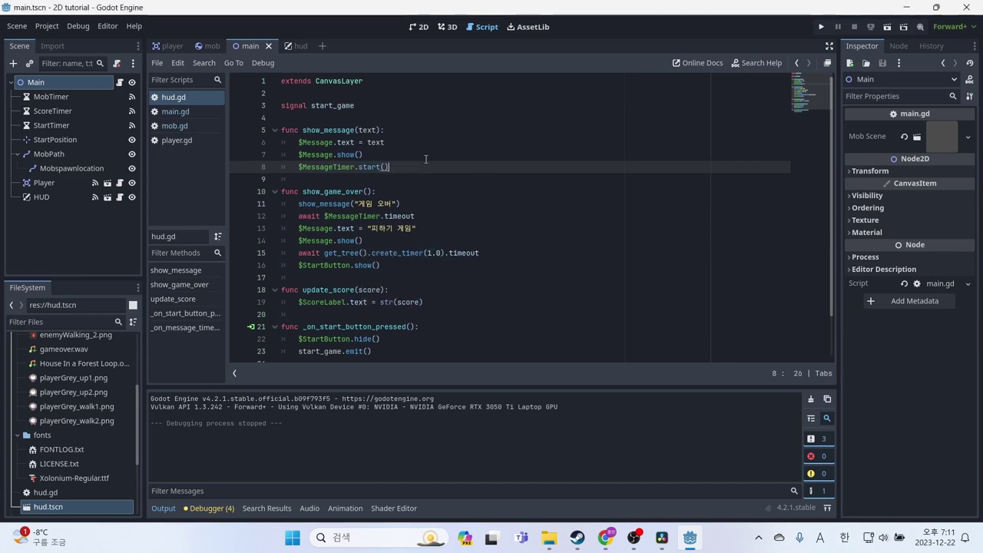
click(425, 159)
click(819, 27)
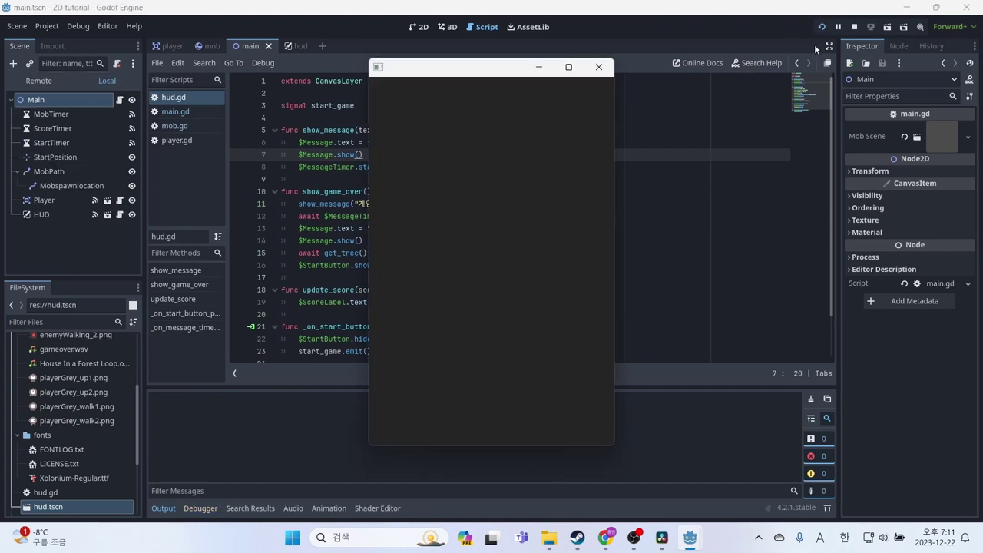
- Start a round and dodge mobs with the arrow keys until Game Over
click(473, 396)
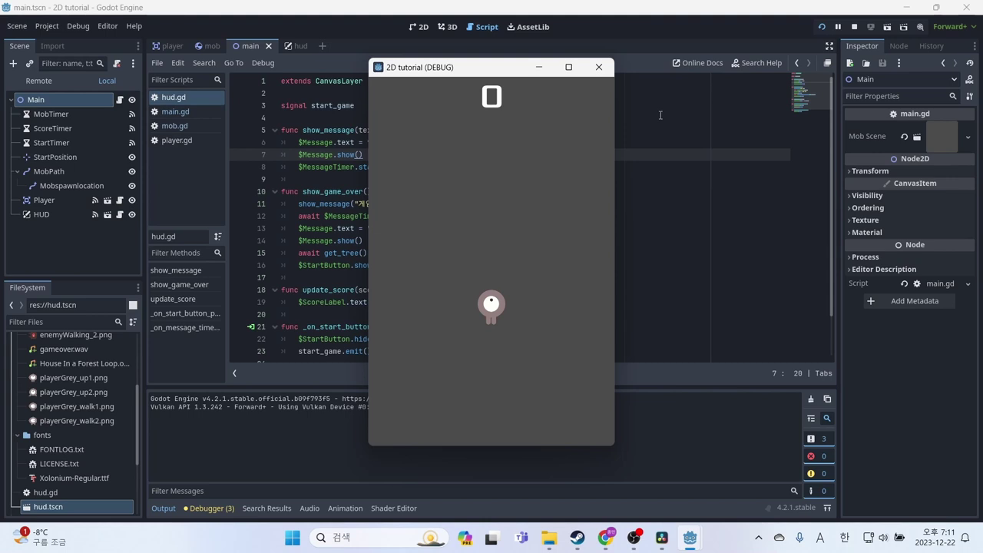
key(Up)
key(Down)
key(Left)
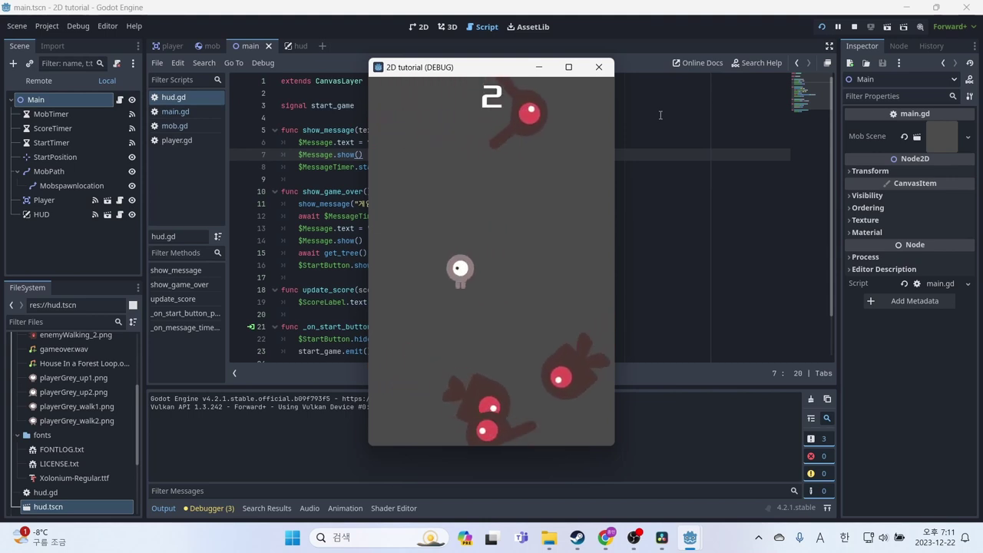
key(Down)
key(Right)
key(Up)
key(Down)
key(Up)
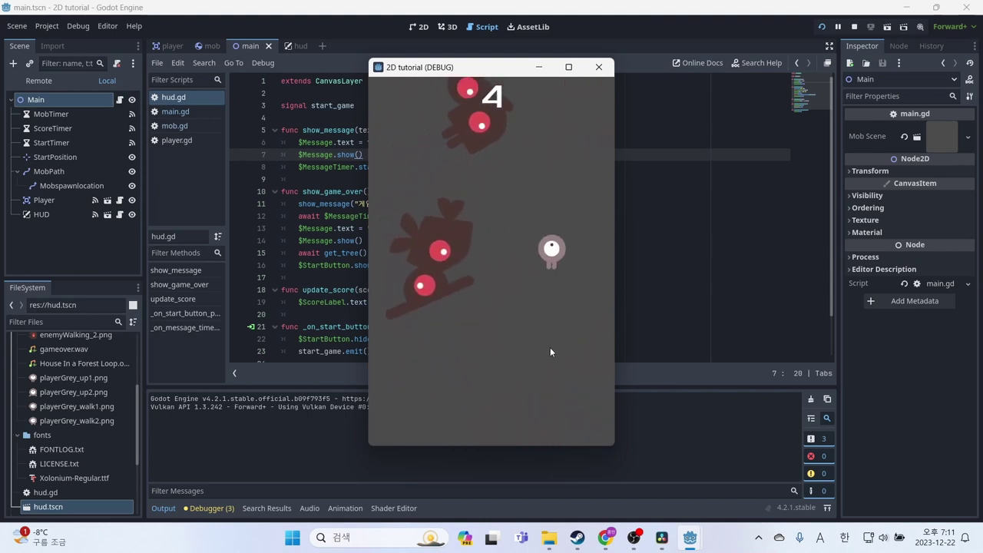
key(Left)
key(Down)
key(Left)
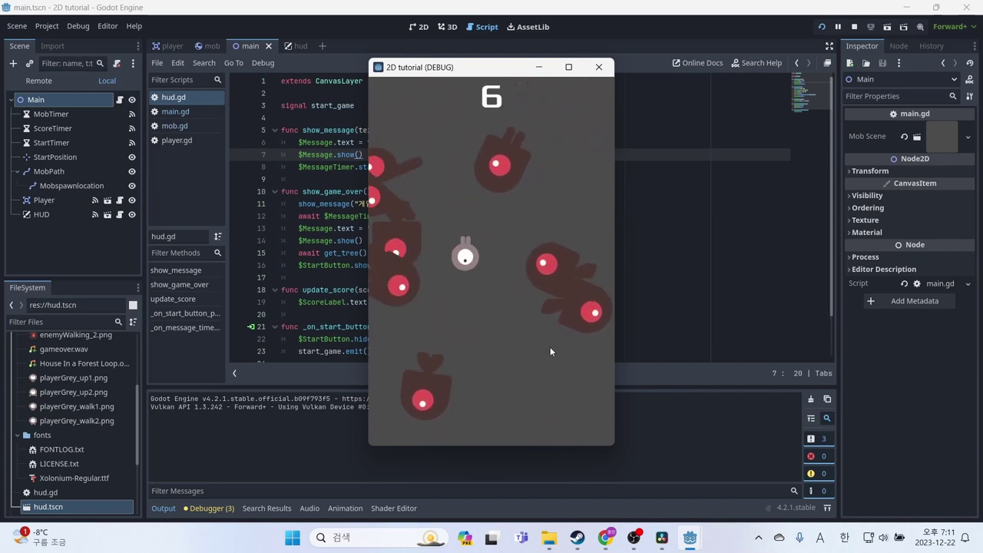
key(Right)
key(Down)
key(Left)
key(Up)
key(Right)
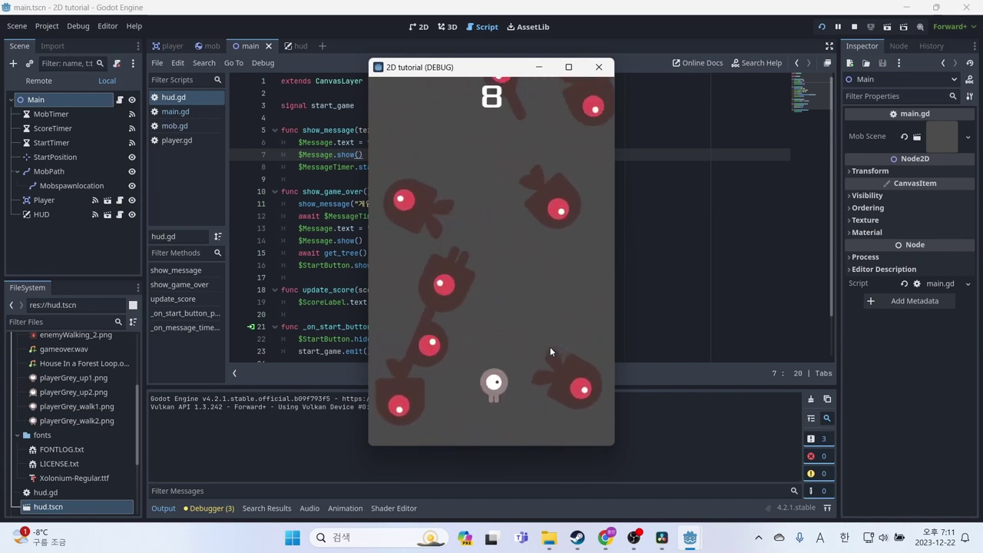
key(Left)
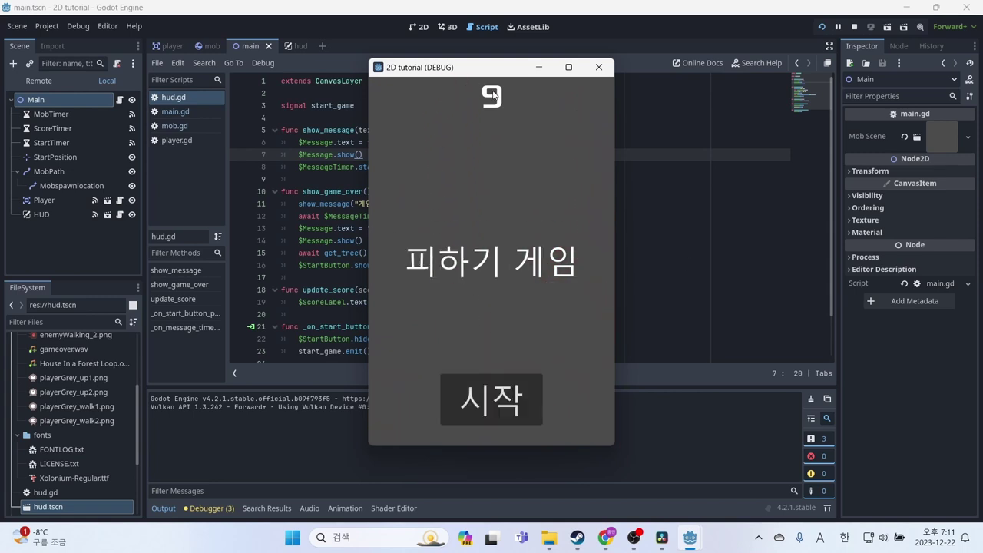
- Start a second round and play it through to Game Over
click(527, 389)
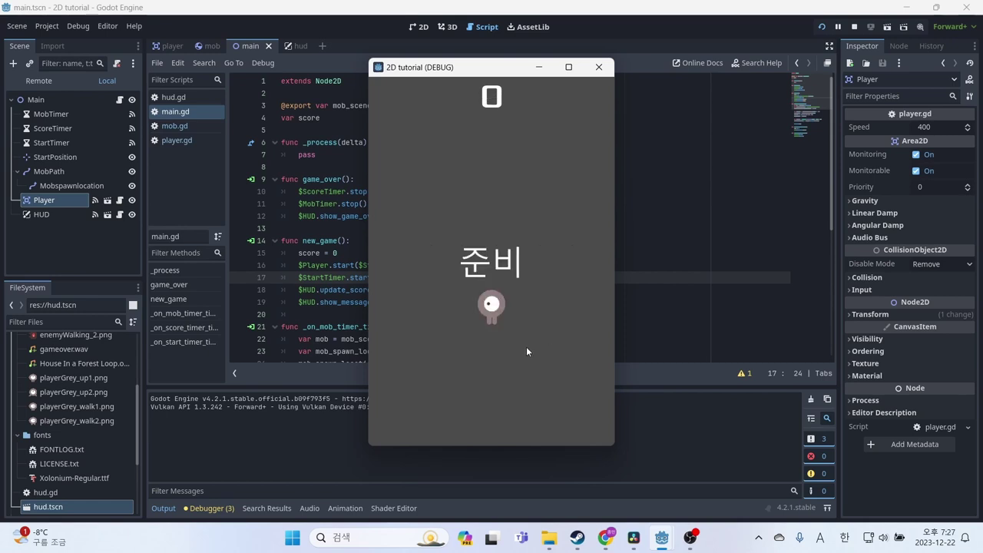
key(Right)
key(Down)
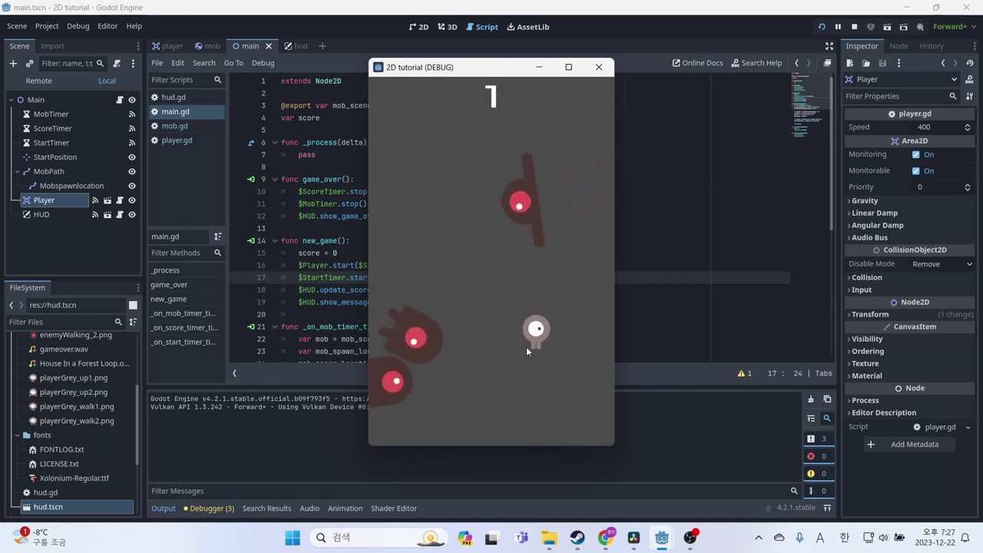
key(Up)
key(Left)
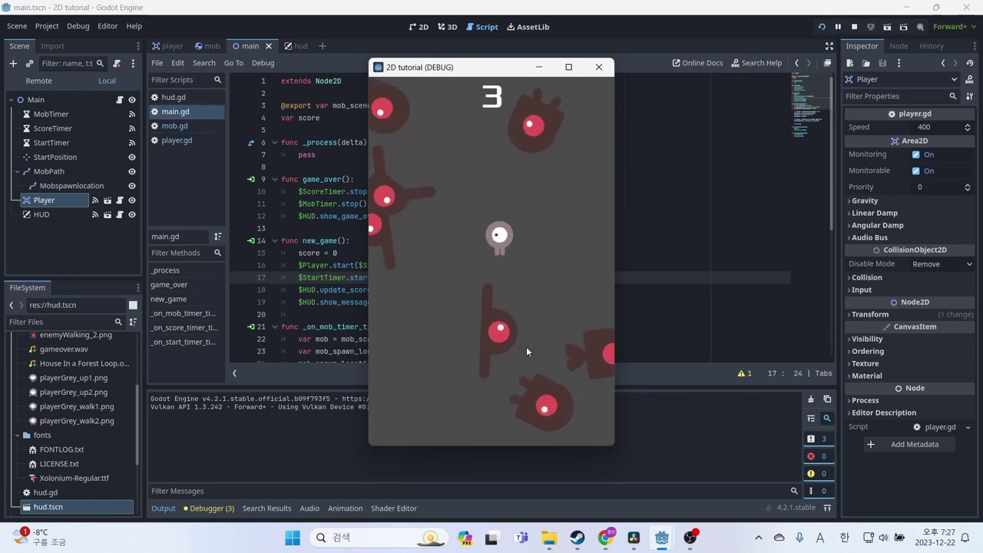
key(Down)
key(Right)
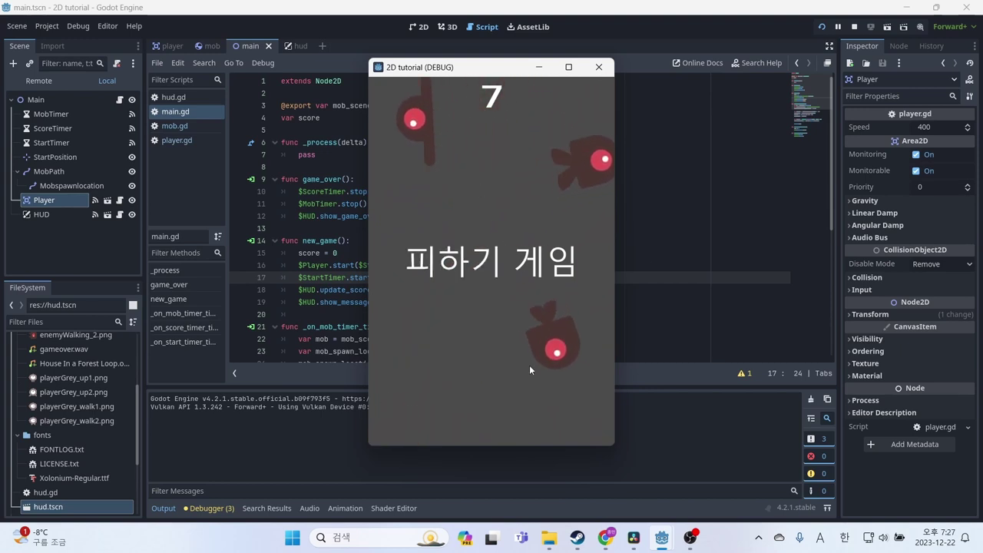
- Play a third round until the player is hit, then close the DEBUG game window
click(530, 396)
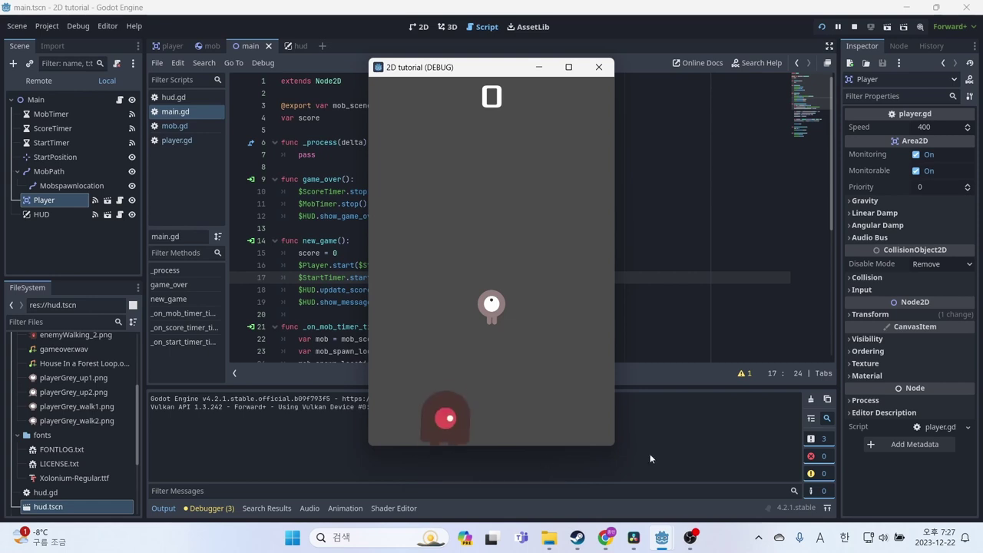
key(Down)
key(Right)
key(Down)
key(Right)
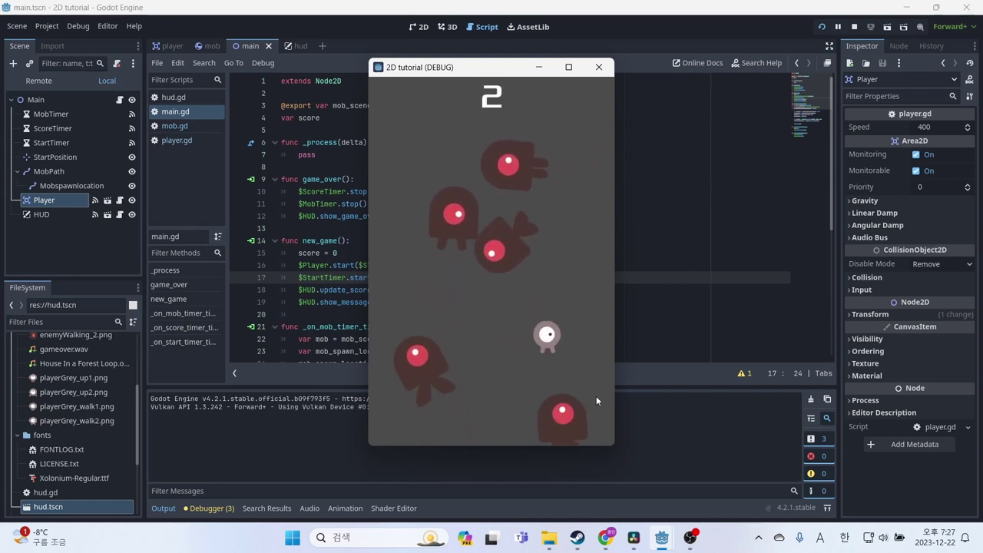
key(Up)
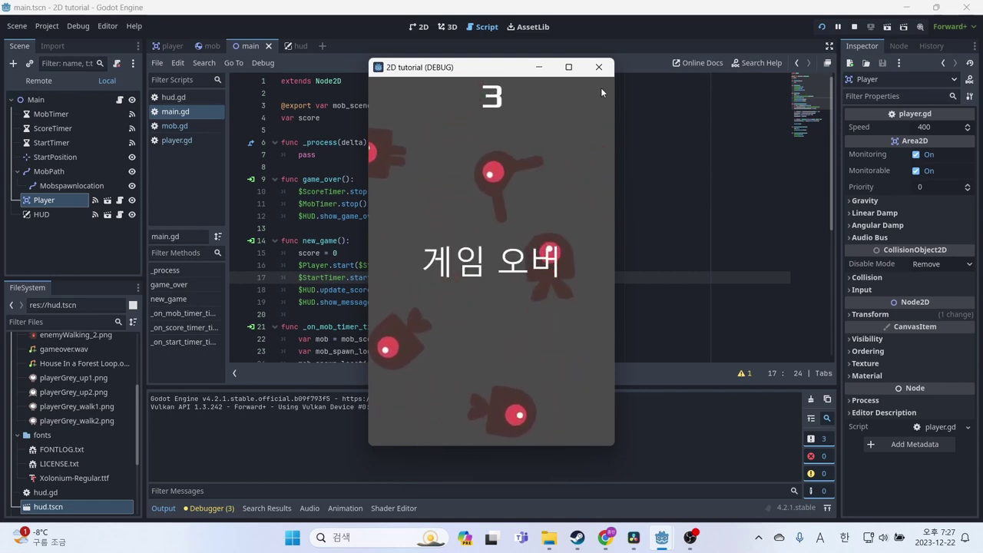
click(596, 71)
click(505, 219)
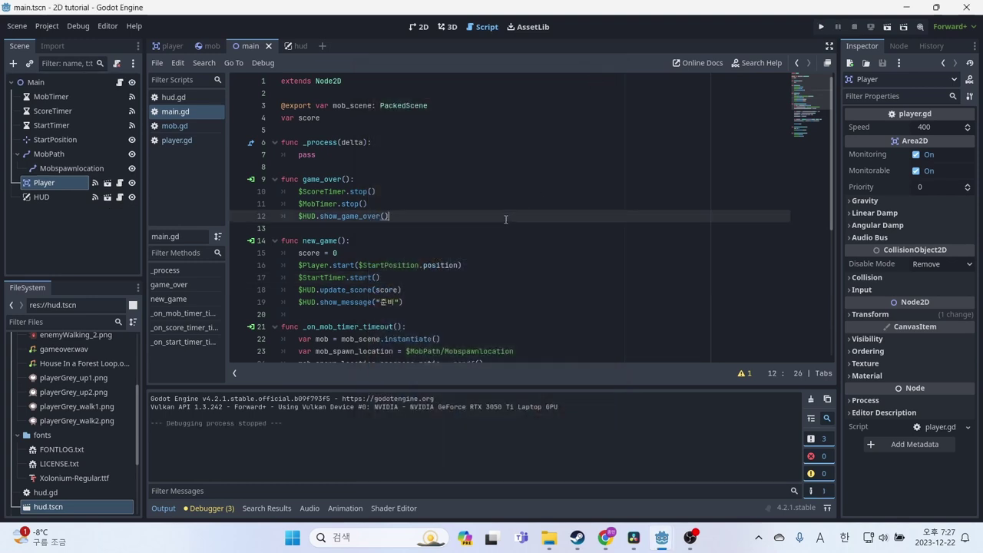
- In the mob scene, add the root node to a new 'mobs' group and save
click(210, 48)
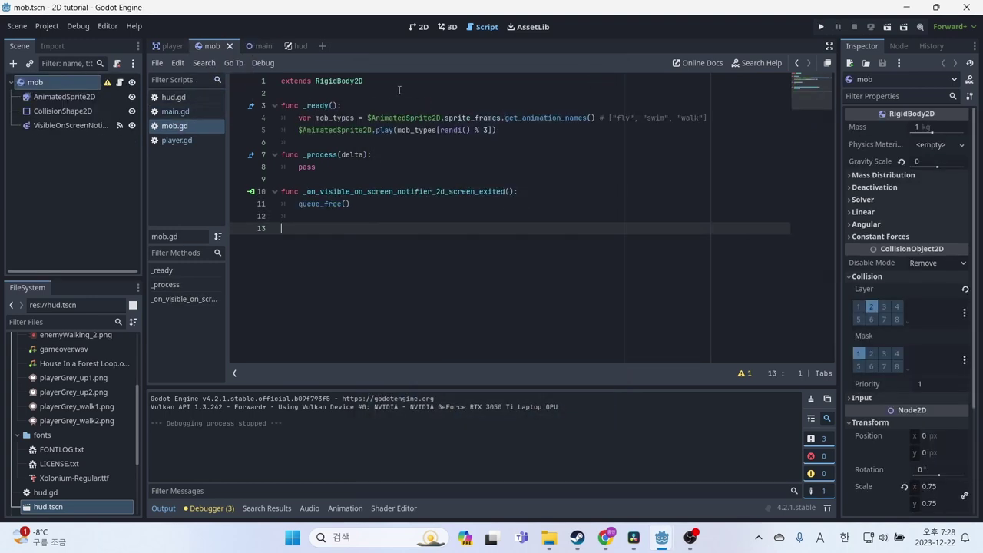
click(666, 155)
click(897, 46)
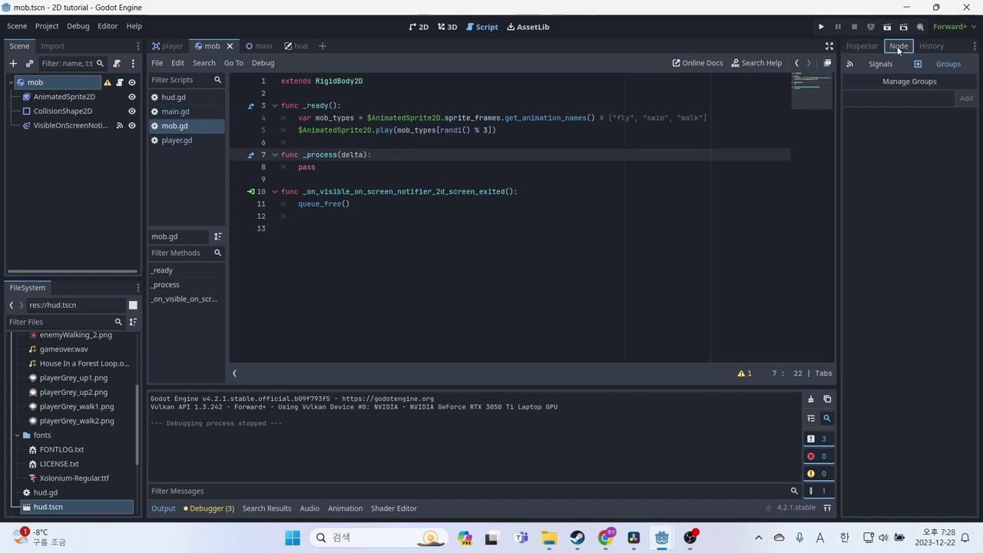
click(882, 64)
click(948, 63)
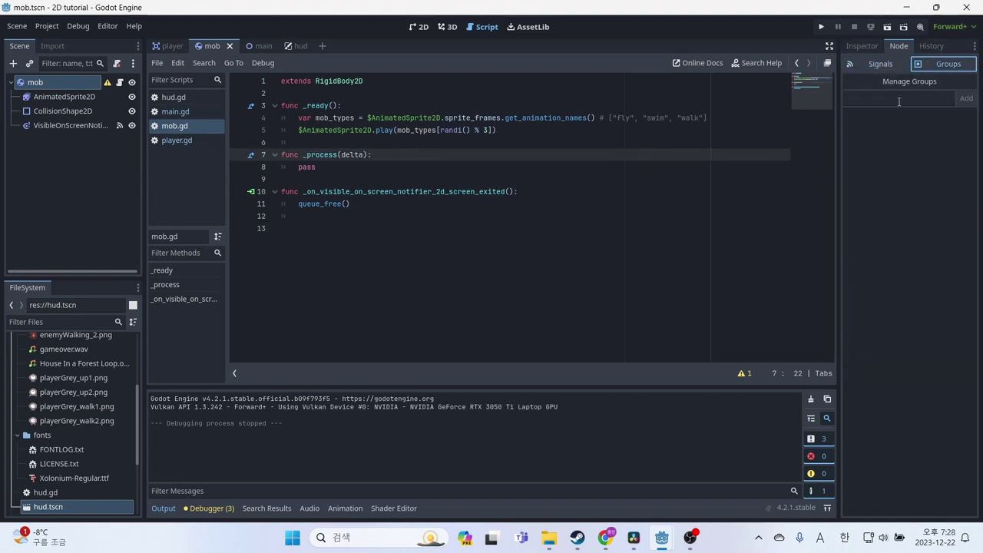
click(902, 98)
text(mobs)
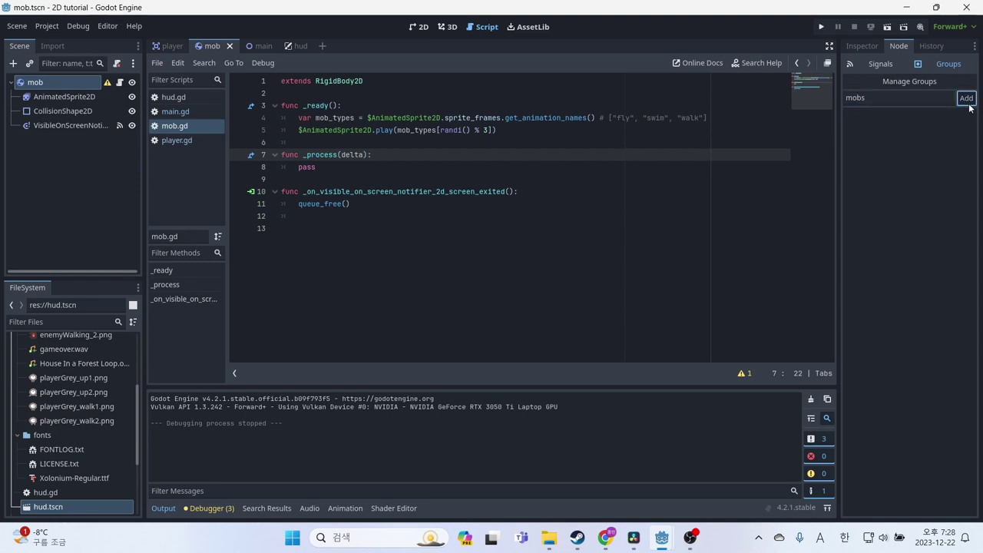
click(965, 99)
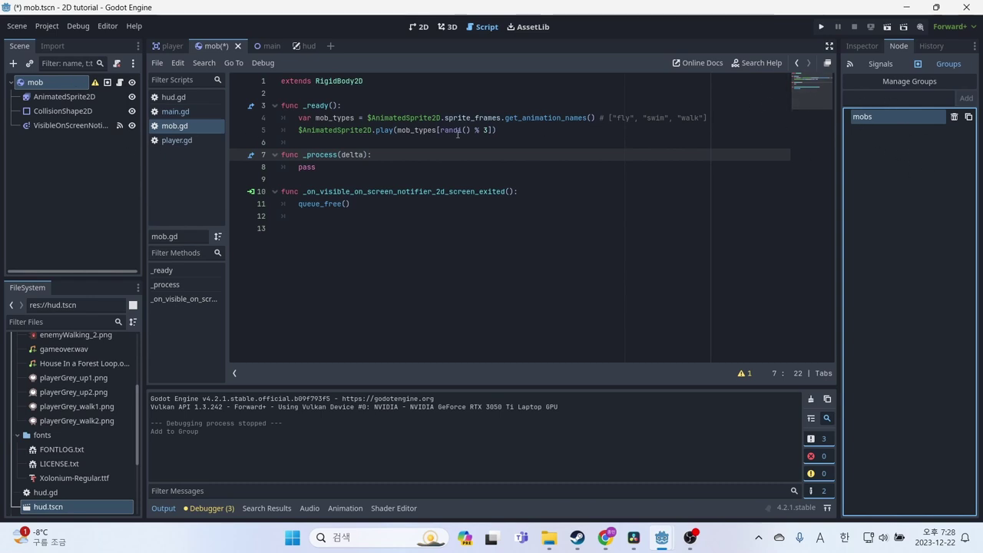
click(393, 132)
key(ctrl+s)
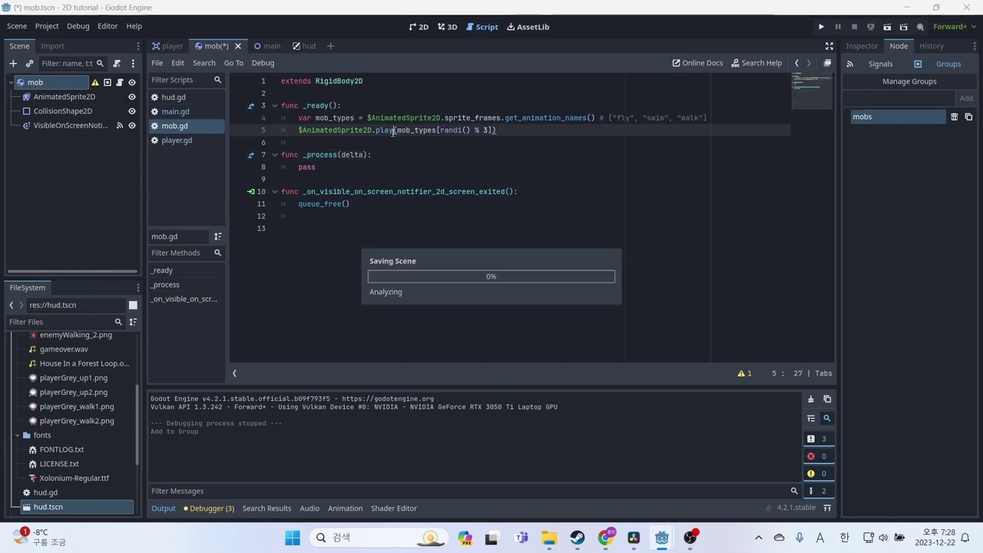
- In main.gd, add get_tree.call_group("mobs", "queue_free") at the end of new_game and save
click(189, 111)
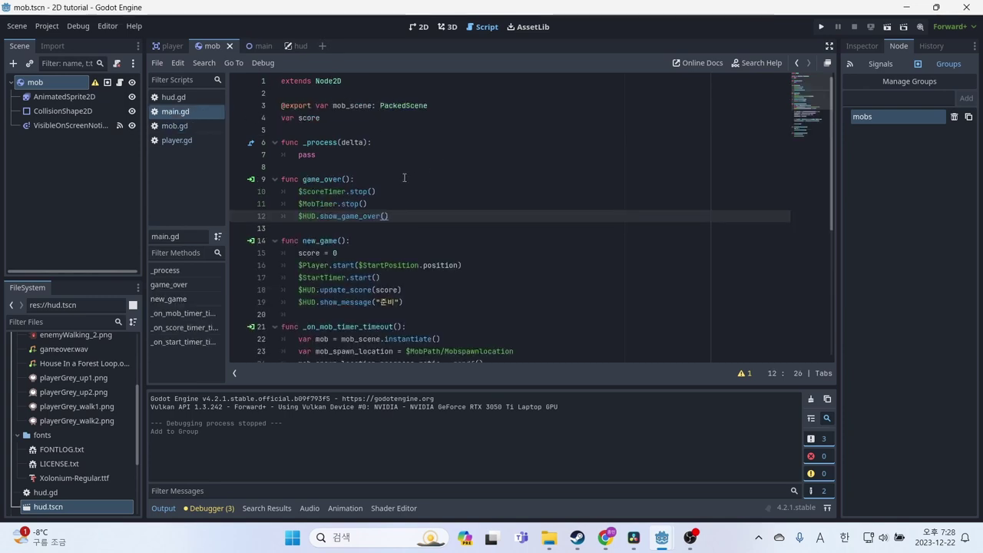
scroll(433, 217, down, 1)
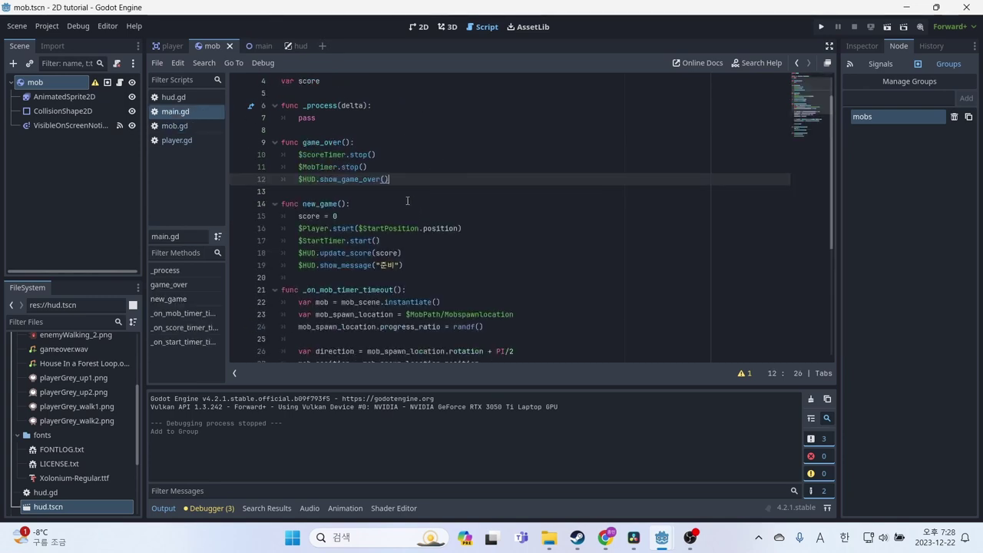
click(448, 267)
key(Return)
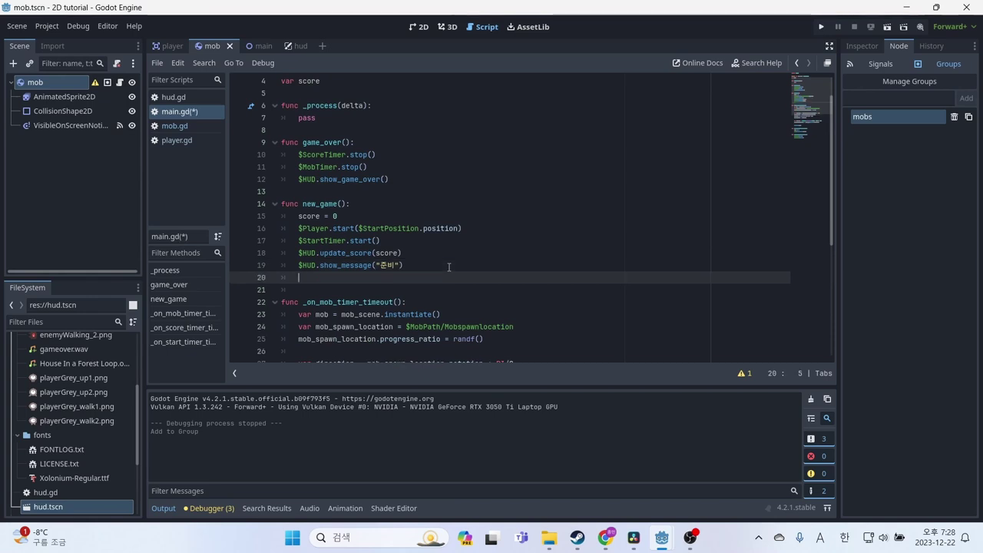
text(get_tre)
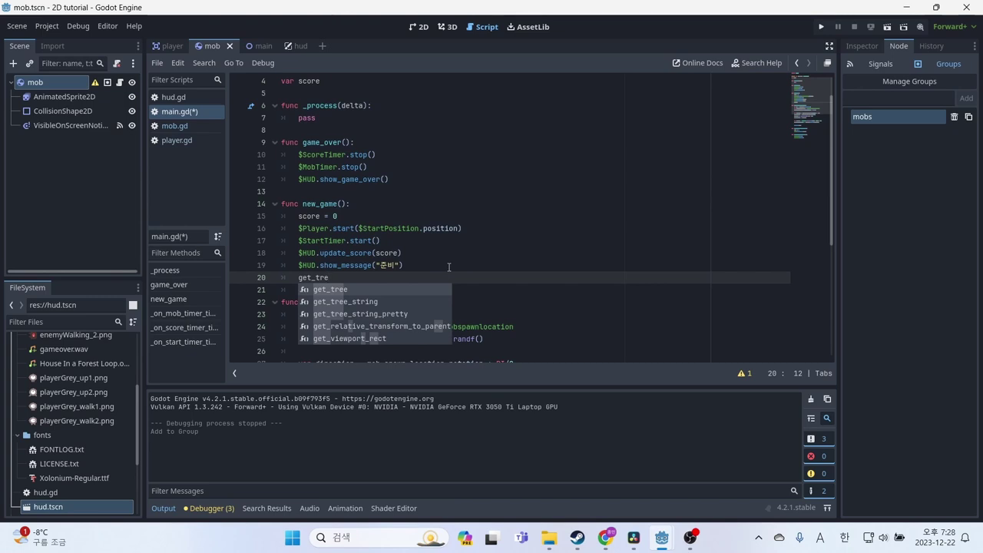
text(e.call)
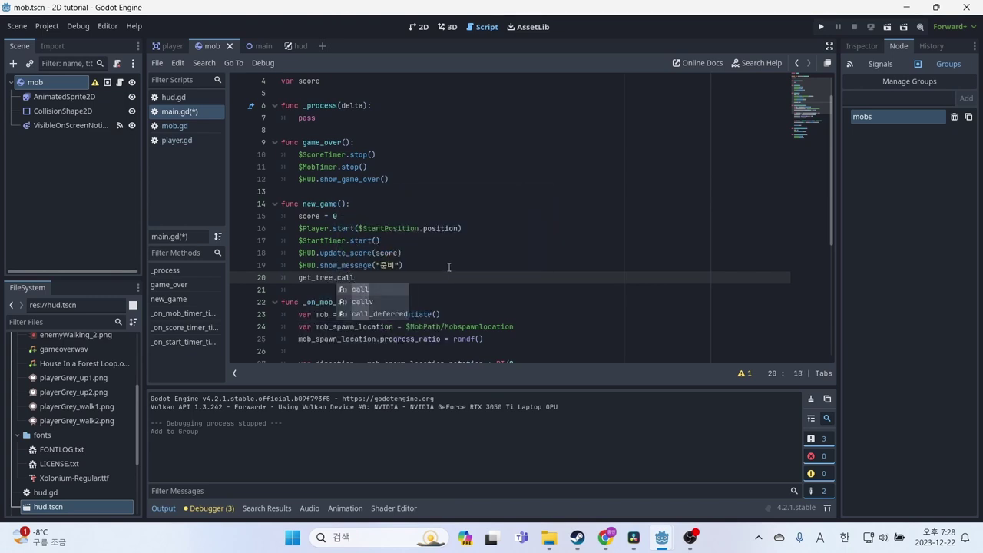
text(_group)
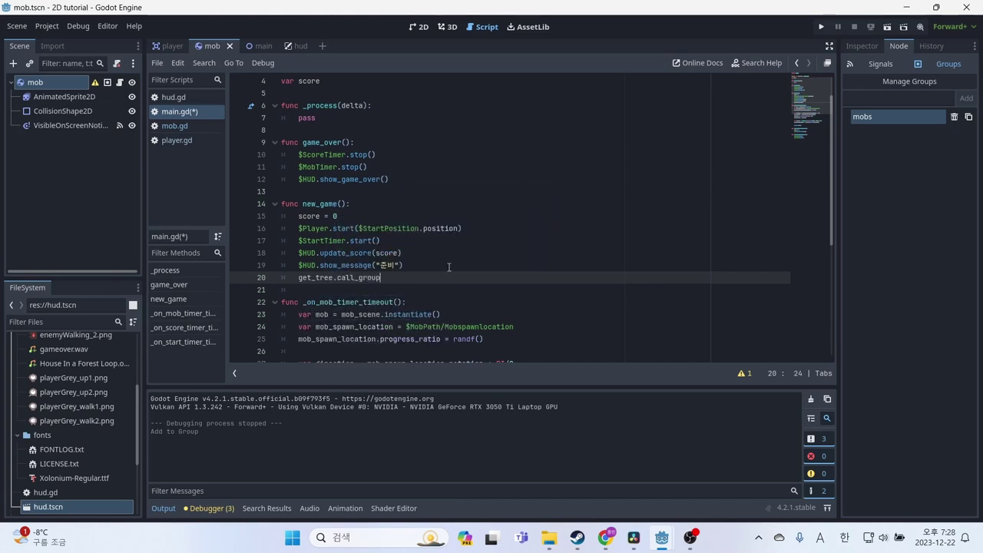
text(("m)
text(obs", )
text(")
text(qu)
text(eue_)
text(free)
key(ctrl+s)
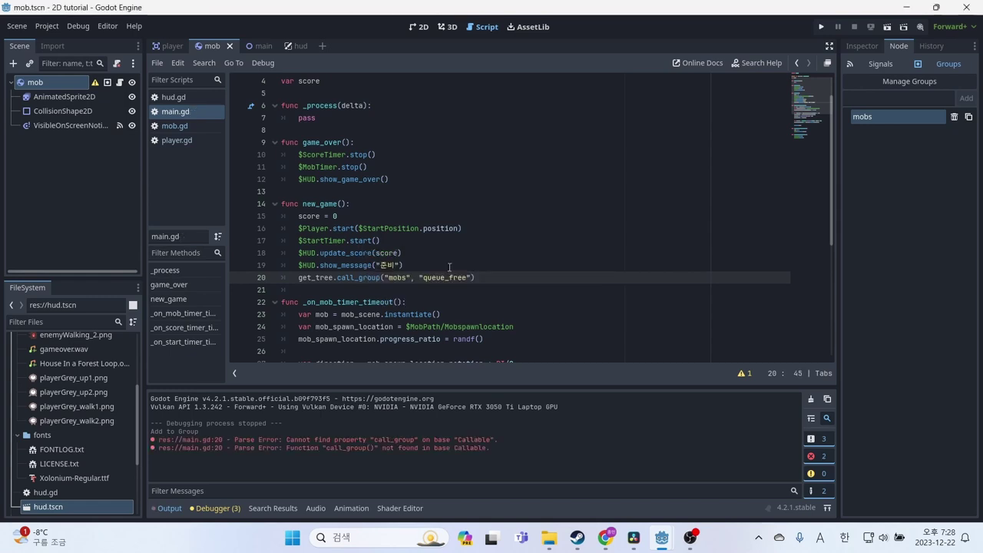
- Fix the parse error on line 20 by adding () after get_tree
click(503, 269)
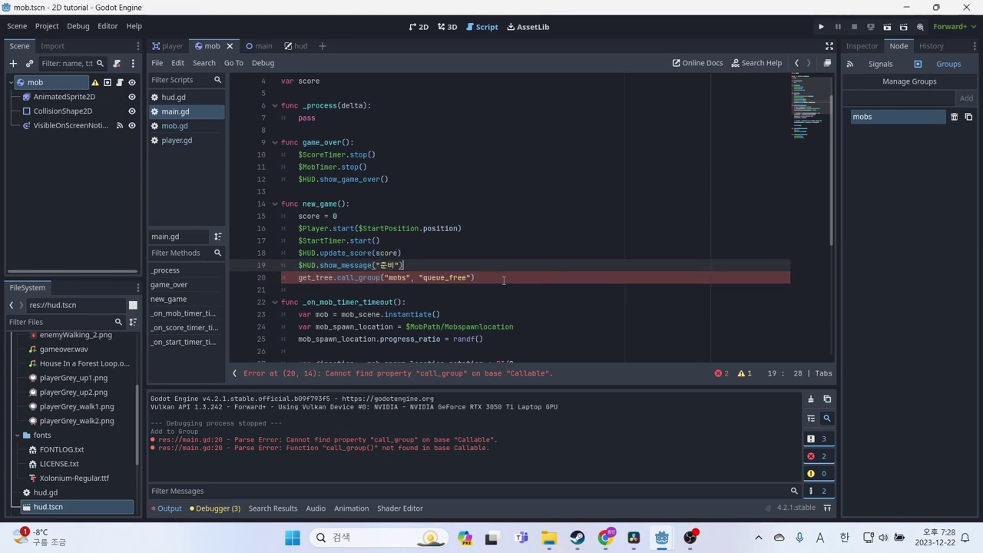
click(504, 275)
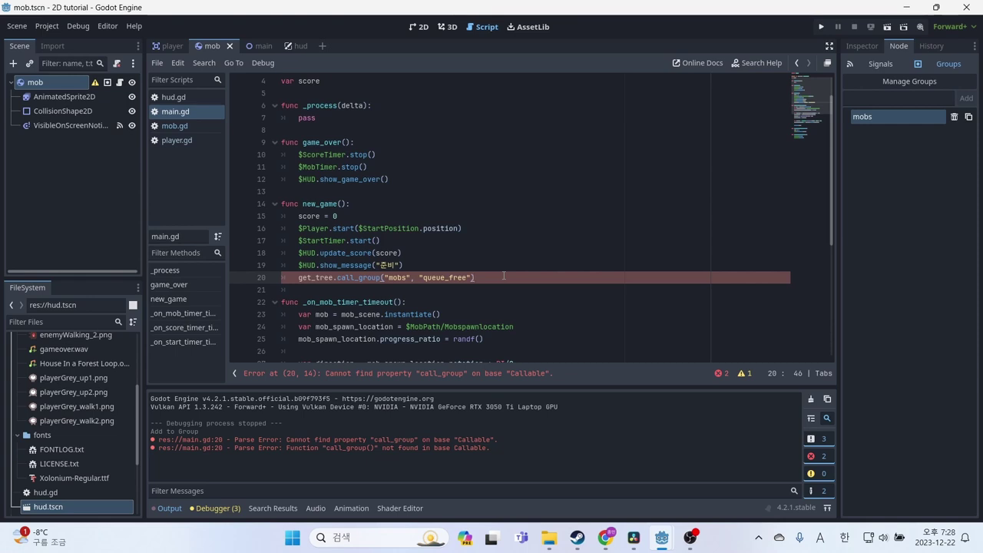
click(334, 277)
text(())
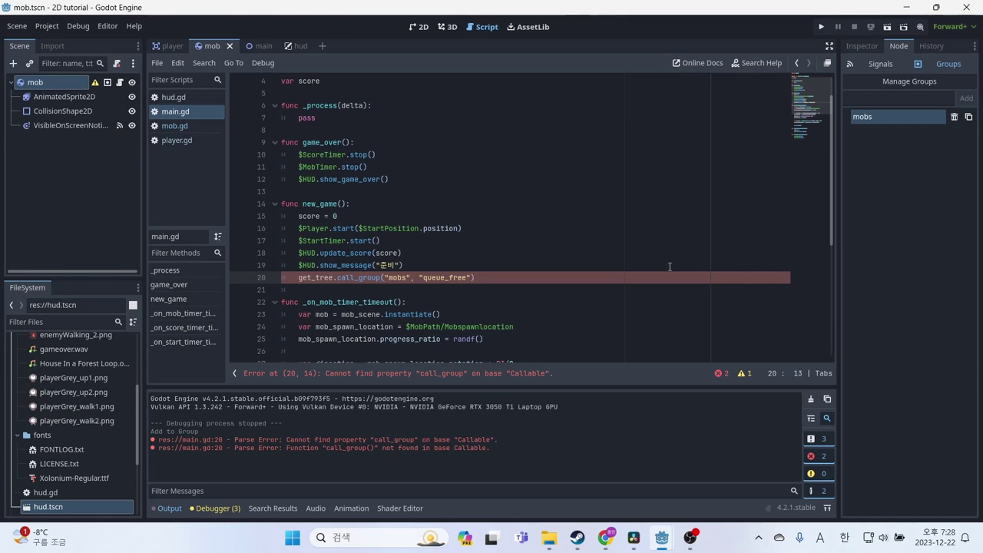
key(Right)
key(Right)
key(Right)
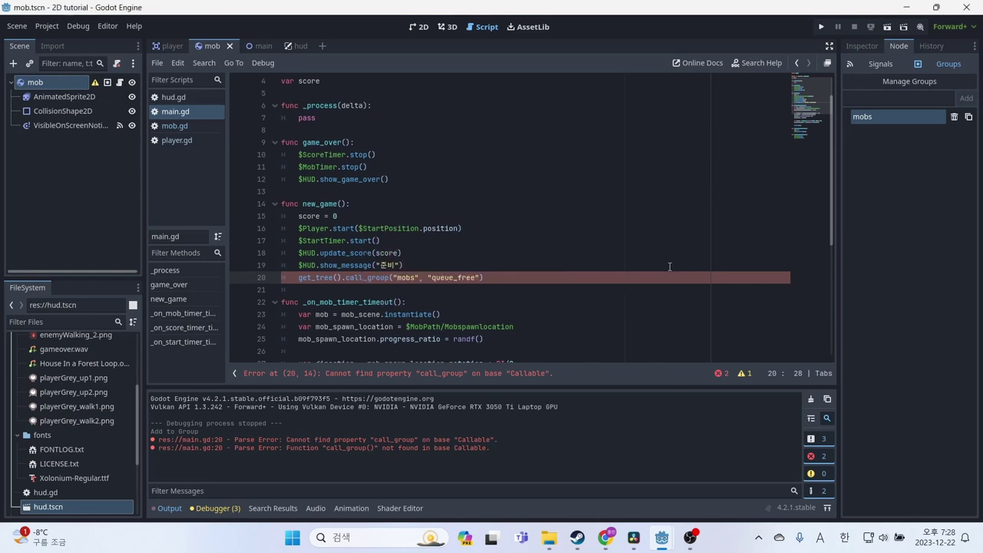
click(582, 271)
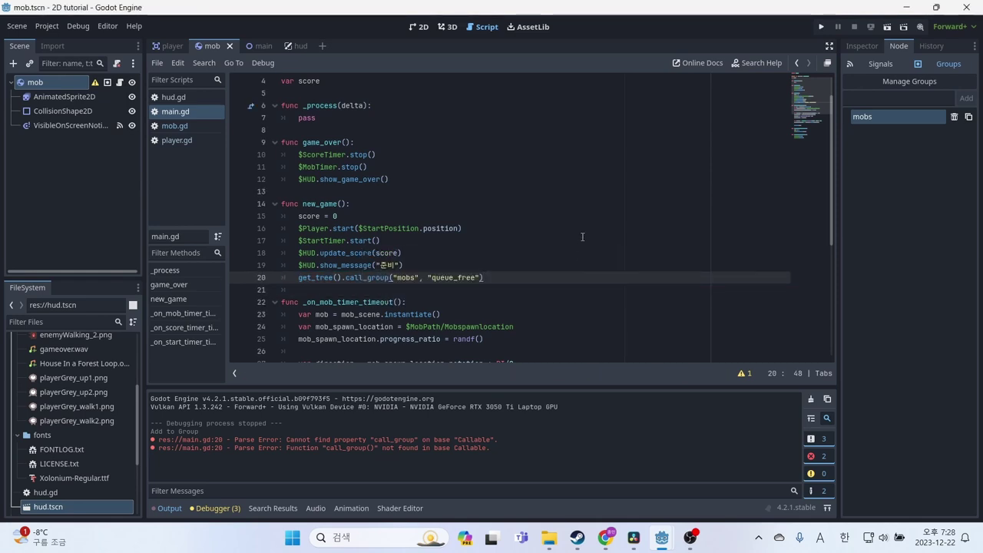
scroll(582, 242, up, 1)
scroll(591, 223, down, 3)
- Run the project, start a game and dodge mobs with the arrow keys
scroll(607, 181, up, 2)
click(821, 26)
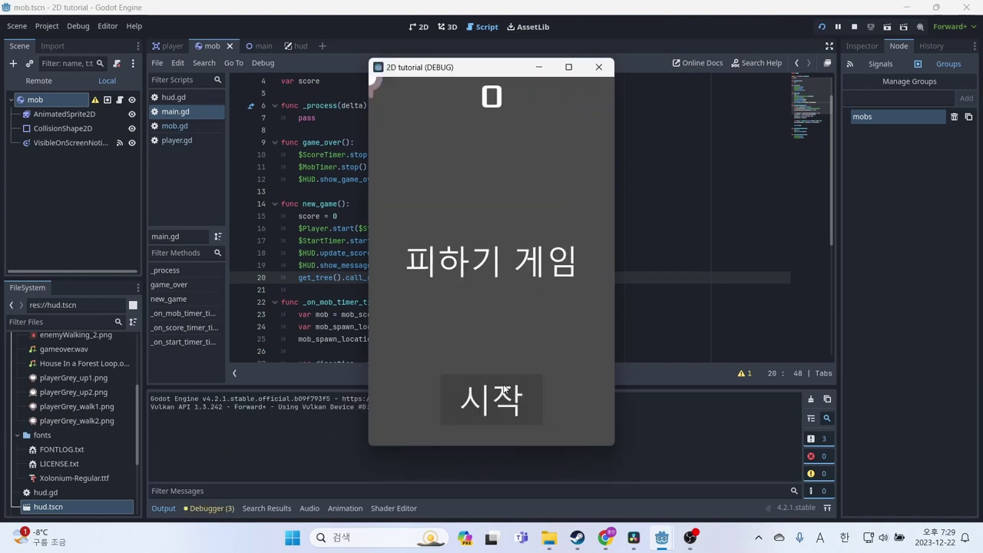
click(505, 392)
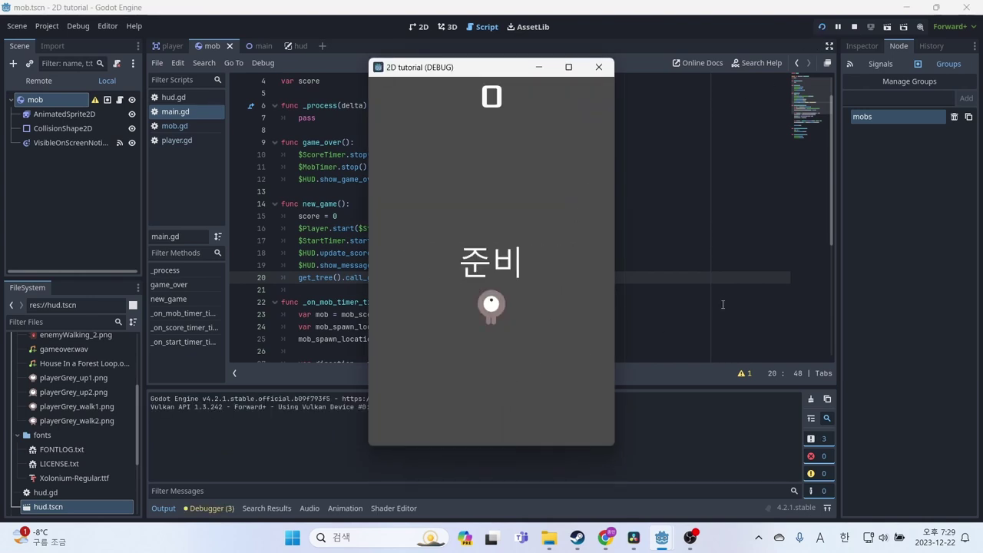
key(Up)
key(Right)
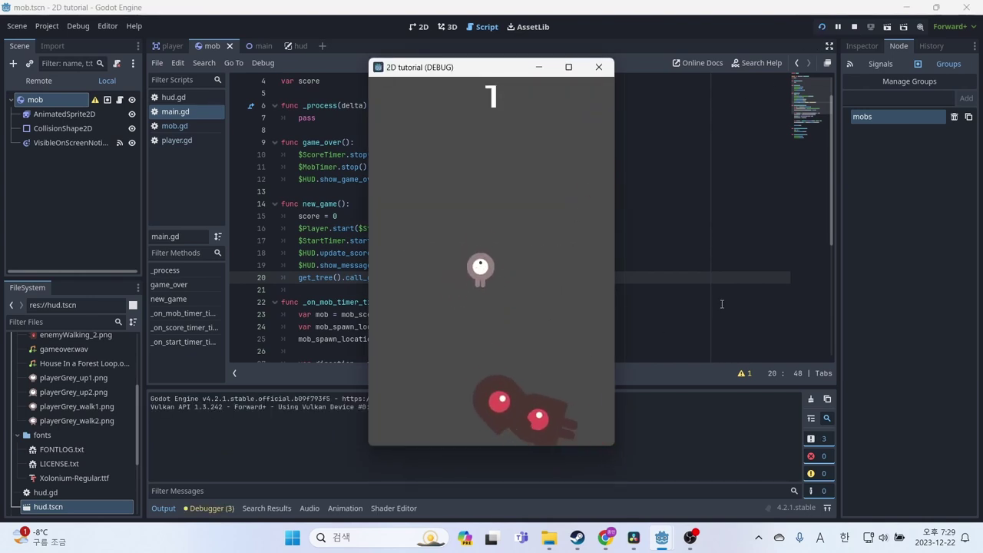
key(Up)
key(Left)
key(Down)
key(Right)
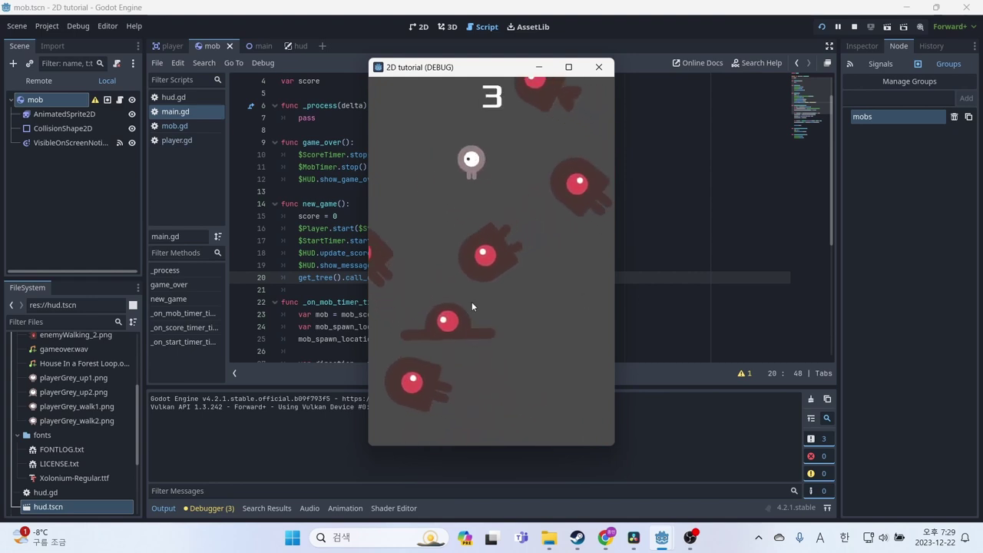
key(Left)
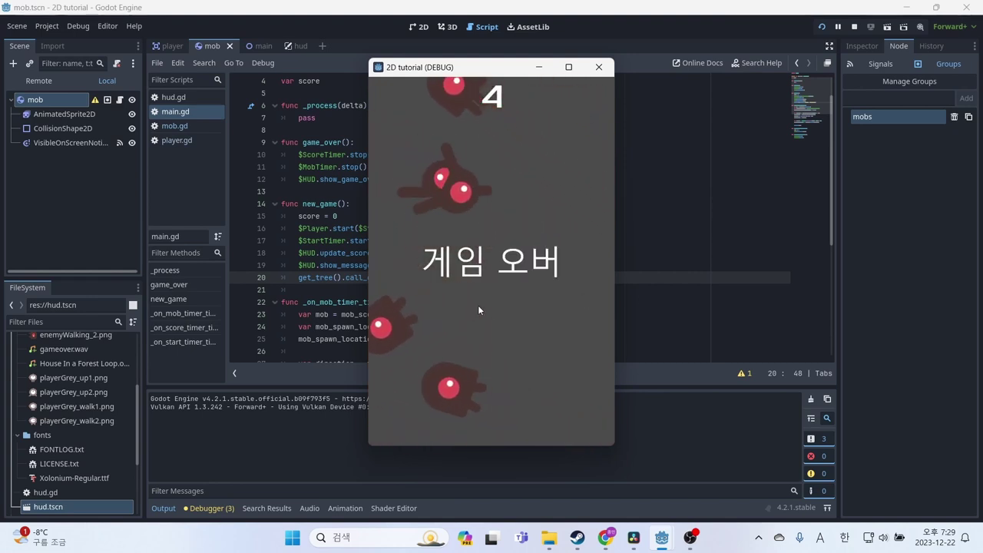
- Restart after game over and play a second round with the arrow keys
click(500, 385)
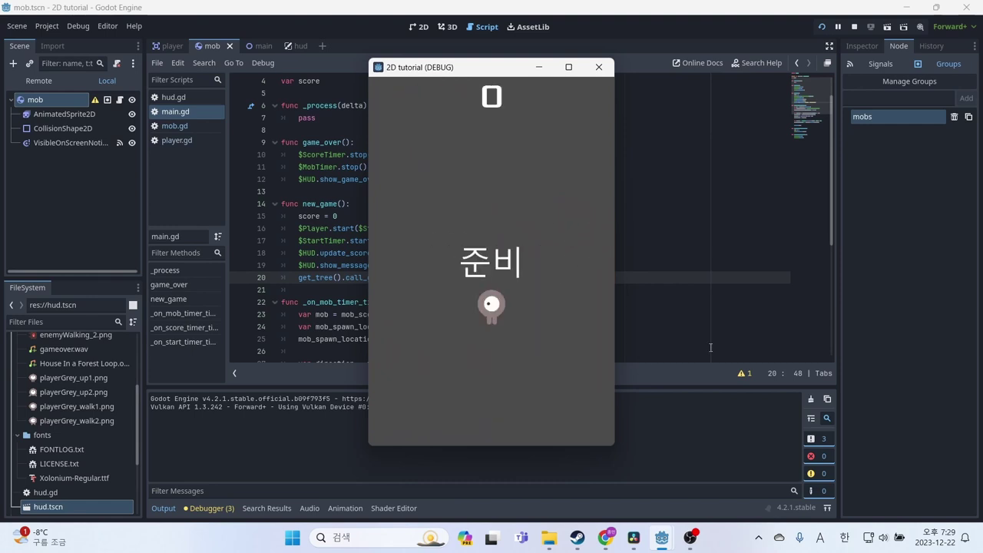
key(Up)
key(Down)
key(Up)
key(Right)
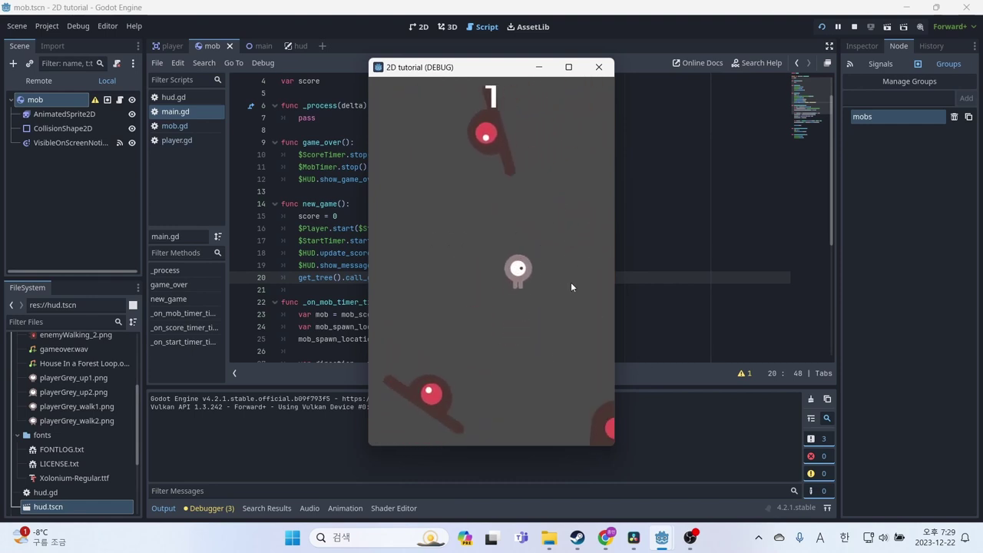
key(Left)
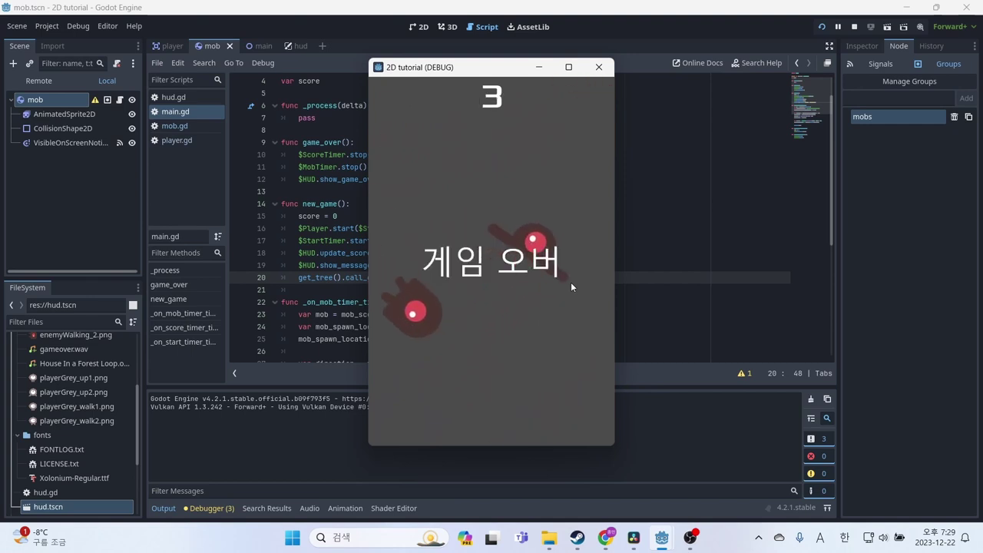
- Play a third round, start another game to confirm mobs clear, then close the game window
click(506, 381)
key(Up)
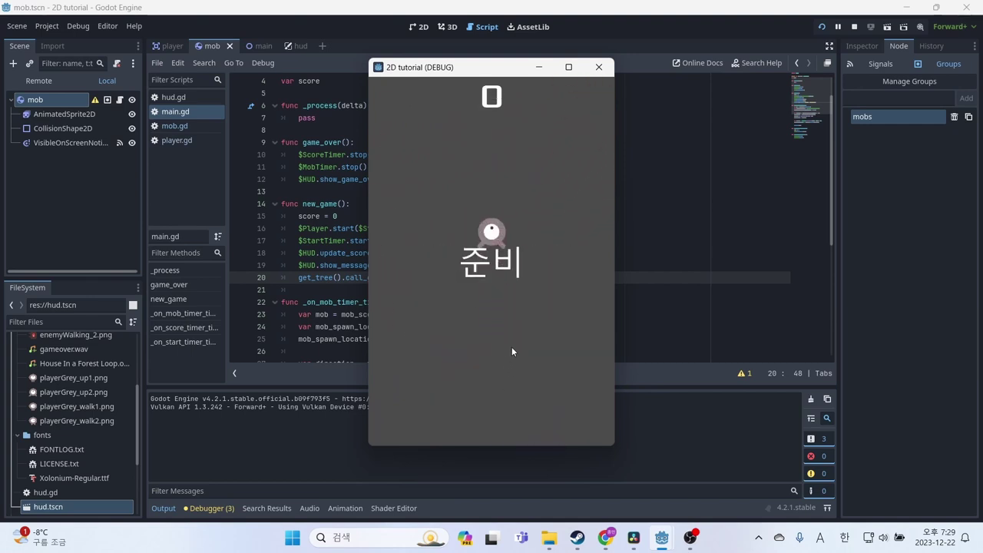
key(Left)
key(Down)
key(Right)
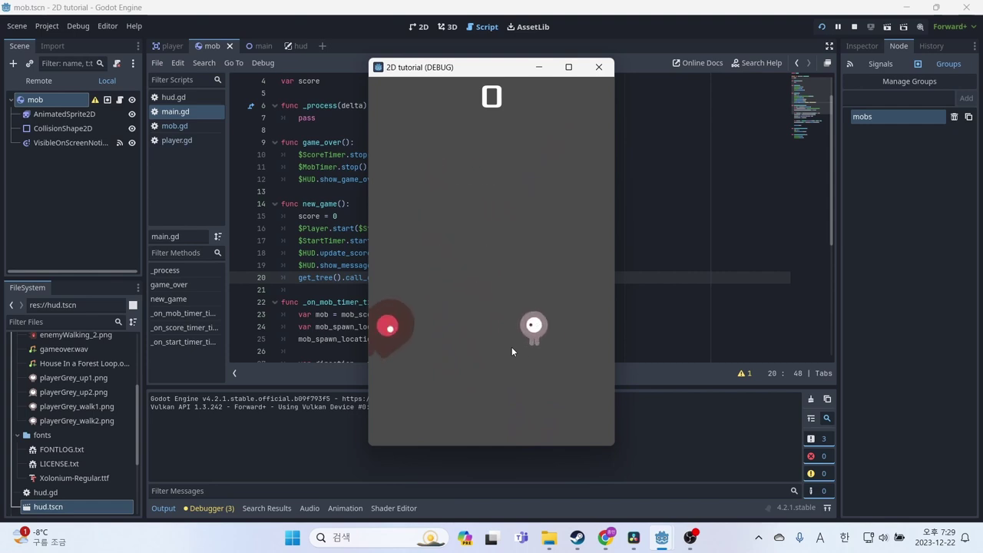
key(Down)
key(Left)
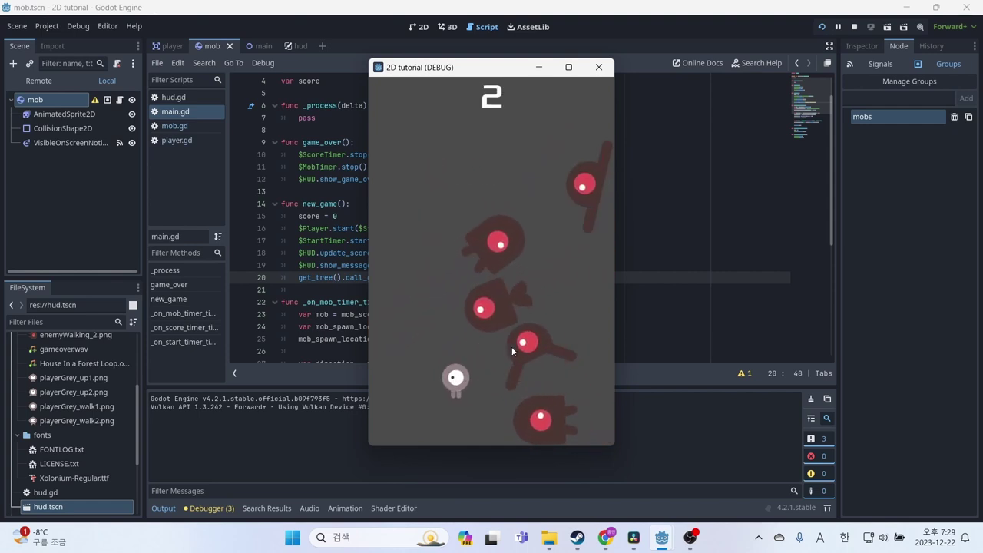
key(Up)
key(Right)
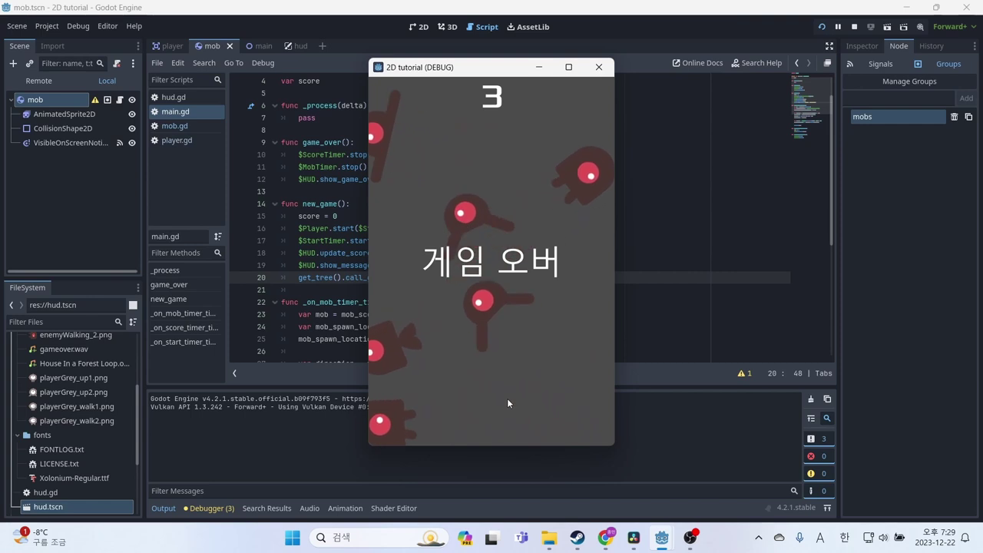
click(505, 404)
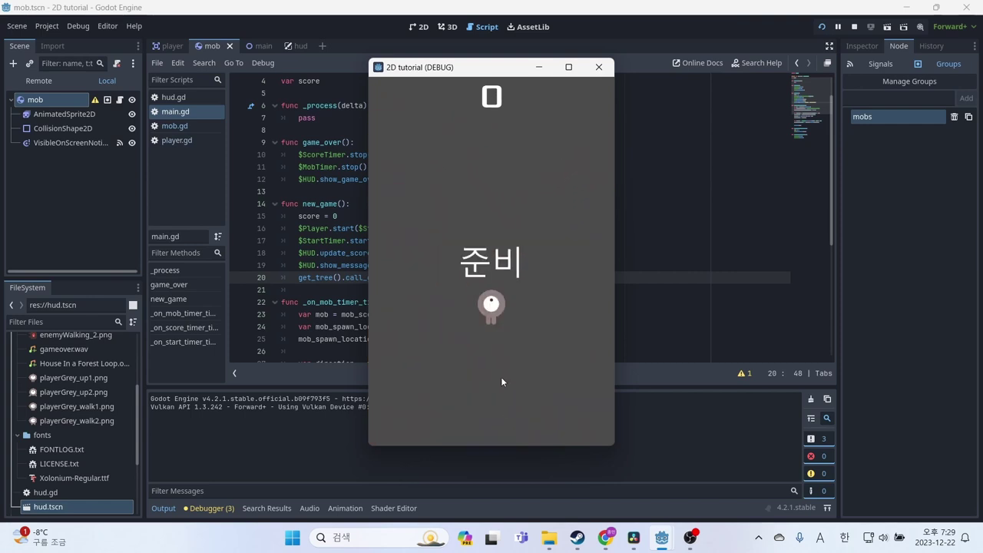
click(598, 67)
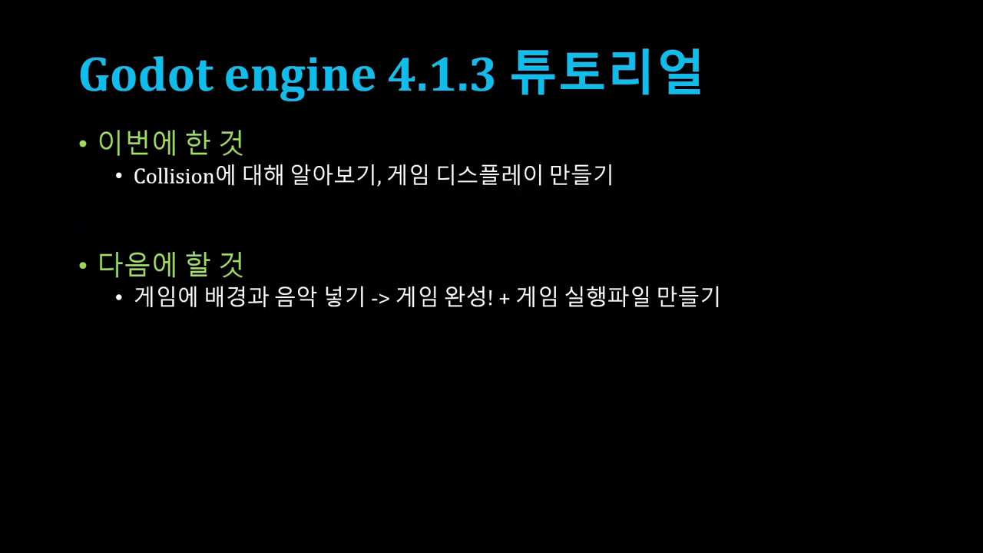